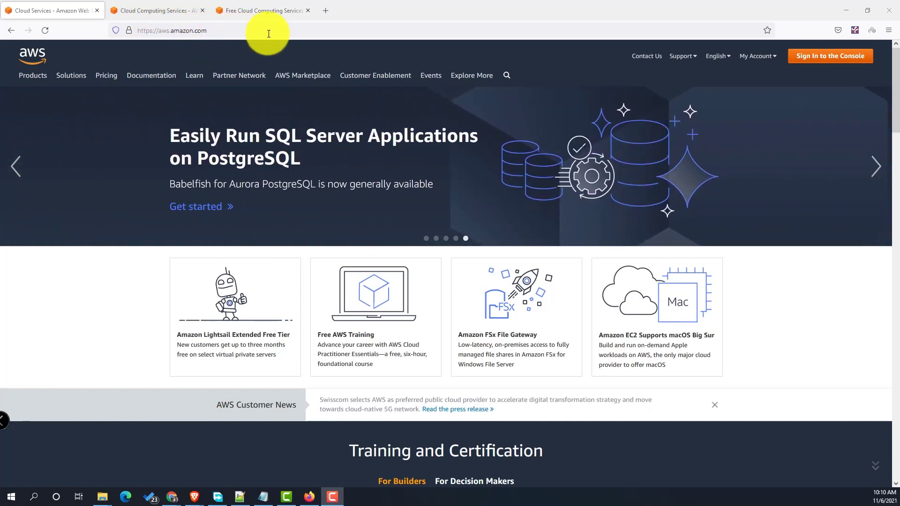
- Open the AWS Management Console sign-in page, glancing at the Free Tier details along the way
{"action": "mouse_move", "coordinate": [760, 58]}
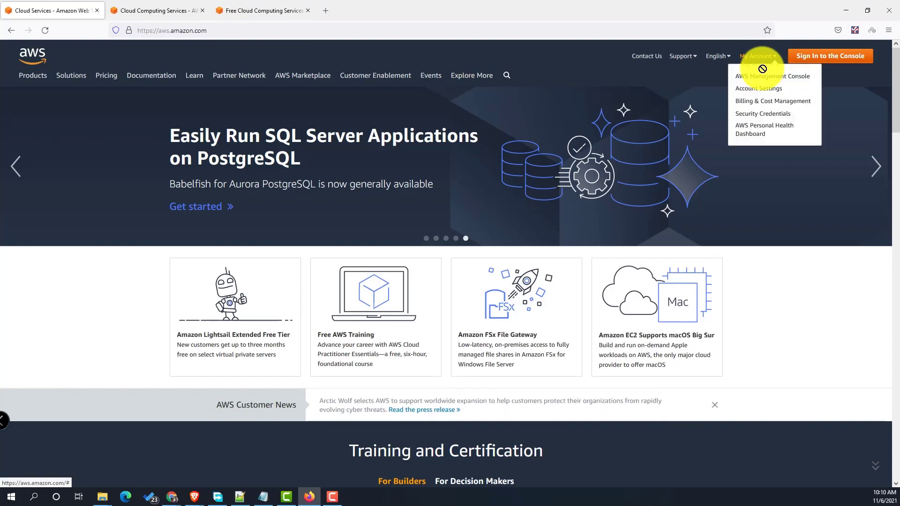
{"action": "left_click", "coordinate": [790, 77]}
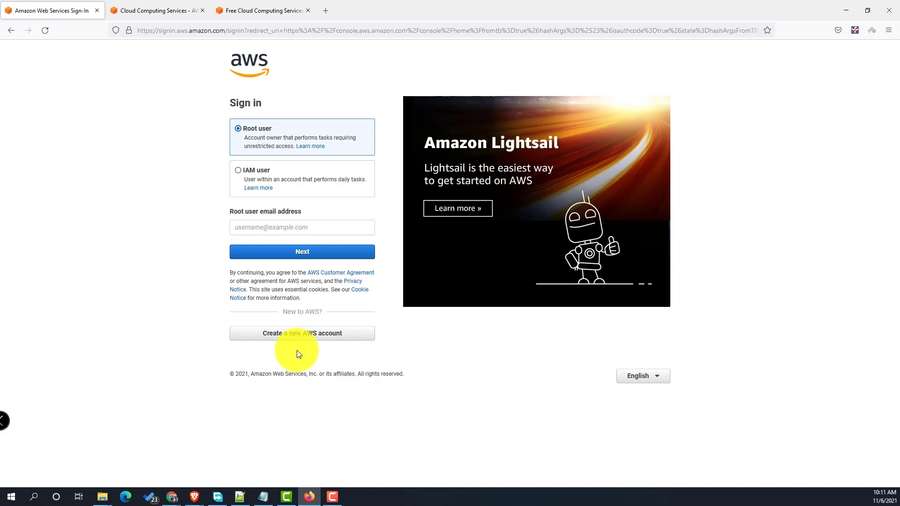
{"action": "left_click", "coordinate": [170, 9]}
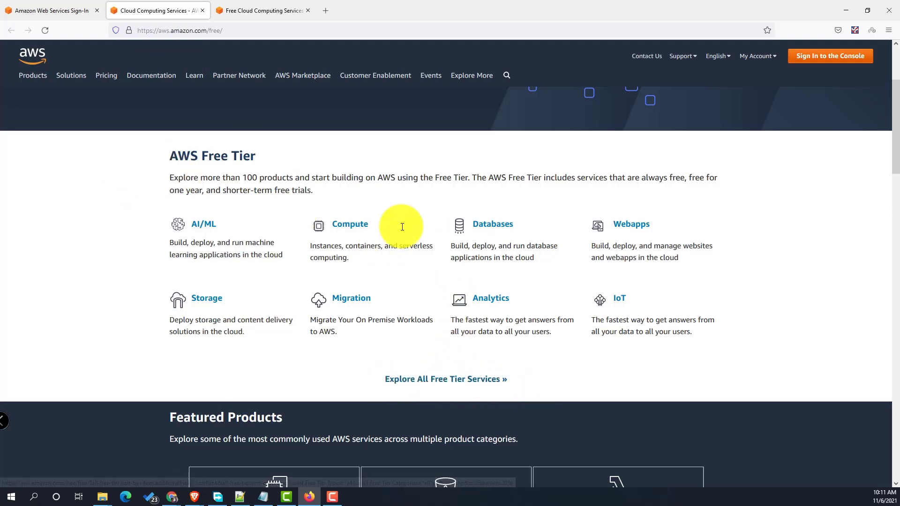
{"action": "left_click", "coordinate": [255, 11]}
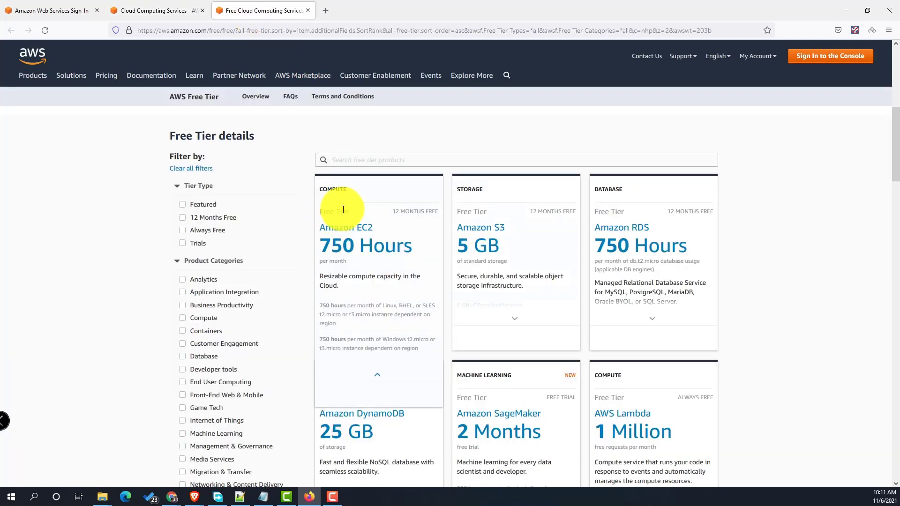
{"action": "mouse_move", "coordinate": [617, 293]}
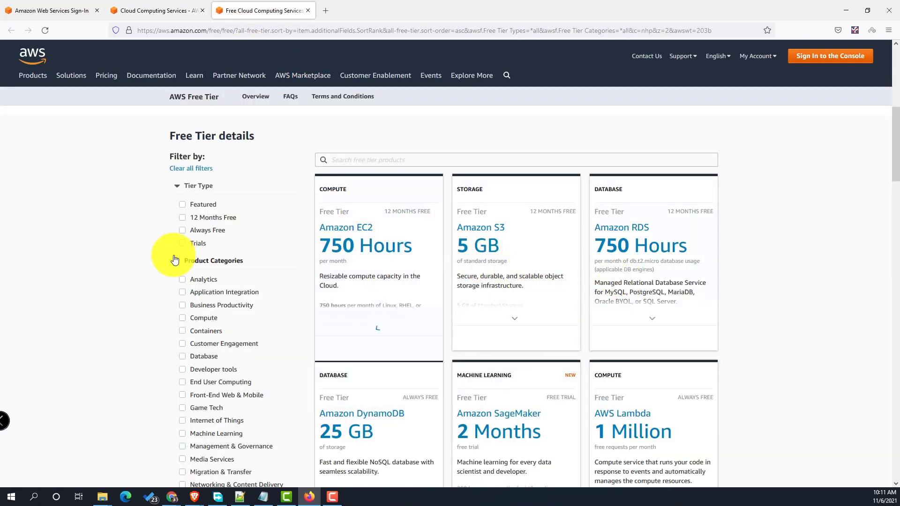
{"action": "left_click", "coordinate": [40, 12]}
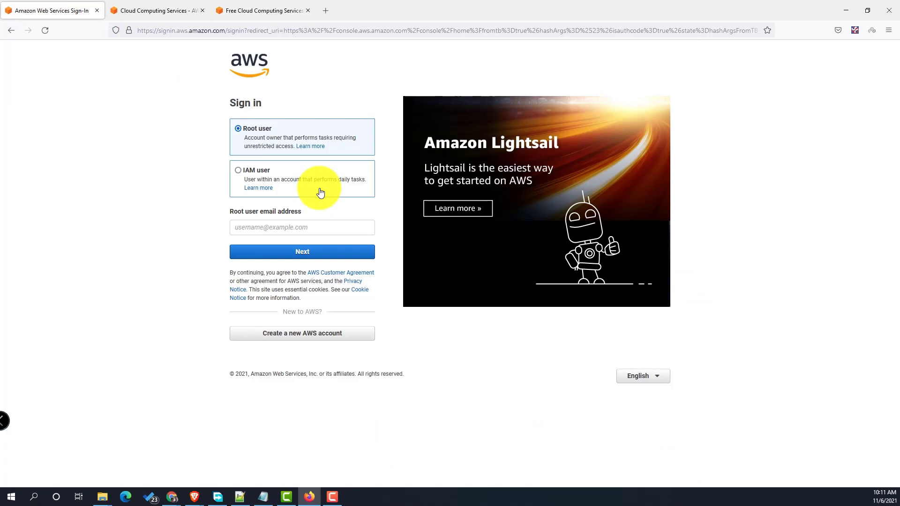
- Enter the root user's e-mail address and answer the security check
{"action": "left_click", "coordinate": [272, 227]}
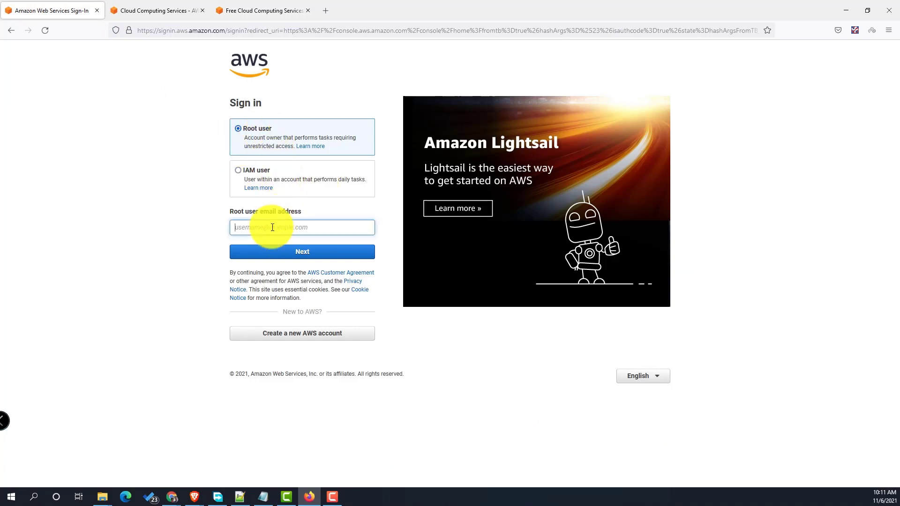
{"action": "left_click", "coordinate": [303, 253]}
{"action": "left_click", "coordinate": [302, 202]}
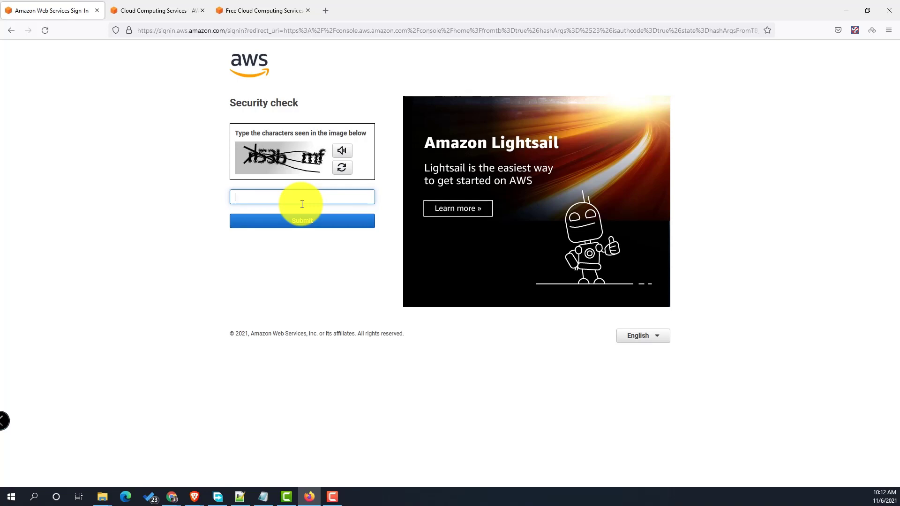
{"action": "type", "text": "n53bmf"}
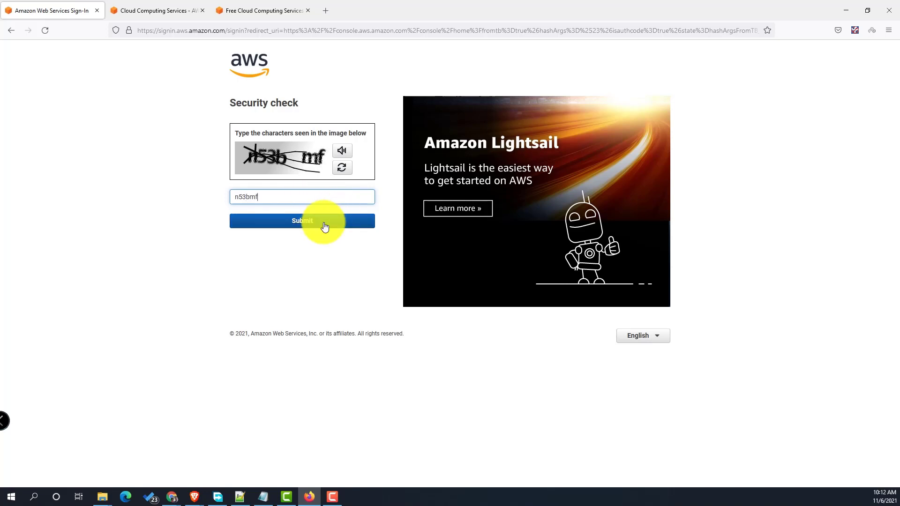
{"action": "left_click", "coordinate": [325, 227]}
- Sign in with the account password and decline saving the login in the browser
{"action": "type", "text": "••••"}
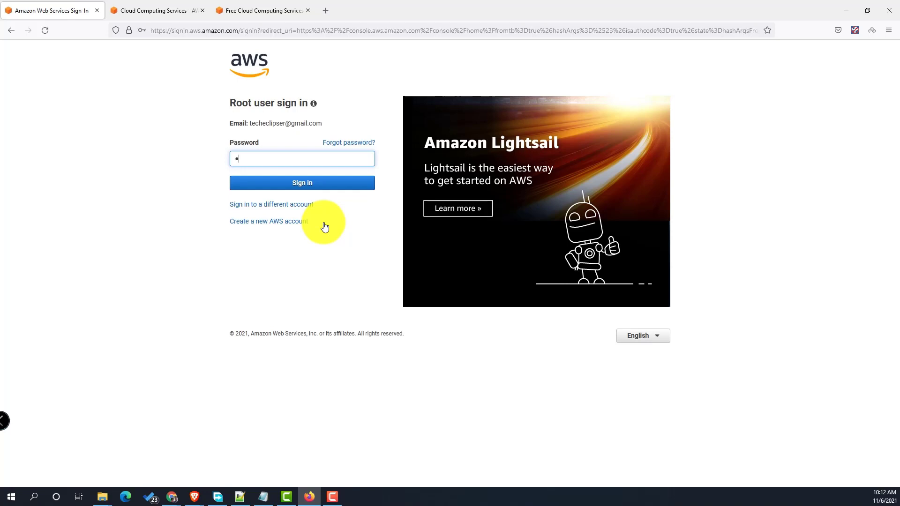
{"action": "type", "text": "•••••"}
{"action": "left_click", "coordinate": [323, 182]}
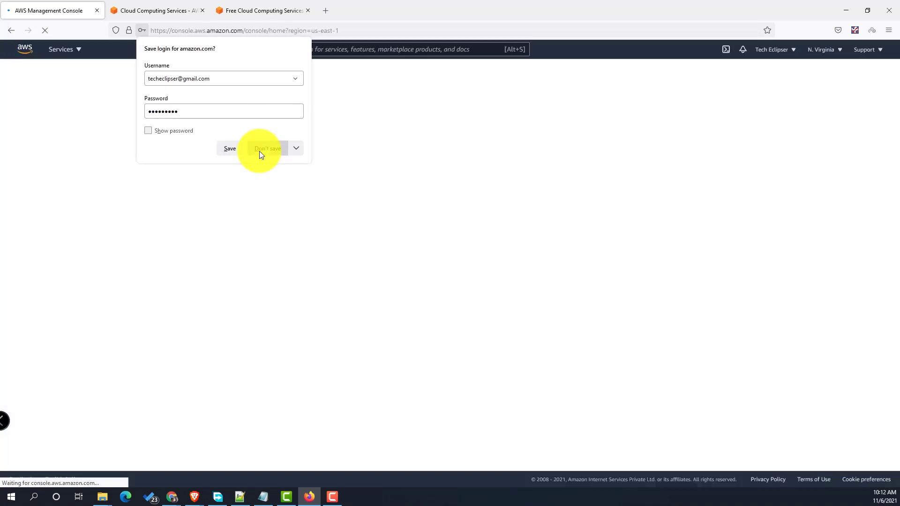
{"action": "left_click", "coordinate": [261, 150]}
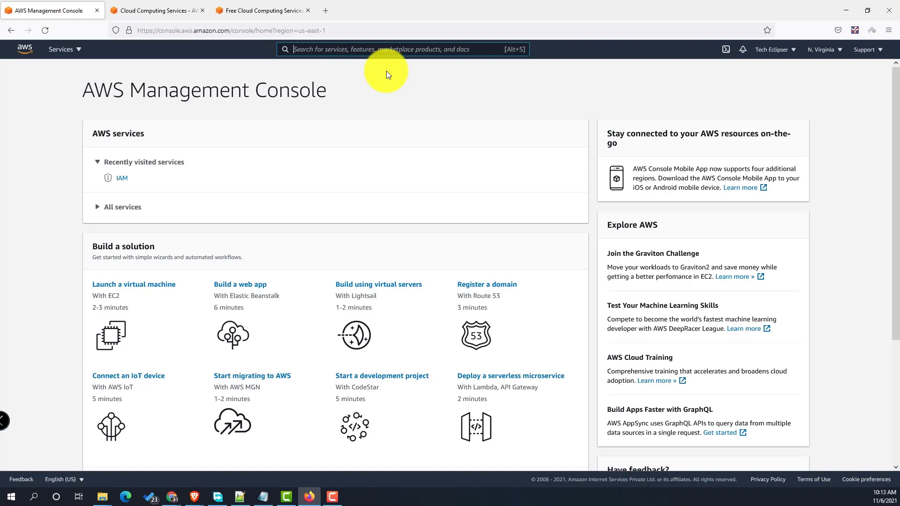
- Find IAM through the services search and open its Roles list
{"action": "type", "text": "IAM"}
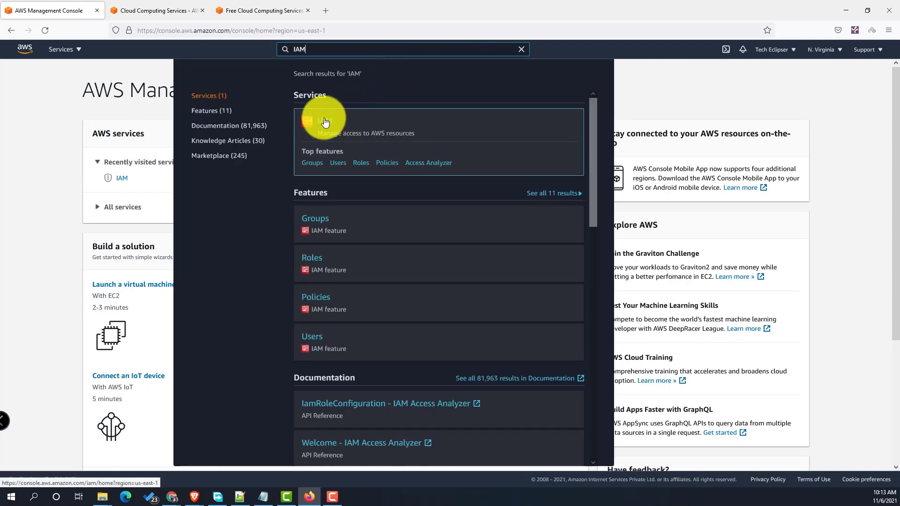
{"action": "left_click", "coordinate": [325, 122]}
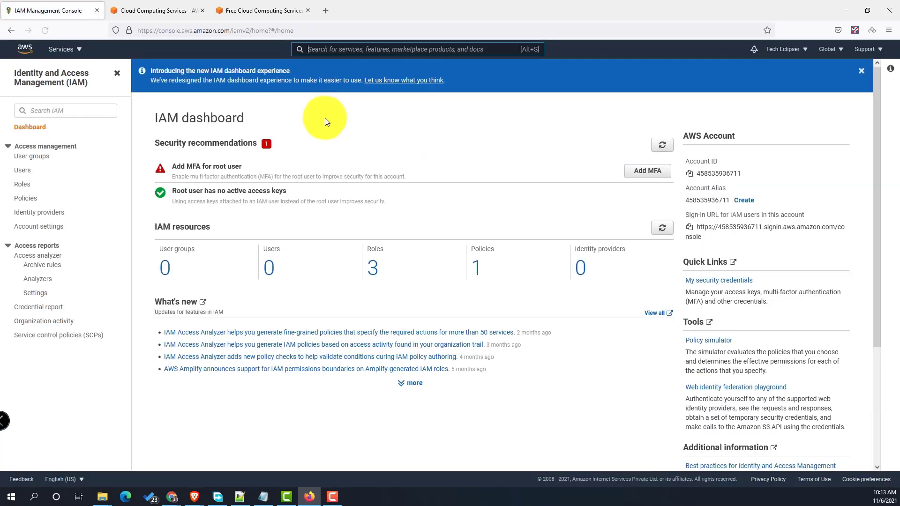
{"action": "left_click", "coordinate": [24, 188]}
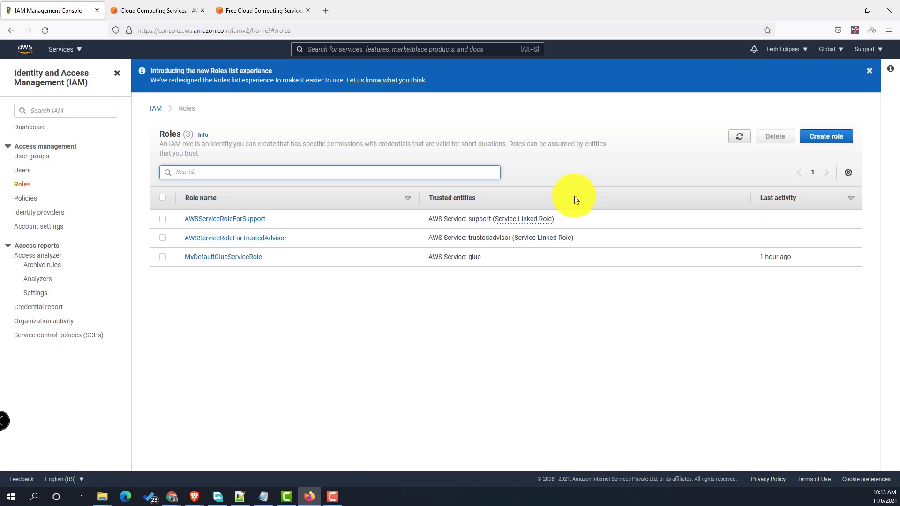
- Start a new role with AWS service Glue as the use case and continue to permissions
{"action": "left_click", "coordinate": [828, 138]}
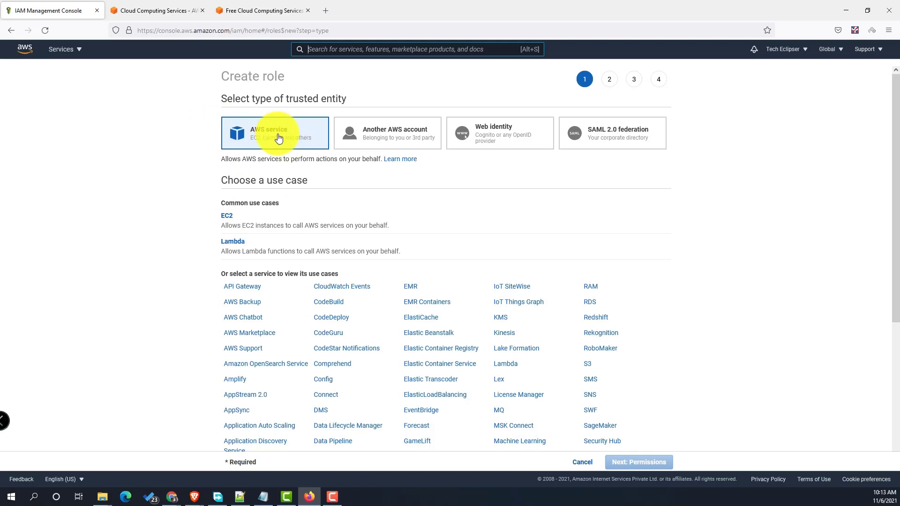
{"action": "scroll", "coordinate": [436, 389], "scroll_direction": "down", "scroll_amount": 3}
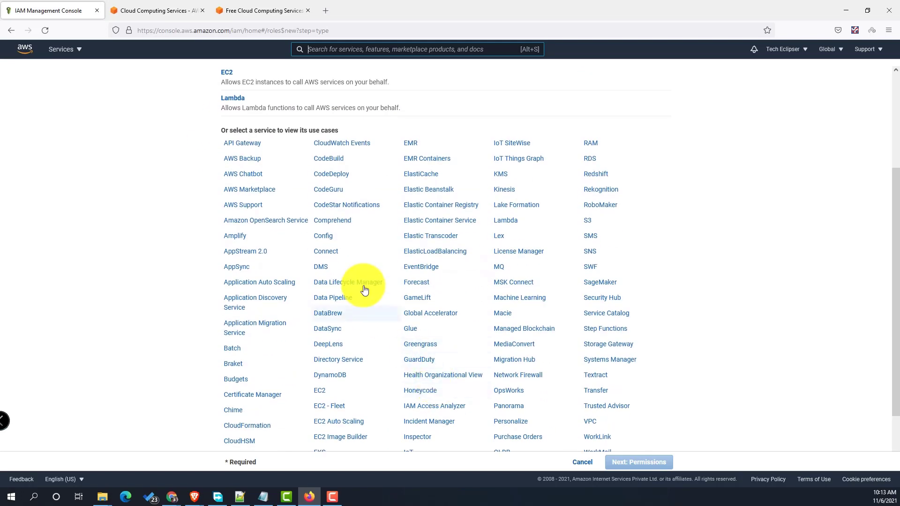
{"action": "scroll", "coordinate": [378, 239], "scroll_direction": "down", "scroll_amount": 1}
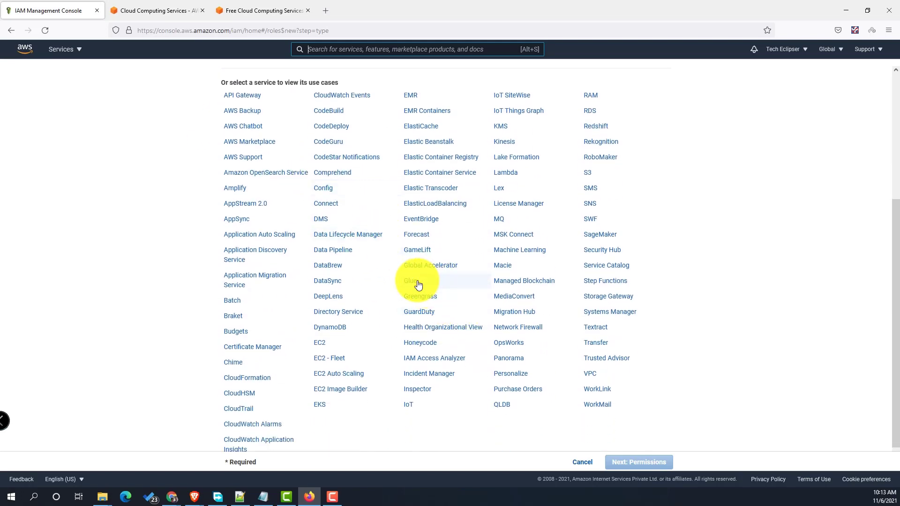
{"action": "left_click", "coordinate": [411, 281]}
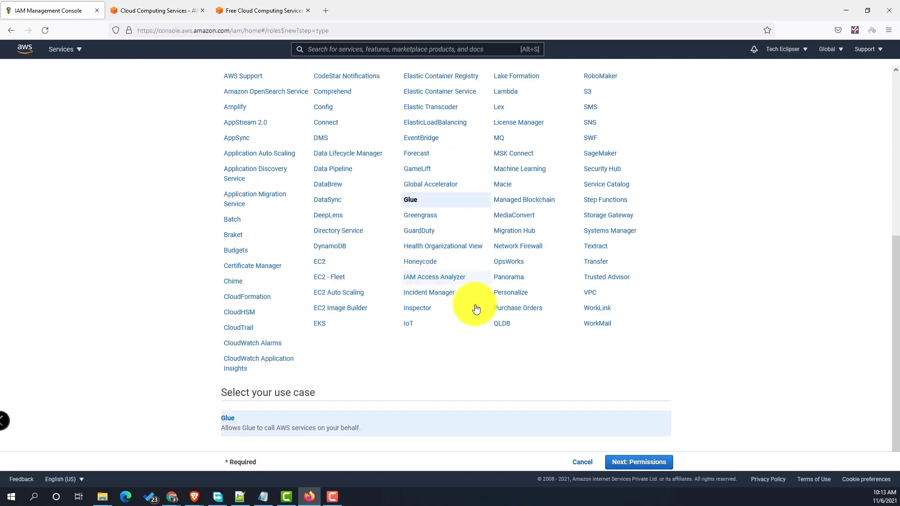
{"action": "left_click", "coordinate": [633, 462]}
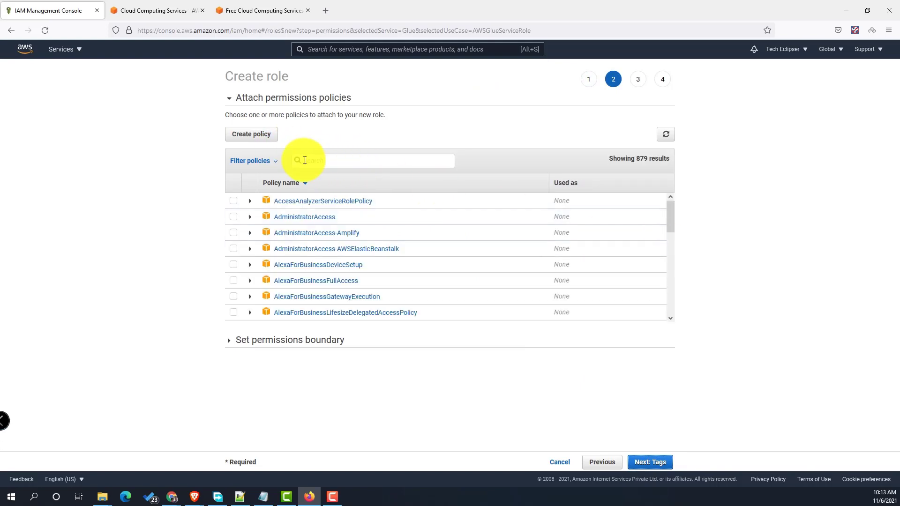
- Filter policies by 'Glue', review and select AWSGlueServiceRole, then advance to the tags step
{"action": "left_click", "coordinate": [335, 161]}
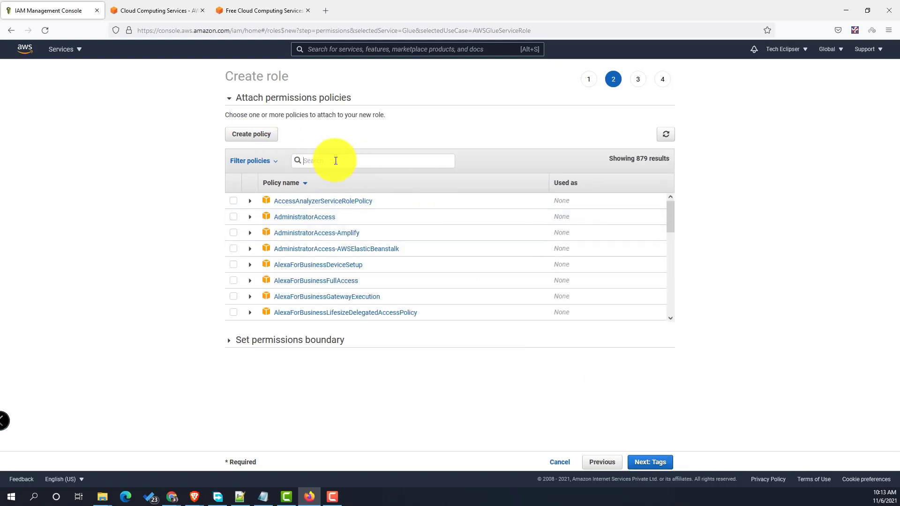
{"action": "type", "text": "Glue"}
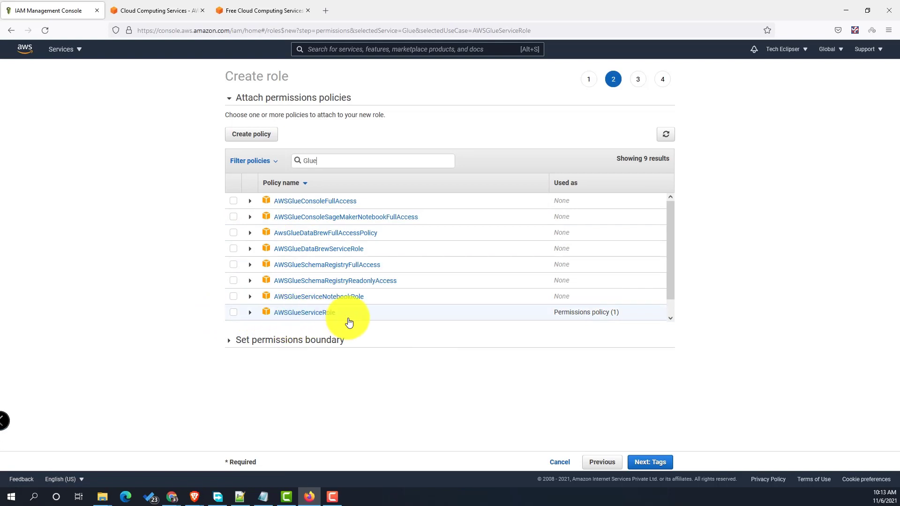
{"action": "scroll", "coordinate": [349, 322], "scroll_direction": "down", "scroll_amount": 1}
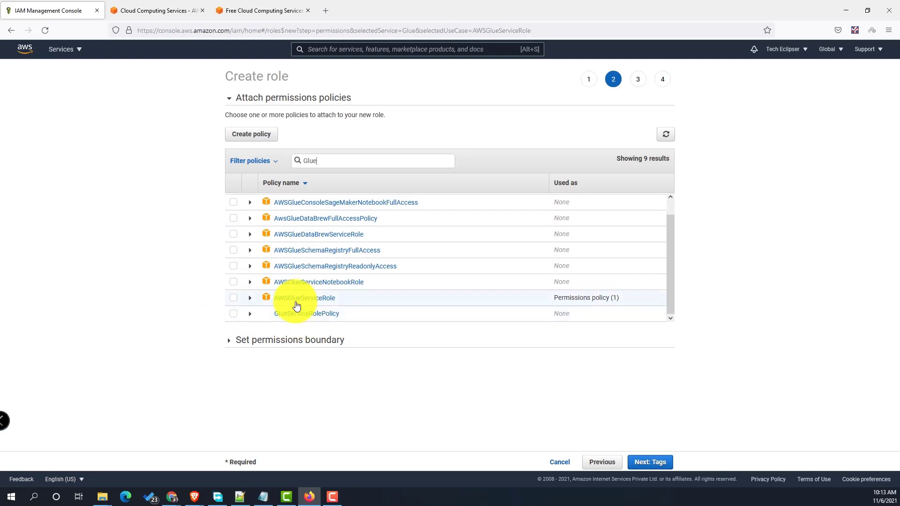
{"action": "left_click", "coordinate": [250, 298]}
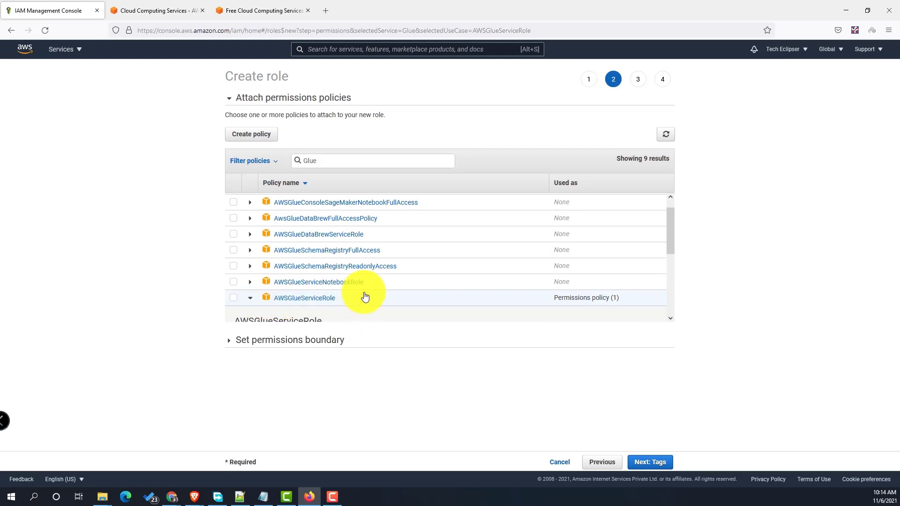
{"action": "scroll", "coordinate": [365, 297], "scroll_direction": "down", "scroll_amount": 3}
{"action": "scroll", "coordinate": [365, 297], "scroll_direction": "down", "scroll_amount": 5}
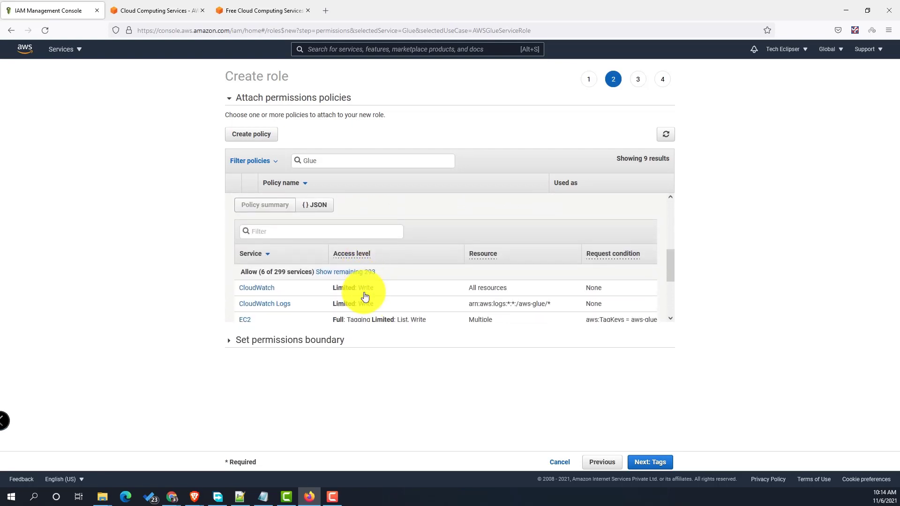
{"action": "scroll", "coordinate": [365, 297], "scroll_direction": "down", "scroll_amount": 2}
{"action": "scroll", "coordinate": [363, 292], "scroll_direction": "up", "scroll_amount": 2}
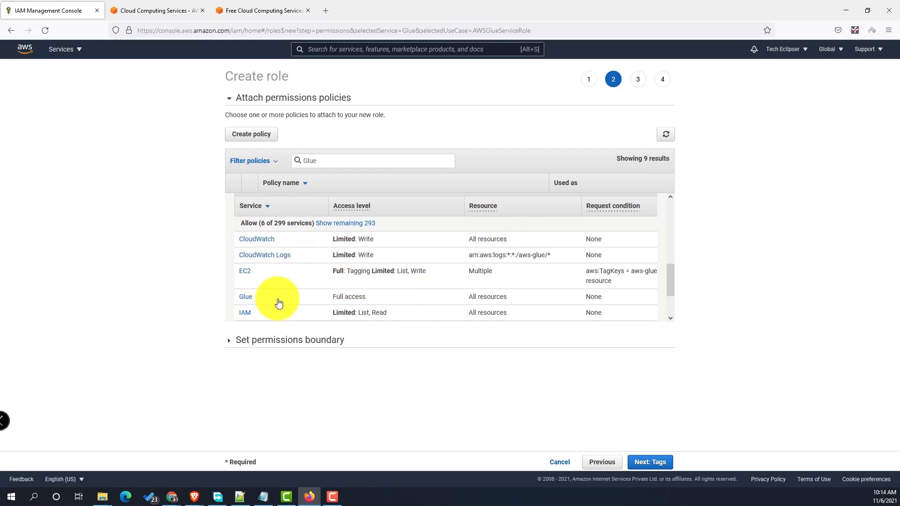
{"action": "scroll", "coordinate": [372, 273], "scroll_direction": "down", "scroll_amount": 1}
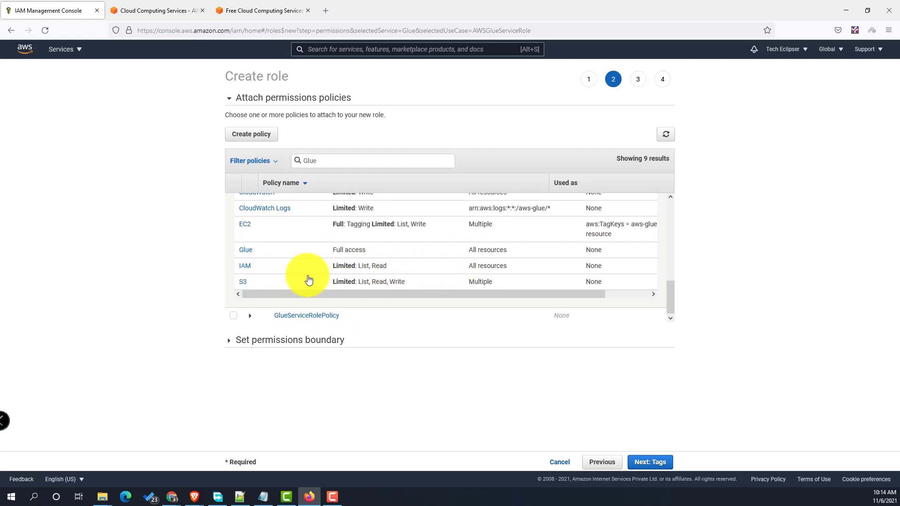
{"action": "scroll", "coordinate": [310, 277], "scroll_direction": "up", "scroll_amount": 5}
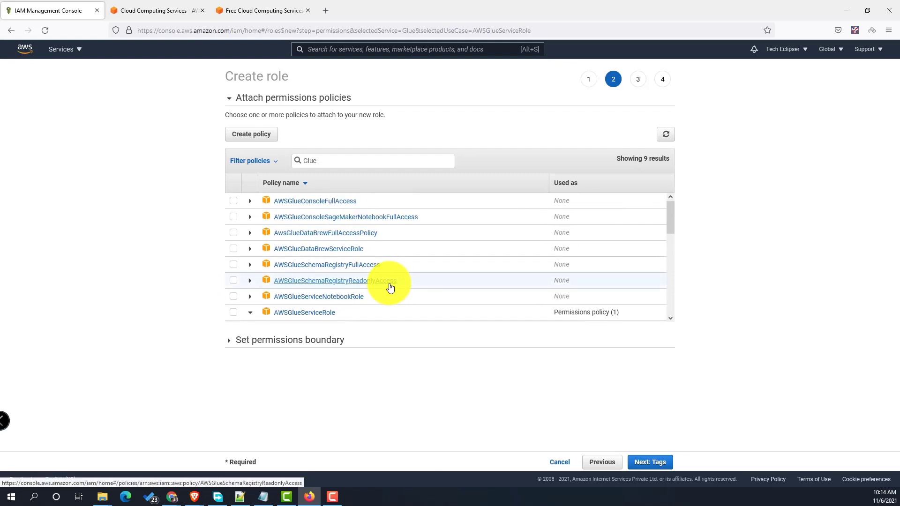
{"action": "scroll", "coordinate": [379, 291], "scroll_direction": "down", "scroll_amount": 3}
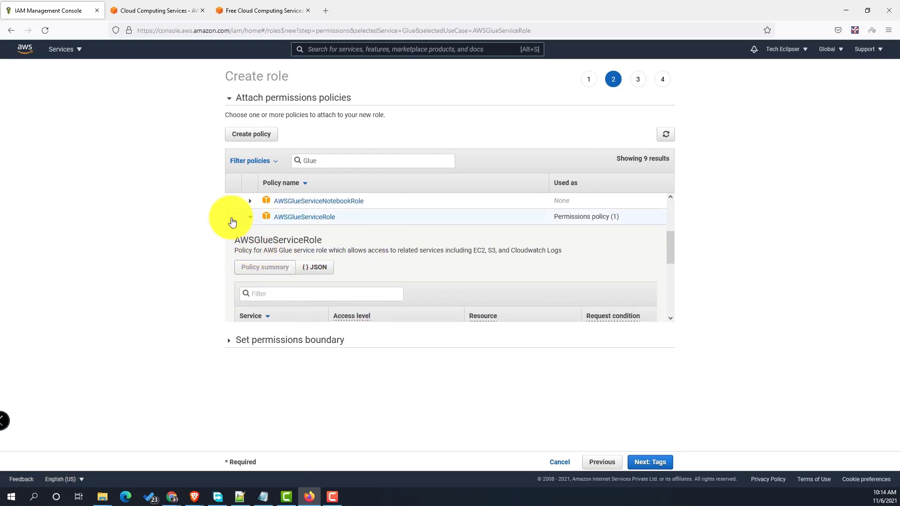
{"action": "left_click", "coordinate": [233, 217]}
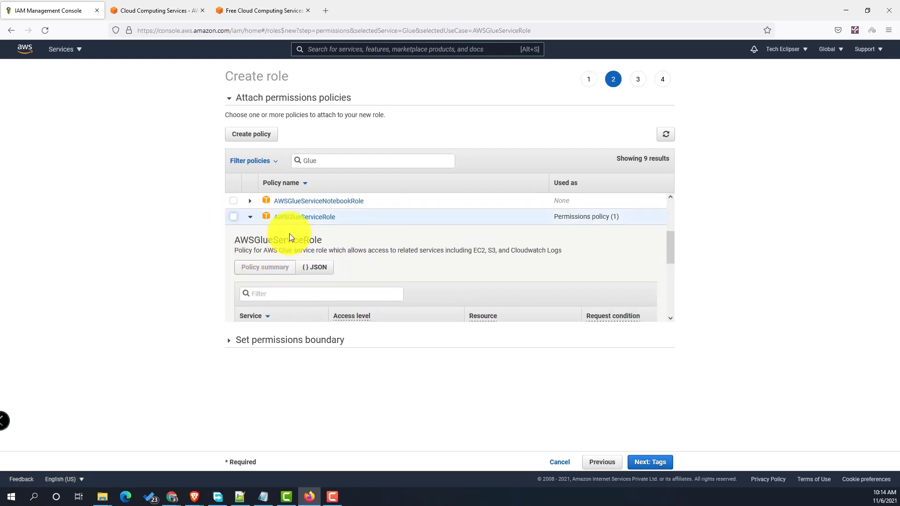
{"action": "left_click", "coordinate": [649, 463]}
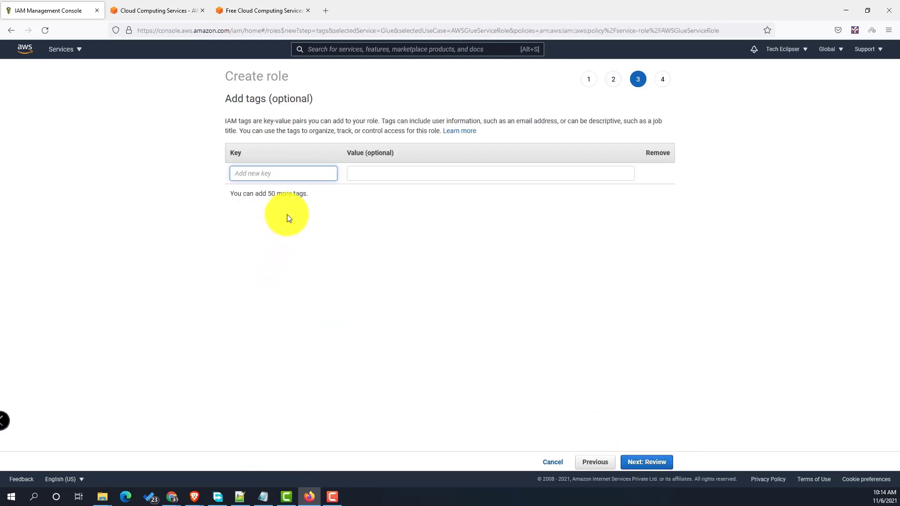
- Add the tag key aws-glue-role and enter DemoAWSGlueRole as the role name on the Review step
{"action": "type", "text": "aws"}
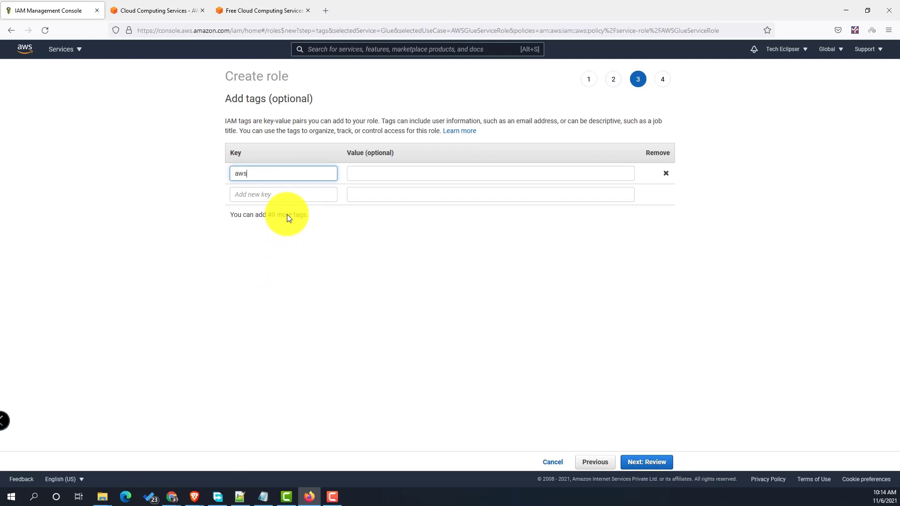
{"action": "type", "text": "-glue-role"}
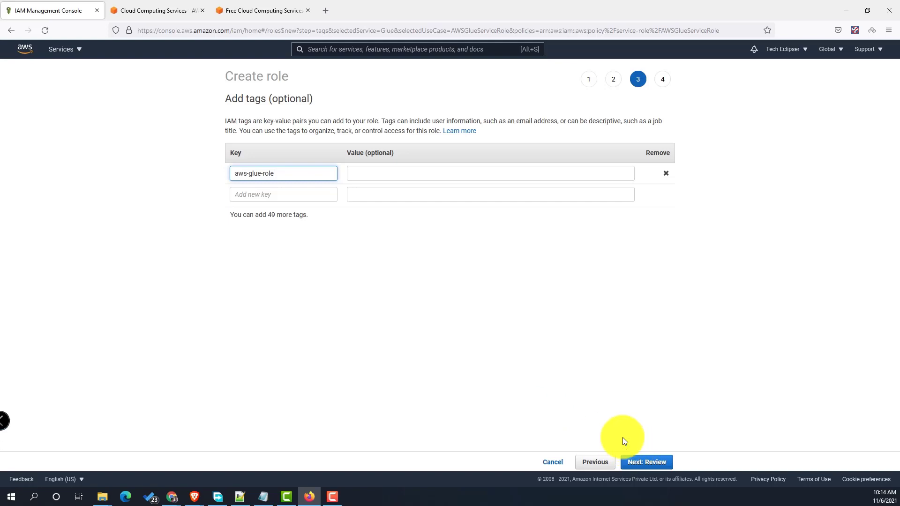
{"action": "left_click", "coordinate": [647, 463]}
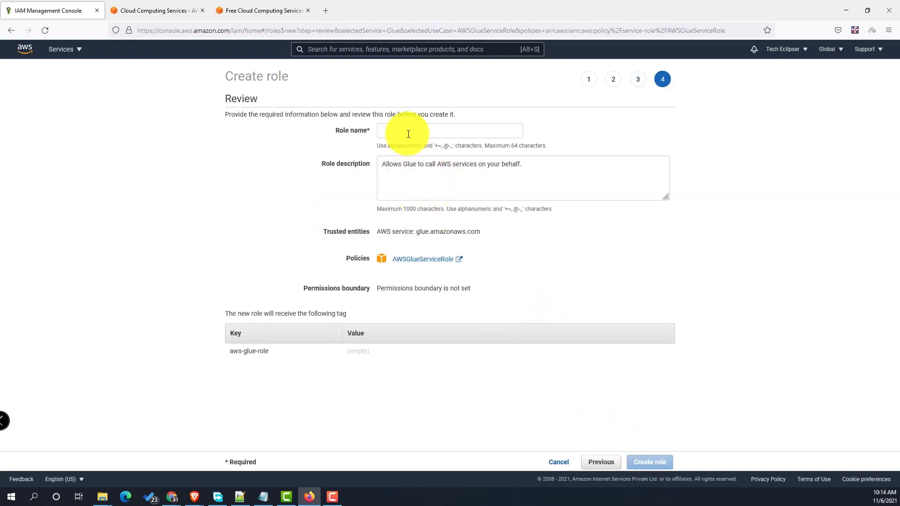
{"action": "left_click", "coordinate": [408, 134]}
{"action": "type", "text": "Dem"}
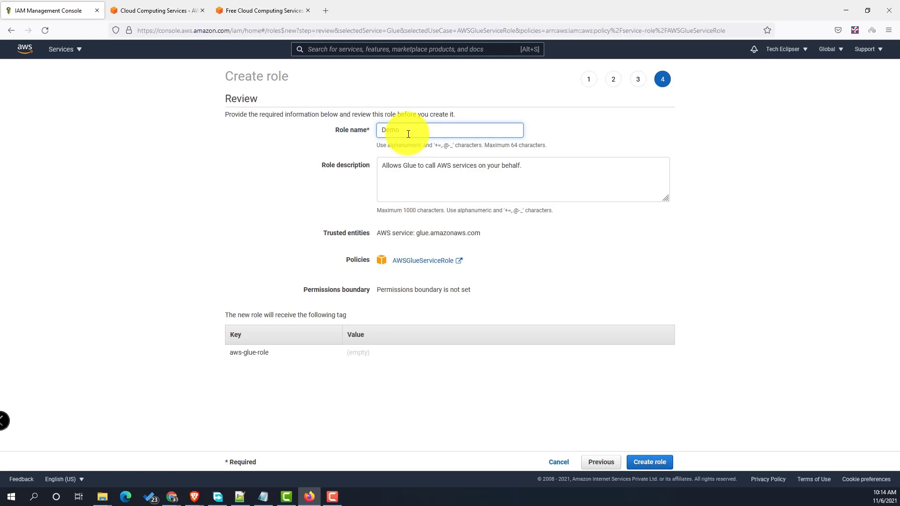
{"action": "type", "text": "oAWSGlueRole"}
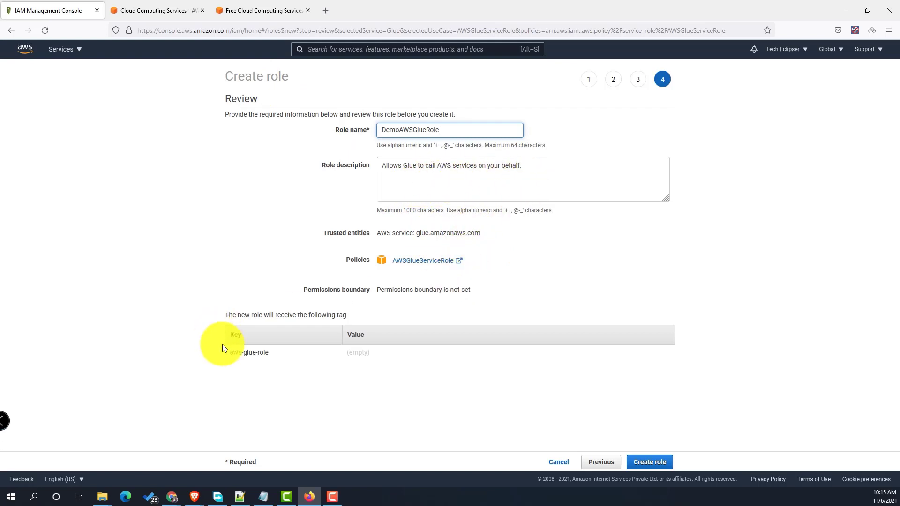
- Create DemoAWSGlueRole and confirm it is listed among the IAM roles
{"action": "left_click", "coordinate": [650, 464]}
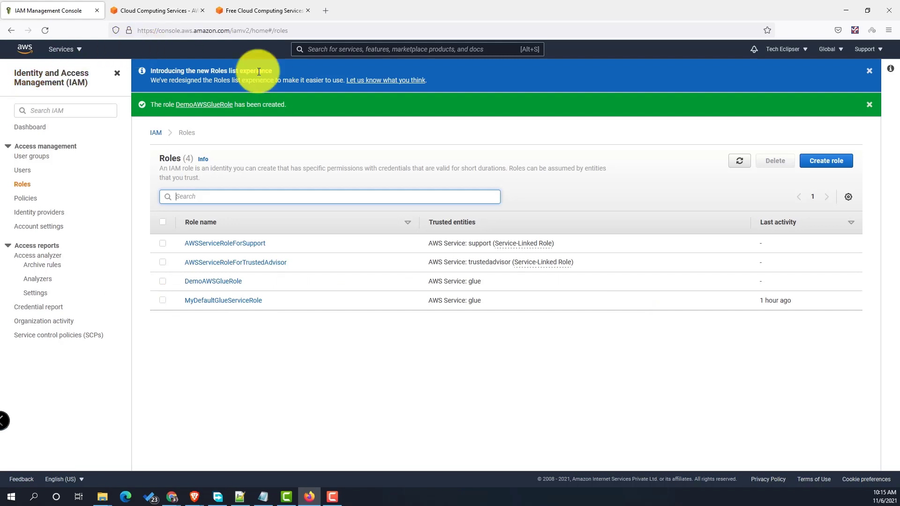
{"action": "left_click", "coordinate": [361, 50]}
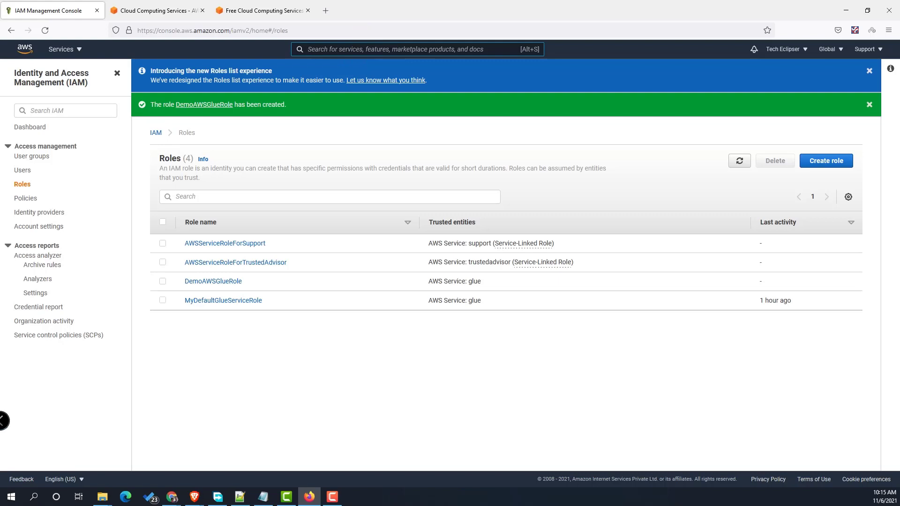
{"action": "left_click", "coordinate": [195, 496]}
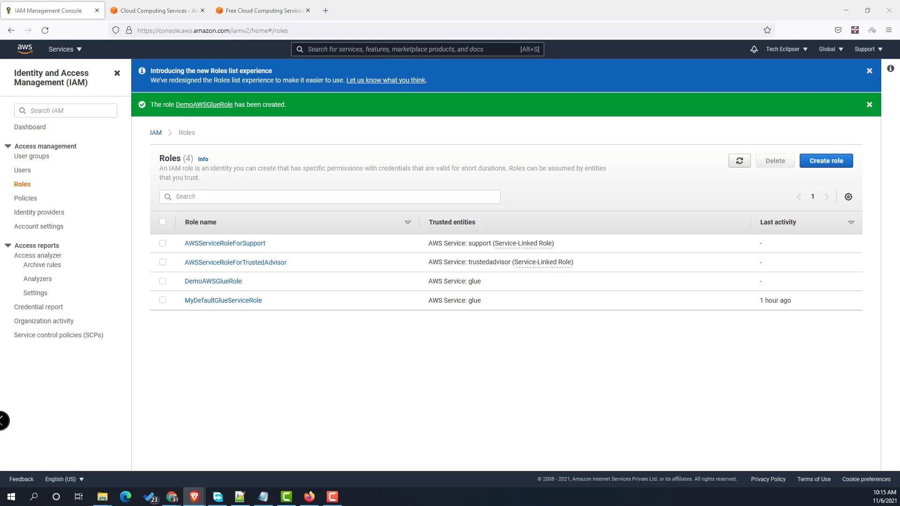
- Open both dataset pages and download the parking-tickets-2020 zip
{"action": "left_click", "coordinate": [326, 9]}
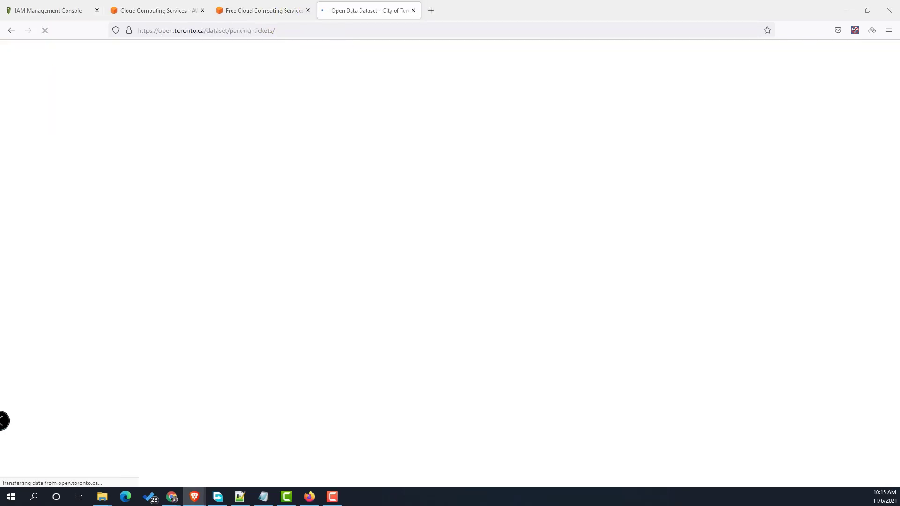
{"action": "left_click", "coordinate": [430, 10]}
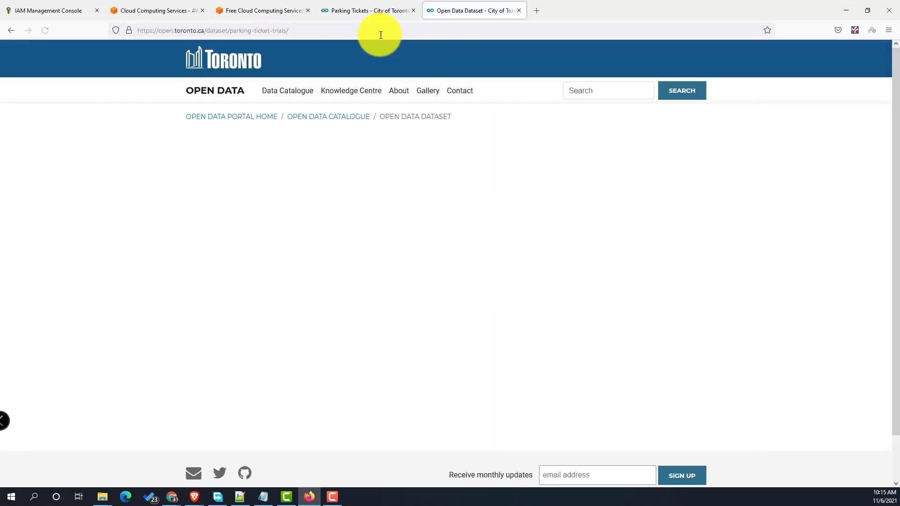
{"action": "left_click", "coordinate": [359, 6]}
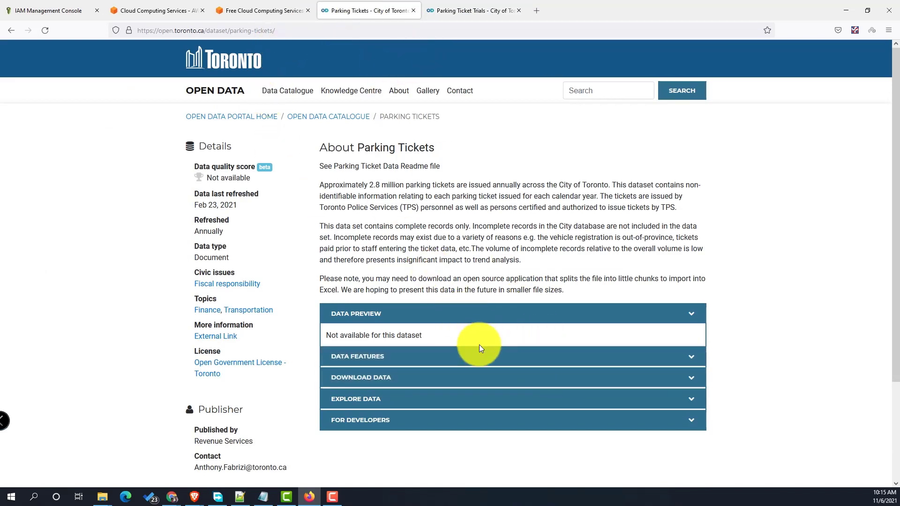
{"action": "left_click", "coordinate": [449, 10]}
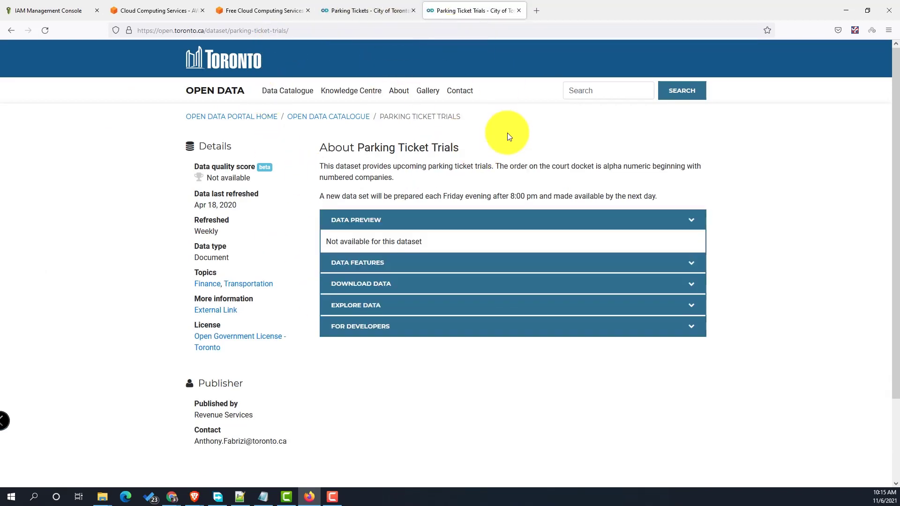
{"action": "left_click", "coordinate": [364, 11]}
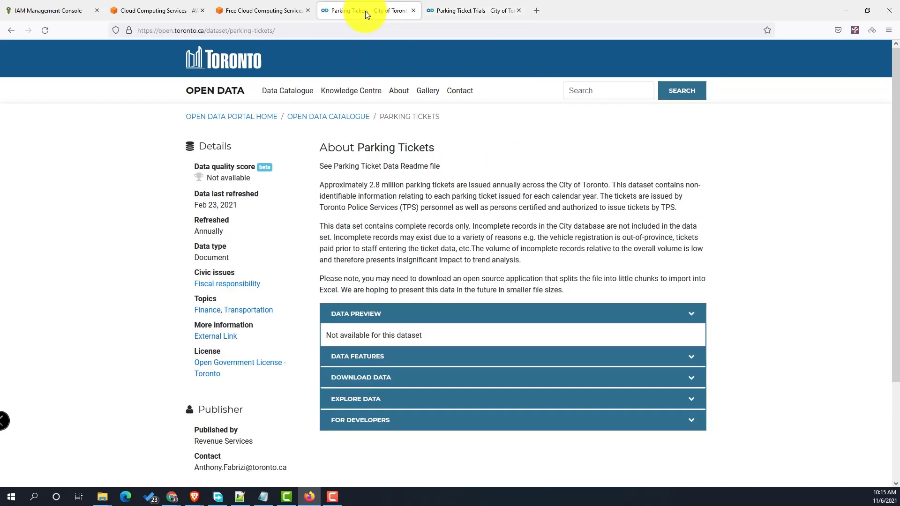
{"action": "left_click", "coordinate": [569, 381]}
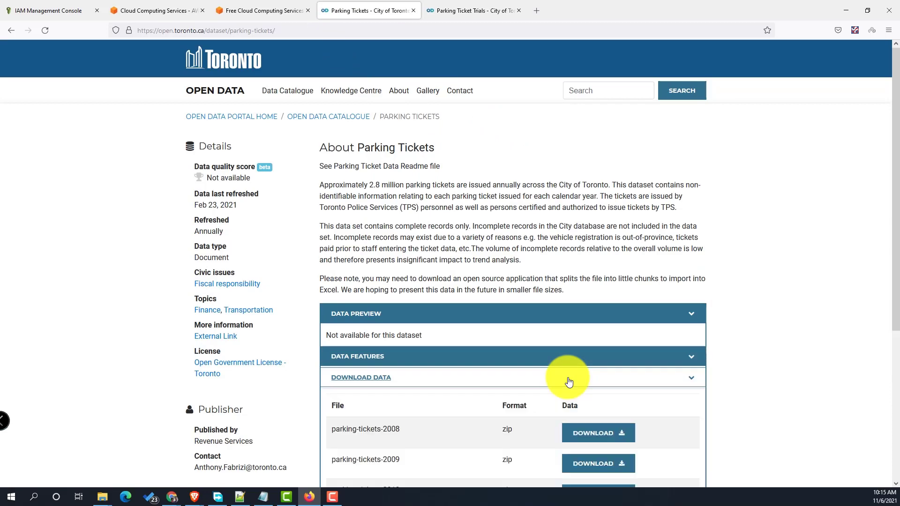
{"action": "scroll", "coordinate": [576, 358], "scroll_direction": "down", "scroll_amount": 10}
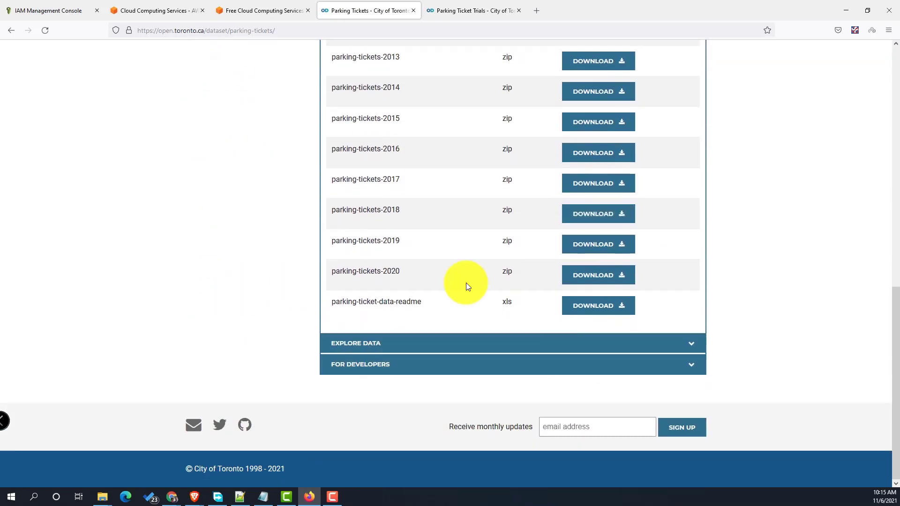
{"action": "left_click", "coordinate": [604, 284]}
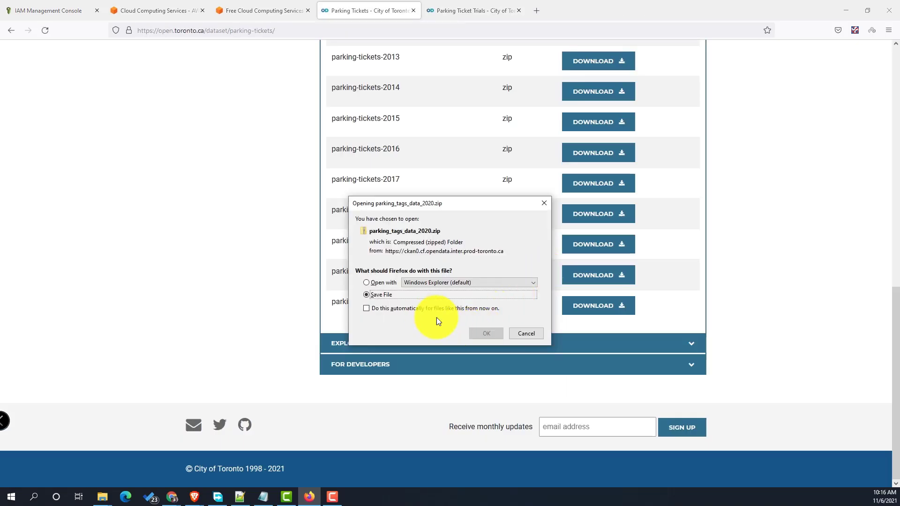
{"action": "left_click", "coordinate": [481, 333]}
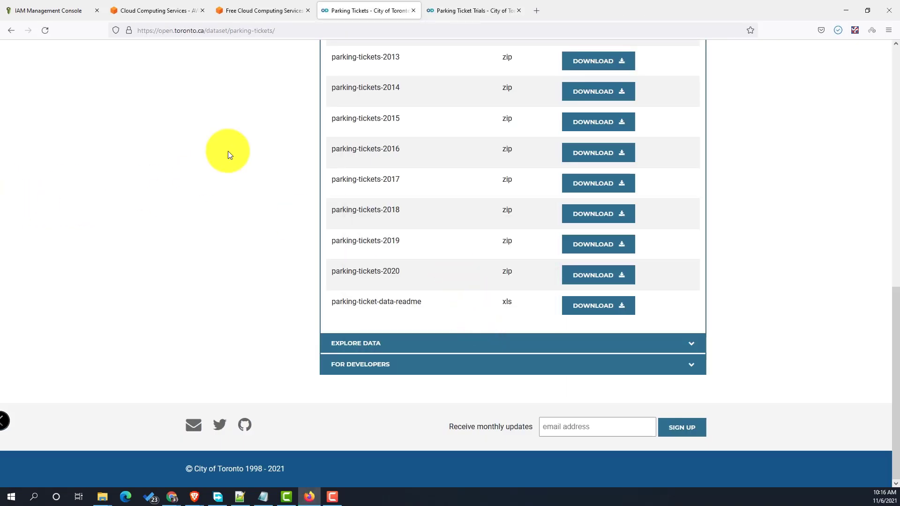
- Download the parking-ticket-trial-data zip from the Parking Ticket Trials page
{"action": "left_click", "coordinate": [480, 9]}
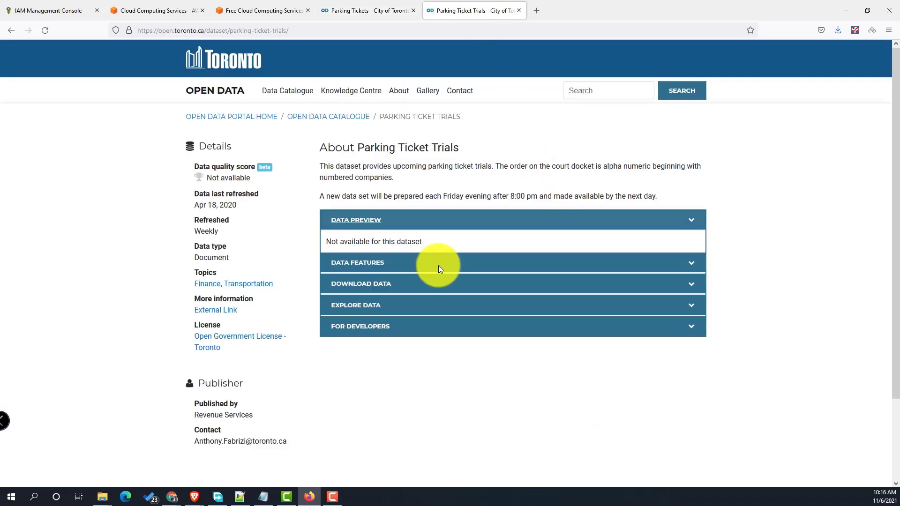
{"action": "left_click", "coordinate": [580, 283]}
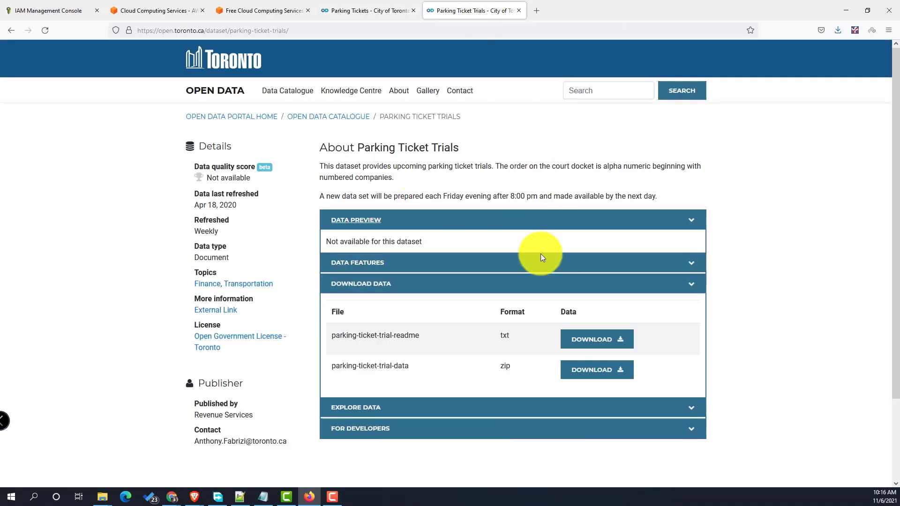
{"action": "left_click", "coordinate": [583, 372]}
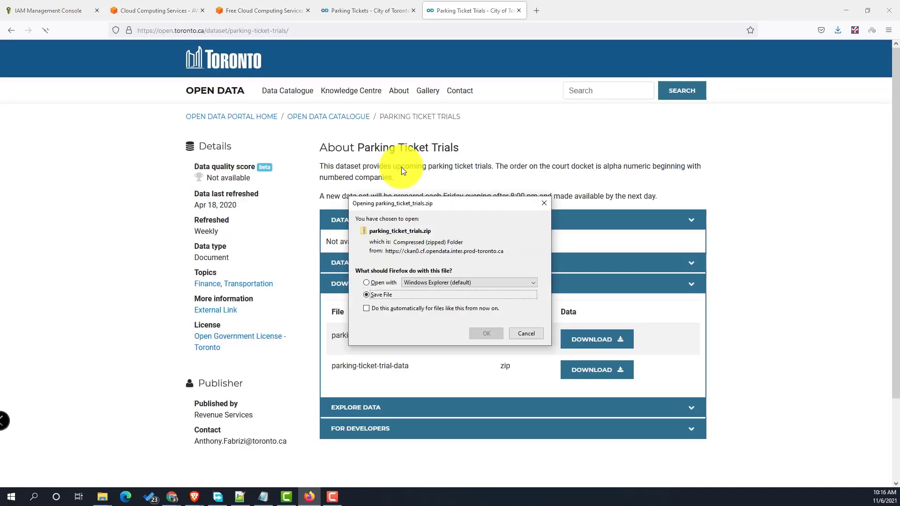
{"action": "left_click", "coordinate": [479, 335]}
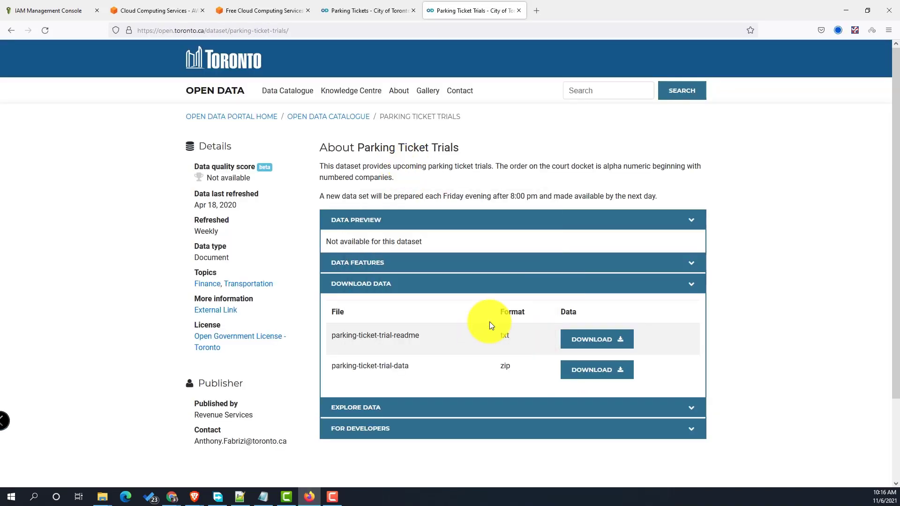
- Maximize the Youtube folder and extract parking_ticket_trials.zip into its own folder
{"action": "left_click_drag", "start_coordinate": [0, 124], "coordinate": [346, 134]}
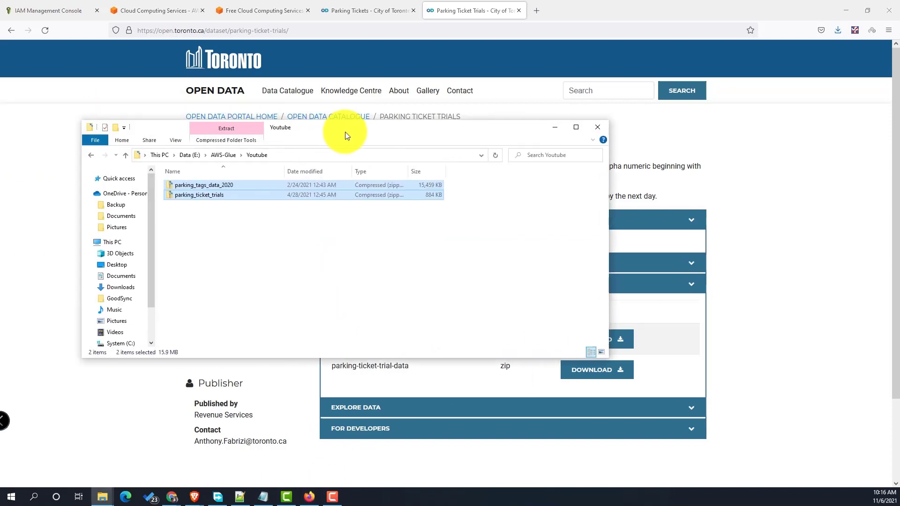
{"action": "left_click", "coordinate": [571, 130]}
{"action": "left_click", "coordinate": [401, 239]}
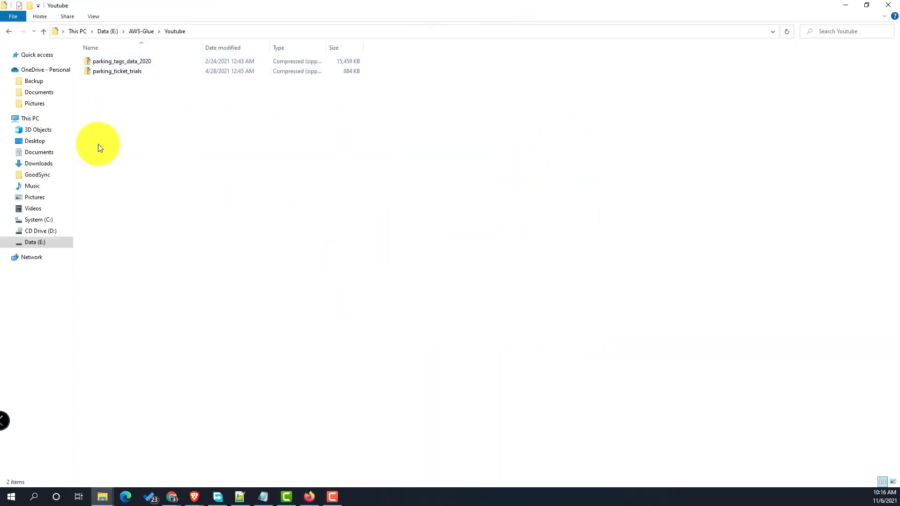
{"action": "left_click", "coordinate": [141, 74]}
{"action": "right_click", "coordinate": [140, 74]}
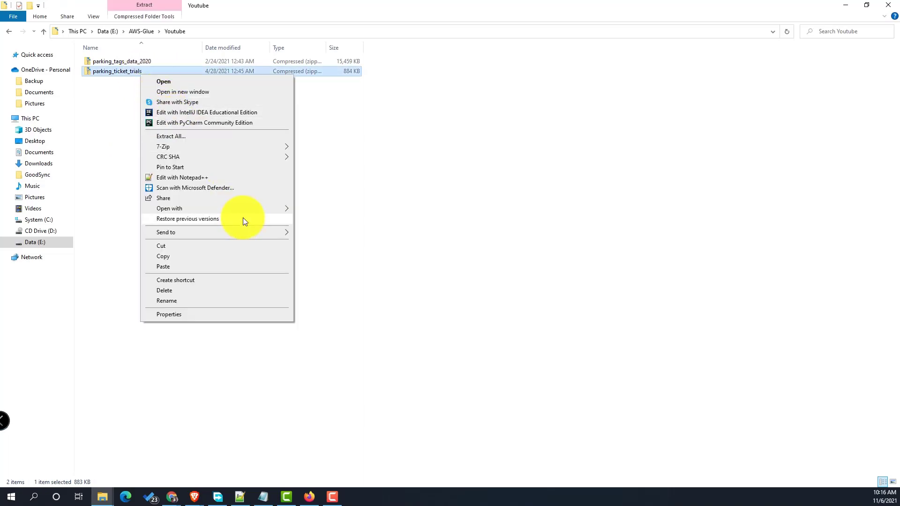
{"action": "mouse_move", "coordinate": [229, 145]}
{"action": "left_click", "coordinate": [354, 188]}
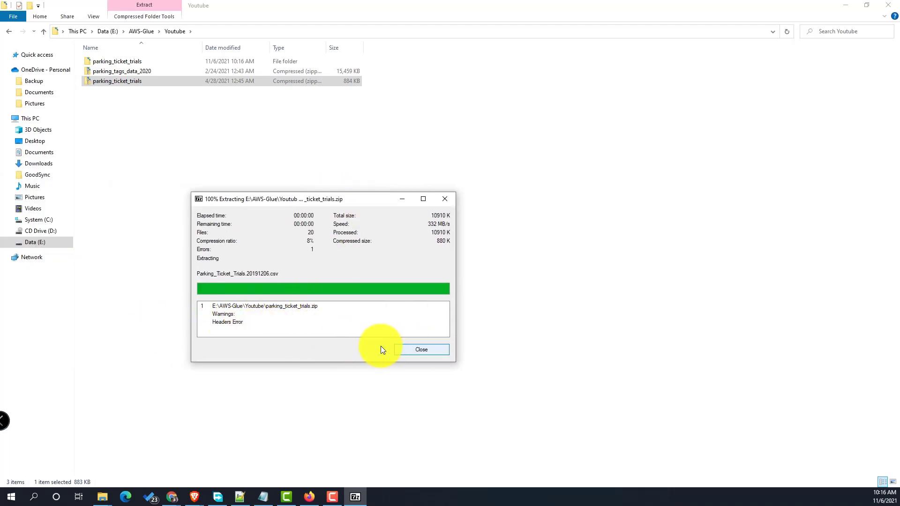
{"action": "left_click", "coordinate": [423, 349]}
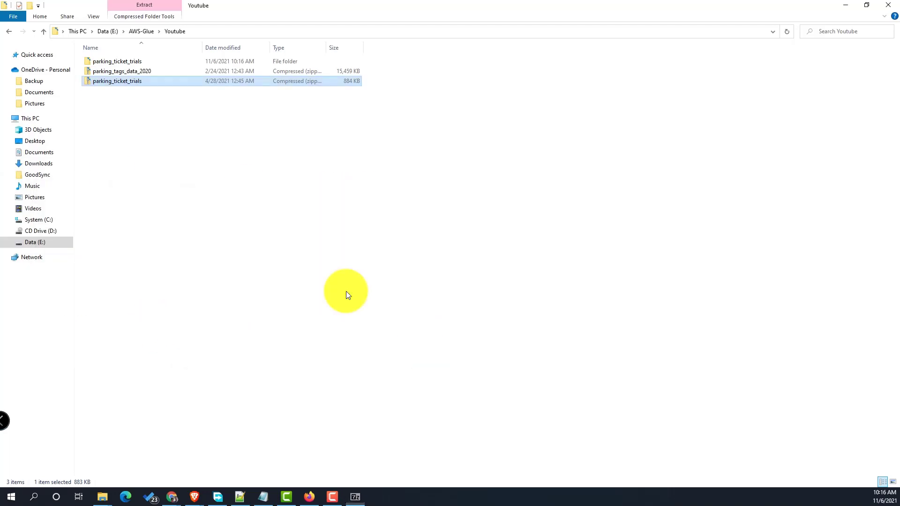
{"action": "left_click", "coordinate": [124, 61]}
- Extract parking_tags_data_2020.zip into its own folder
{"action": "left_click", "coordinate": [125, 69]}
{"action": "right_click", "coordinate": [125, 69]}
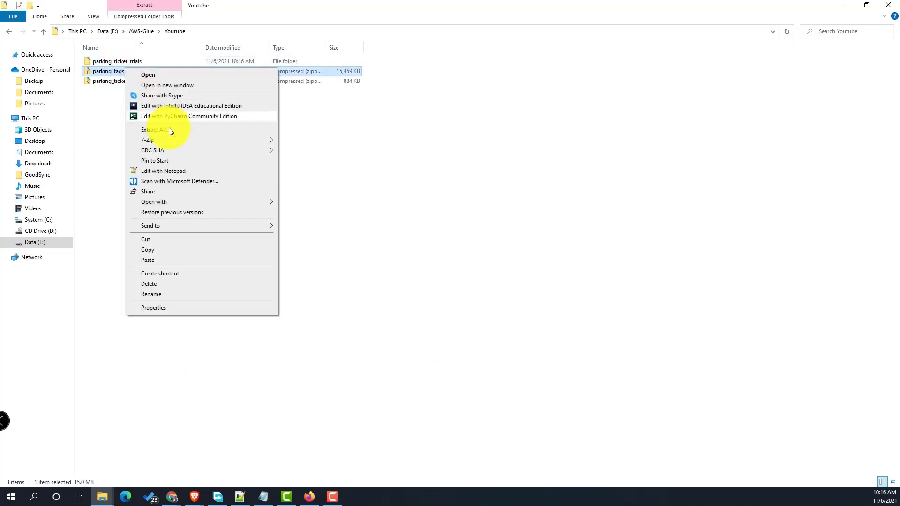
{"action": "mouse_move", "coordinate": [172, 141]}
{"action": "left_click", "coordinate": [336, 182]}
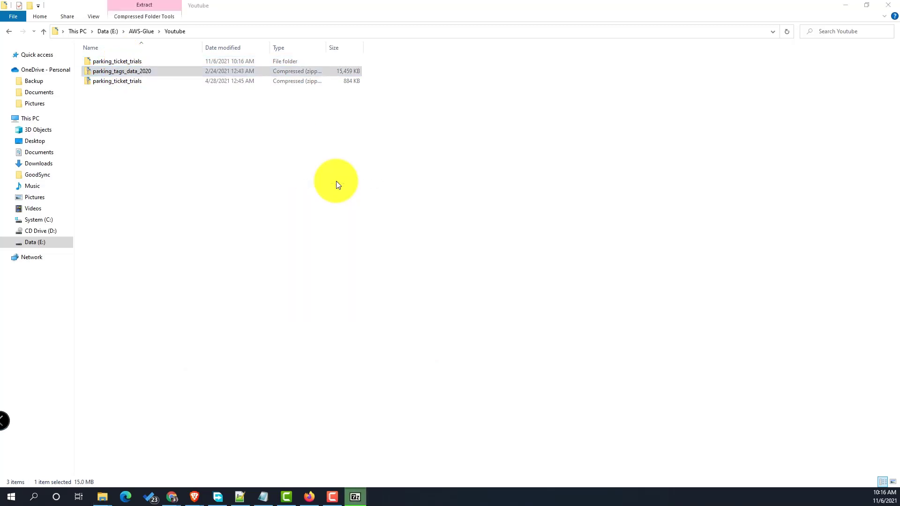
- Open Parking_Ticket_Trials.20200417 from the extracted folder in Notepad++
{"action": "double_click", "coordinate": [121, 73]}
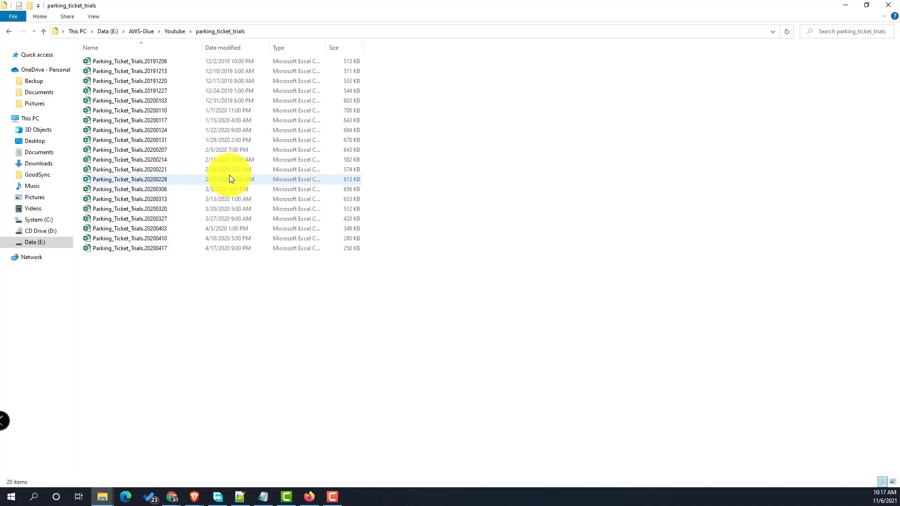
{"action": "left_click", "coordinate": [145, 249]}
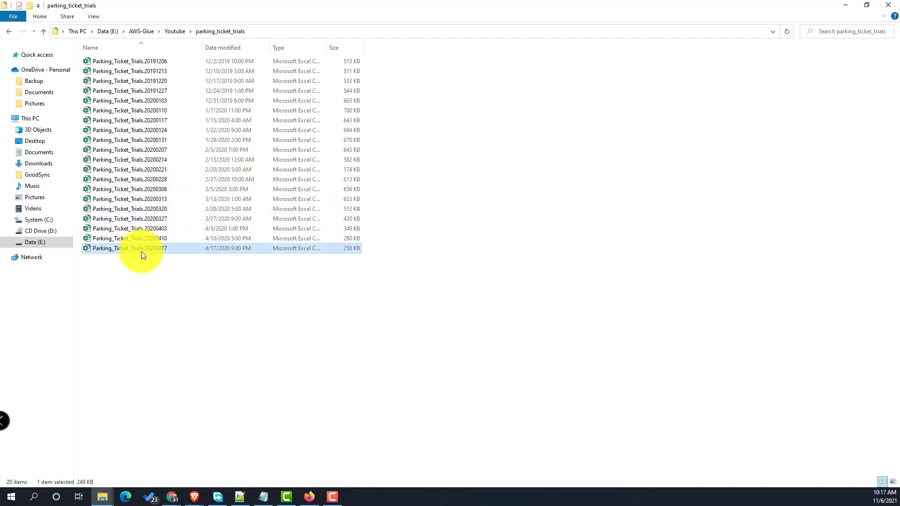
{"action": "right_click", "coordinate": [142, 252]}
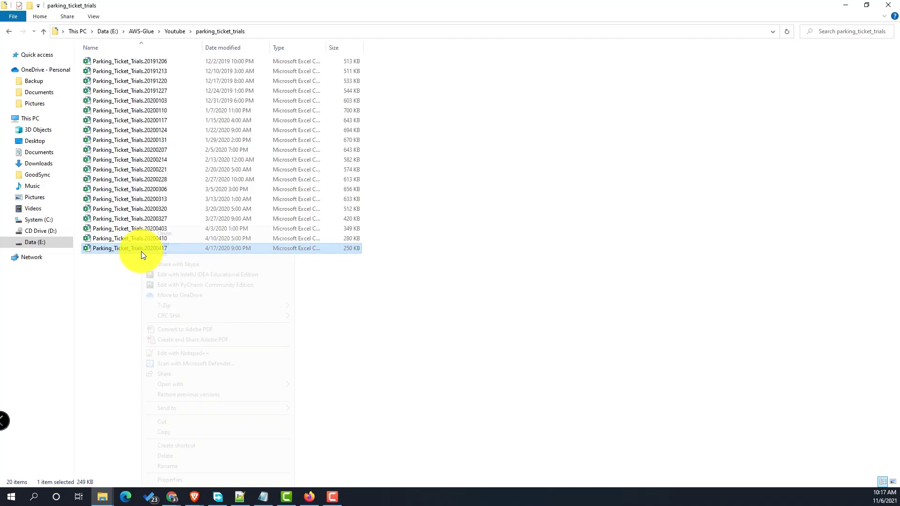
{"action": "left_click", "coordinate": [212, 353]}
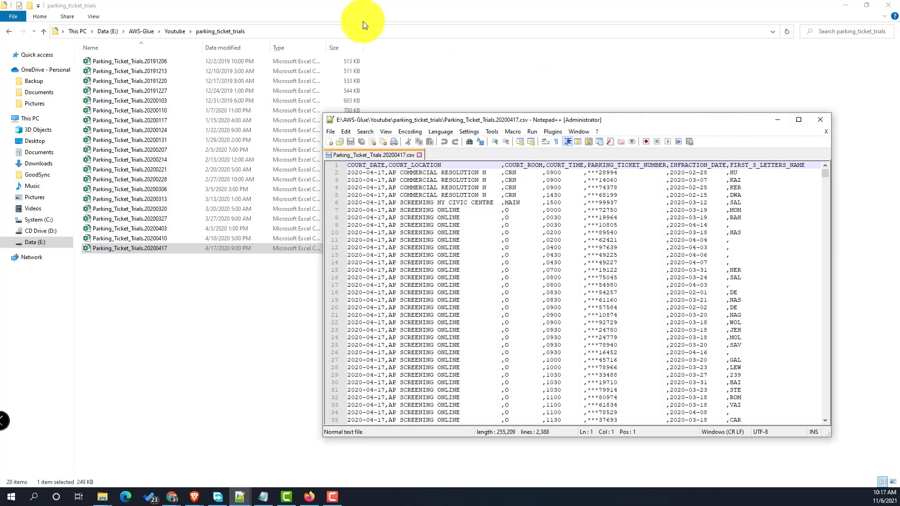
- Open Parking_Tags_Data_2020.005 in a maximized Notepad++ for comparison
{"action": "left_click", "coordinate": [182, 31]}
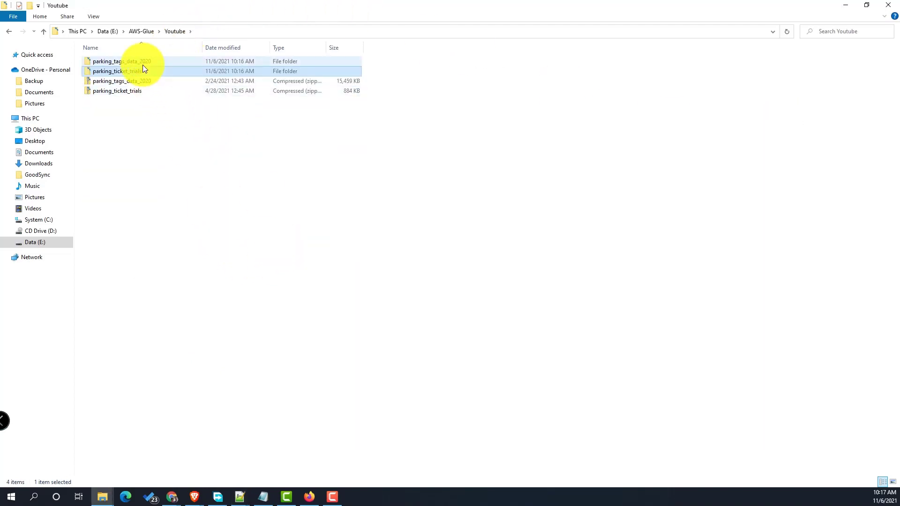
{"action": "double_click", "coordinate": [143, 64]}
{"action": "left_click", "coordinate": [136, 110]}
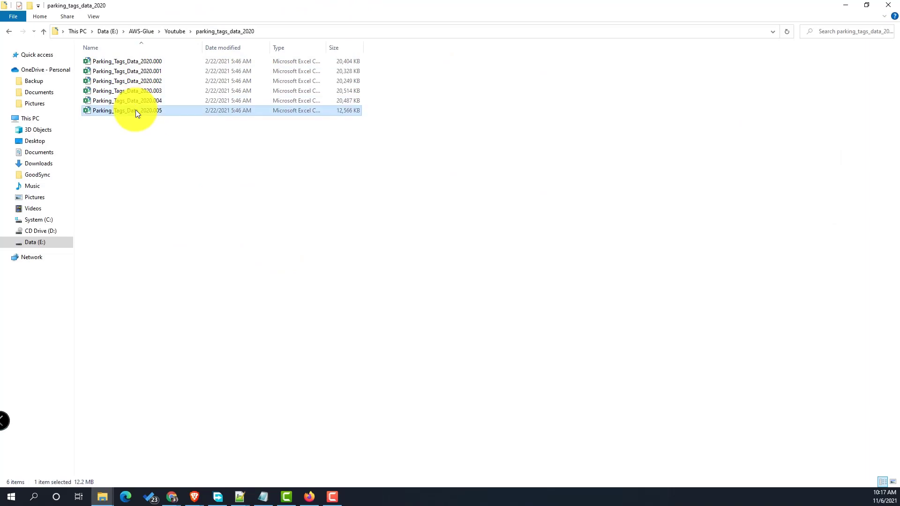
{"action": "right_click", "coordinate": [136, 110]}
{"action": "left_click", "coordinate": [184, 237]}
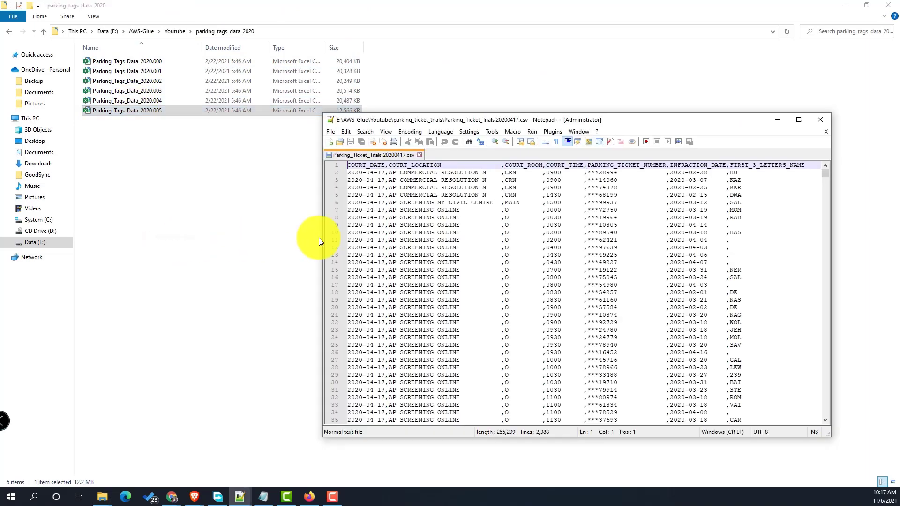
{"action": "left_click", "coordinate": [794, 123]}
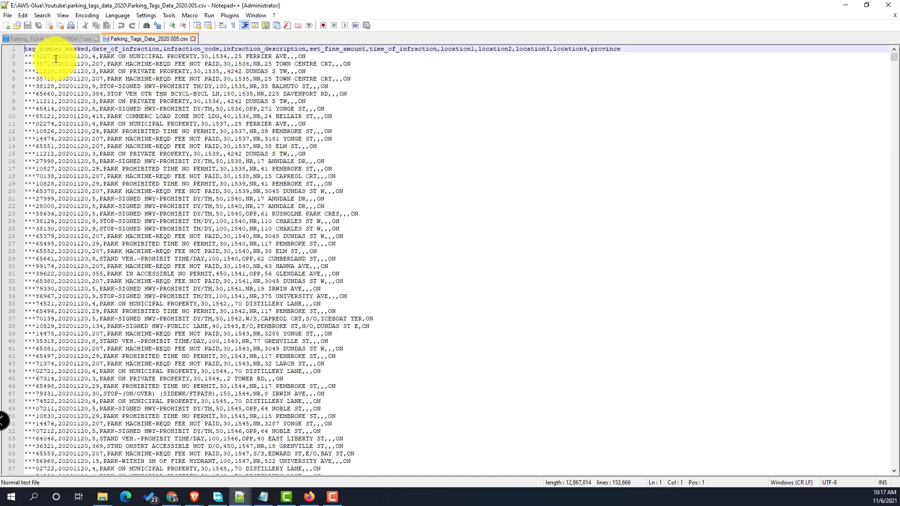
{"action": "left_click_drag", "start_coordinate": [55, 56], "coordinate": [21, 56]}
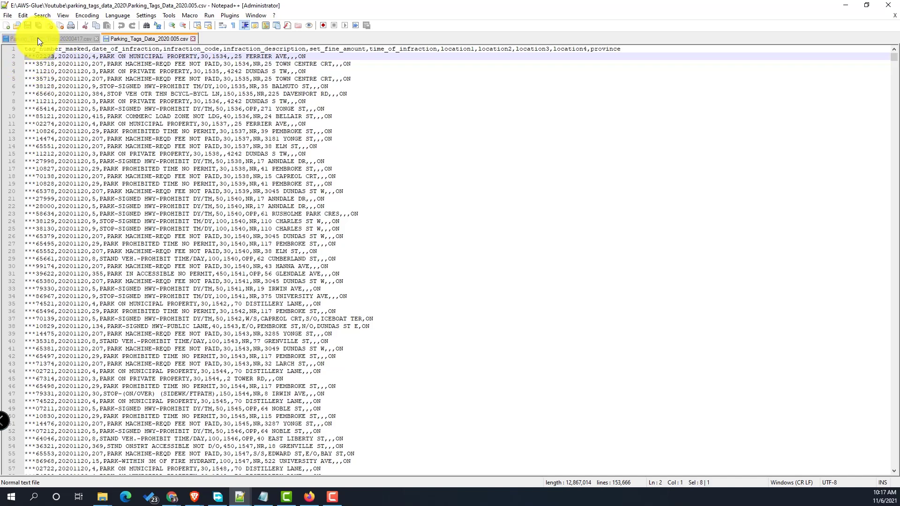
- Column-select and delete the blank padding before the infraction dates in the trials CSV
{"action": "left_click", "coordinate": [37, 39]}
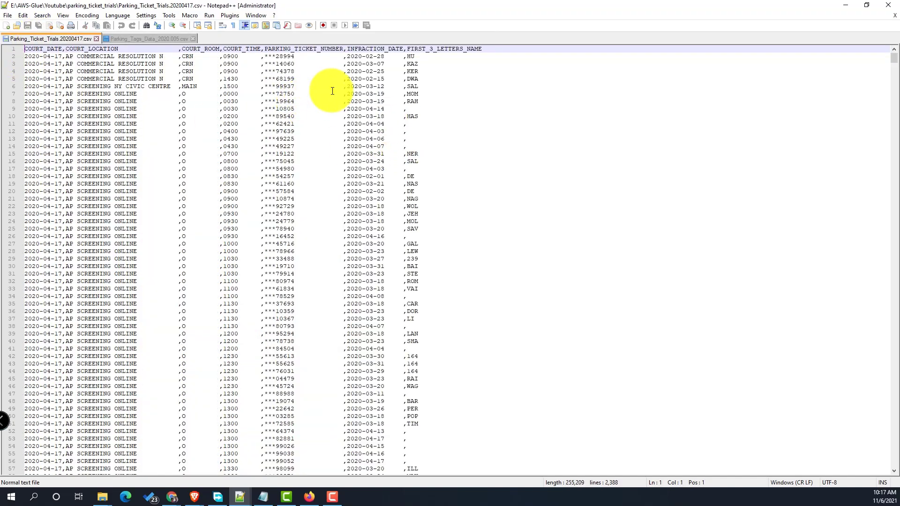
{"action": "left_click", "coordinate": [323, 64]}
{"action": "key", "text": "ctrl+shift+Up"}
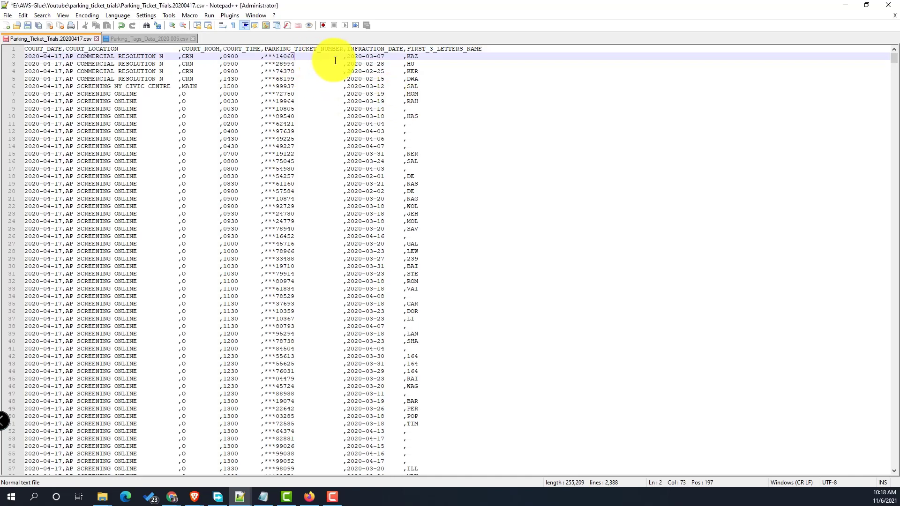
{"action": "left_click", "coordinate": [344, 57], "text": "shift"}
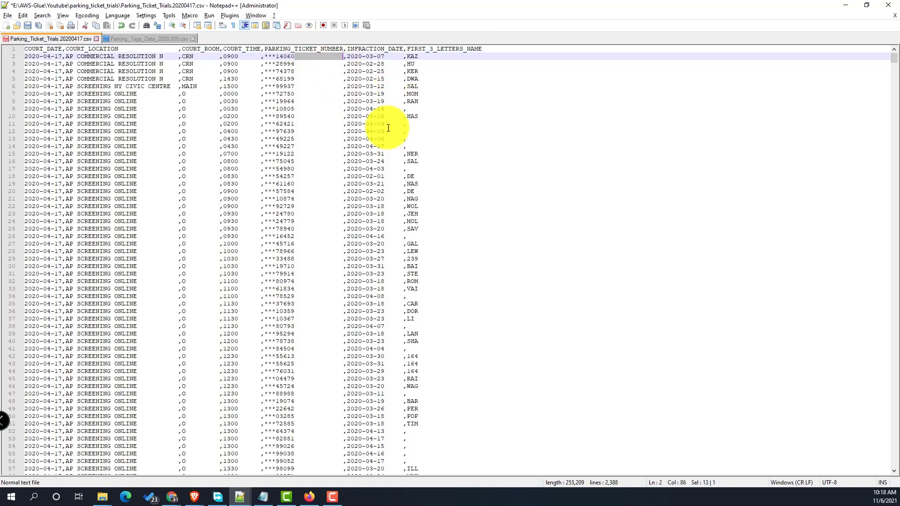
{"action": "left_click_drag", "start_coordinate": [881, 221], "coordinate": [878, 466]}
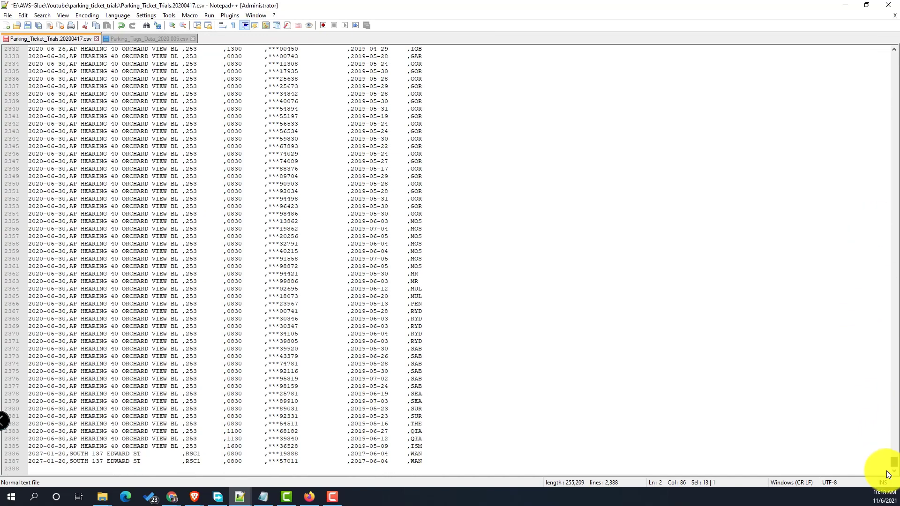
{"action": "left_click", "coordinate": [350, 462], "text": "alt+shift"}
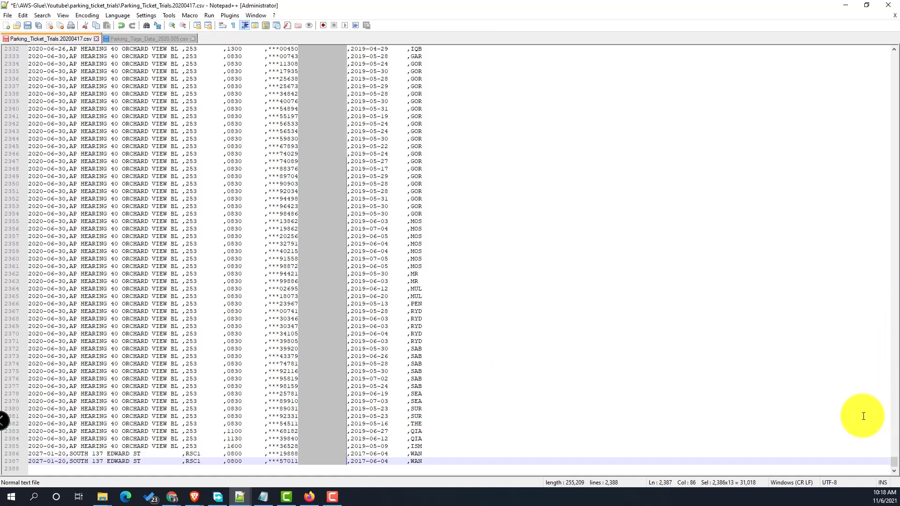
{"action": "key", "text": "Delete"}
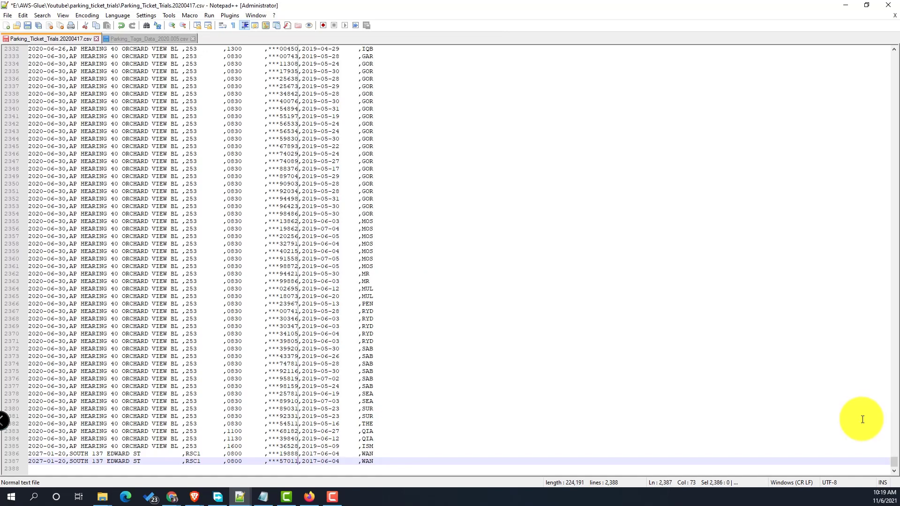
{"action": "left_click", "coordinate": [399, 139]}
{"action": "key", "text": "alt+Tab"}
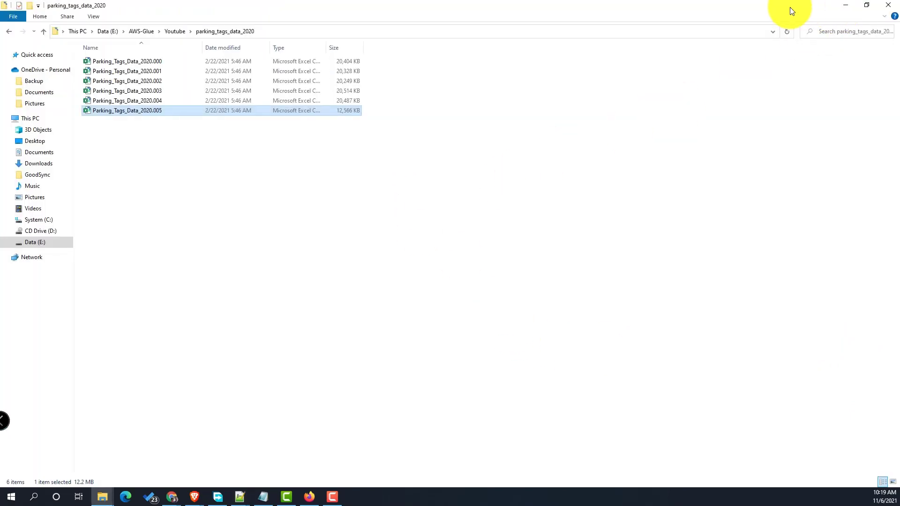
- Return to the IAM console tab and open Amazon S3 by searching 's3'
{"action": "left_click", "coordinate": [846, 9]}
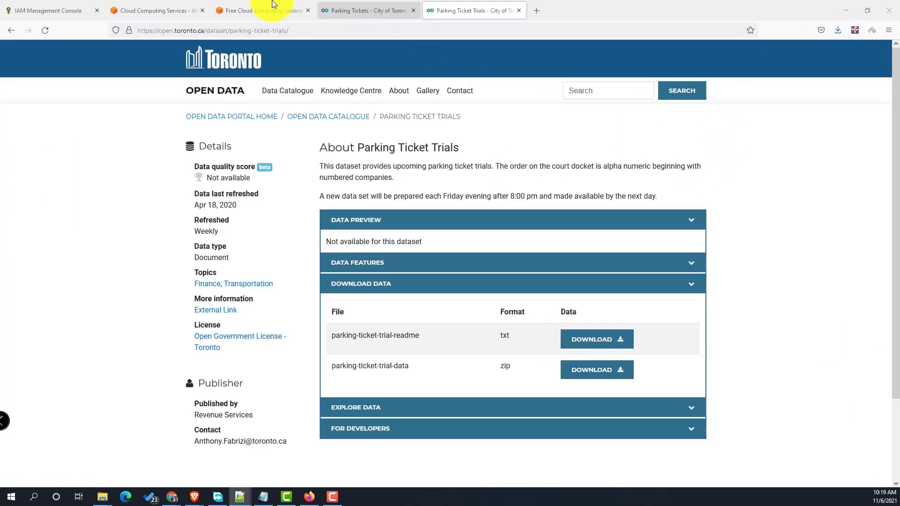
{"action": "left_click", "coordinate": [251, 12]}
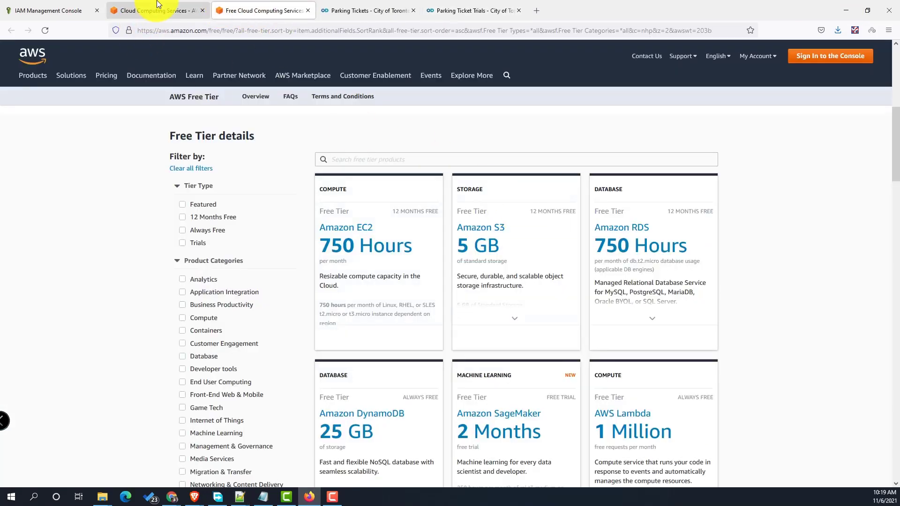
{"action": "left_click", "coordinate": [3, 8]}
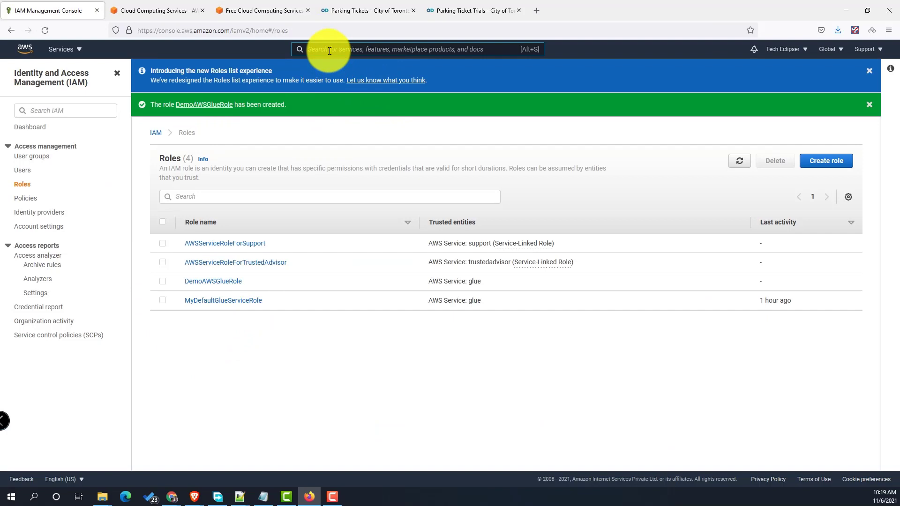
{"action": "type", "text": "s"}
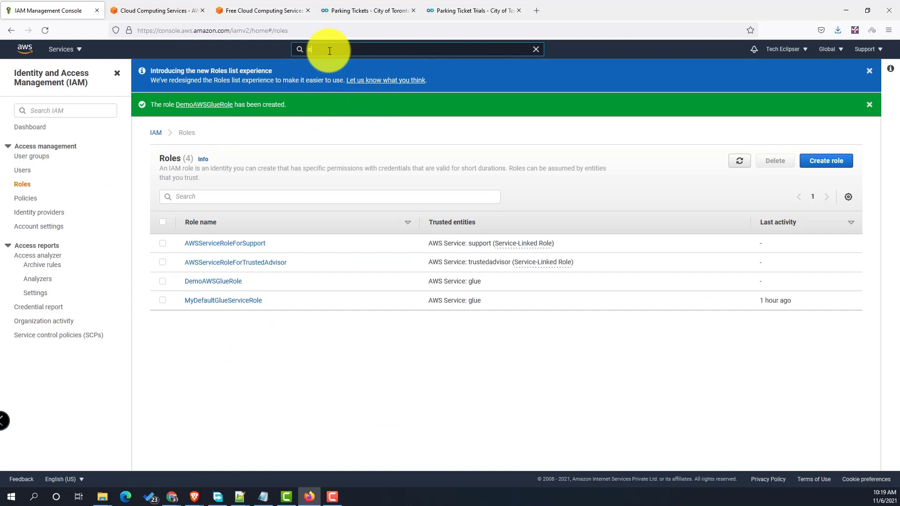
{"action": "type", "text": "3"}
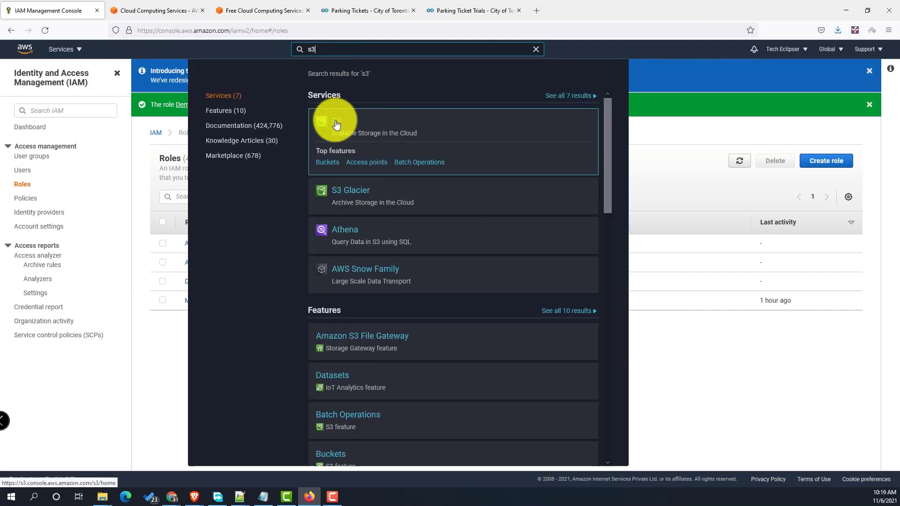
{"action": "left_click", "coordinate": [325, 169]}
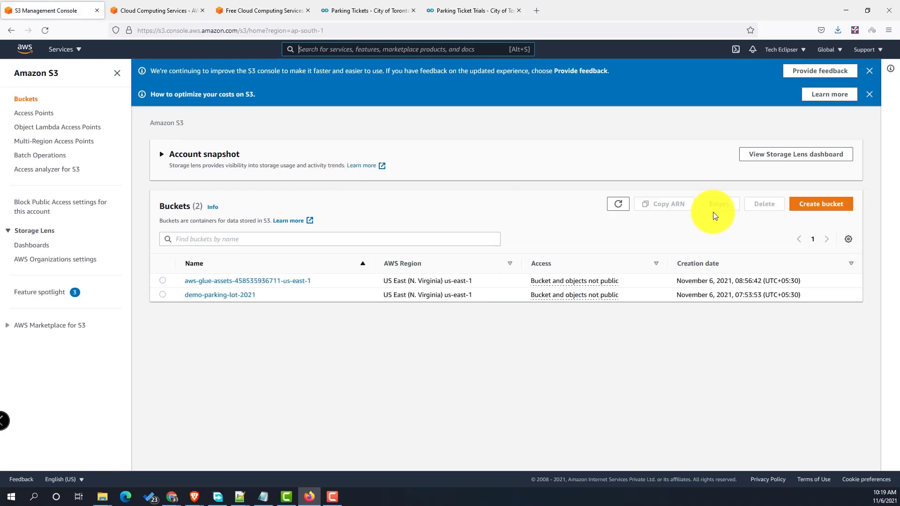
- Try to create a bucket named demo-parking-lot in US East (N. Virginia)
{"action": "left_click", "coordinate": [827, 206]}
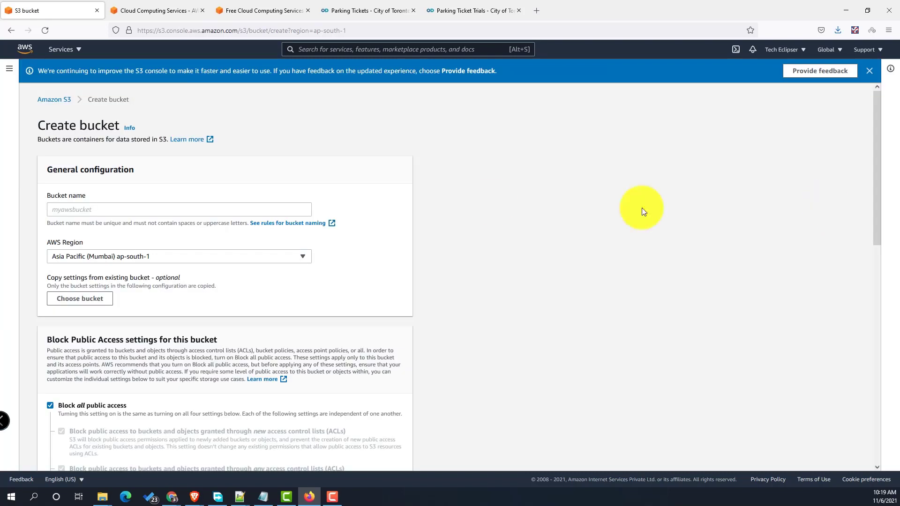
{"action": "left_click", "coordinate": [183, 211]}
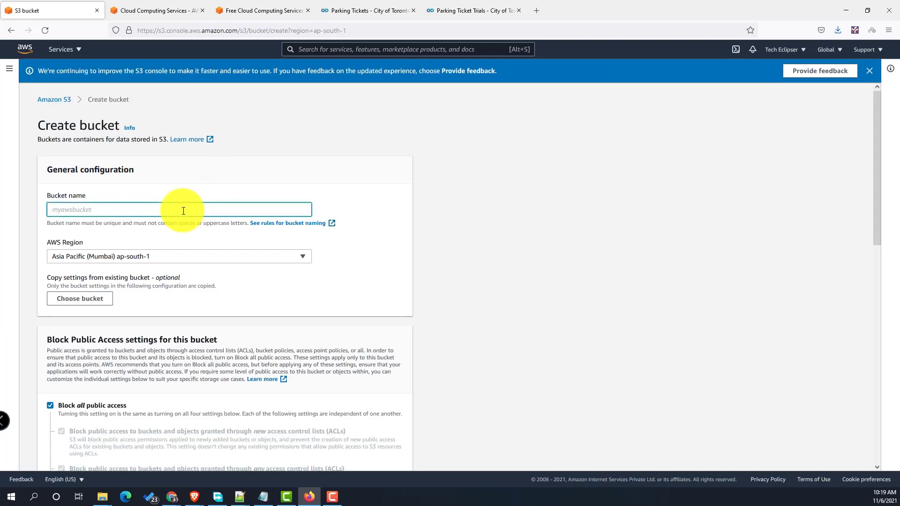
{"action": "type", "text": "demo-parking-lot"}
{"action": "left_click", "coordinate": [232, 257]}
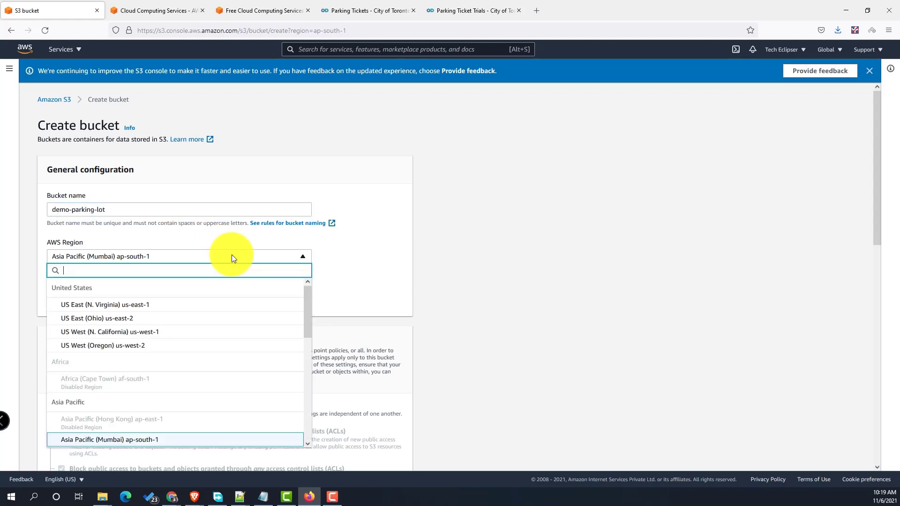
{"action": "left_click", "coordinate": [166, 307]}
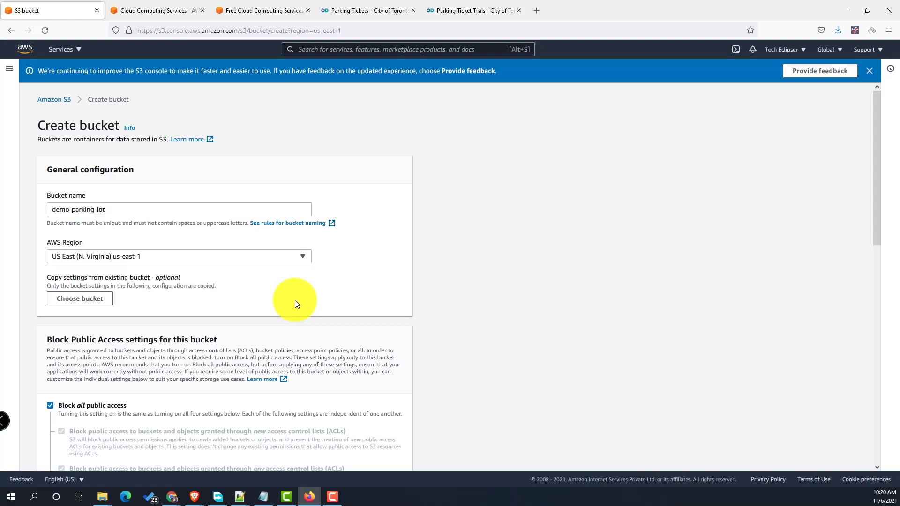
{"action": "scroll", "coordinate": [255, 296], "scroll_direction": "down", "scroll_amount": 5}
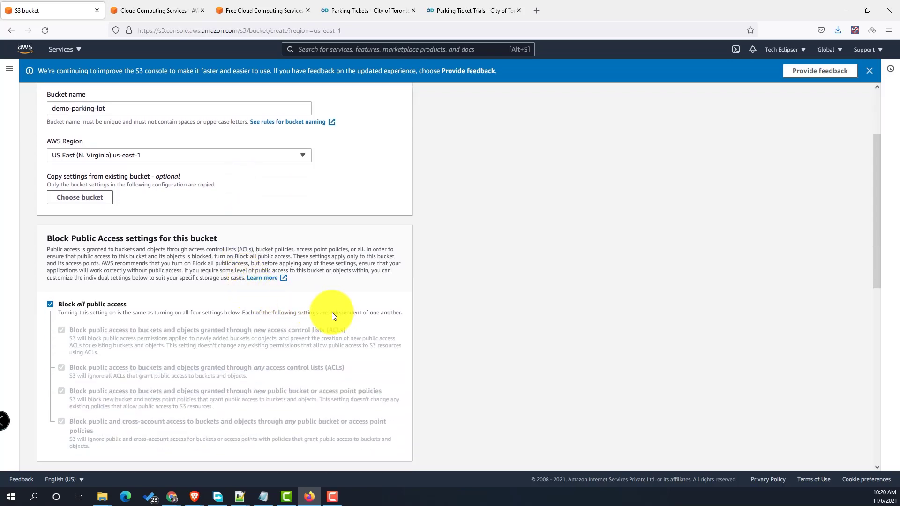
{"action": "scroll", "coordinate": [217, 283], "scroll_direction": "down", "scroll_amount": 7}
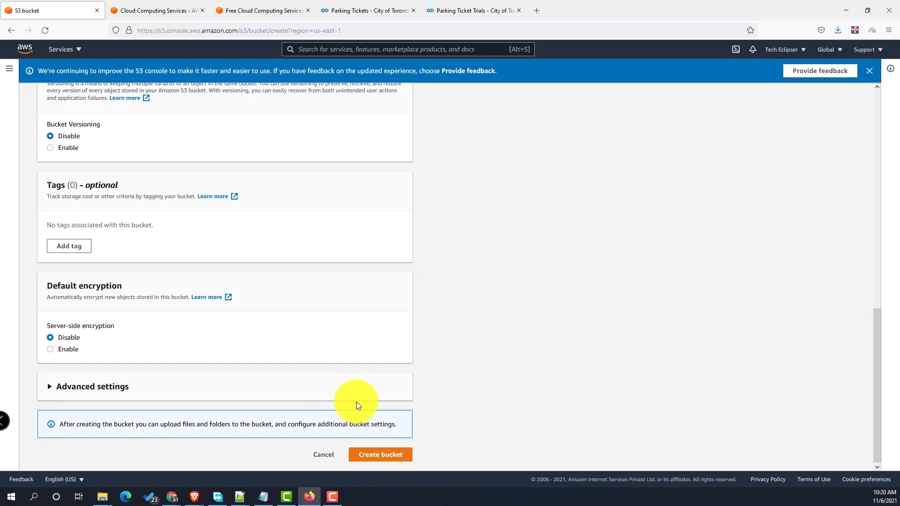
{"action": "left_click", "coordinate": [382, 455]}
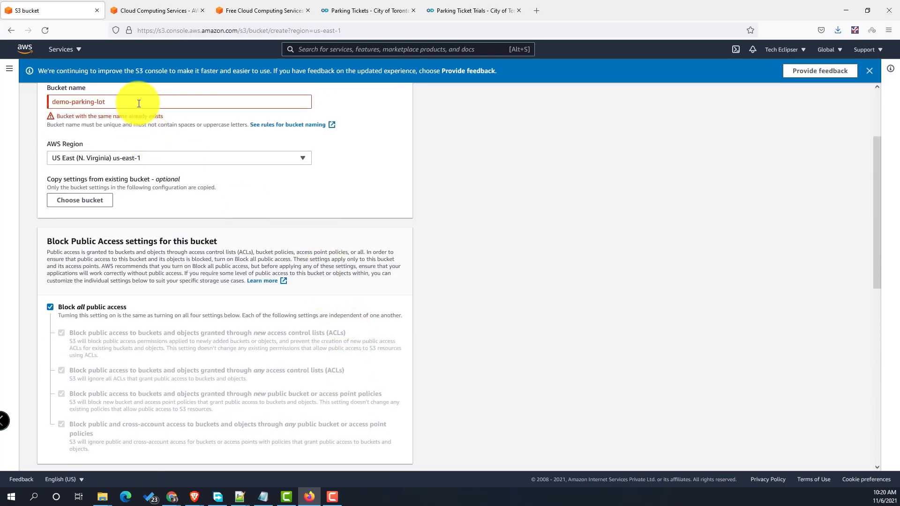
- Change the bucket name to lowercase demo-parking-lot-nov-2021 and create the bucket
{"action": "scroll", "coordinate": [410, 339], "scroll_direction": "up", "scroll_amount": 2}
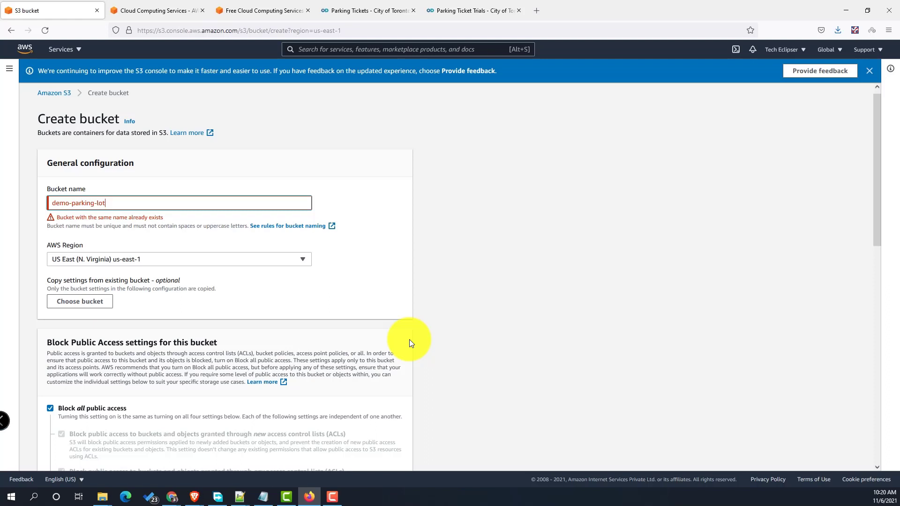
{"action": "type", "text": "-202"}
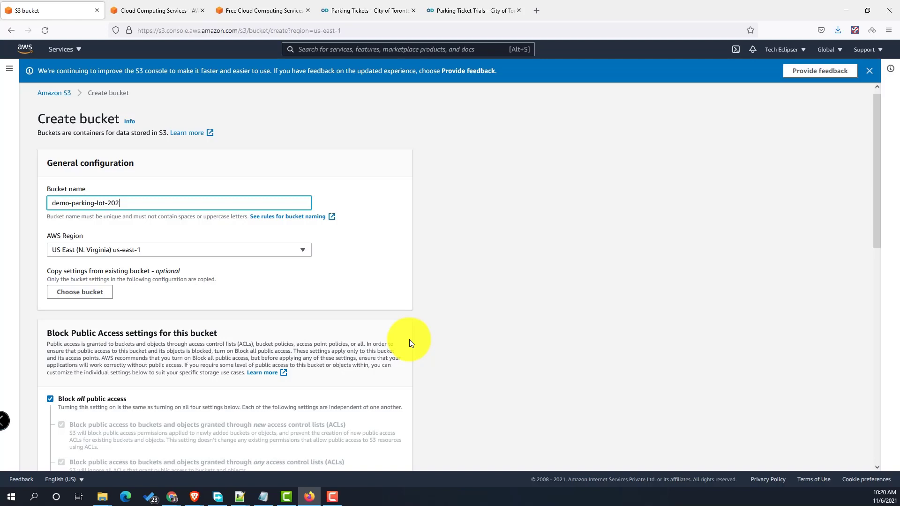
{"action": "type", "text": "1"}
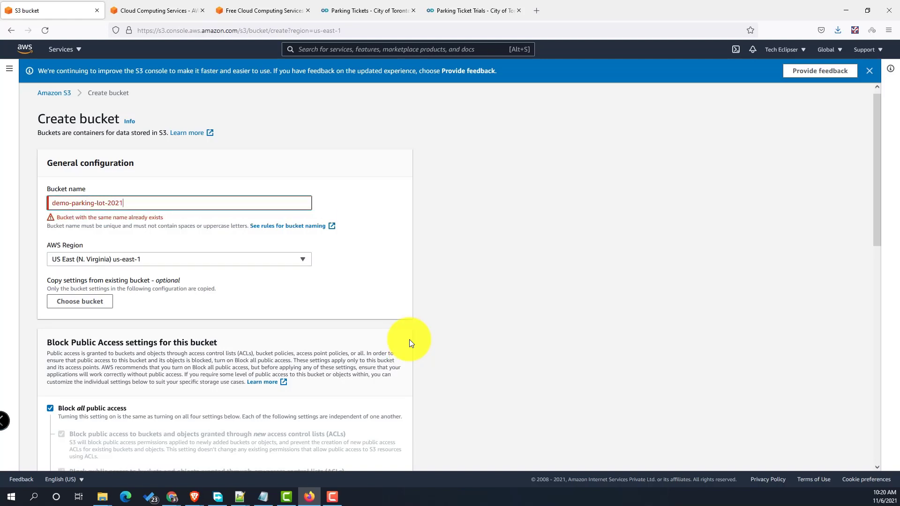
{"action": "type", "text": "-11"}
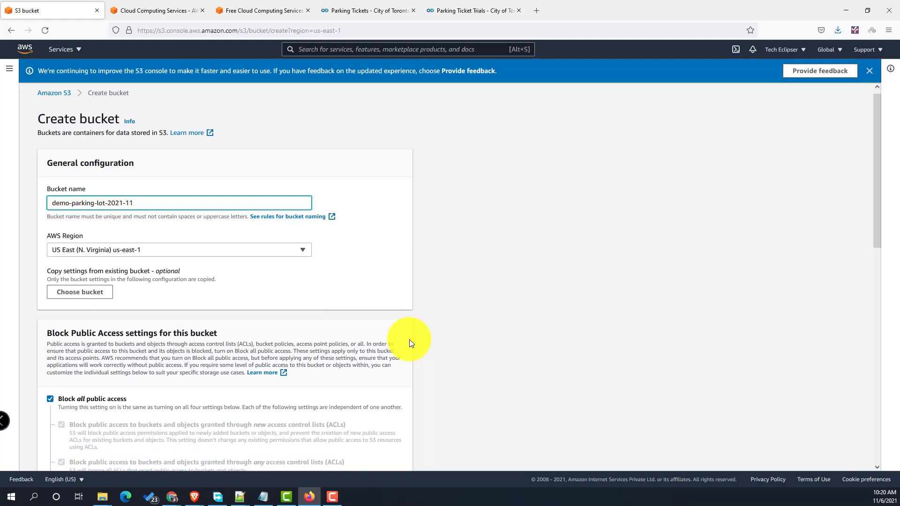
{"action": "key", "text": "BackSpace"}
{"action": "key", "text": "BackSpace"}
{"action": "key", "text": "BackSpace"}
{"action": "key", "text": "BackSpace"}
{"action": "key", "text": "BackSpace"}
{"action": "key", "text": "BackSpace"}
{"action": "key", "text": "BackSpace"}
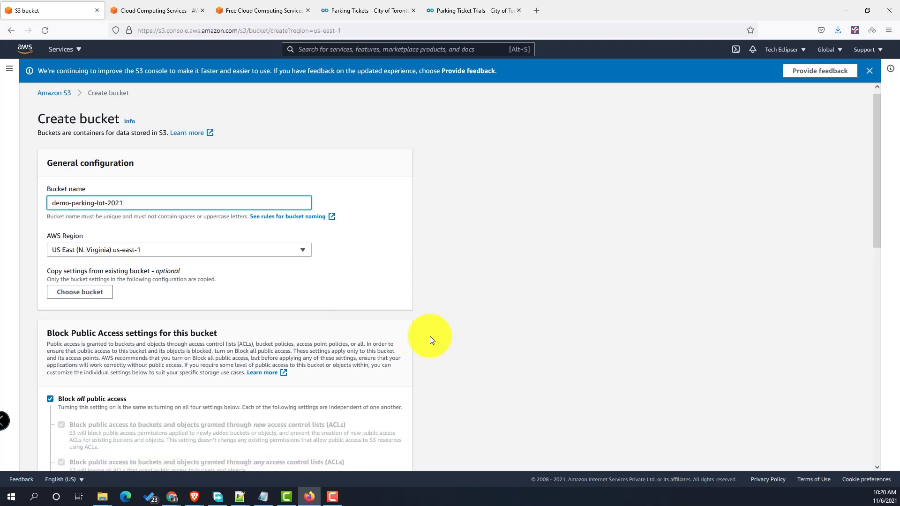
{"action": "type", "text": "Nov-202"}
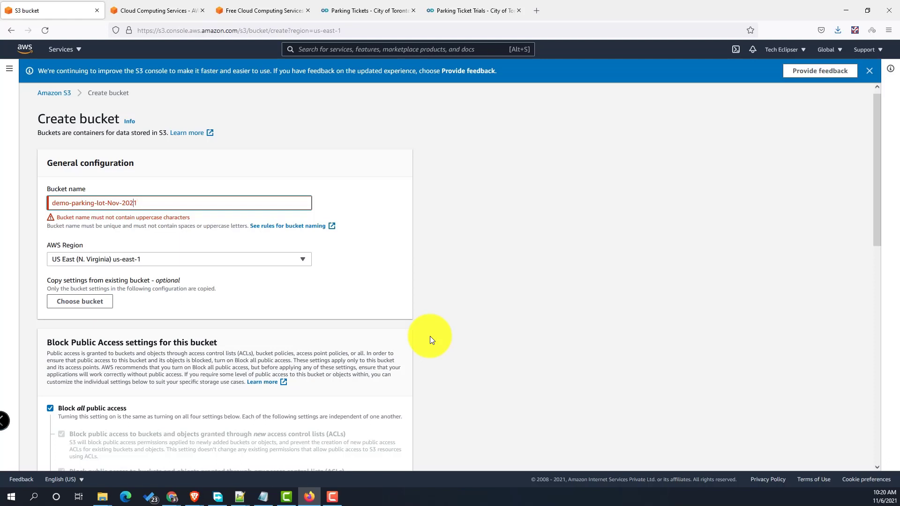
{"action": "key", "text": "Delete"}
{"action": "type", "text": "n"}
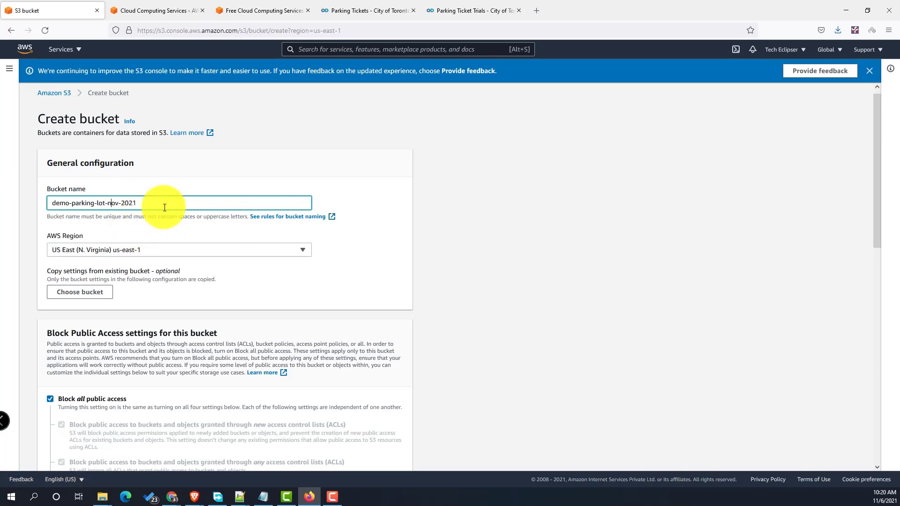
{"action": "left_click_drag", "start_coordinate": [164, 202], "coordinate": [53, 202]}
{"action": "scroll", "coordinate": [283, 331], "scroll_direction": "down", "scroll_amount": 15}
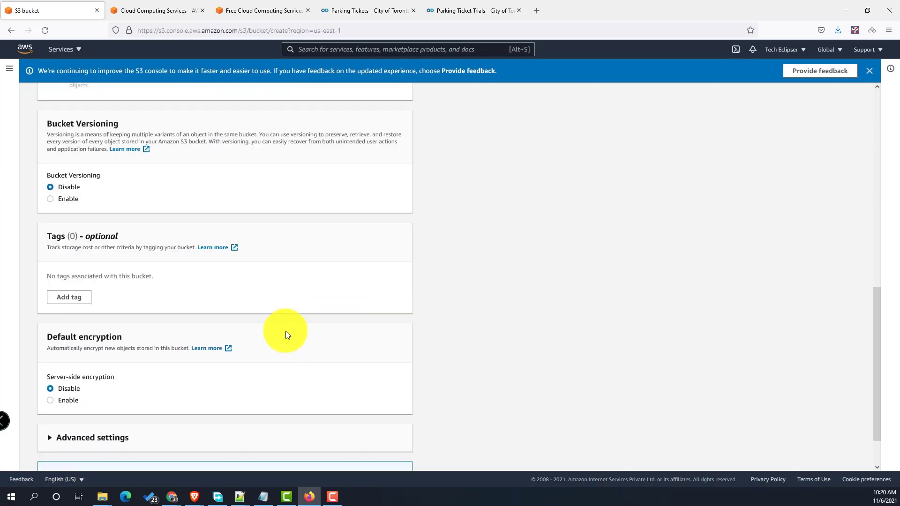
{"action": "left_click", "coordinate": [371, 460]}
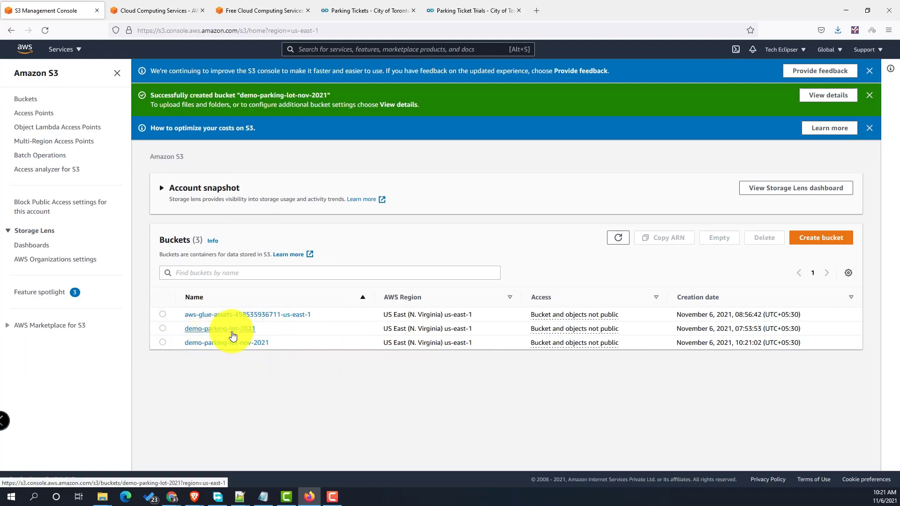
- Open demo-parking-lot-nov-2021 and create the trials and tickets folders
{"action": "left_click", "coordinate": [233, 345]}
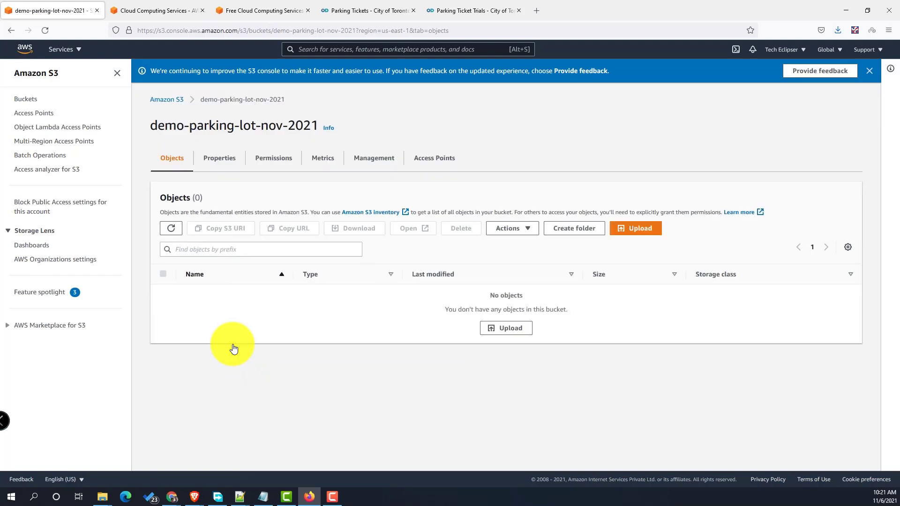
{"action": "left_click", "coordinate": [554, 233]}
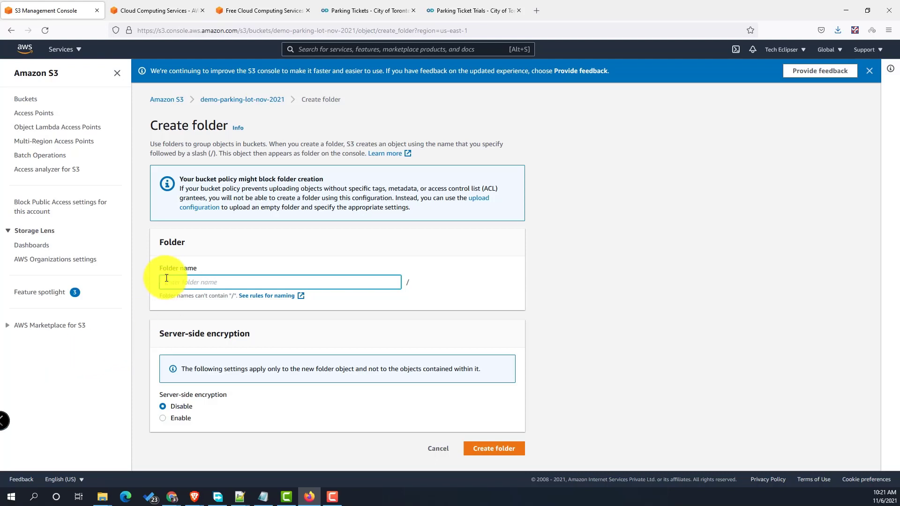
{"action": "type", "text": "d"}
{"action": "type", "text": "rials"}
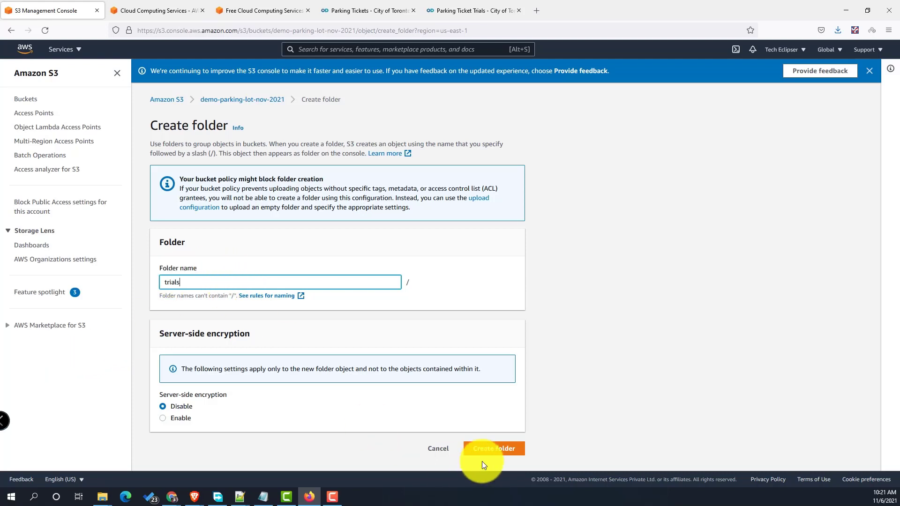
{"action": "left_click", "coordinate": [491, 449]}
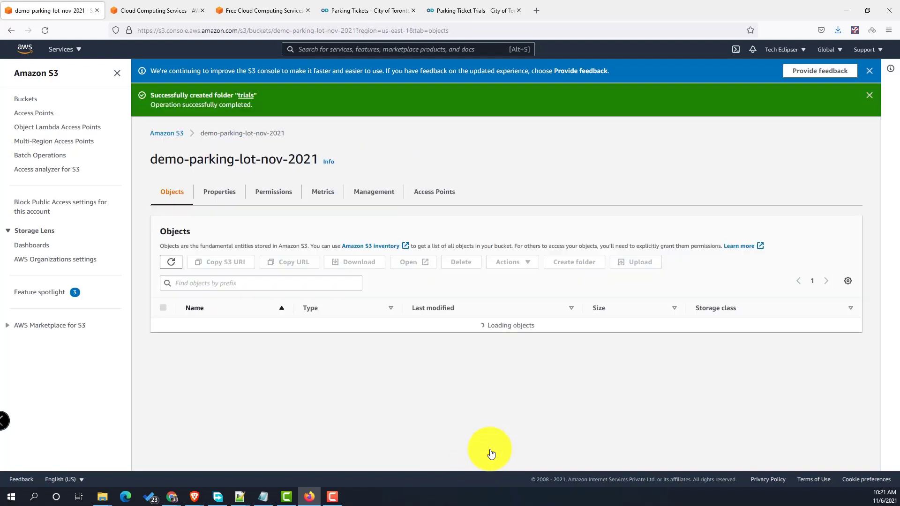
{"action": "left_click", "coordinate": [580, 263]}
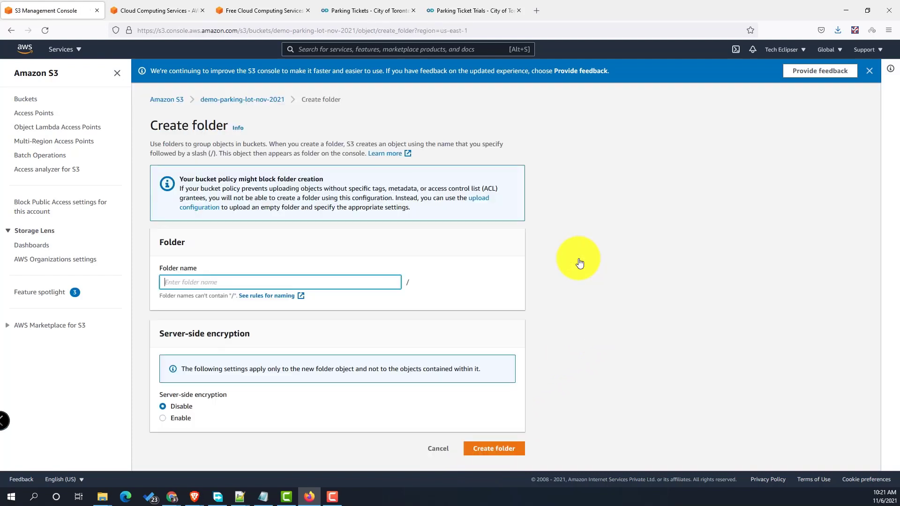
{"action": "type", "text": "ticke"}
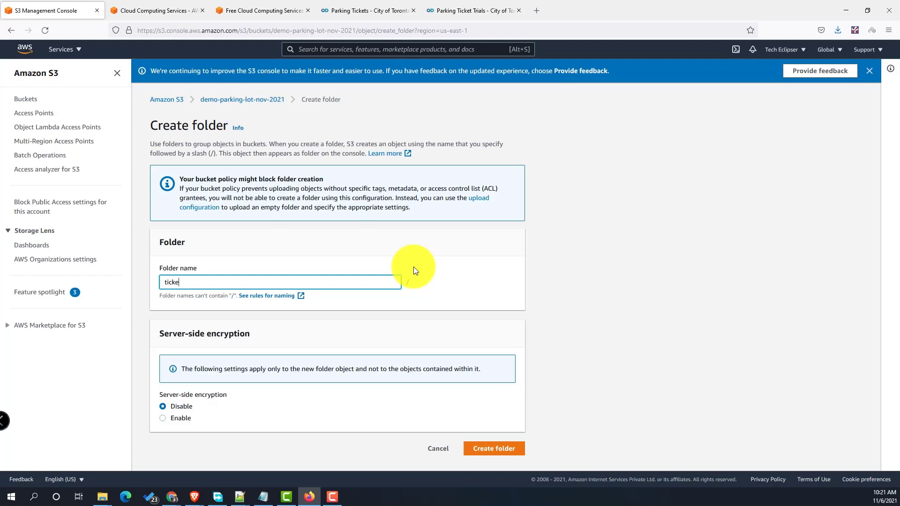
{"action": "type", "text": "ts"}
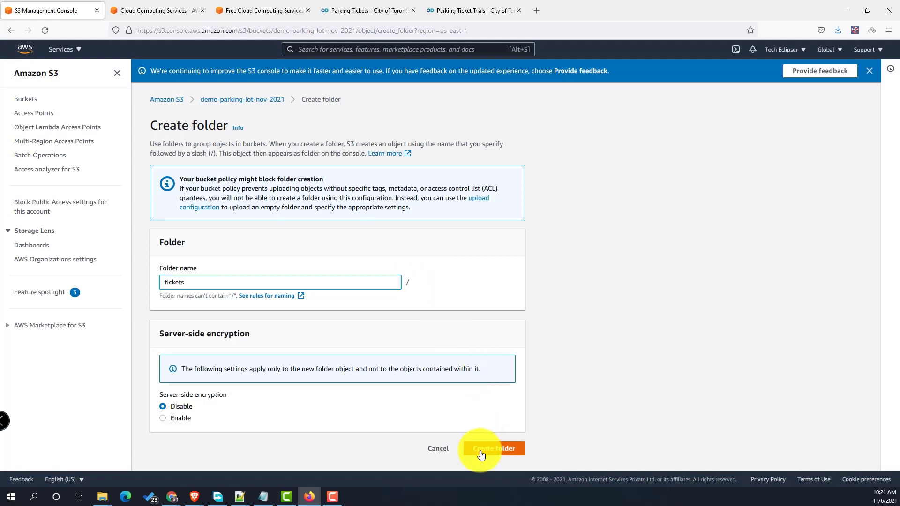
{"action": "left_click", "coordinate": [480, 451]}
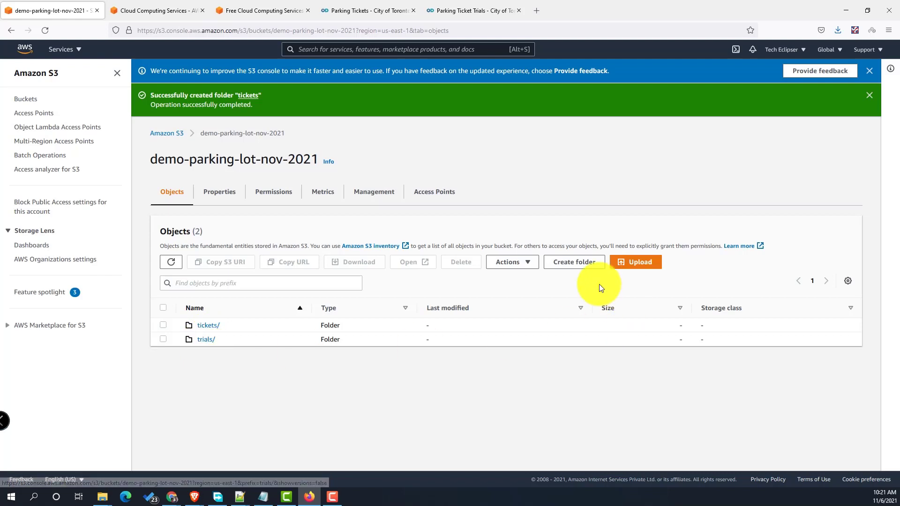
- Add a result folder, then open the trials folder
{"action": "left_click", "coordinate": [573, 263]}
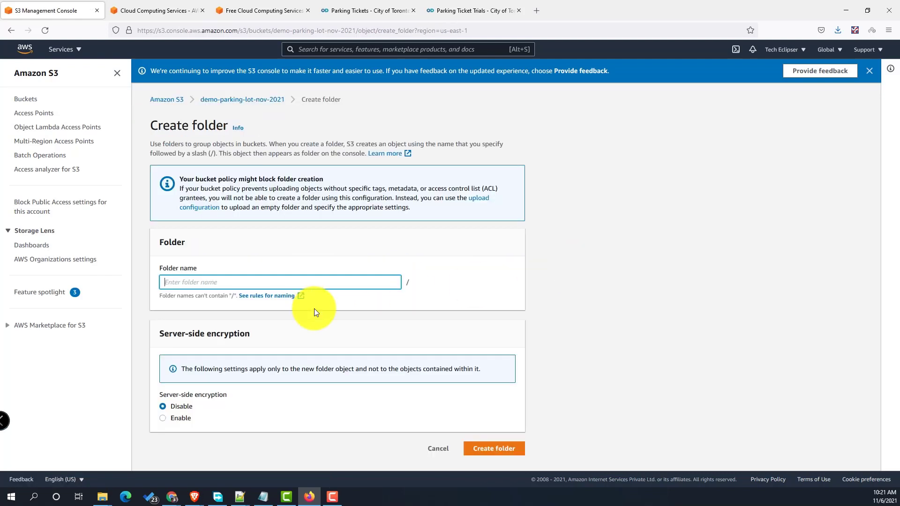
{"action": "type", "text": "result"}
{"action": "left_click", "coordinate": [504, 448]}
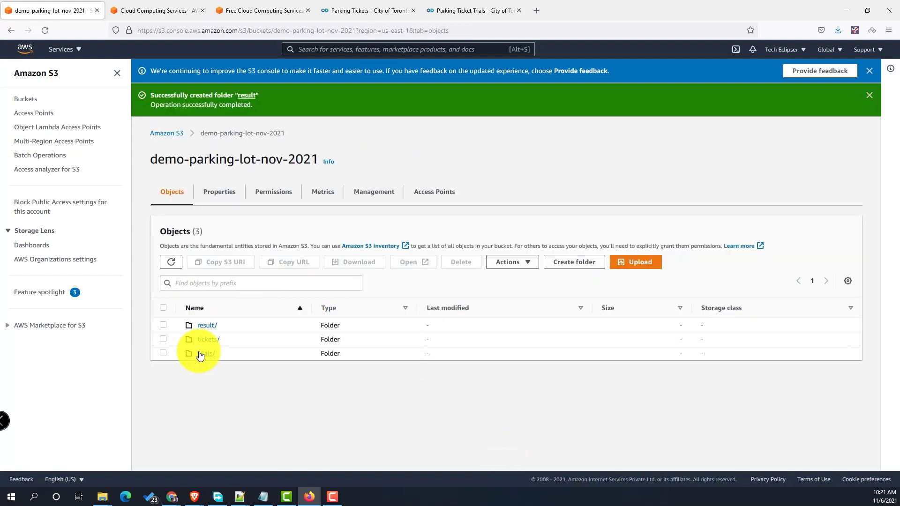
{"action": "left_click", "coordinate": [205, 354]}
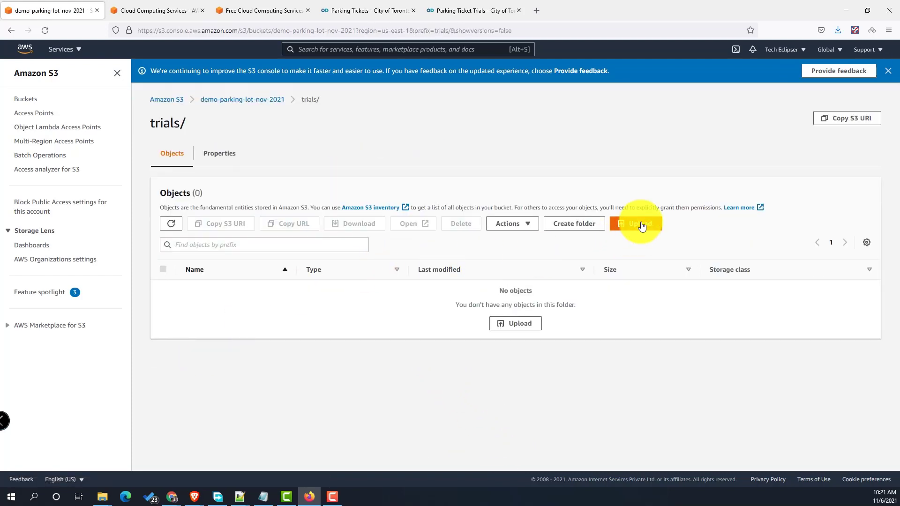
- Add Parking_Ticket_Trials.20200417.csv from the local parking_ticket_trials folder to the trials upload
{"action": "left_click", "coordinate": [640, 224]}
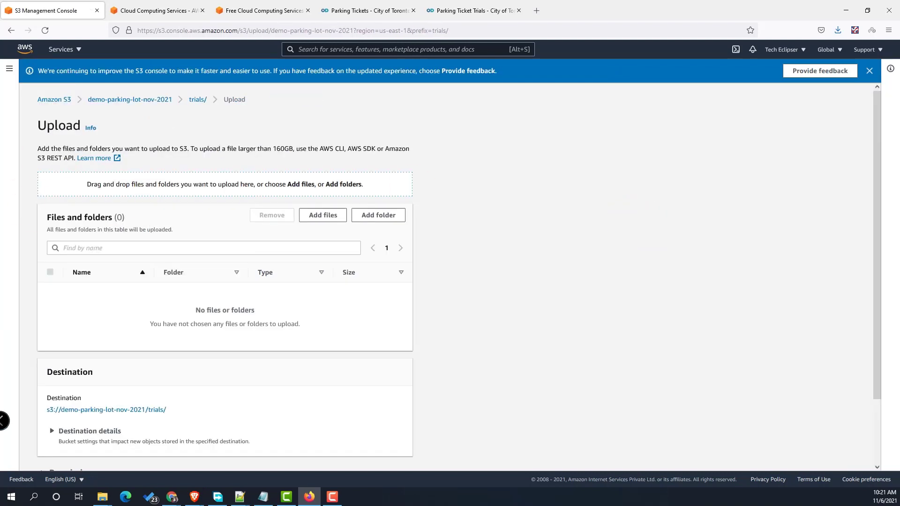
{"action": "key", "text": "alt+Tab"}
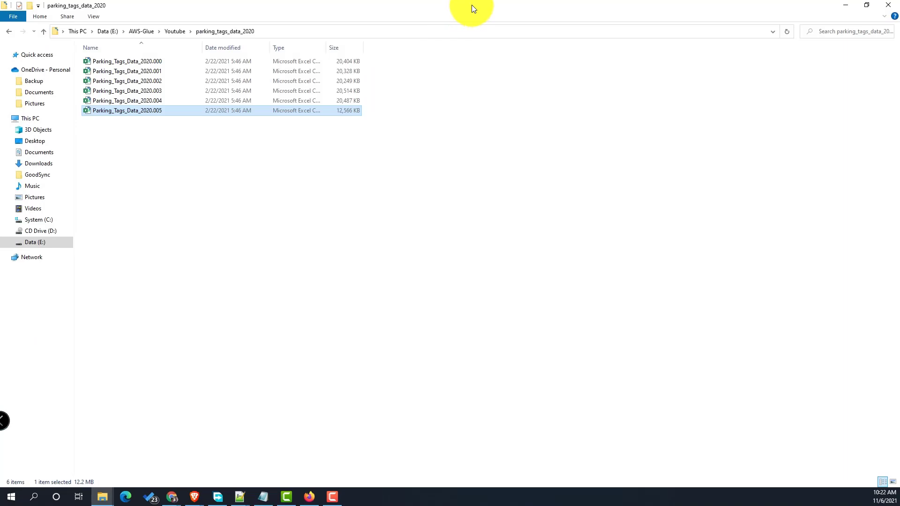
{"action": "left_click_drag", "start_coordinate": [472, 5], "coordinate": [675, 183]}
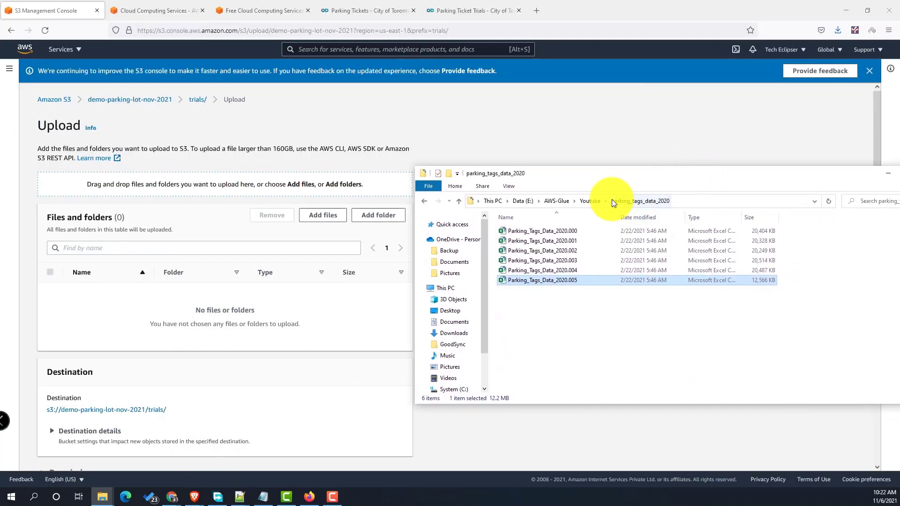
{"action": "left_click", "coordinate": [590, 201]}
{"action": "double_click", "coordinate": [542, 242]}
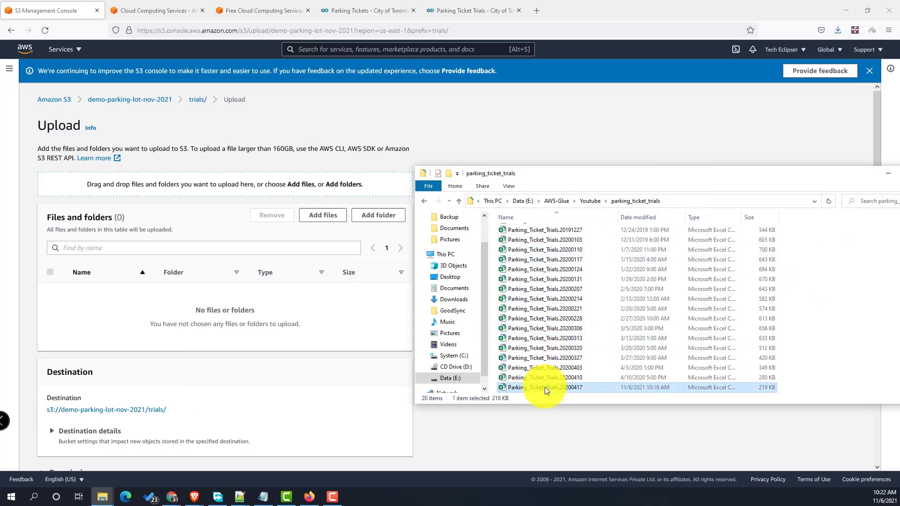
{"action": "left_click_drag", "start_coordinate": [544, 388], "coordinate": [280, 267]}
{"action": "left_click_drag", "start_coordinate": [673, 177], "coordinate": [0, 115]}
- Upload the trials file and return to the bucket's folder list
{"action": "scroll", "coordinate": [419, 277], "scroll_direction": "down", "scroll_amount": 1}
{"action": "scroll", "coordinate": [419, 278], "scroll_direction": "down", "scroll_amount": 1}
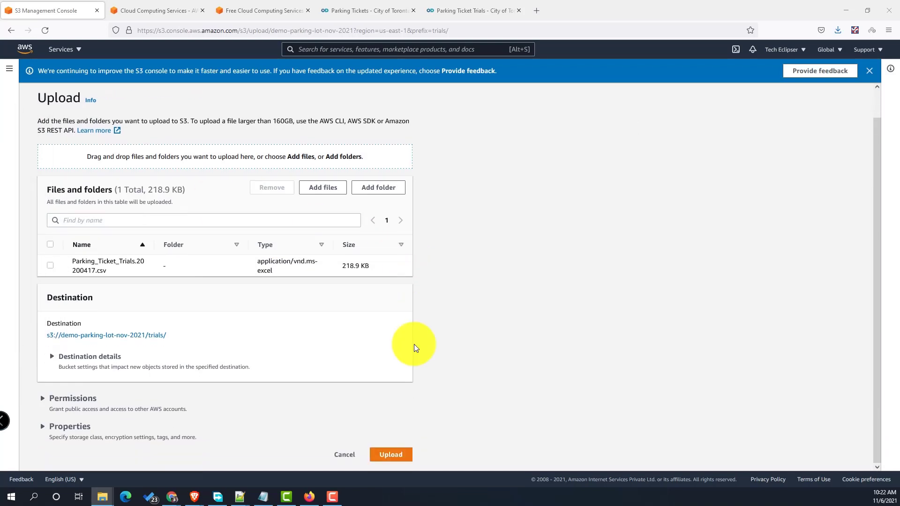
{"action": "left_click", "coordinate": [391, 455]}
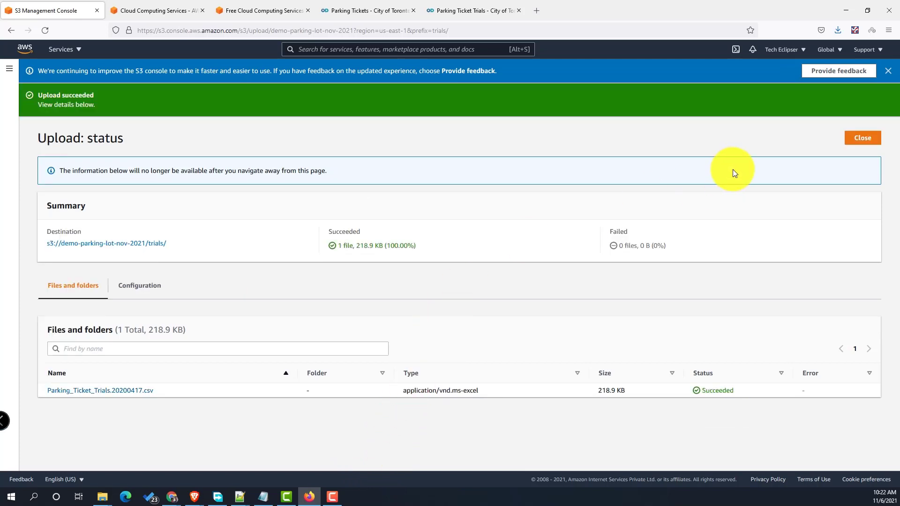
{"action": "left_click", "coordinate": [857, 138]}
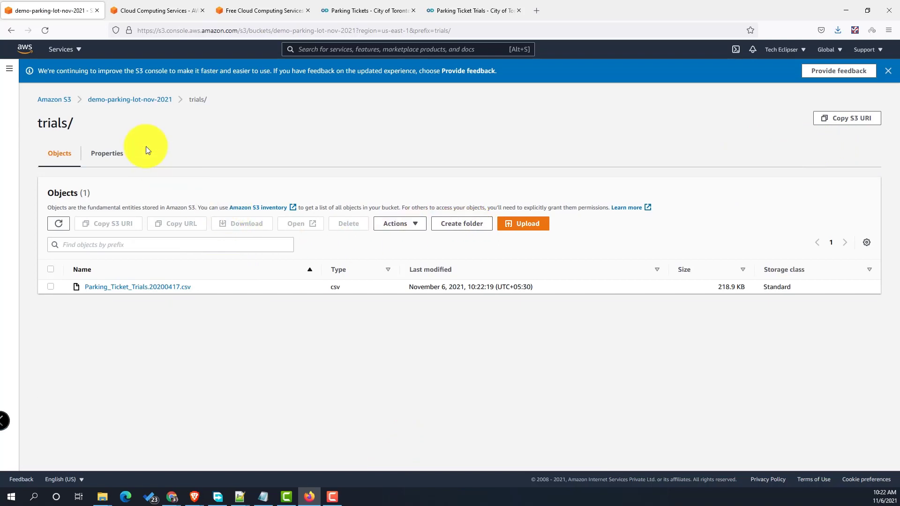
{"action": "left_click", "coordinate": [155, 102]}
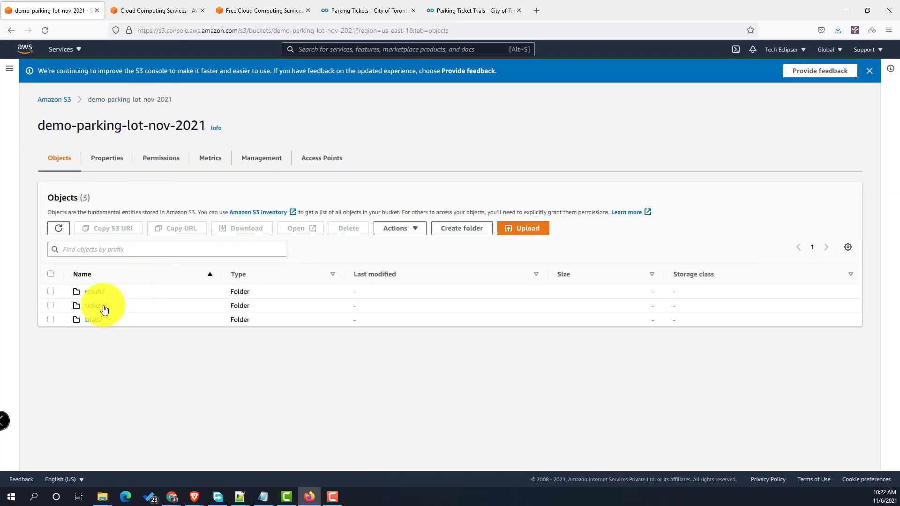
- Upload Parking_Tags_Data_2020.005.csv (12.3 MB) from File Explorer into the tickets folder
{"action": "left_click", "coordinate": [103, 305]}
{"action": "key", "text": "super+e"}
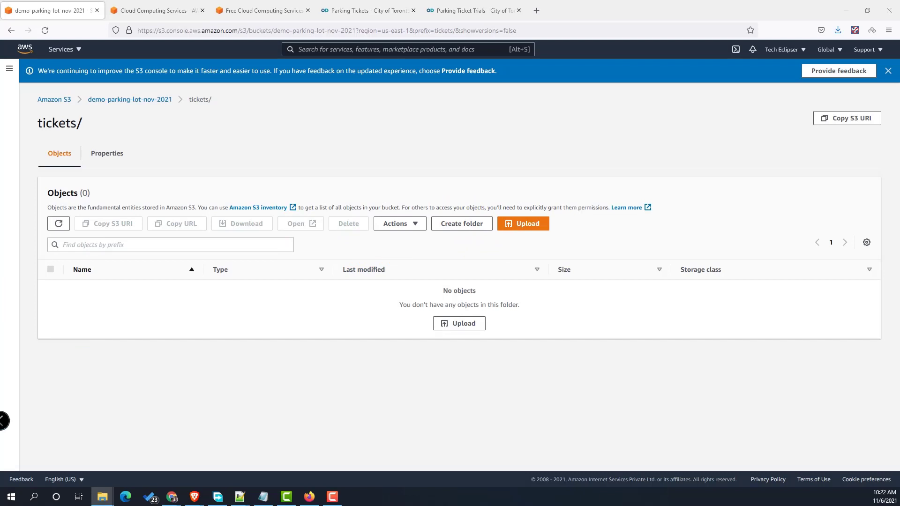
{"action": "left_click_drag", "start_coordinate": [0, 328], "coordinate": [350, 293]}
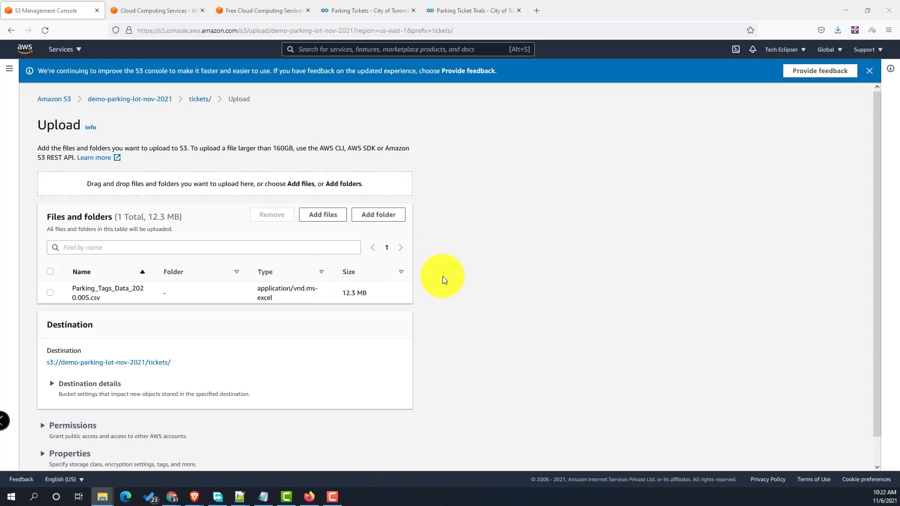
{"action": "scroll", "coordinate": [443, 277], "scroll_direction": "down", "scroll_amount": 2}
{"action": "left_click", "coordinate": [400, 453]}
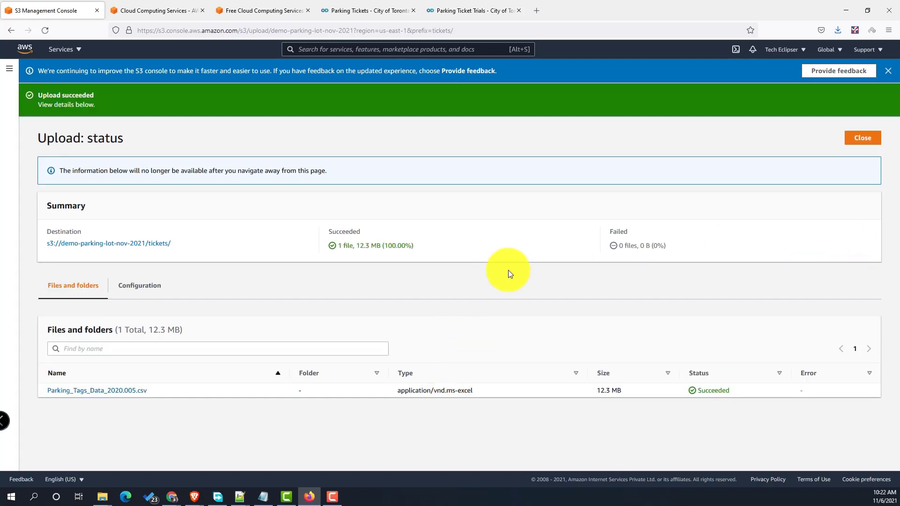
{"action": "left_click", "coordinate": [856, 142]}
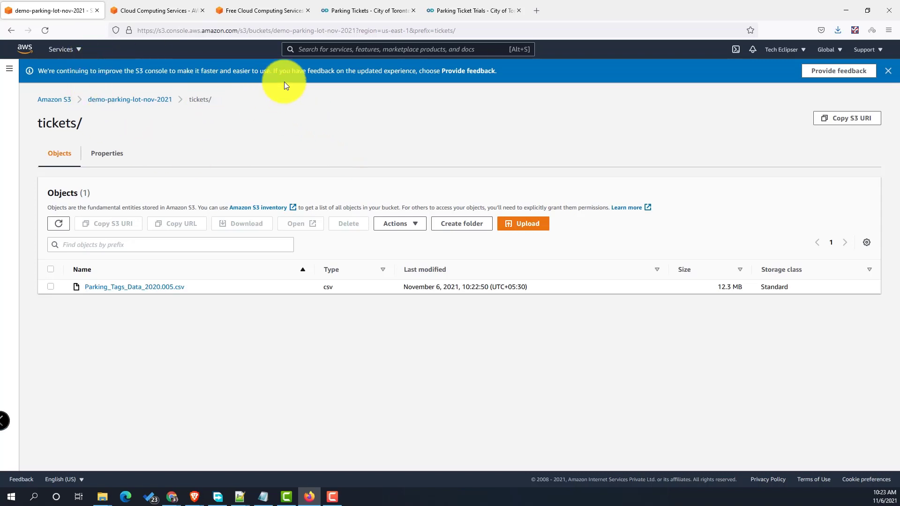
{"action": "left_click", "coordinate": [321, 53]}
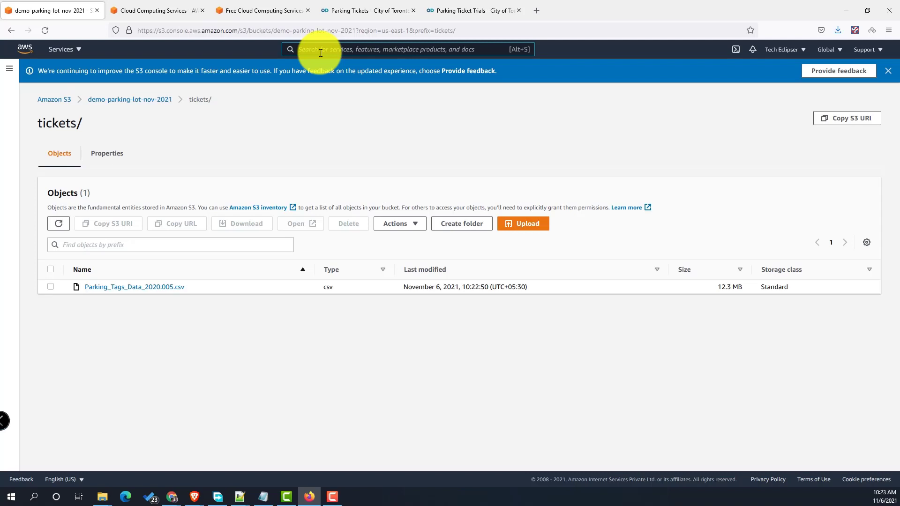
- Search the console for Glue and open AWS Glue
{"action": "type", "text": "Glue"}
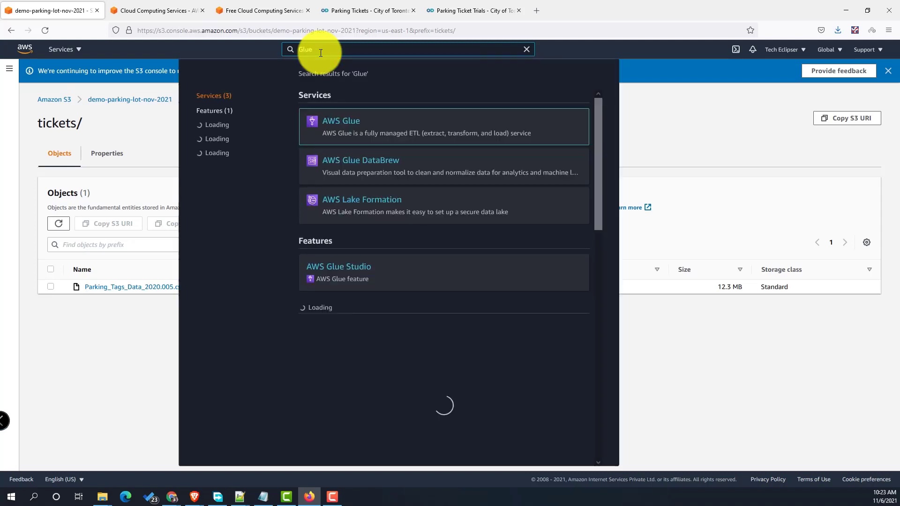
{"action": "left_click", "coordinate": [347, 123]}
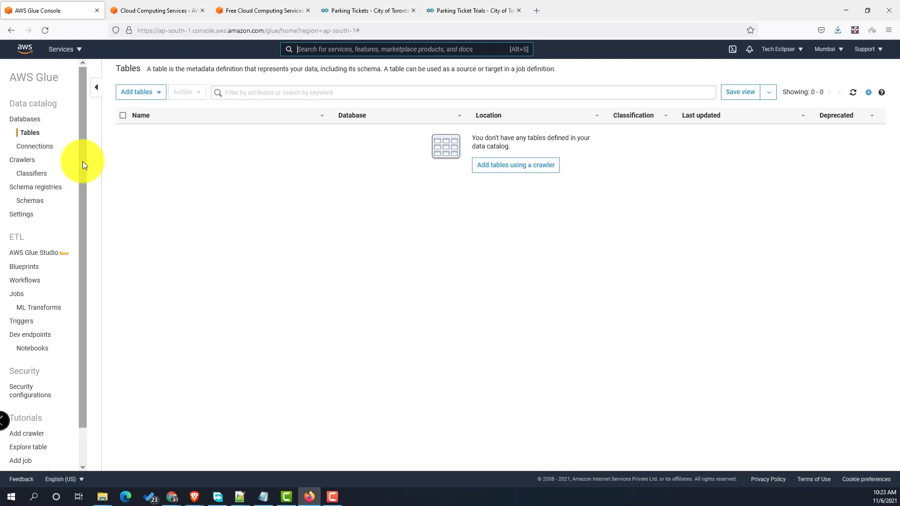
- Abandon a first database attempt and switch the region to US East (N. Virginia)
{"action": "left_click", "coordinate": [26, 120]}
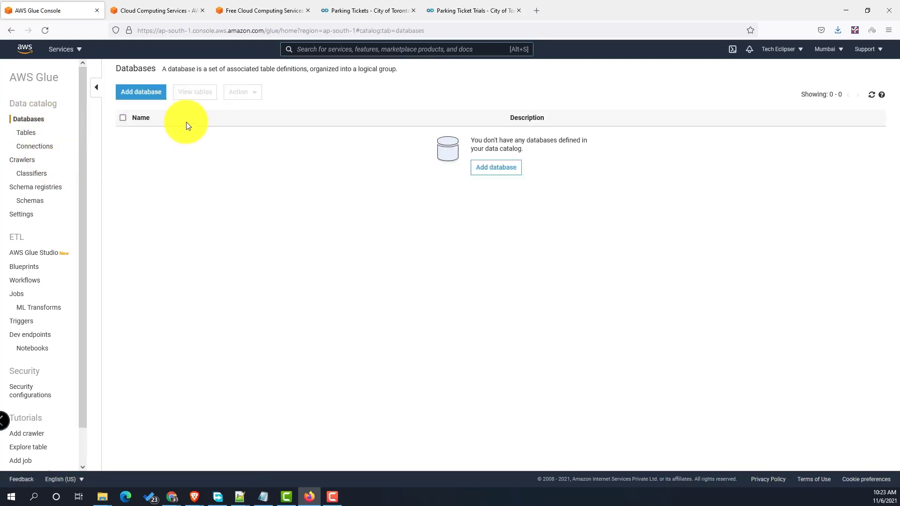
{"action": "left_click", "coordinate": [143, 92]}
{"action": "left_click", "coordinate": [360, 133]}
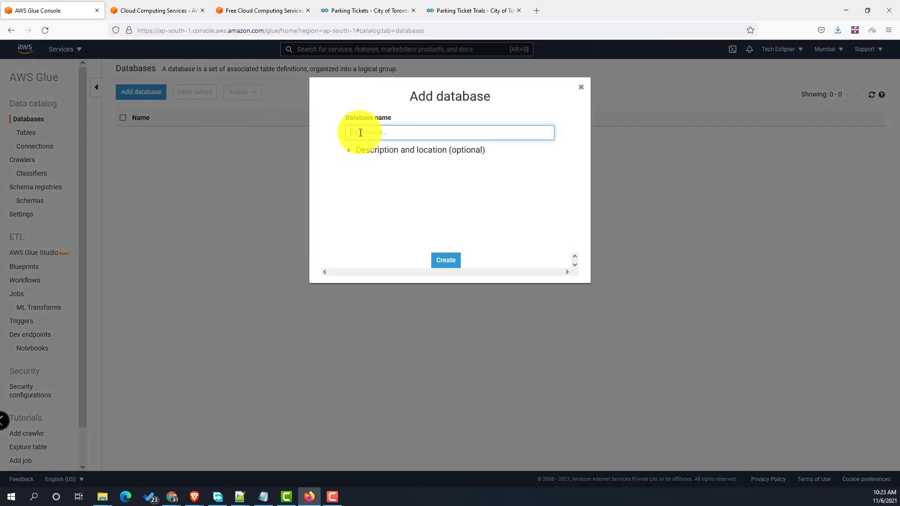
{"action": "type", "text": "a"}
{"action": "key", "text": "BackSpace"}
{"action": "key", "text": "BackSpace"}
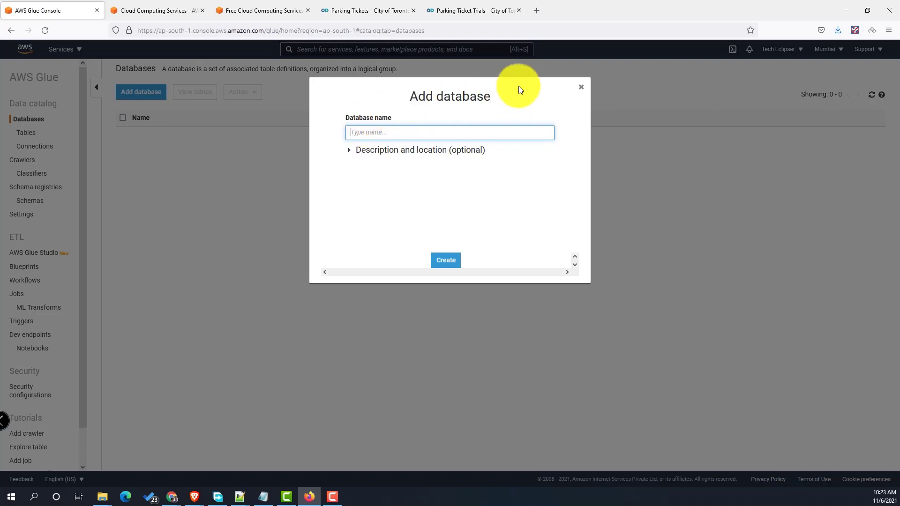
{"action": "left_click", "coordinate": [580, 87]}
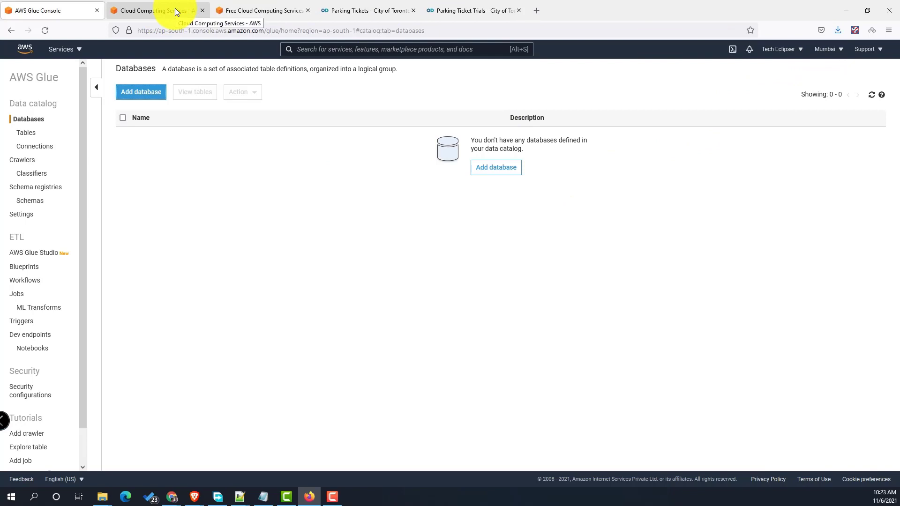
{"action": "left_click", "coordinate": [829, 49]}
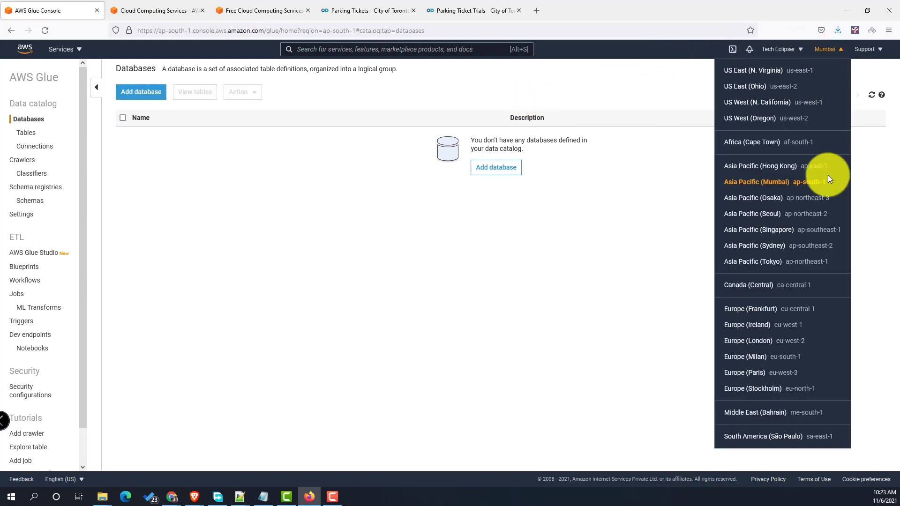
{"action": "left_click", "coordinate": [758, 75]}
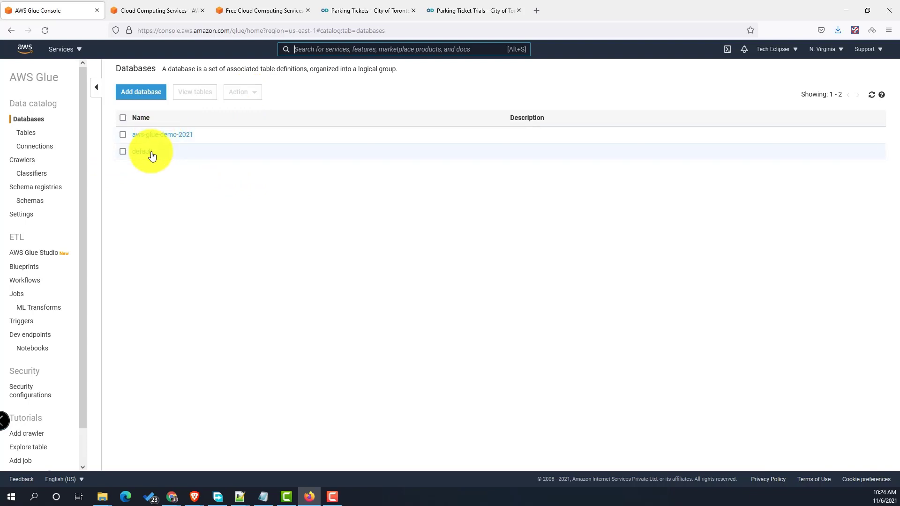
- Add the catalog database aws-glue-demo-nov-2021
{"action": "left_click", "coordinate": [141, 92]}
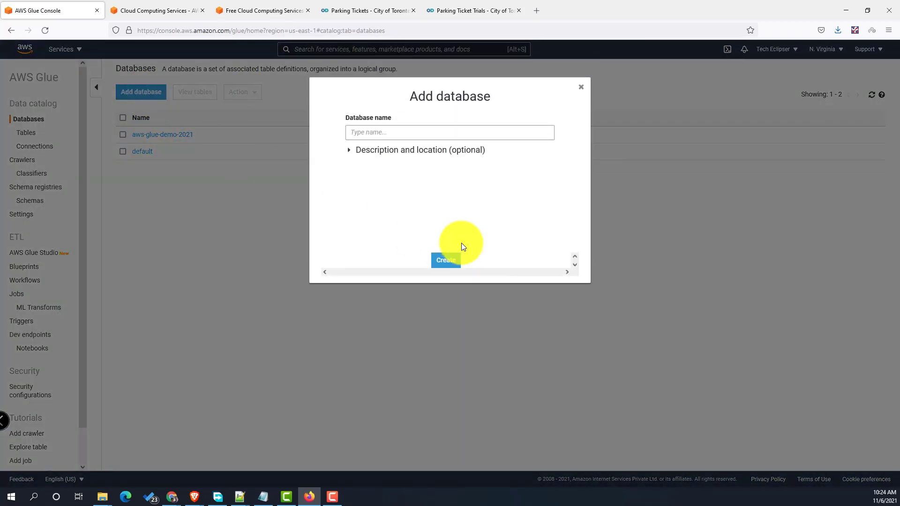
{"action": "left_click", "coordinate": [369, 135]}
{"action": "type", "text": "aws-g"}
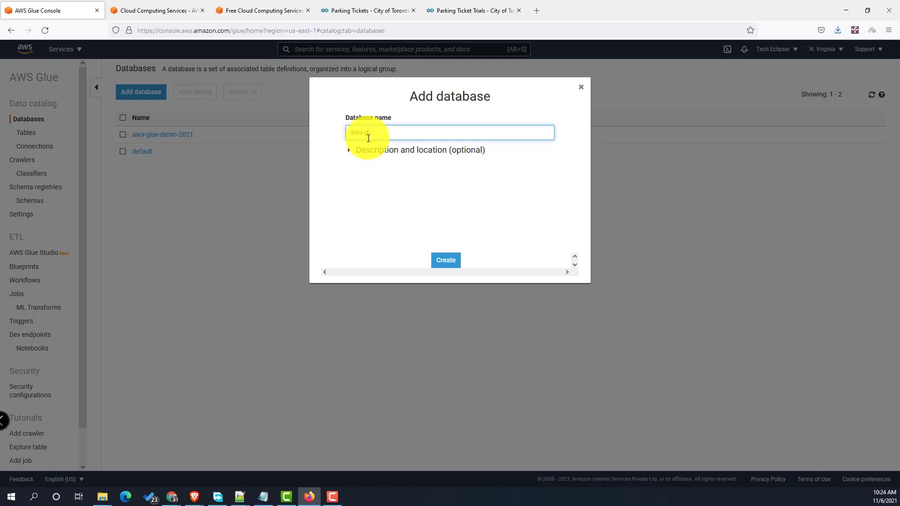
{"action": "type", "text": "lue-demo-nov-2021"}
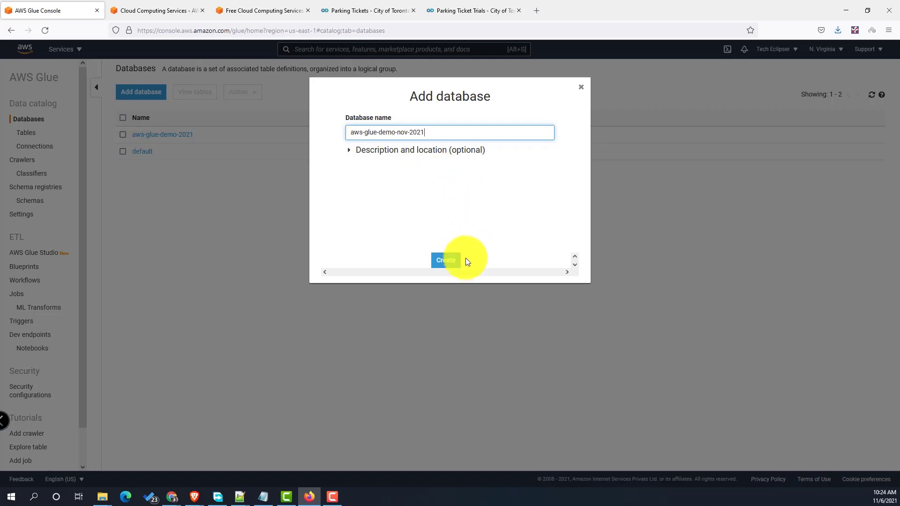
{"action": "left_click", "coordinate": [446, 263]}
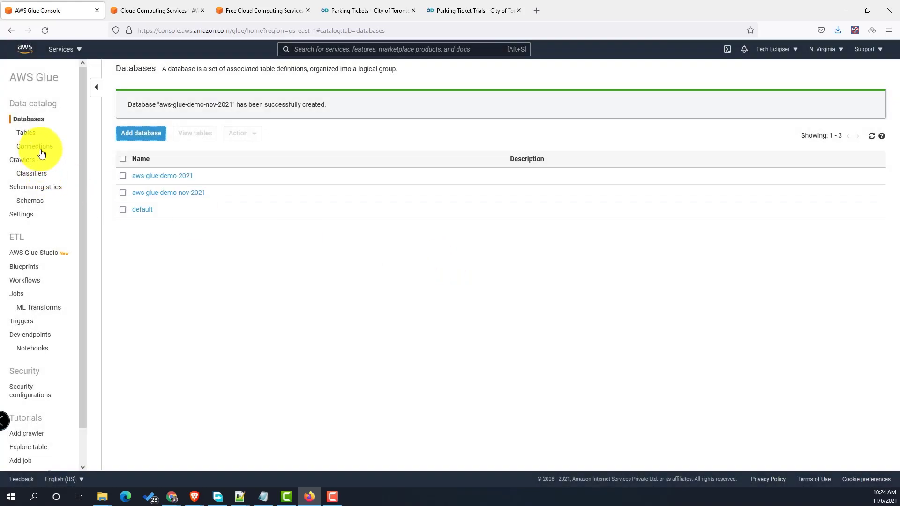
- Delete the existing tickets and trials crawlers
{"action": "left_click", "coordinate": [27, 161]}
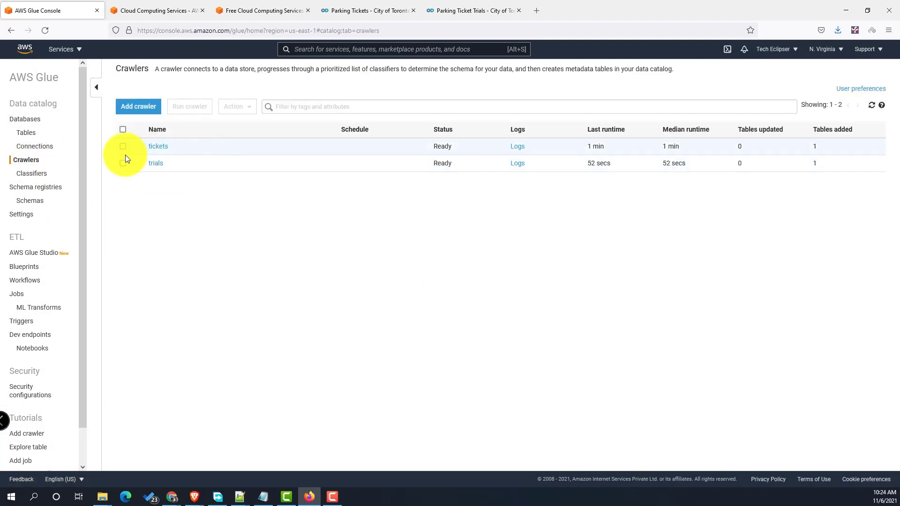
{"action": "left_click", "coordinate": [122, 129]}
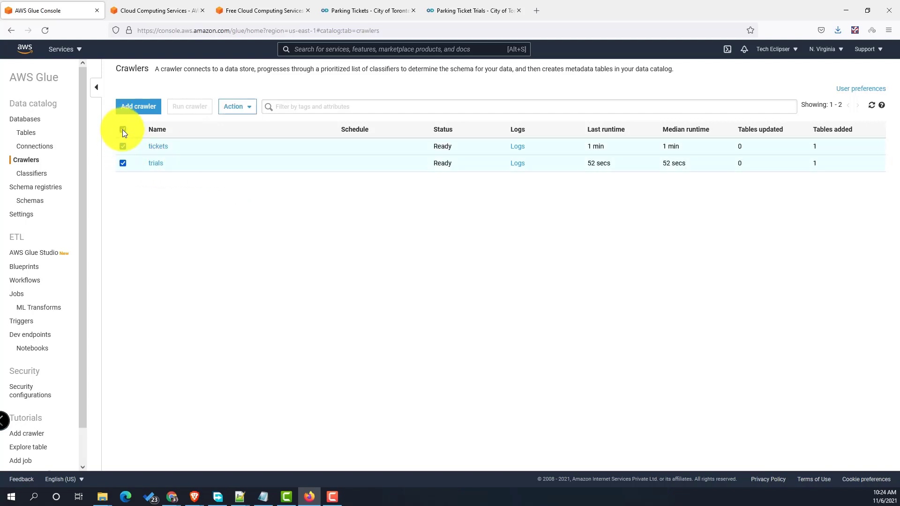
{"action": "left_click", "coordinate": [242, 108]}
{"action": "left_click", "coordinate": [265, 203]}
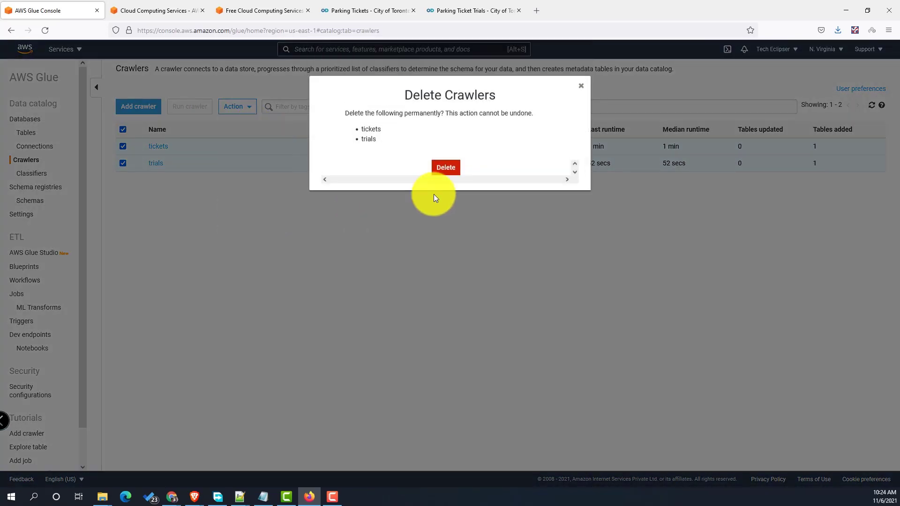
{"action": "left_click", "coordinate": [446, 169]}
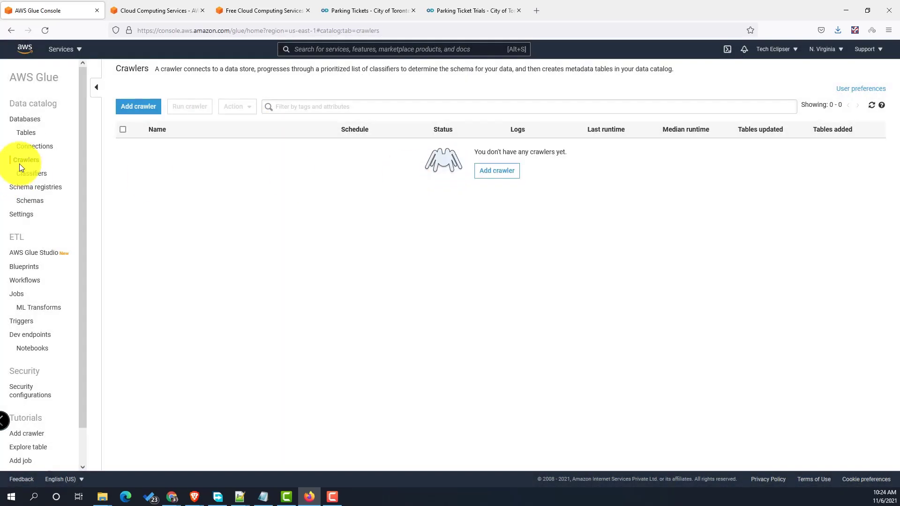
- Delete the result, tickets and trials tables from the Data Catalog
{"action": "left_click", "coordinate": [32, 137]}
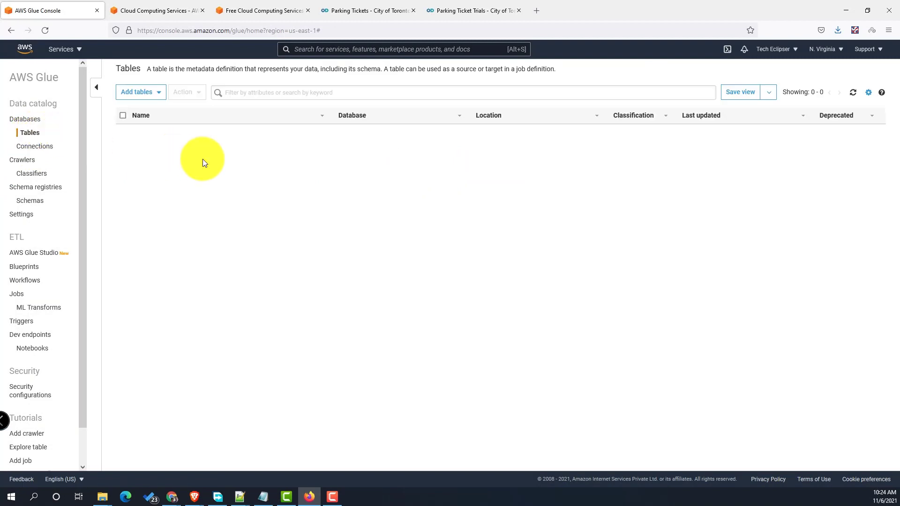
{"action": "left_click", "coordinate": [122, 117]}
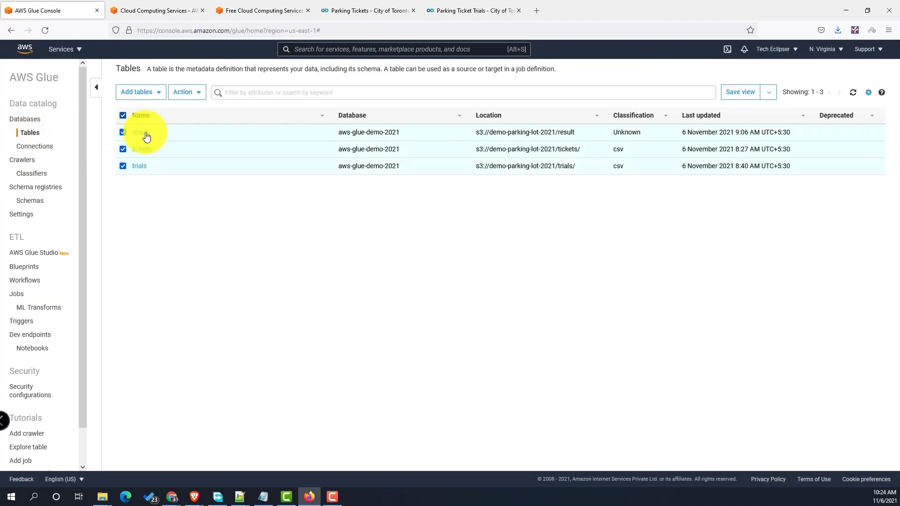
{"action": "left_click", "coordinate": [191, 93]}
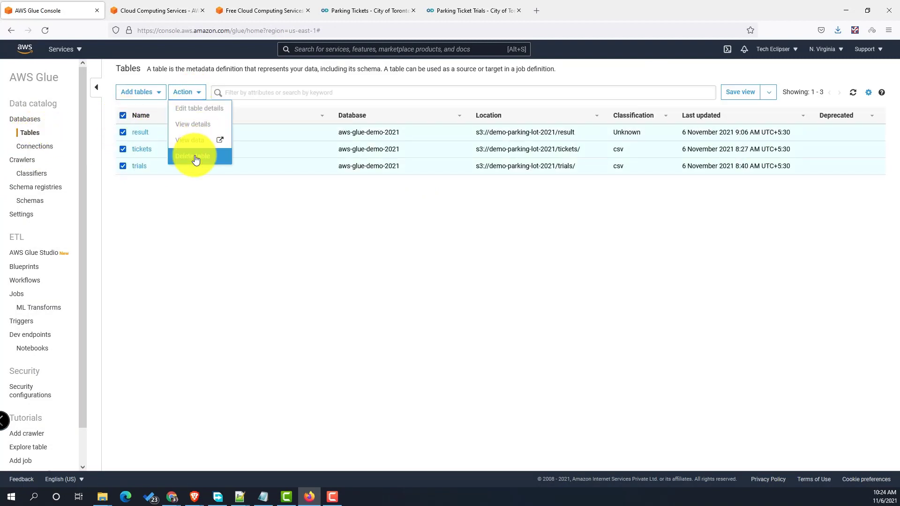
{"action": "left_click", "coordinate": [189, 156]}
{"action": "left_click", "coordinate": [442, 206]}
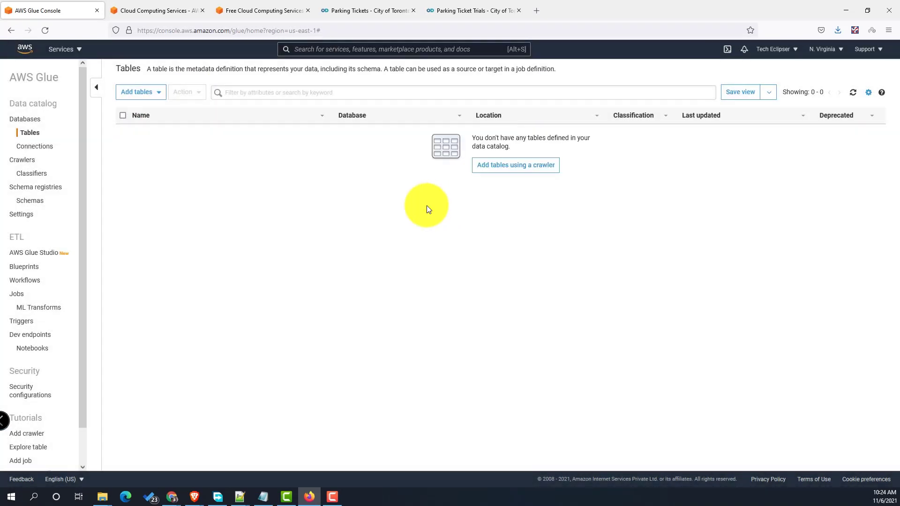
- Delete the aws-glue-demo-2021 database
{"action": "left_click", "coordinate": [33, 123]}
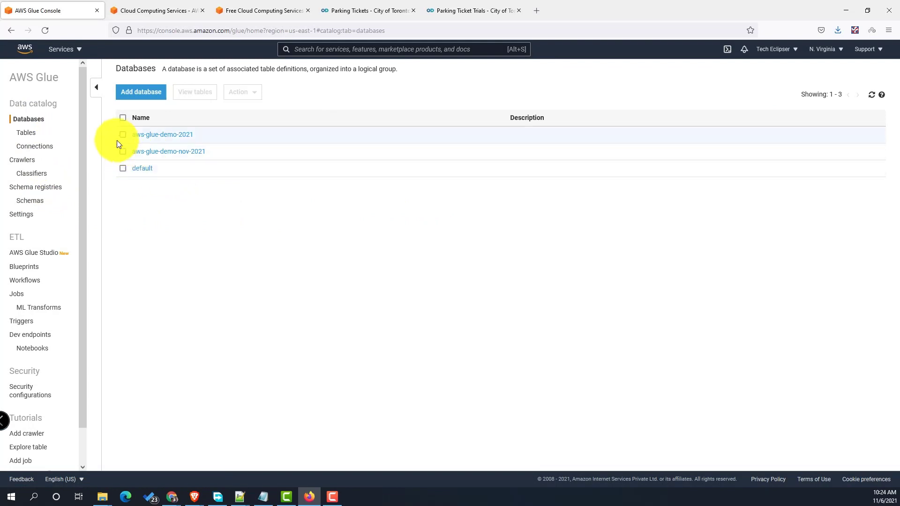
{"action": "left_click", "coordinate": [122, 135]}
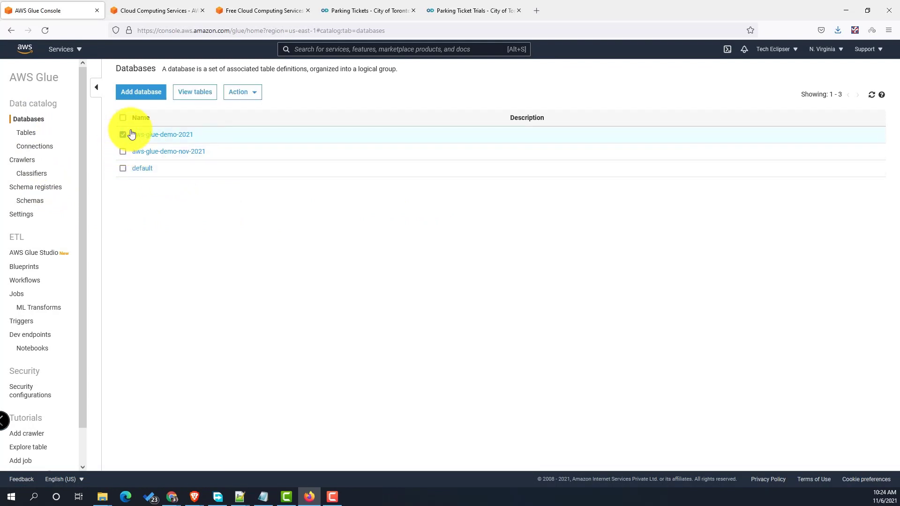
{"action": "left_click", "coordinate": [249, 96]}
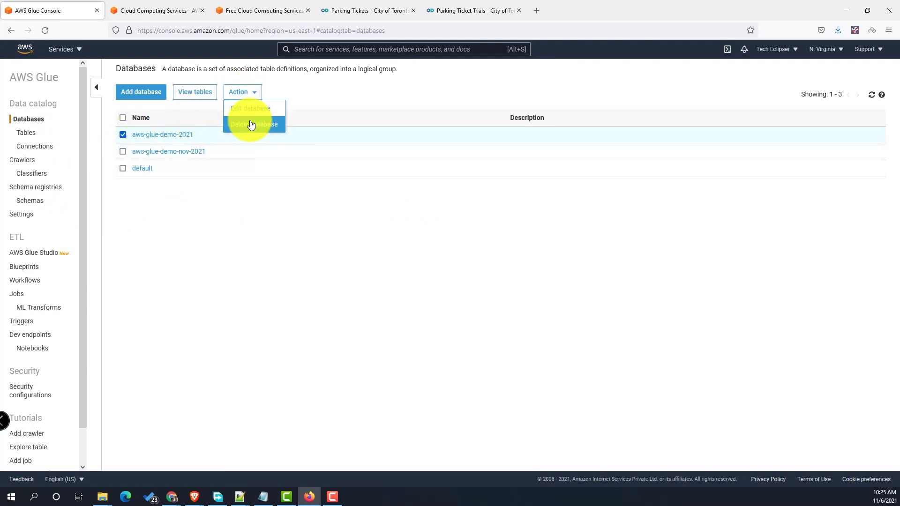
{"action": "left_click", "coordinate": [251, 125]}
{"action": "left_click", "coordinate": [440, 159]}
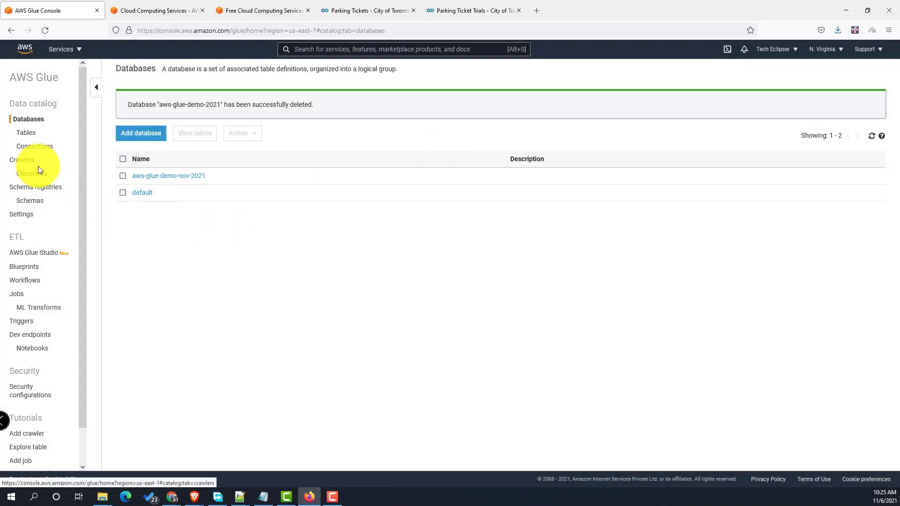
{"action": "left_click", "coordinate": [27, 161]}
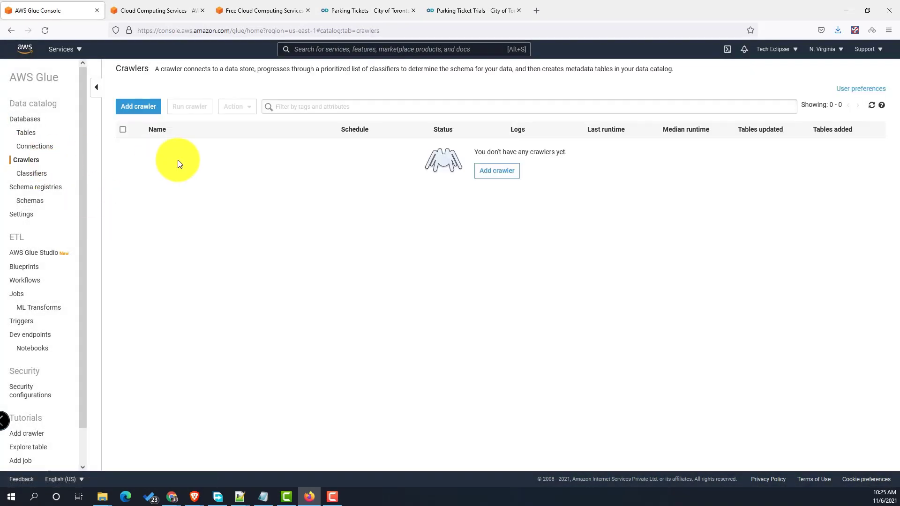
- Start a new crawler named trials with S3 as its data store
{"action": "left_click", "coordinate": [134, 114]}
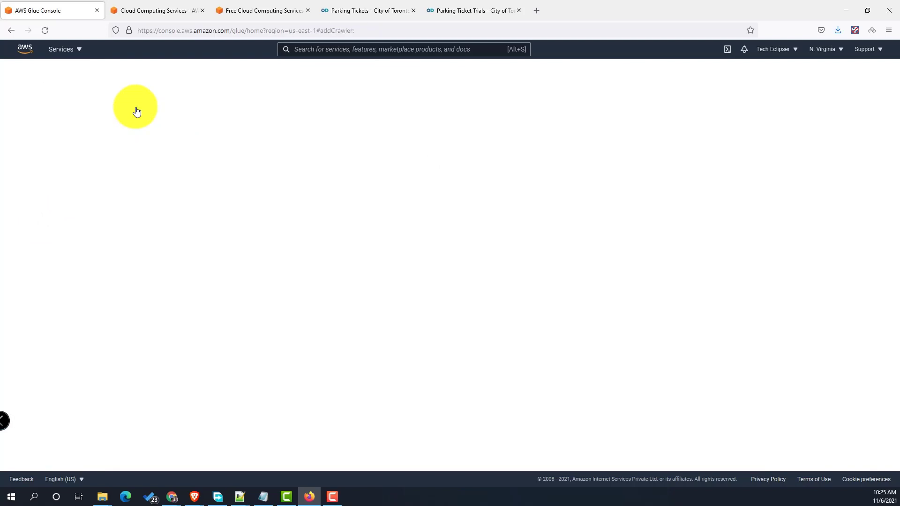
{"action": "left_click", "coordinate": [365, 141]}
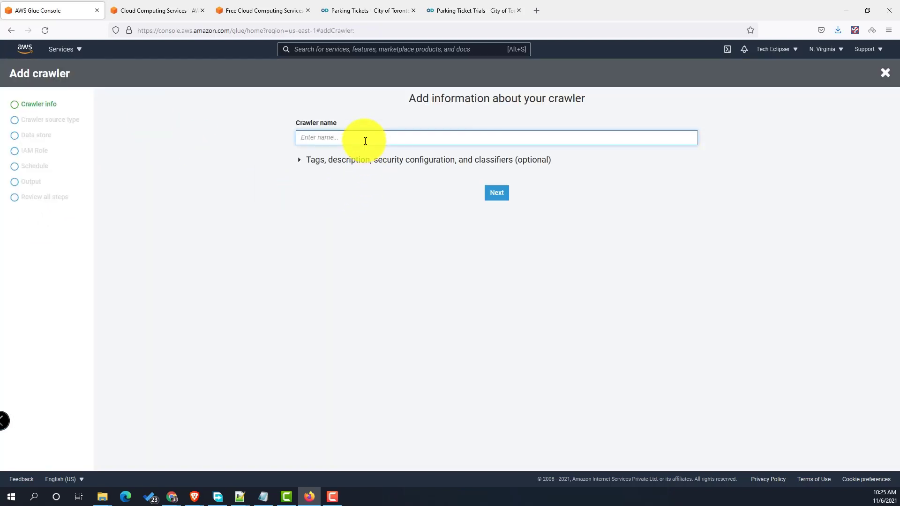
{"action": "type", "text": "trials"}
{"action": "left_click", "coordinate": [497, 193]}
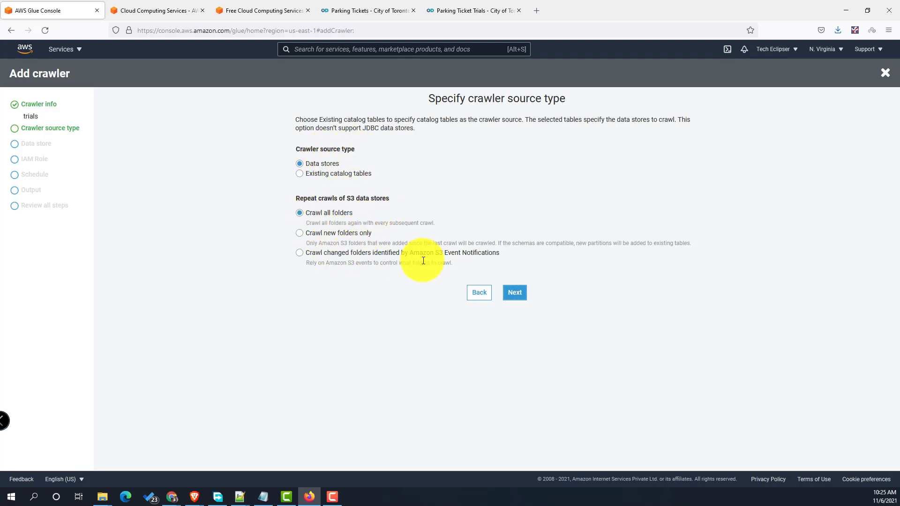
{"action": "left_click", "coordinate": [515, 293]}
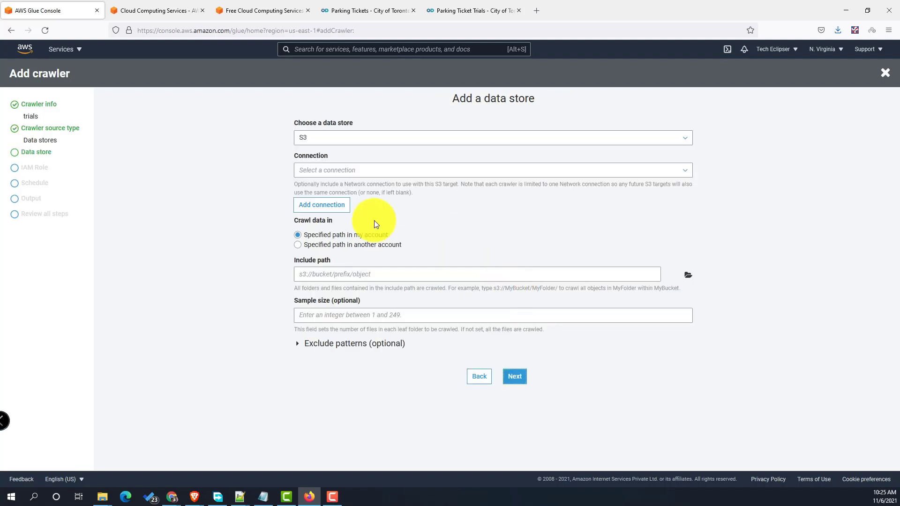
{"action": "left_click", "coordinate": [357, 135]}
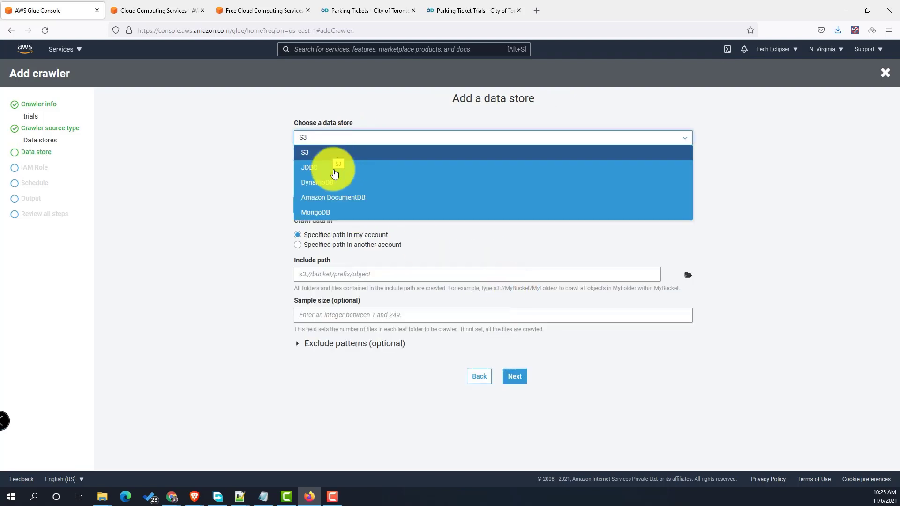
{"action": "left_click", "coordinate": [345, 156]}
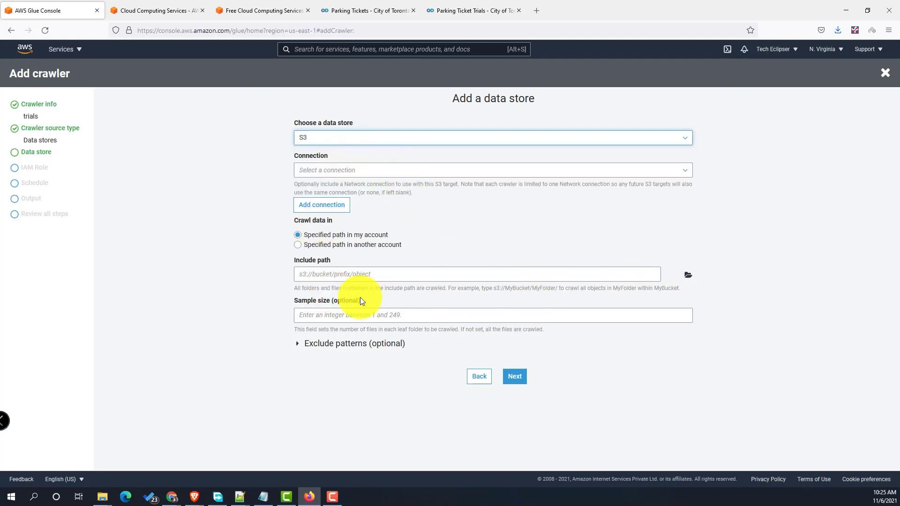
- Set the include path to s3://demo-parking-lot-nov-2021/trials via the S3 browser
{"action": "left_click", "coordinate": [331, 275]}
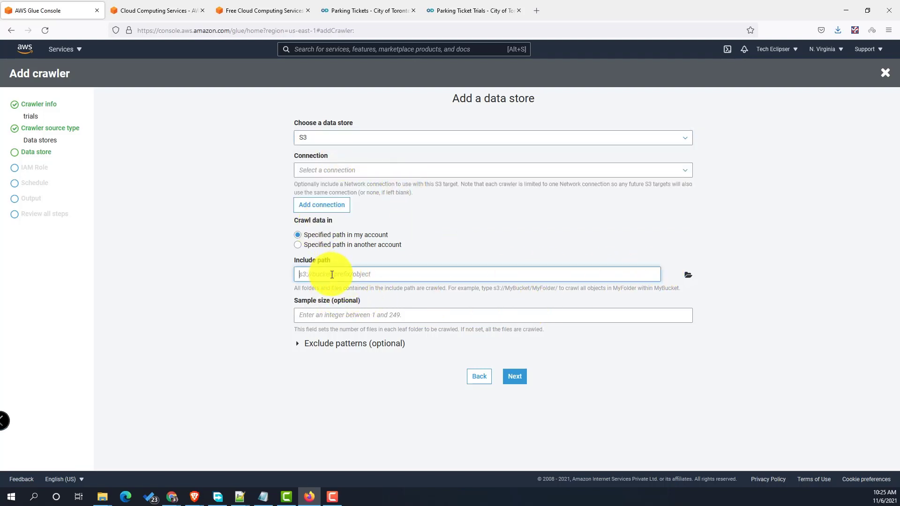
{"action": "left_click", "coordinate": [686, 277]}
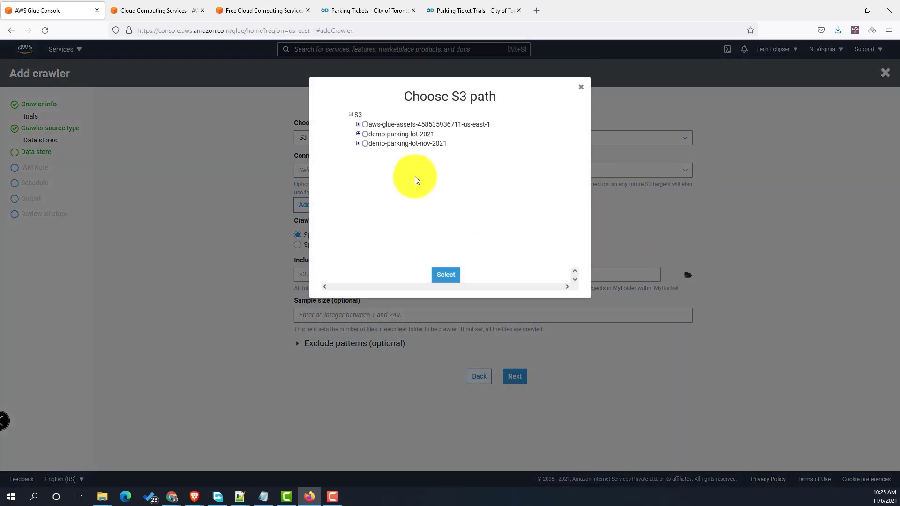
{"action": "left_click", "coordinate": [357, 143]}
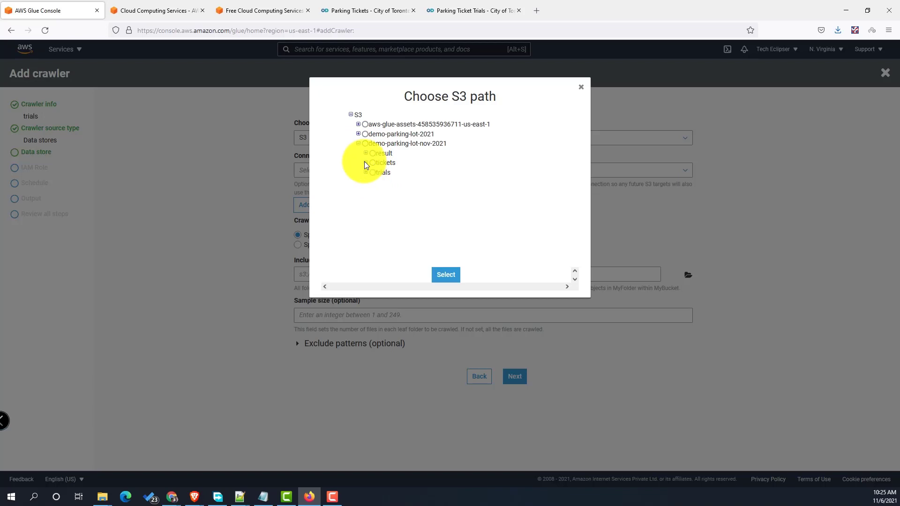
{"action": "left_click", "coordinate": [366, 163]}
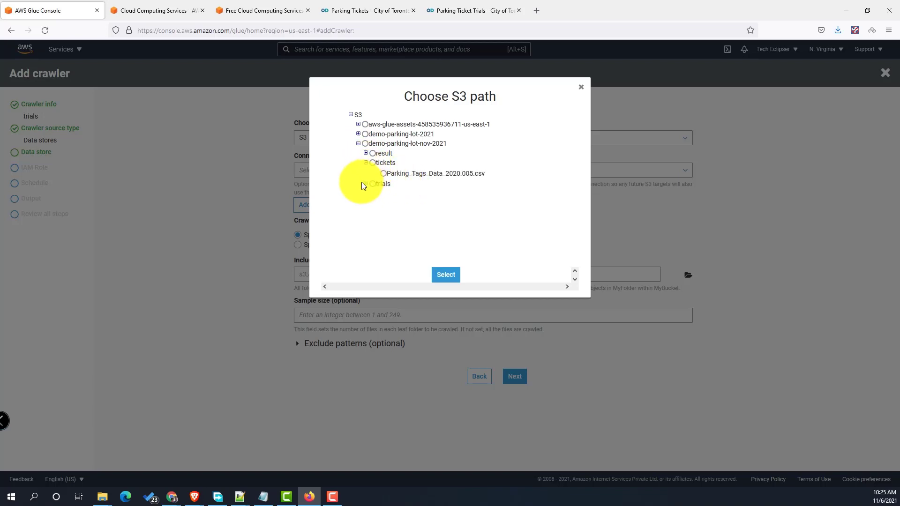
{"action": "left_click", "coordinate": [366, 184]}
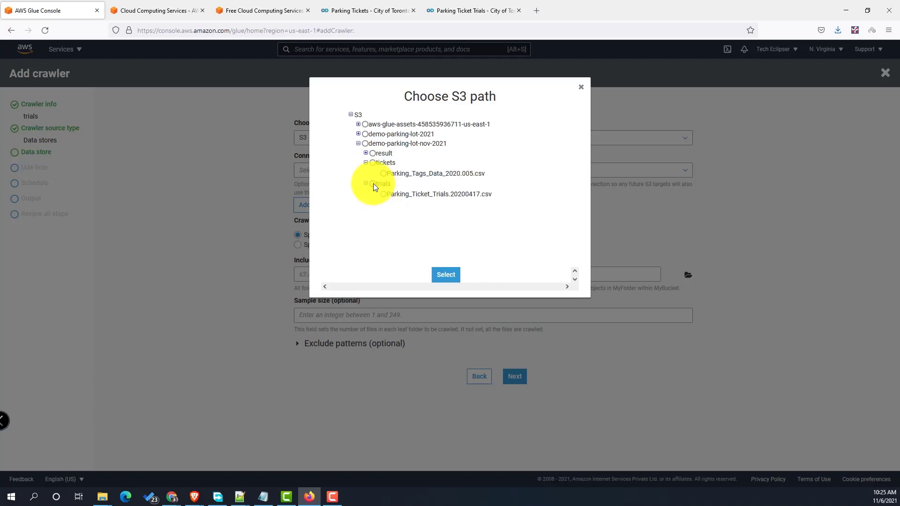
{"action": "left_click", "coordinate": [372, 184]}
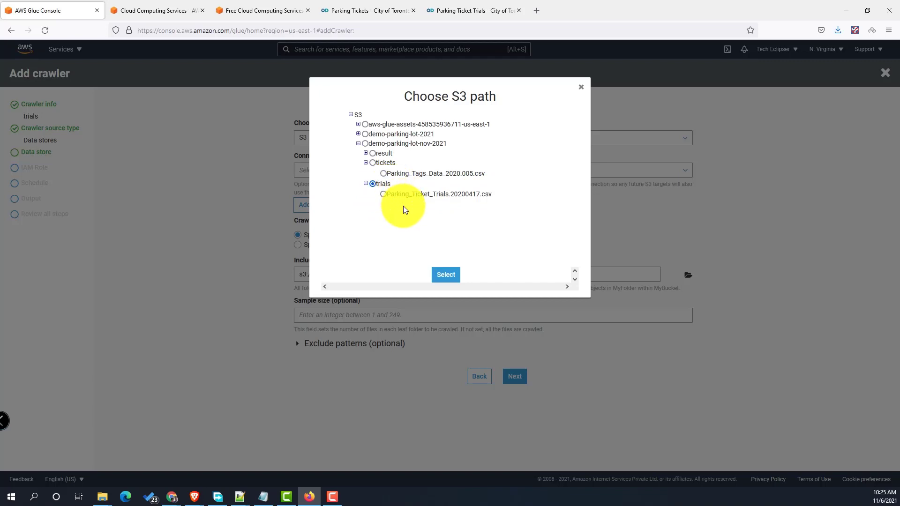
{"action": "left_click", "coordinate": [445, 277]}
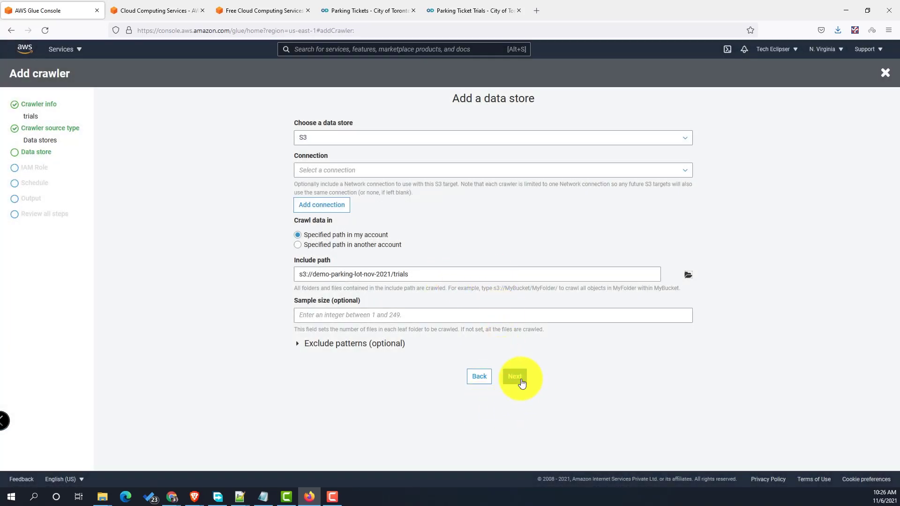
{"action": "left_click", "coordinate": [514, 376]}
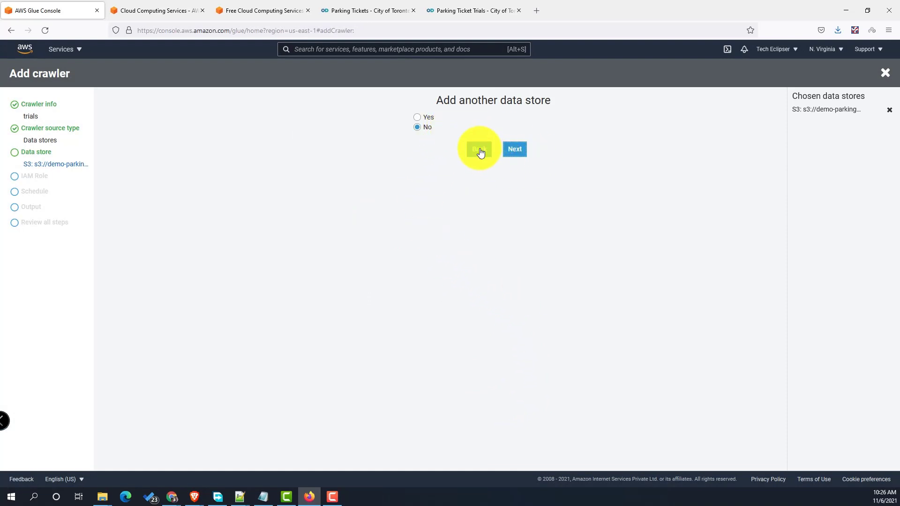
- Skip adding another data store and assign the existing IAM role DemoAWSGlueRole
{"action": "left_click", "coordinate": [514, 149]}
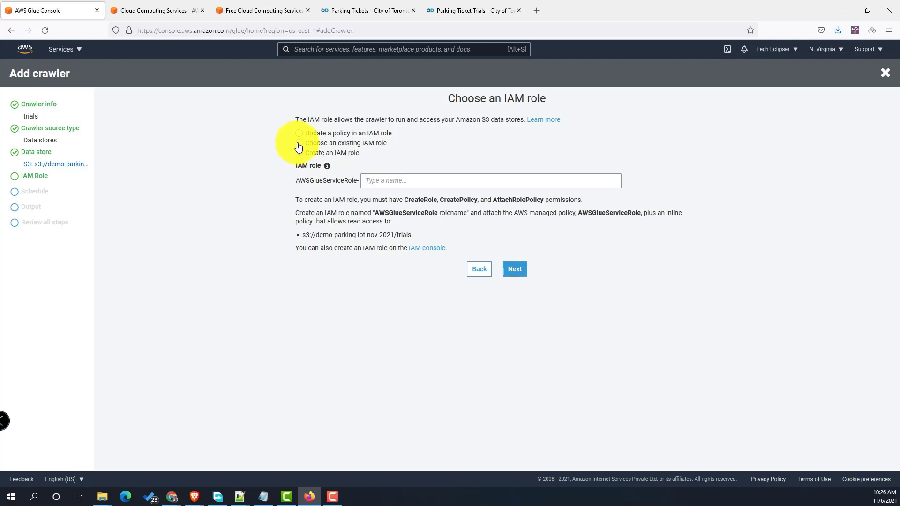
{"action": "left_click", "coordinate": [299, 143]}
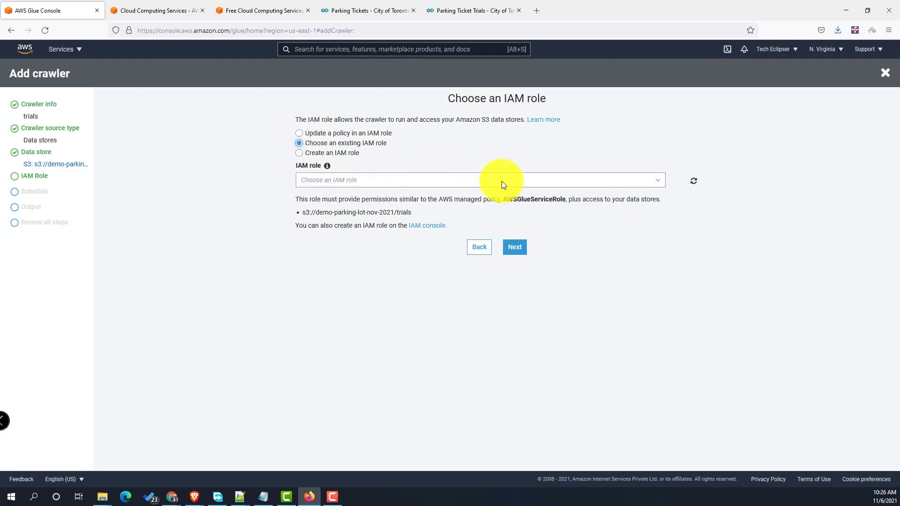
{"action": "left_click", "coordinate": [647, 181]}
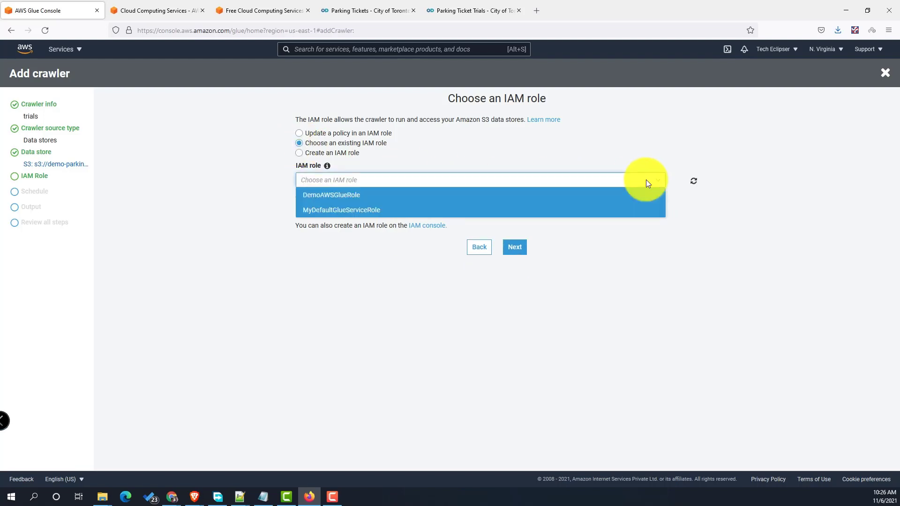
{"action": "left_click", "coordinate": [360, 201]}
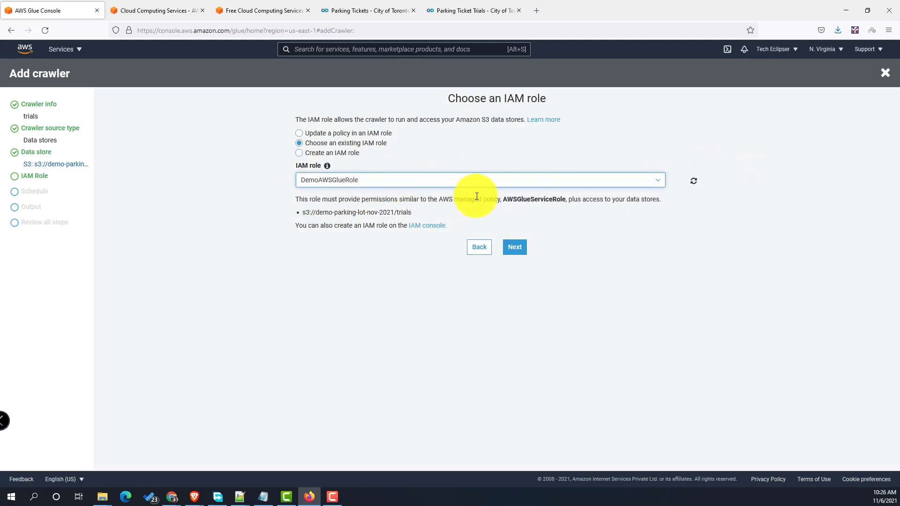
{"action": "left_click", "coordinate": [519, 249]}
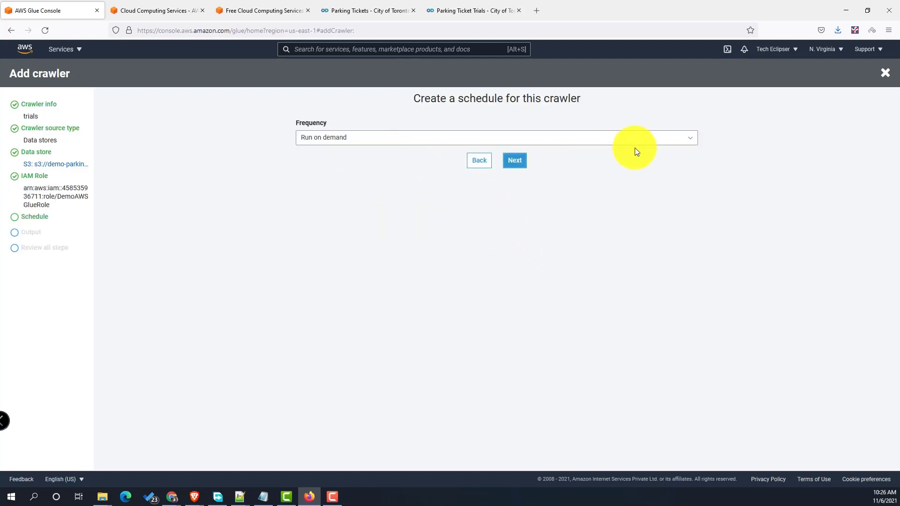
- Keep the Run on demand schedule and set the output database to aws-glue-demo-nov-2021
{"action": "left_click", "coordinate": [632, 141]}
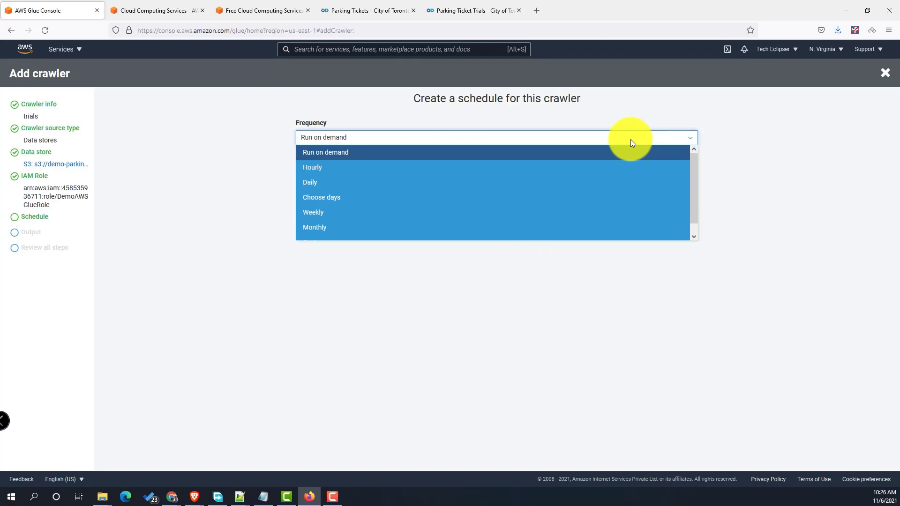
{"action": "left_click", "coordinate": [622, 154]}
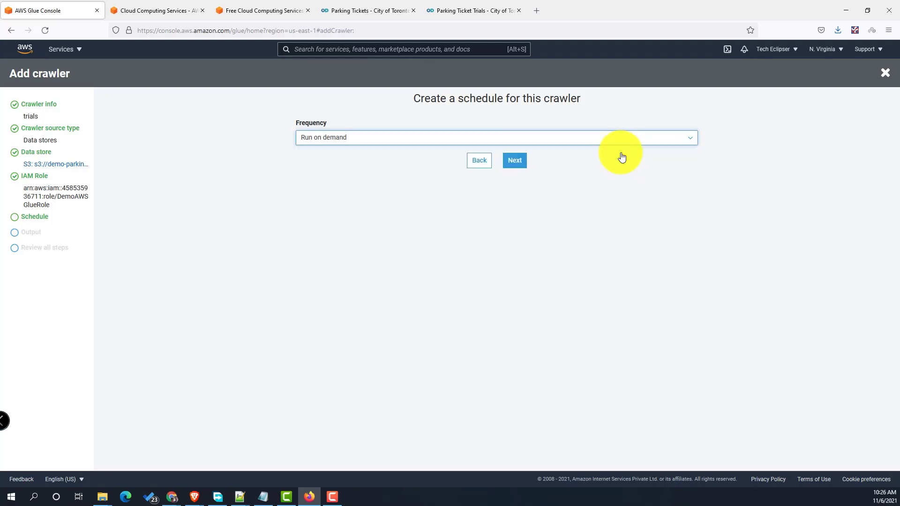
{"action": "left_click", "coordinate": [515, 161]}
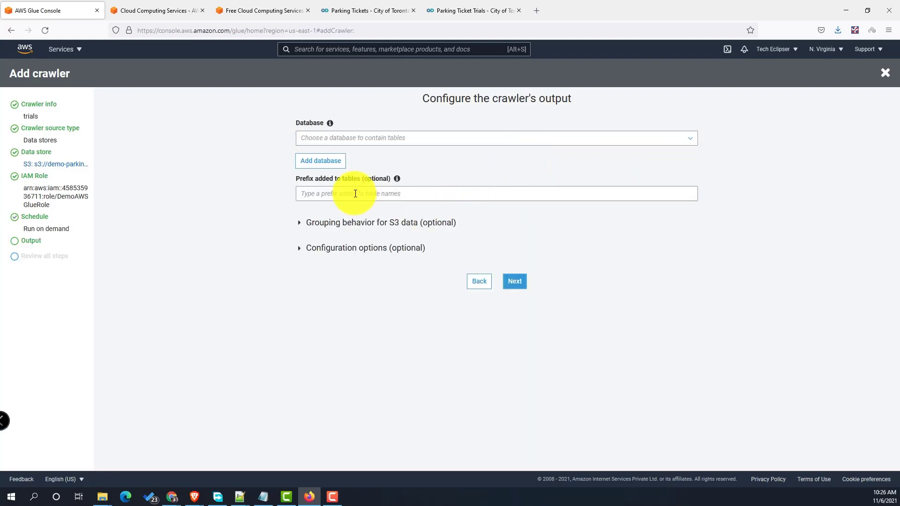
{"action": "left_click", "coordinate": [657, 143]}
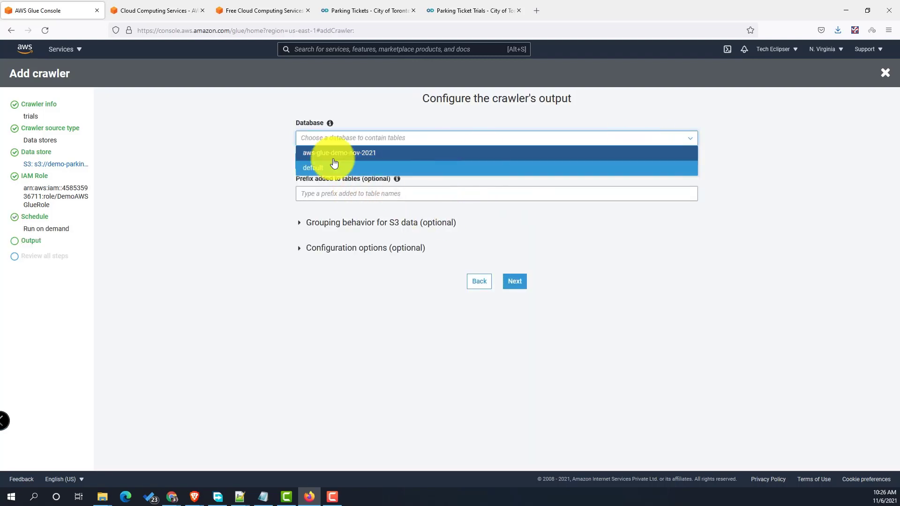
{"action": "left_click", "coordinate": [358, 154]}
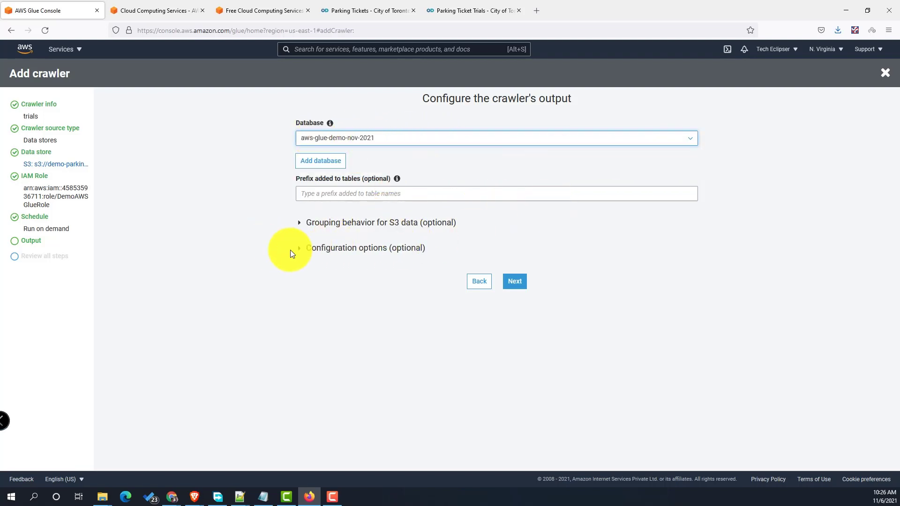
{"action": "left_click", "coordinate": [300, 224]}
{"action": "left_click", "coordinate": [303, 226]}
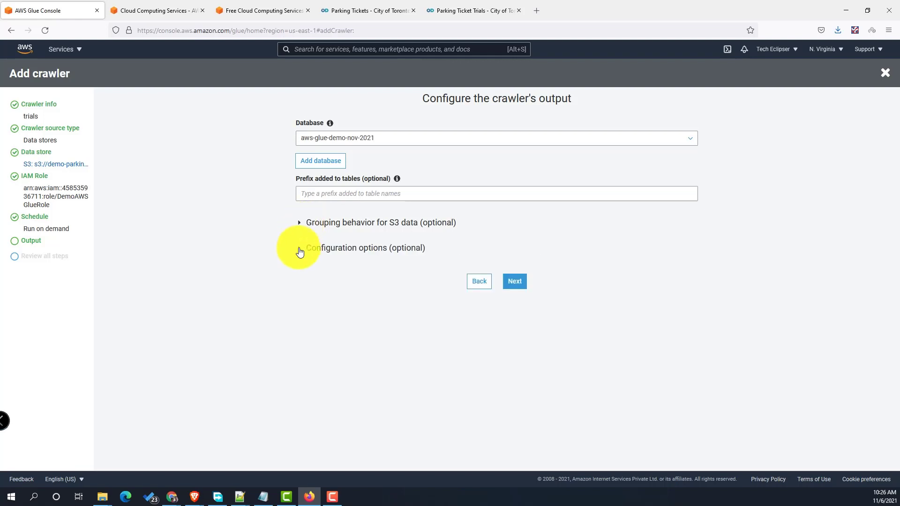
{"action": "left_click", "coordinate": [299, 252]}
{"action": "left_click", "coordinate": [300, 253]}
{"action": "left_click", "coordinate": [520, 281]}
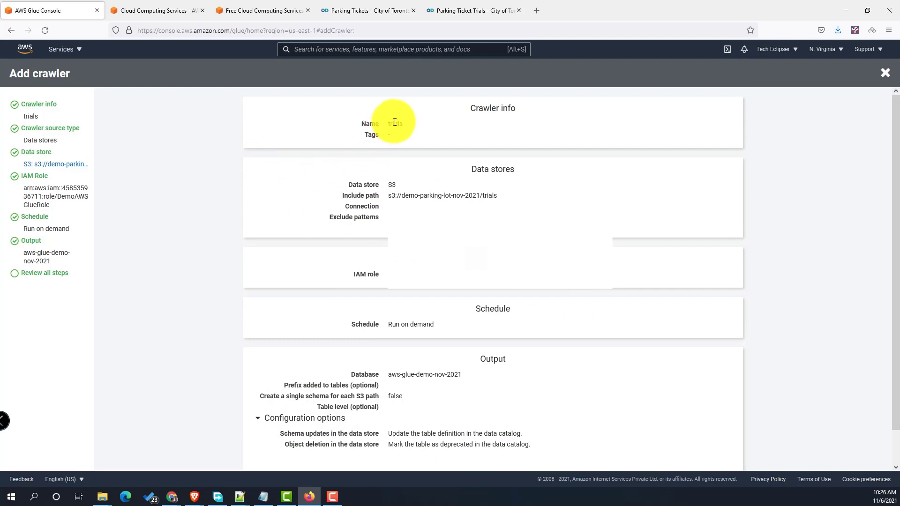
- Review the trials crawler name and include path, then finish creating it
{"action": "double_click", "coordinate": [394, 124]}
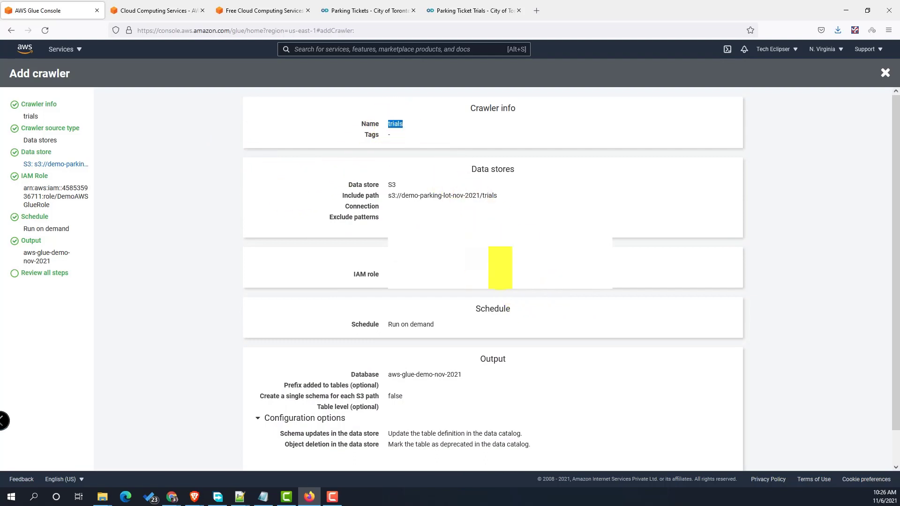
{"action": "left_click", "coordinate": [537, 281]}
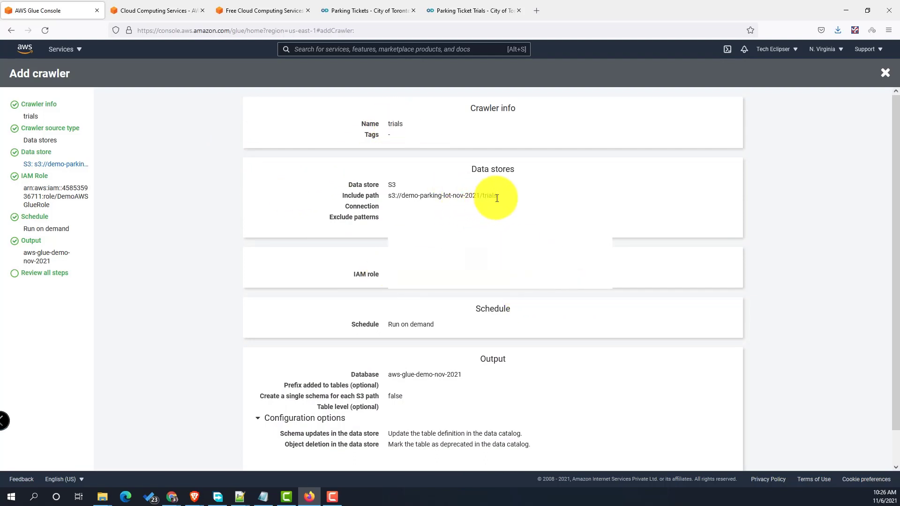
{"action": "left_click_drag", "start_coordinate": [497, 196], "coordinate": [385, 197]}
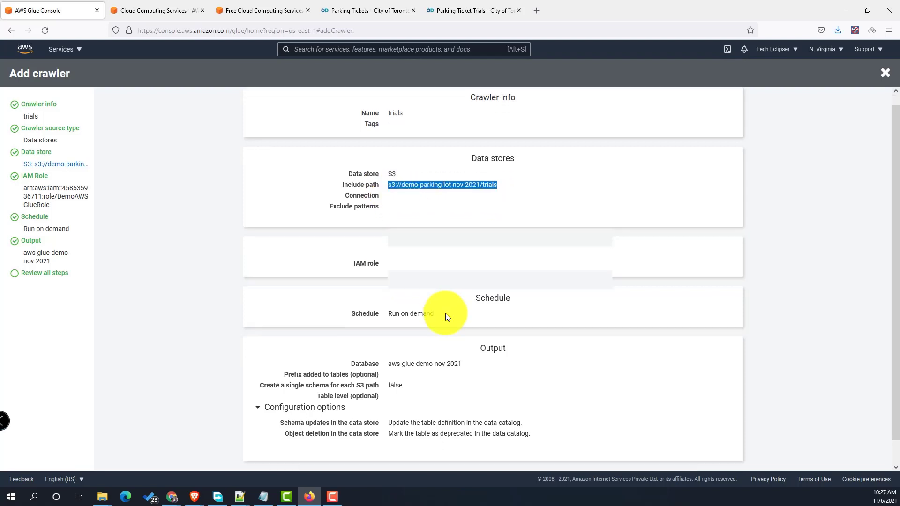
{"action": "scroll", "coordinate": [446, 315], "scroll_direction": "down", "scroll_amount": 2}
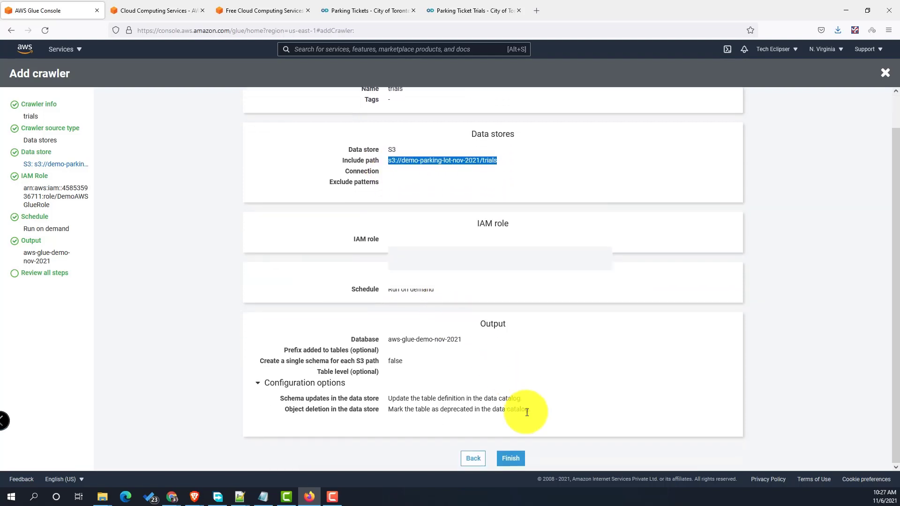
{"action": "left_click", "coordinate": [514, 459]}
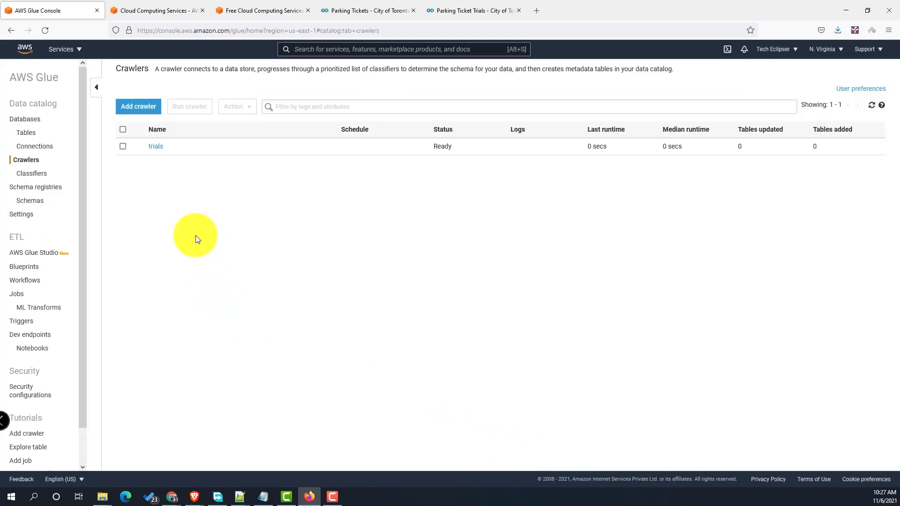
- Select the trials crawler in the Crawlers list and run it
{"action": "left_click_drag", "start_coordinate": [156, 146], "coordinate": [123, 146]}
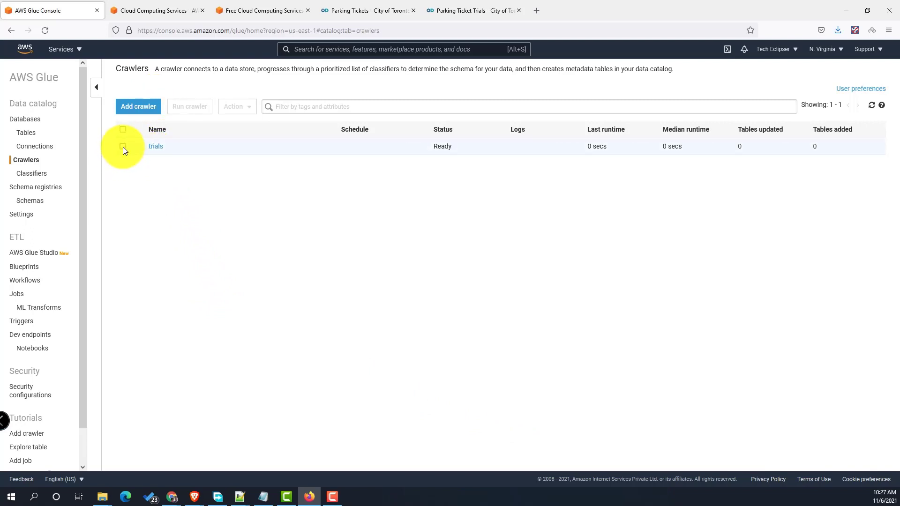
{"action": "left_click", "coordinate": [27, 133]}
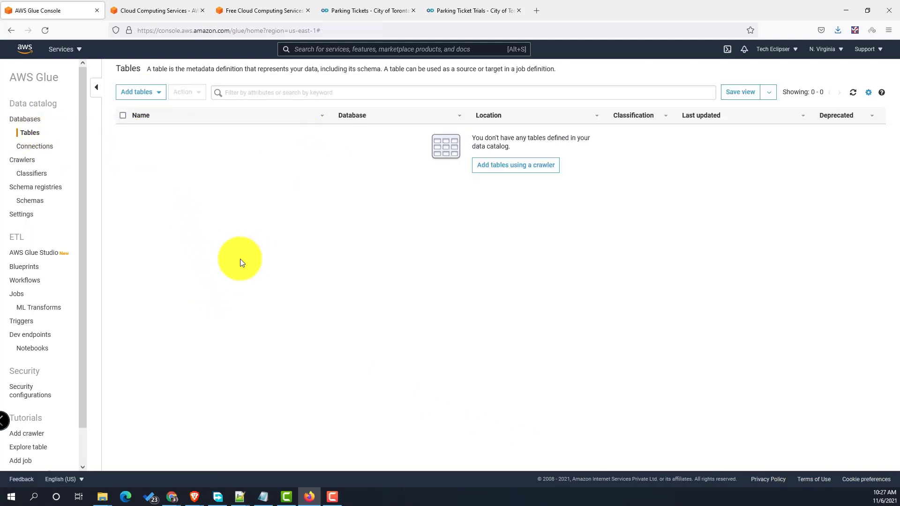
{"action": "left_click", "coordinate": [24, 160]}
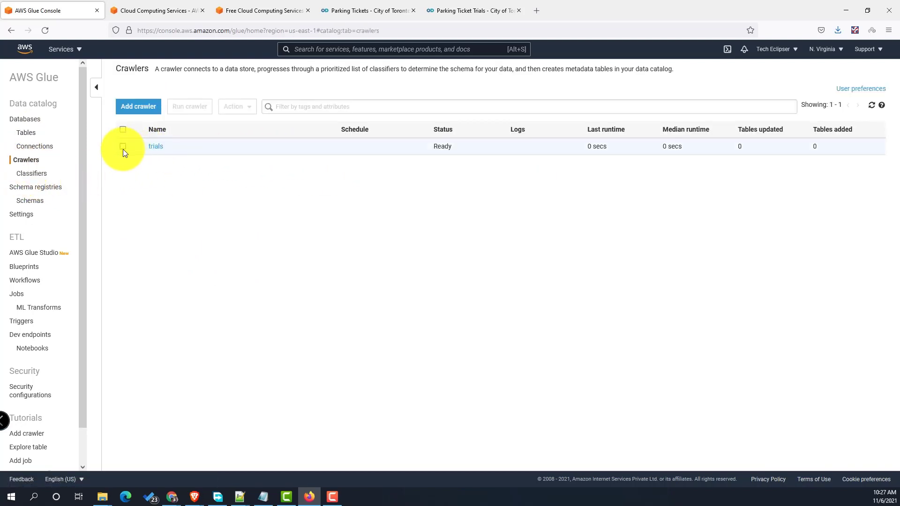
{"action": "left_click", "coordinate": [123, 146]}
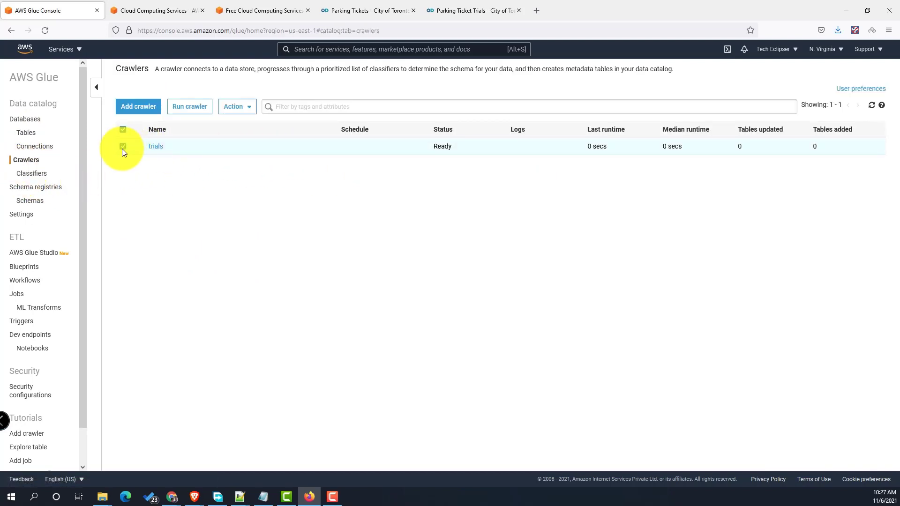
{"action": "left_click", "coordinate": [186, 111]}
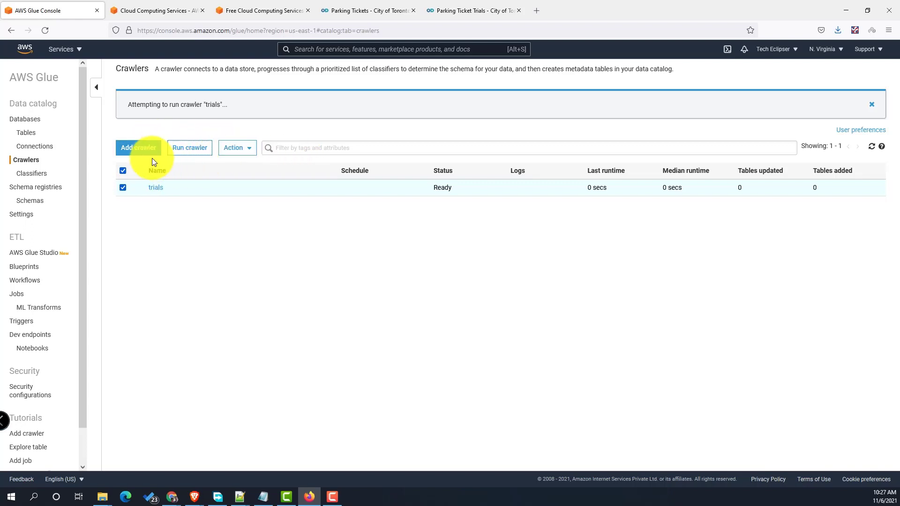
- Start a new crawler named 'tickets'
{"action": "left_click", "coordinate": [135, 149]}
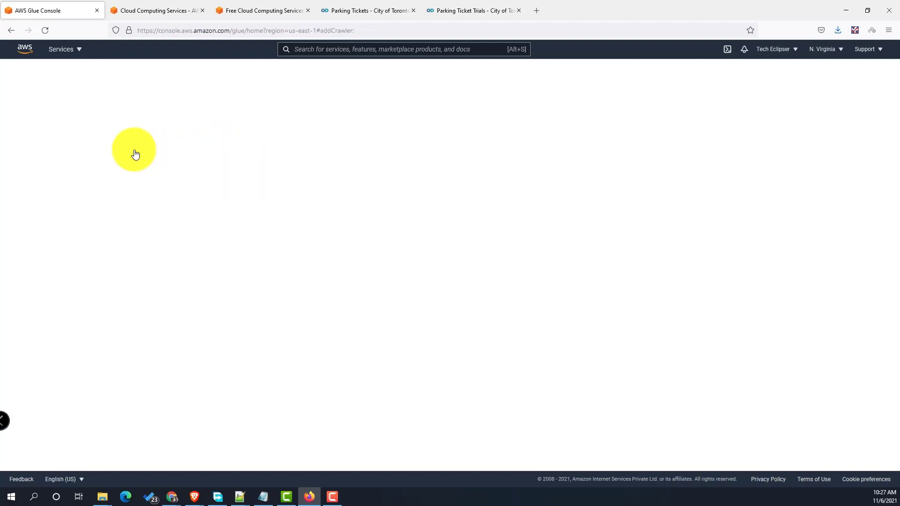
{"action": "left_click", "coordinate": [370, 138]}
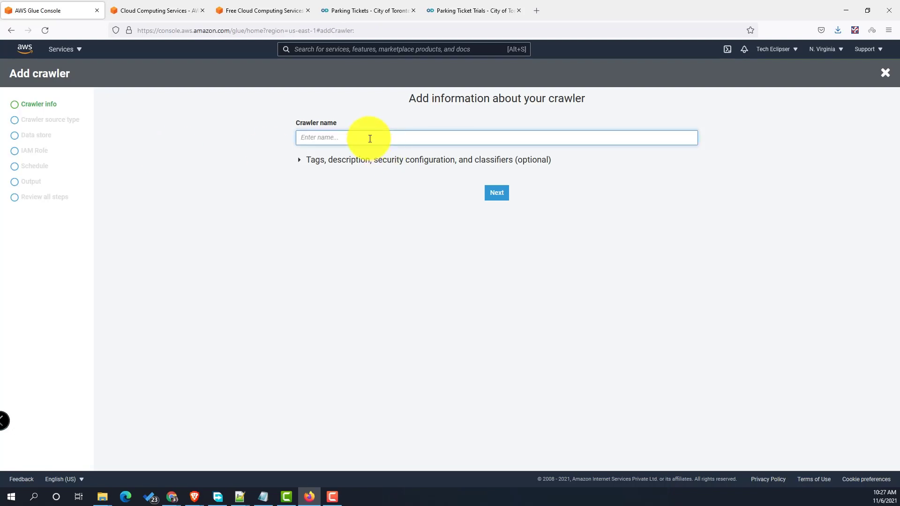
{"action": "type", "text": "tickets"}
{"action": "left_click", "coordinate": [490, 194]}
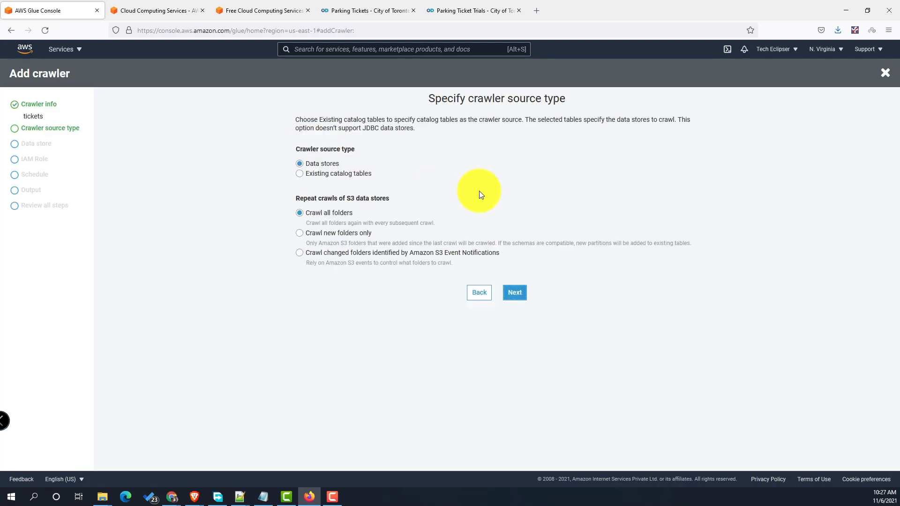
- Set the S3 data store include path to s3://demo-parking-lot-nov-2021/tickets
{"action": "left_click", "coordinate": [515, 292]}
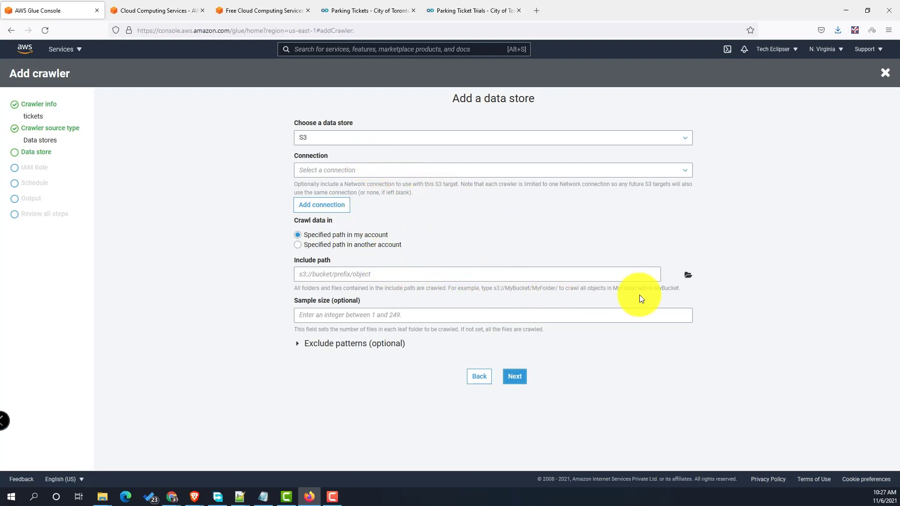
{"action": "left_click", "coordinate": [688, 275]}
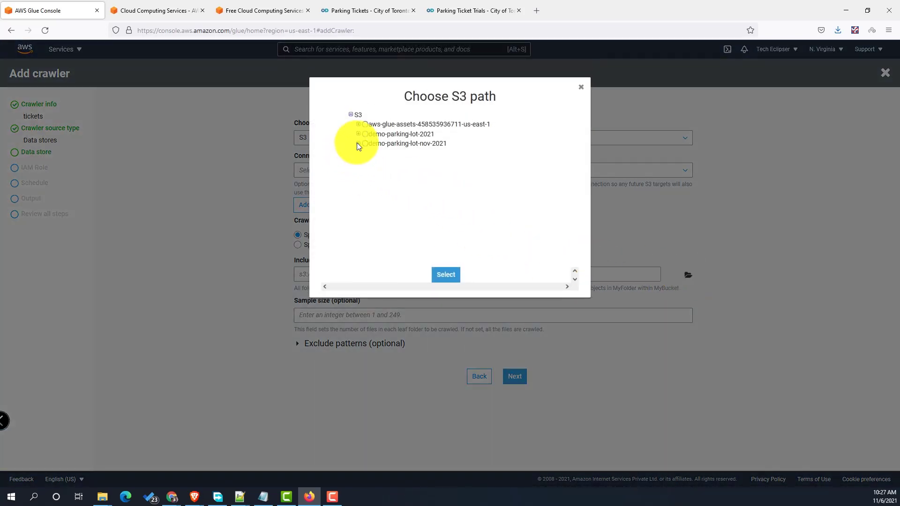
{"action": "left_click", "coordinate": [358, 144]}
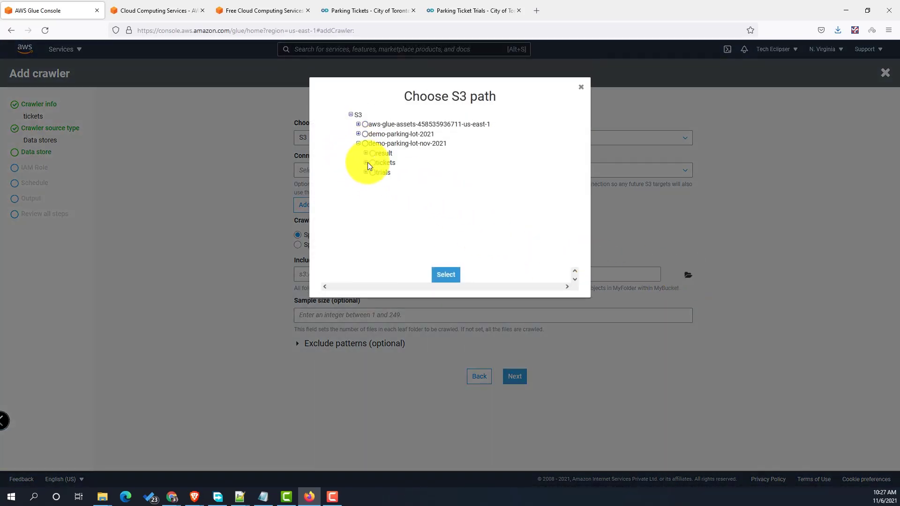
{"action": "left_click", "coordinate": [370, 164]}
{"action": "left_click", "coordinate": [365, 163]}
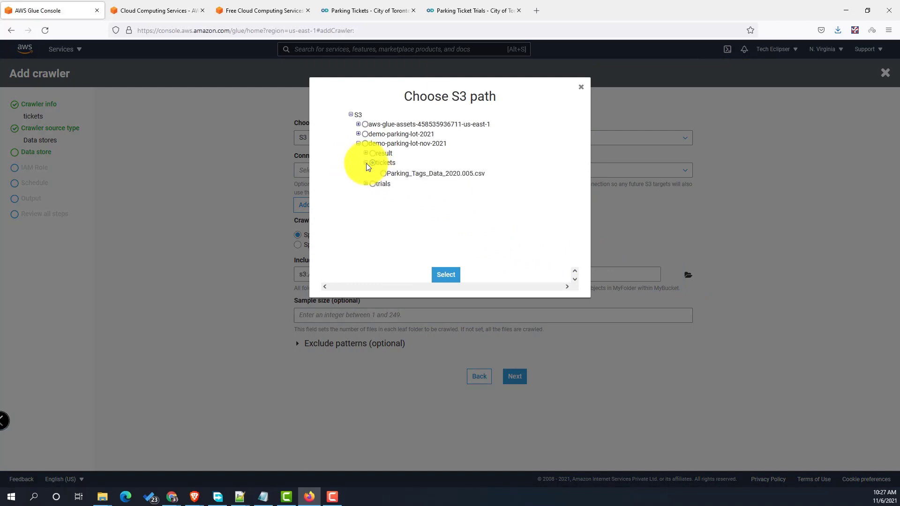
{"action": "left_click", "coordinate": [442, 275]}
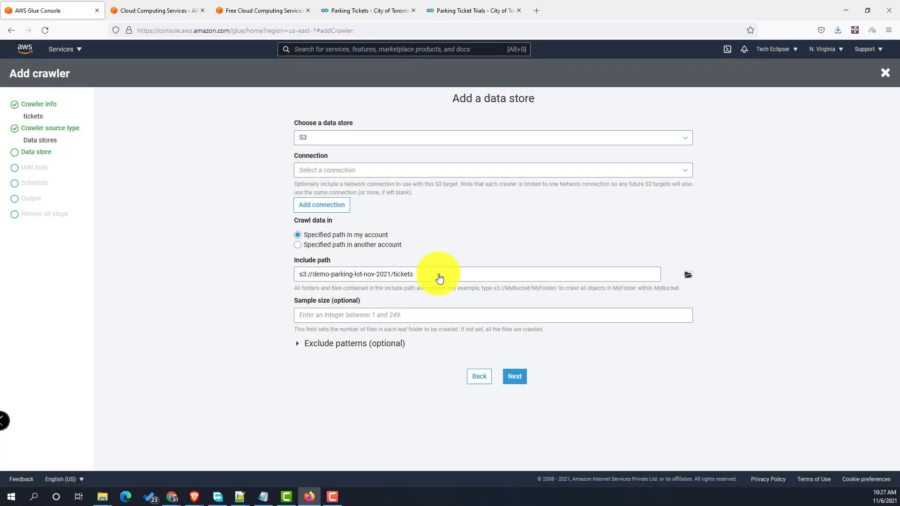
{"action": "left_click", "coordinate": [513, 375]}
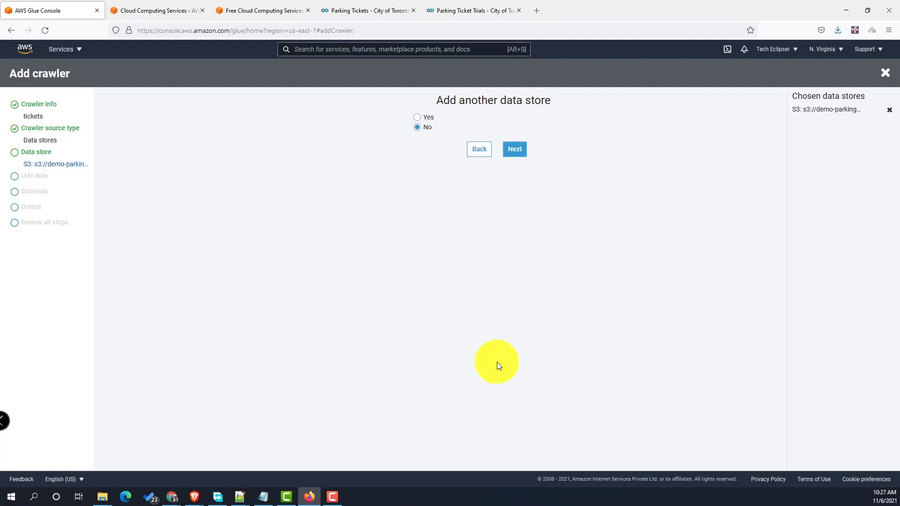
- Add no other data store, use DemoAWSGlueRole, run on demand, output to aws-glue-demo-nov-2021
{"action": "left_click", "coordinate": [514, 150]}
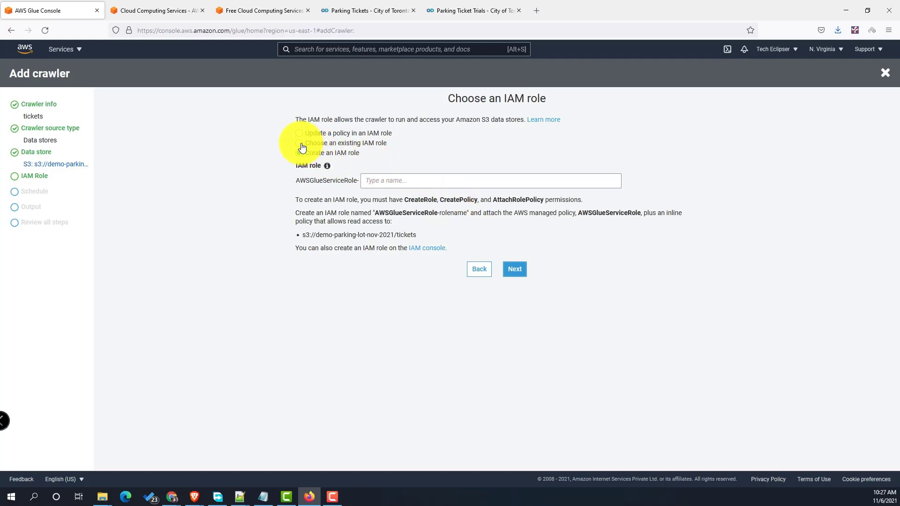
{"action": "left_click", "coordinate": [300, 143]}
{"action": "left_click", "coordinate": [410, 180]}
{"action": "left_click", "coordinate": [372, 194]}
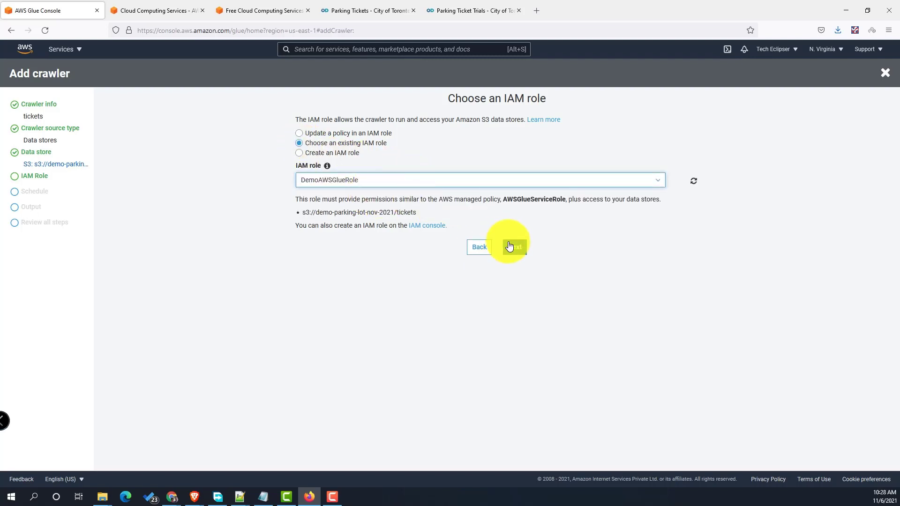
{"action": "left_click", "coordinate": [510, 247]}
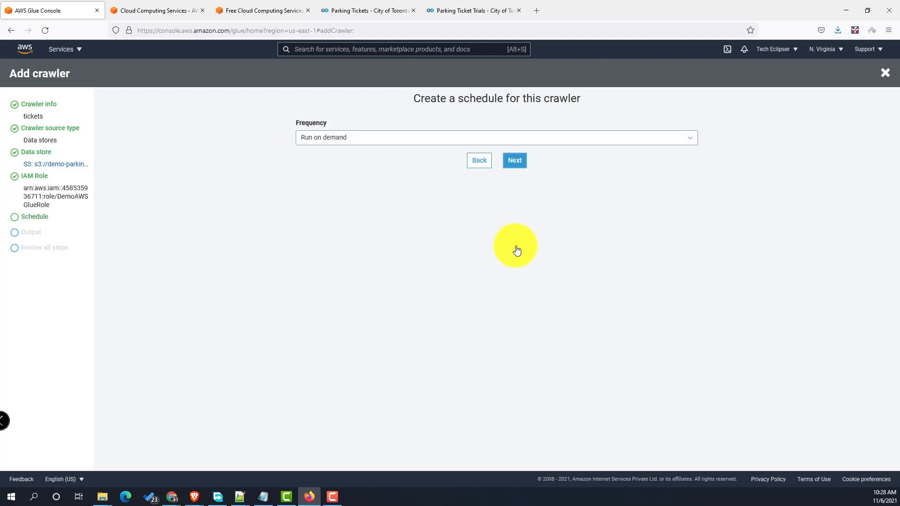
{"action": "left_click", "coordinate": [514, 161]}
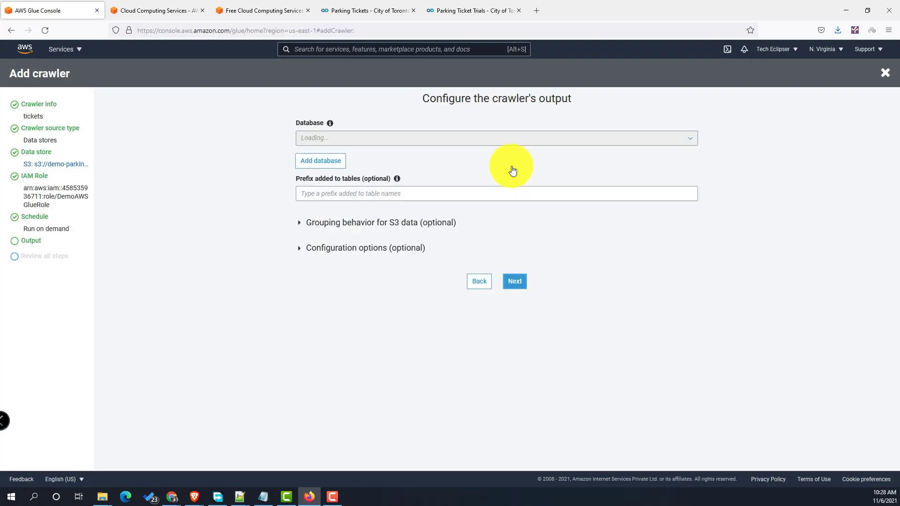
{"action": "left_click", "coordinate": [389, 140]}
{"action": "left_click", "coordinate": [368, 155]}
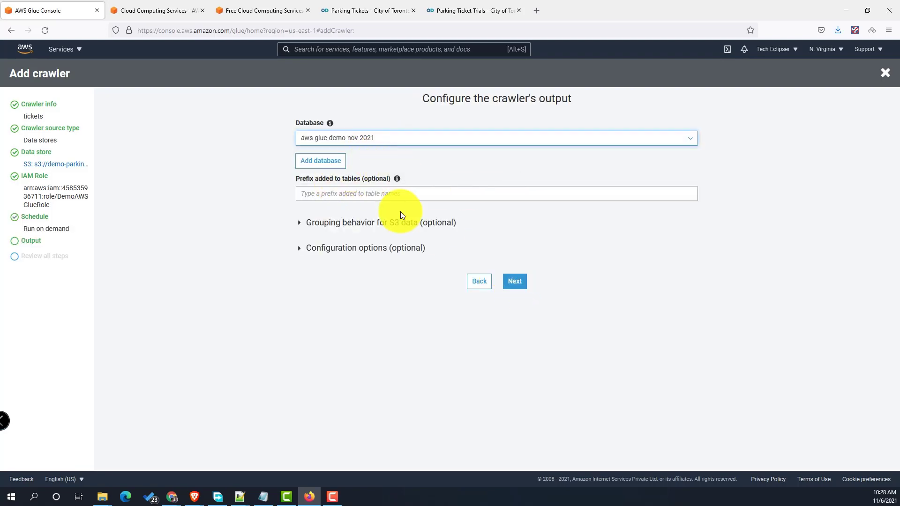
{"action": "left_click", "coordinate": [515, 281]}
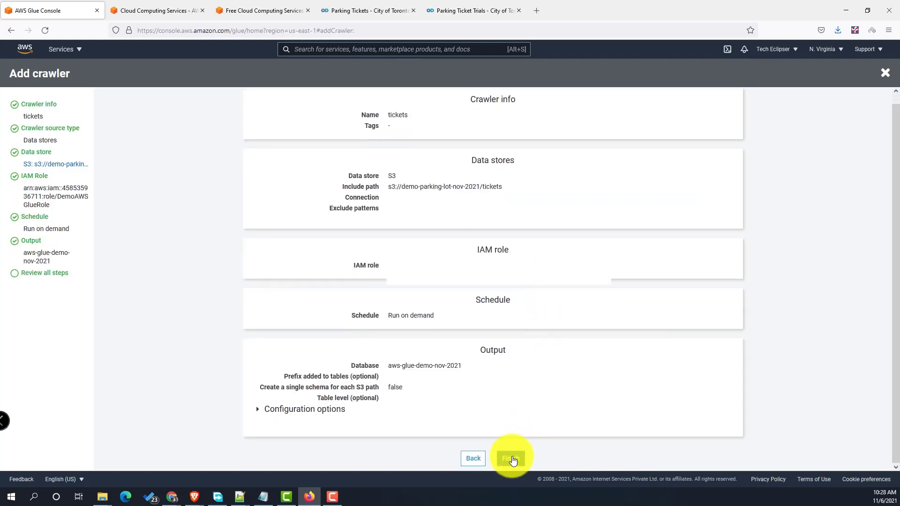
- Finish creating the tickets crawler, then check the Tables and Crawlers lists
{"action": "left_click", "coordinate": [511, 459]}
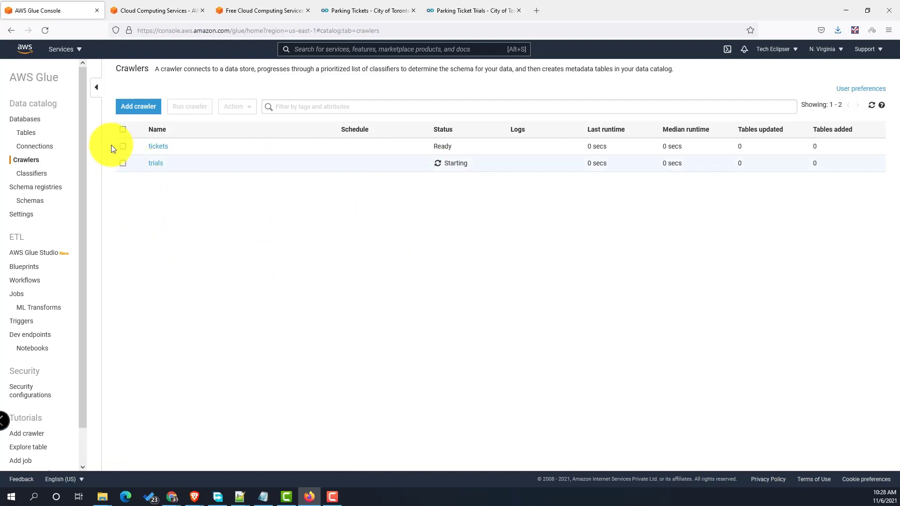
{"action": "left_click", "coordinate": [28, 134]}
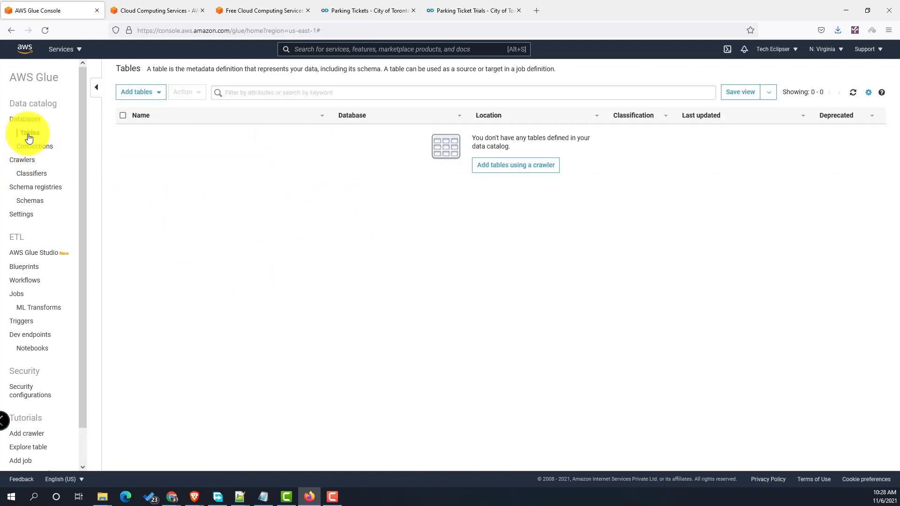
{"action": "left_click", "coordinate": [26, 162]}
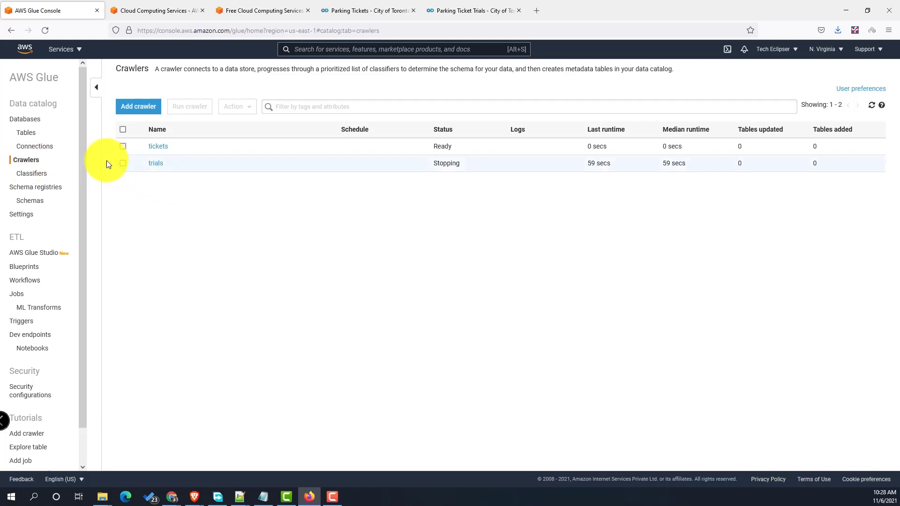
- Revisit the Tables and Classifiers lists, then select the tickets crawler
{"action": "left_click", "coordinate": [29, 134]}
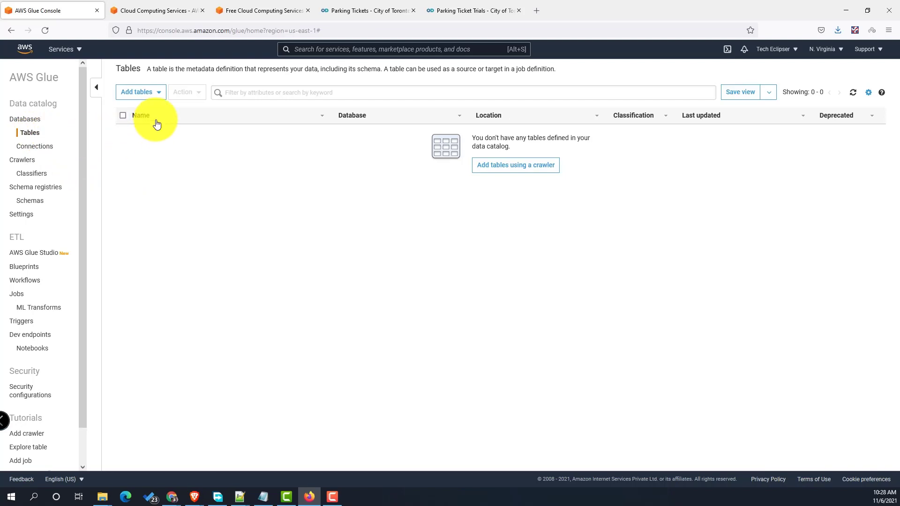
{"action": "left_click", "coordinate": [31, 133]}
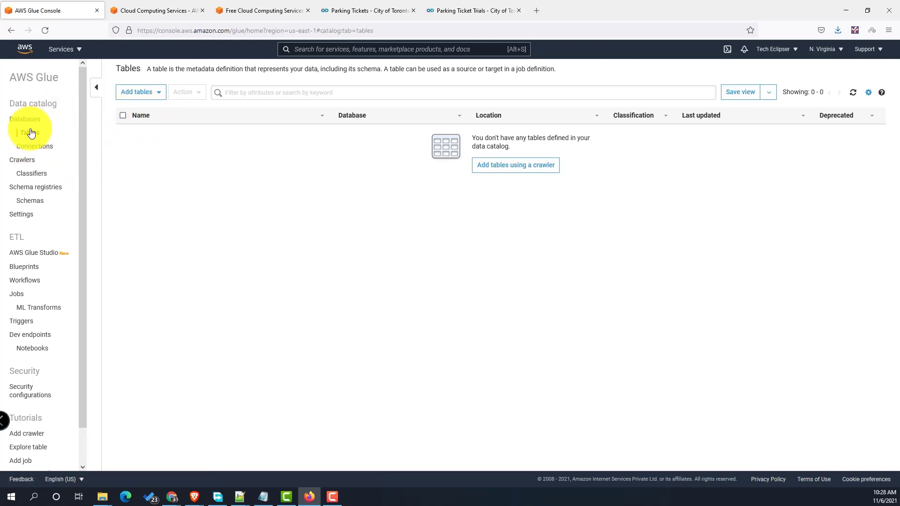
{"action": "left_click", "coordinate": [26, 174]}
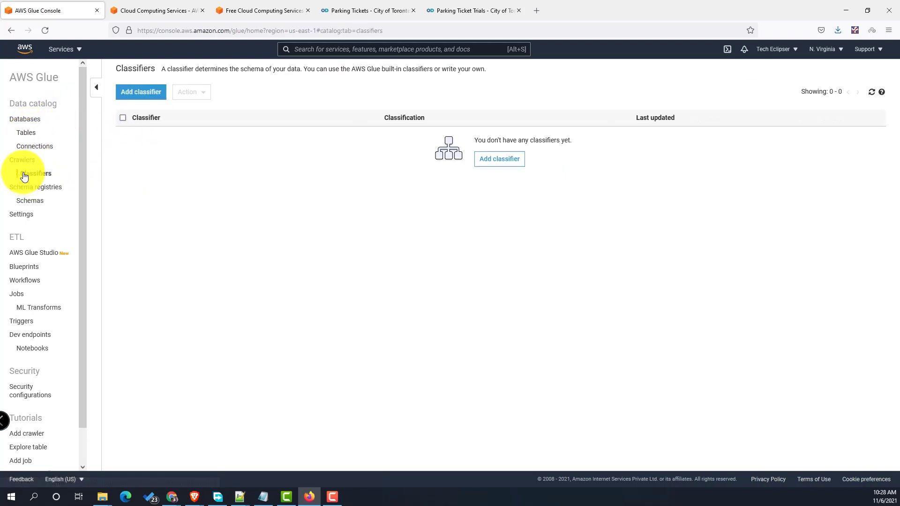
{"action": "left_click", "coordinate": [22, 160]}
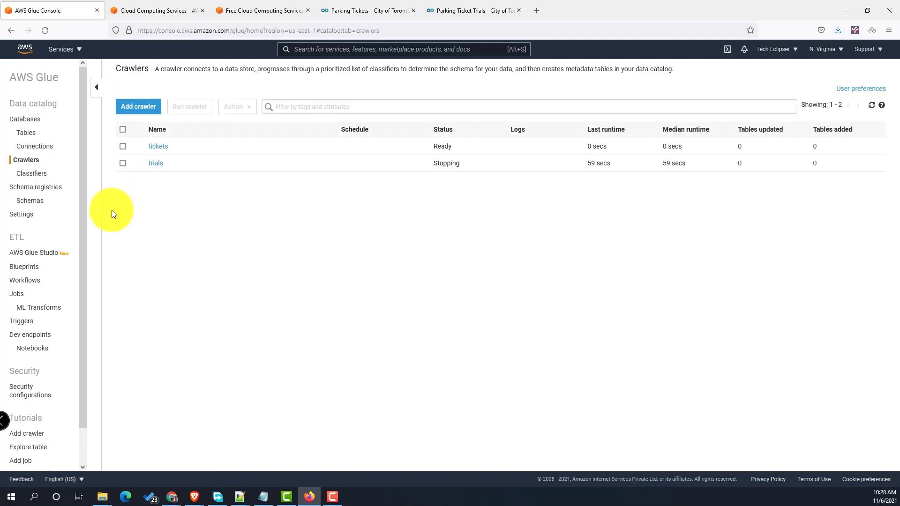
{"action": "left_click", "coordinate": [123, 146]}
- Run the tickets crawler and open the Glue Jobs page in a new tab
{"action": "left_click", "coordinate": [189, 107]}
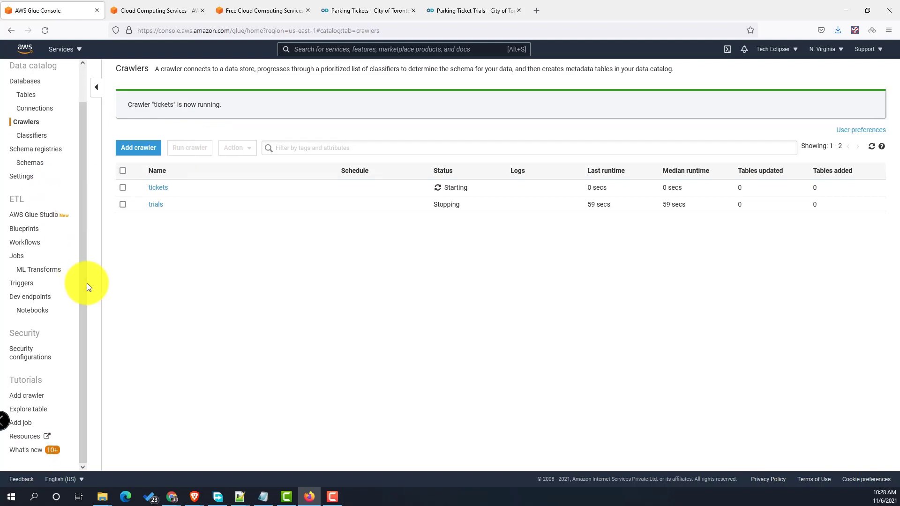
{"action": "right_click", "coordinate": [19, 259]}
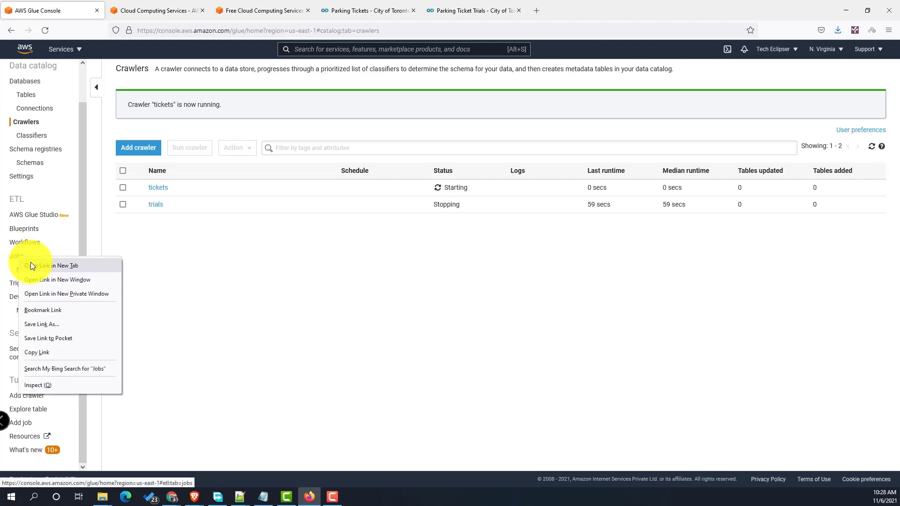
{"action": "left_click", "coordinate": [30, 263]}
{"action": "left_click", "coordinate": [147, 7]}
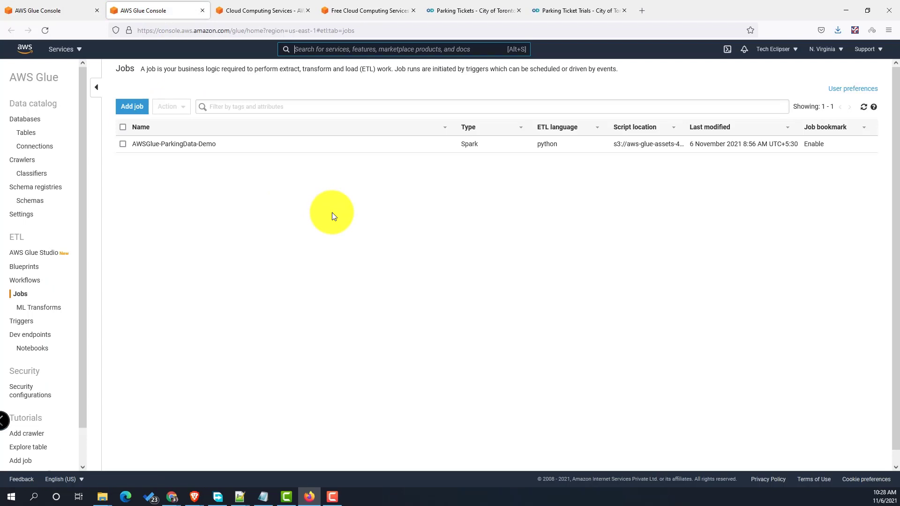
{"action": "left_click", "coordinate": [53, 14]}
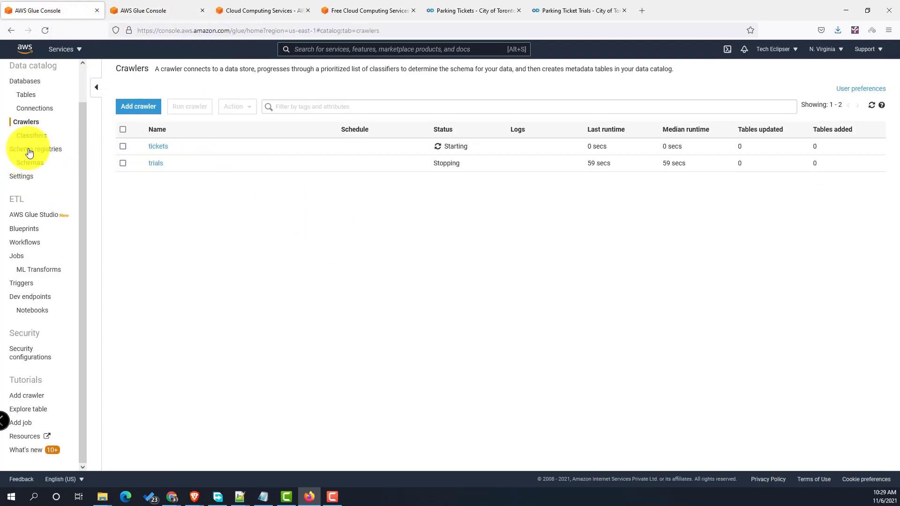
- Browse the Tables, Connections and Crawlers lists in the first tab
{"action": "left_click", "coordinate": [31, 96]}
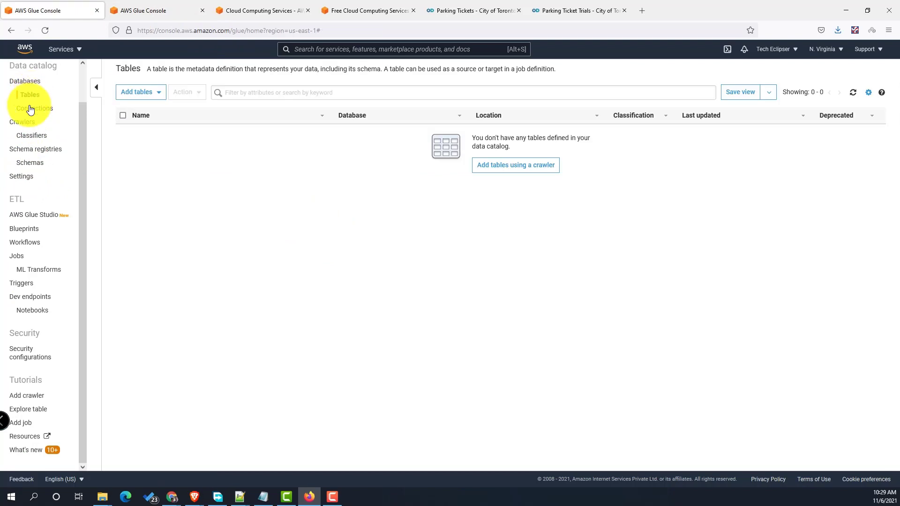
{"action": "left_click", "coordinate": [31, 109]}
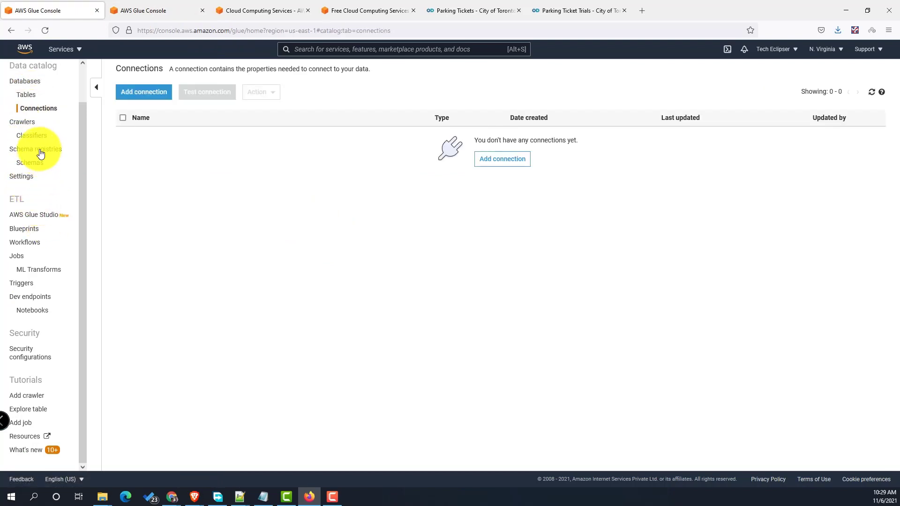
{"action": "left_click", "coordinate": [31, 124]}
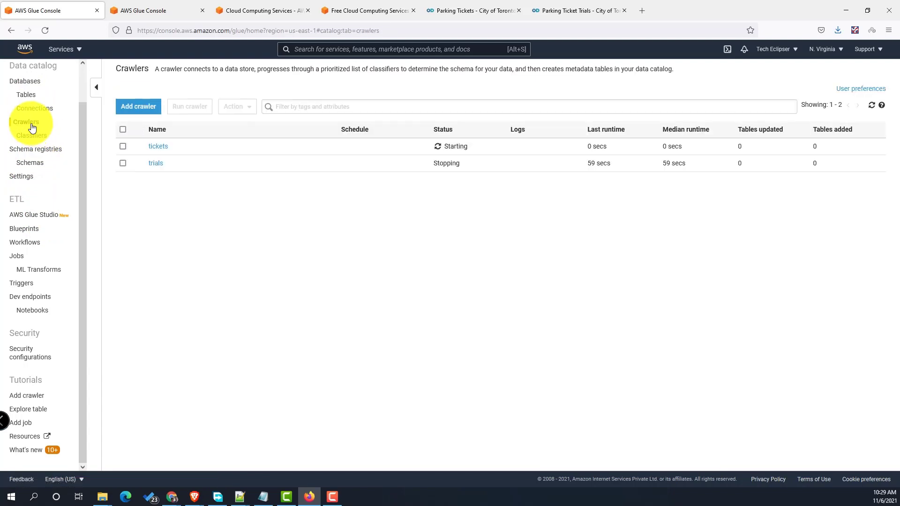
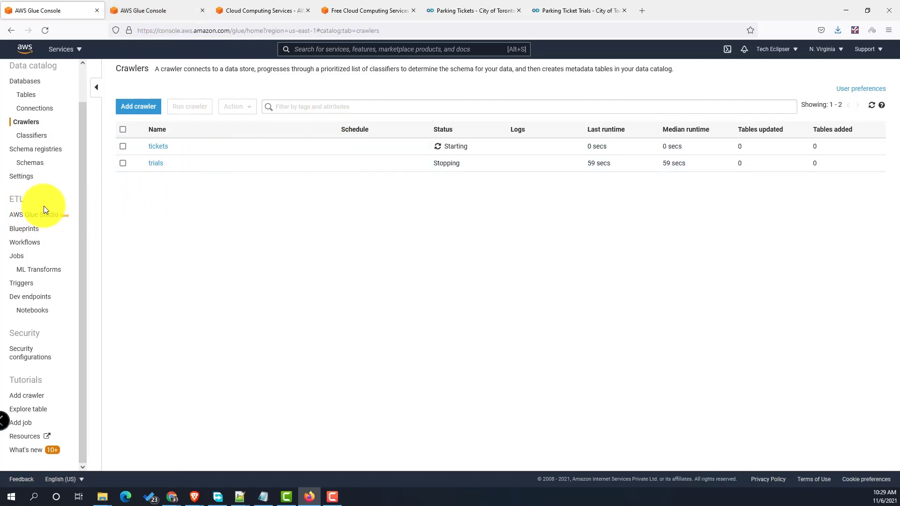
- Scroll the Crawlers list while the trials crawler finishes its run
{"action": "scroll", "coordinate": [49, 204], "scroll_direction": "up", "scroll_amount": 2}
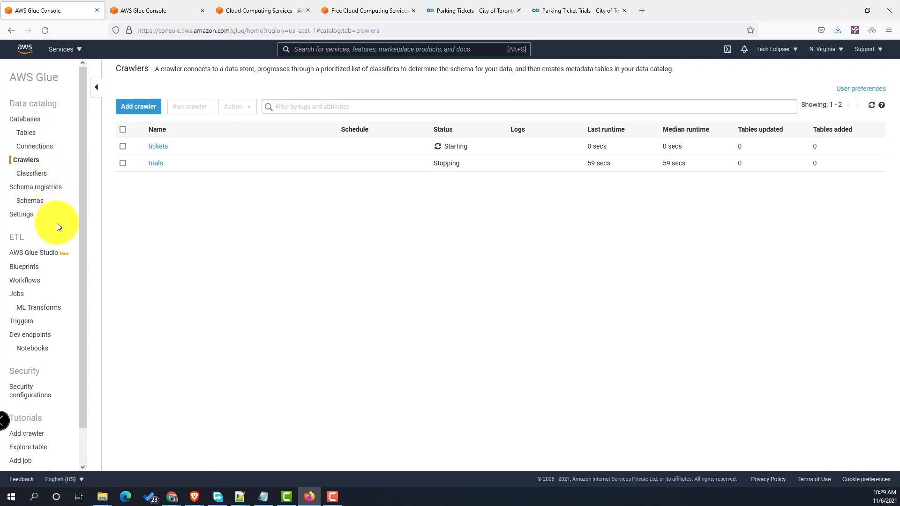
{"action": "scroll", "coordinate": [58, 223], "scroll_direction": "down", "scroll_amount": 2}
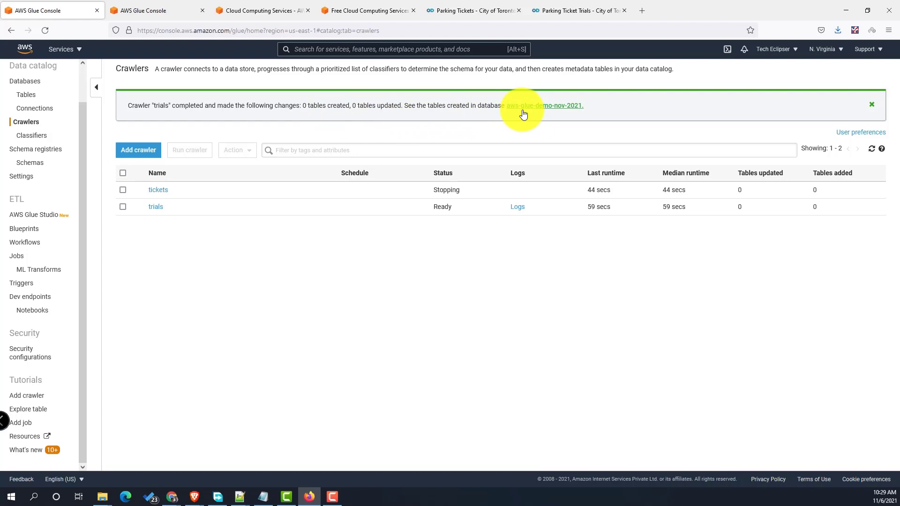
- Open the trials crawler's CloudWatch logs in a new tab and expand the S3 Access Denied error
{"action": "right_click", "coordinate": [518, 213]}
{"action": "left_click", "coordinate": [524, 233]}
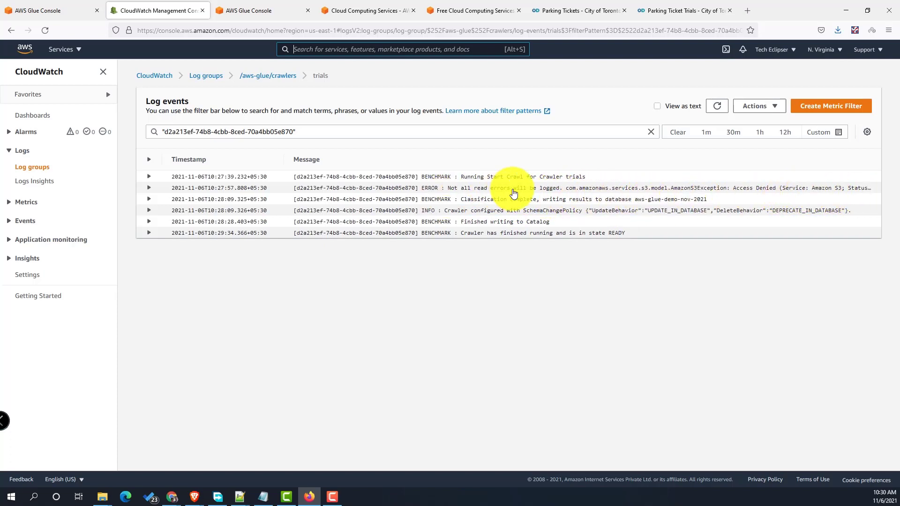
{"action": "left_click", "coordinate": [513, 193]}
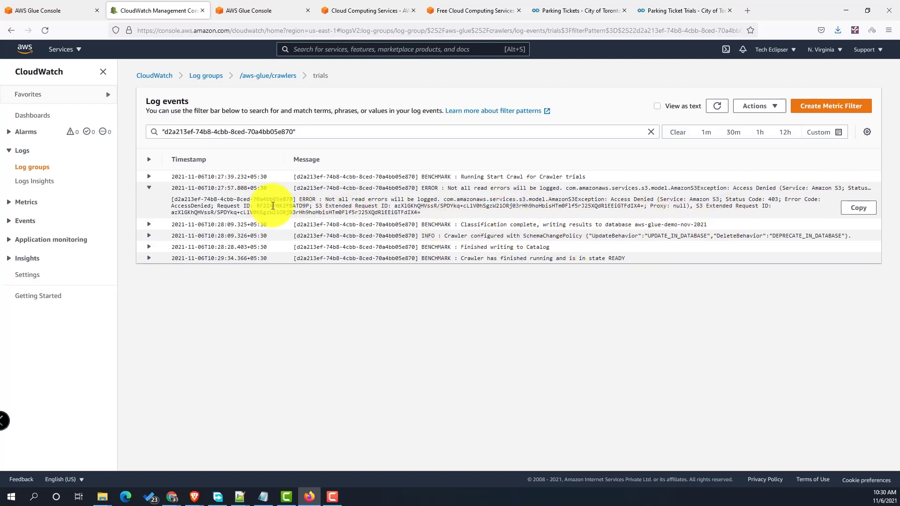
{"action": "left_click_drag", "start_coordinate": [273, 206], "coordinate": [432, 215]}
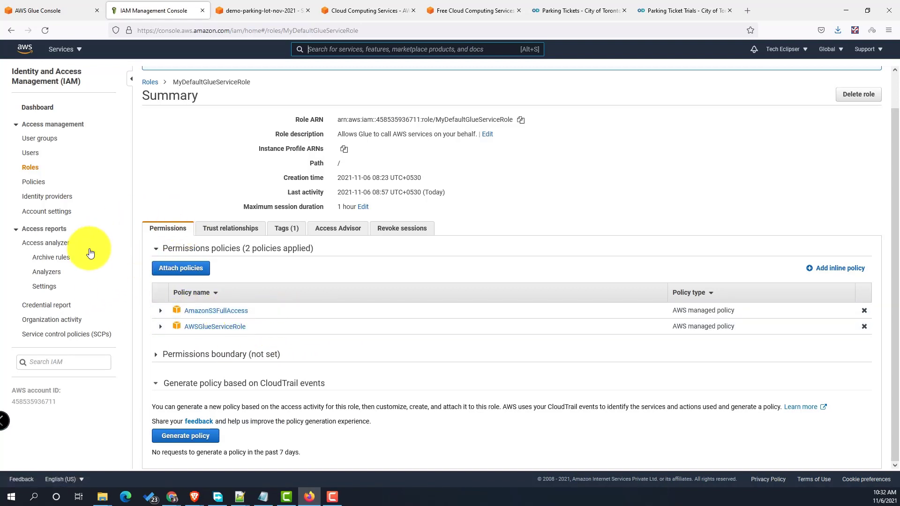
- Search policies for S3 and attach AmazonS3FullAccess to the DemoAWSGlueRole role
{"action": "left_click", "coordinate": [28, 171]}
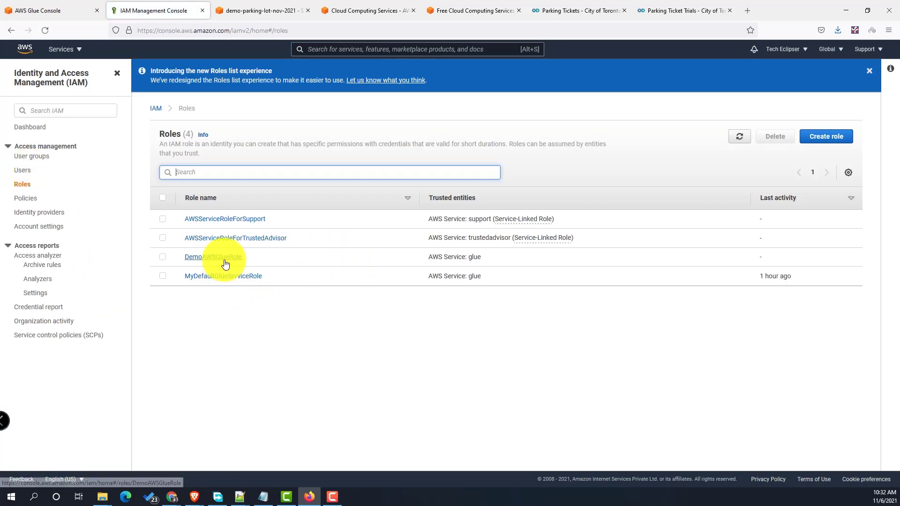
{"action": "left_click", "coordinate": [225, 262]}
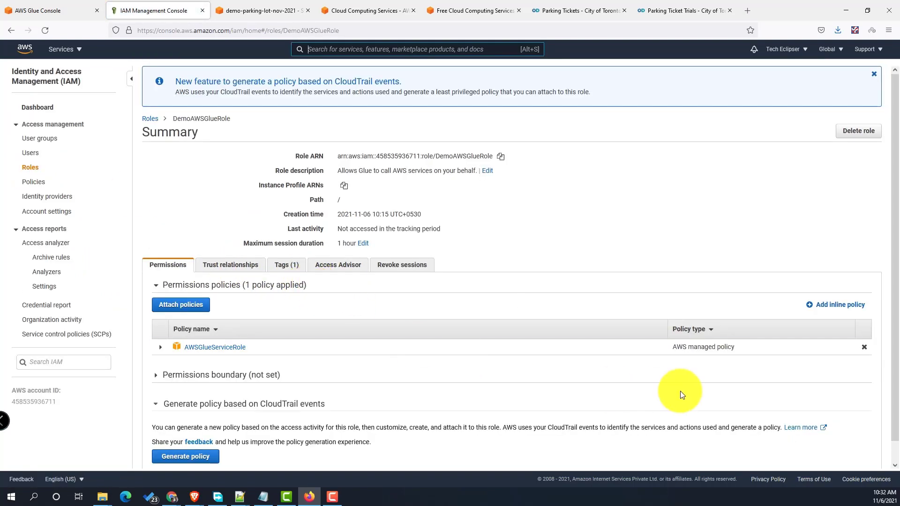
{"action": "left_click", "coordinate": [184, 305]}
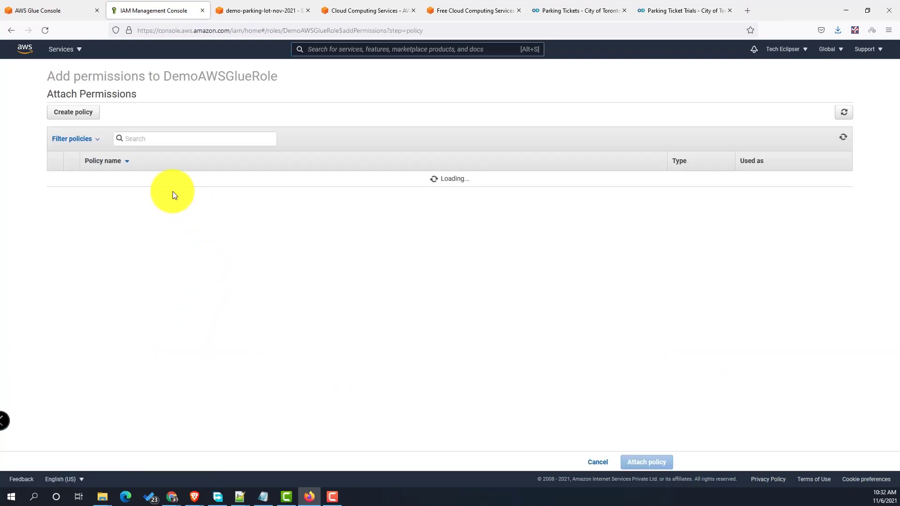
{"action": "left_click", "coordinate": [154, 139]}
{"action": "type", "text": "S3"}
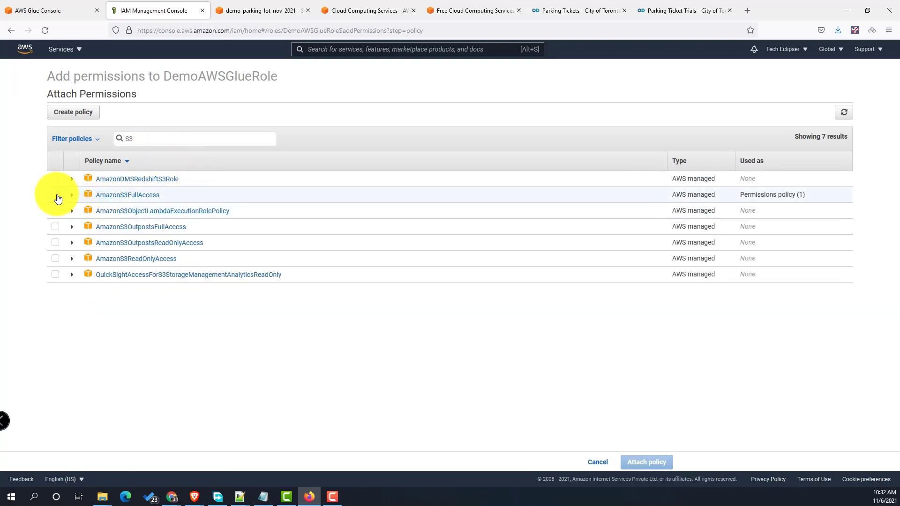
{"action": "left_click", "coordinate": [56, 197]}
{"action": "left_click", "coordinate": [633, 463]}
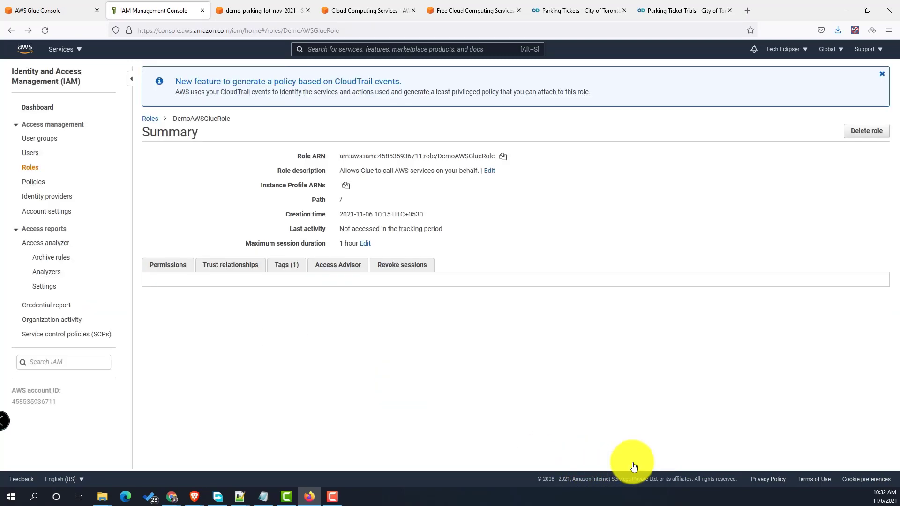
{"action": "scroll", "coordinate": [586, 346], "scroll_direction": "down", "scroll_amount": 2}
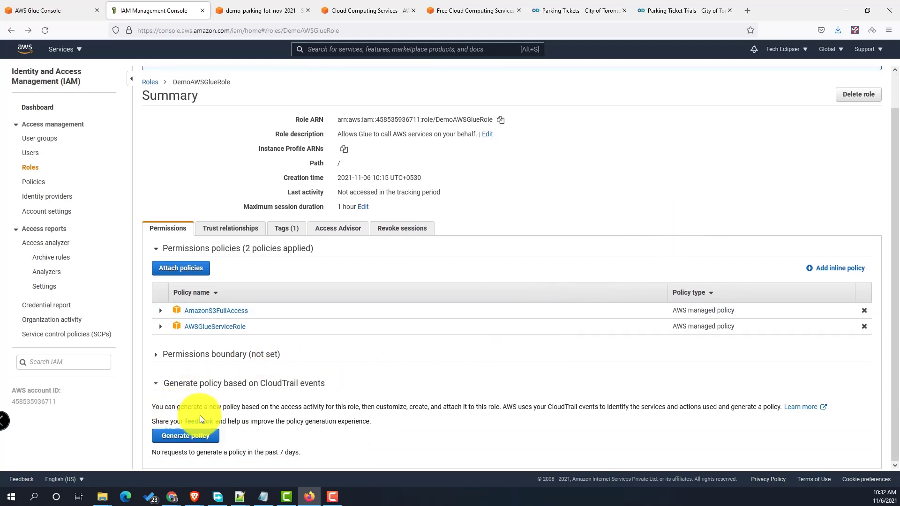
{"action": "scroll", "coordinate": [396, 406], "scroll_direction": "up", "scroll_amount": 1}
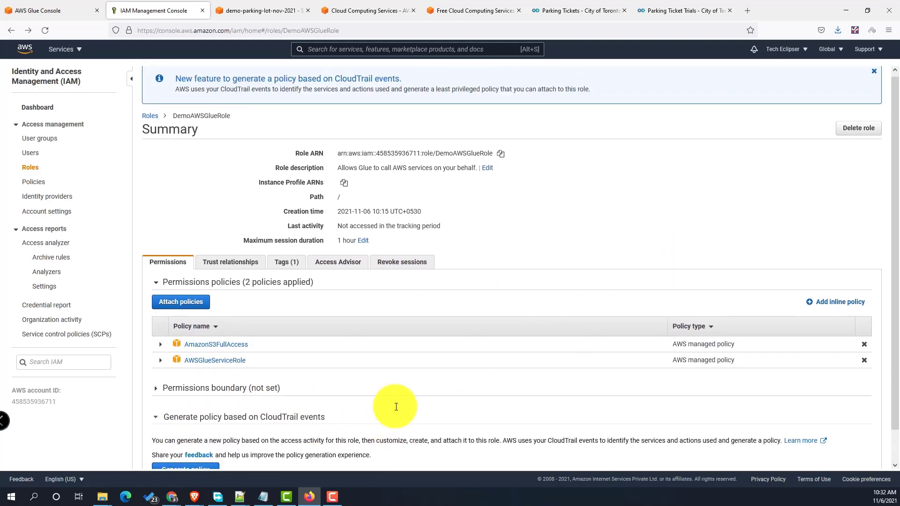
{"action": "scroll", "coordinate": [395, 408], "scroll_direction": "down", "scroll_amount": 1}
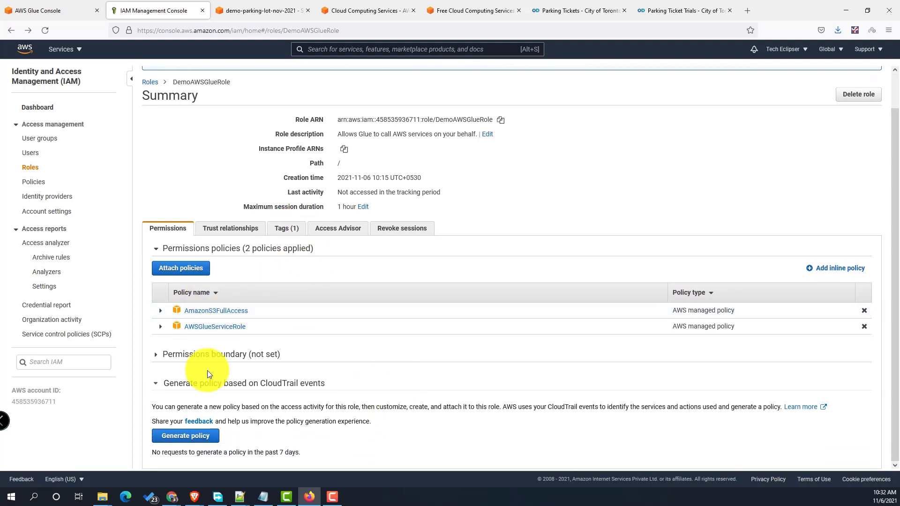
- In Glue Crawlers, select only the tickets crawler and run it again
{"action": "left_click", "coordinate": [47, 11]}
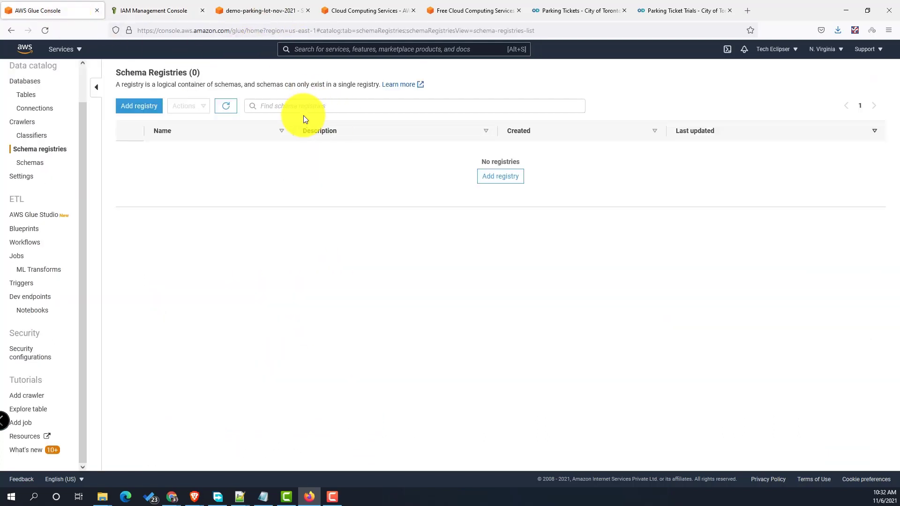
{"action": "left_click", "coordinate": [29, 123]}
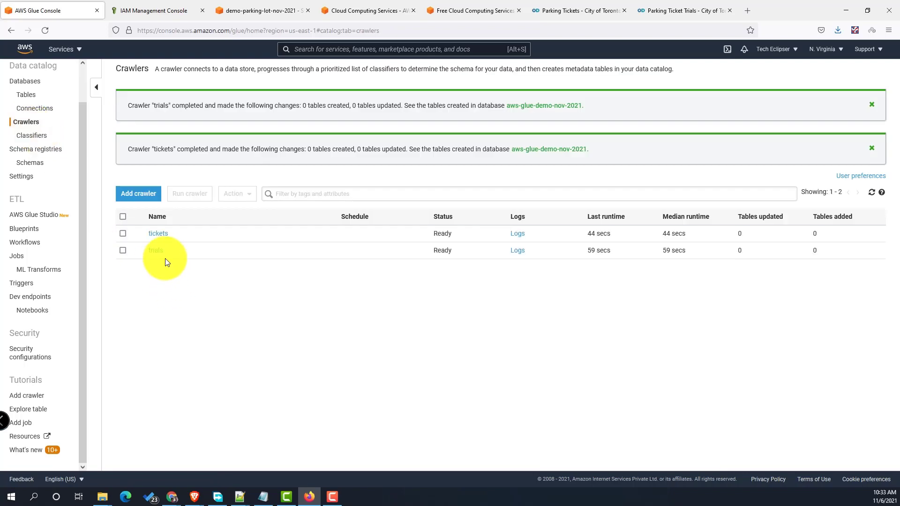
{"action": "left_click", "coordinate": [122, 217]}
{"action": "left_click", "coordinate": [244, 197]}
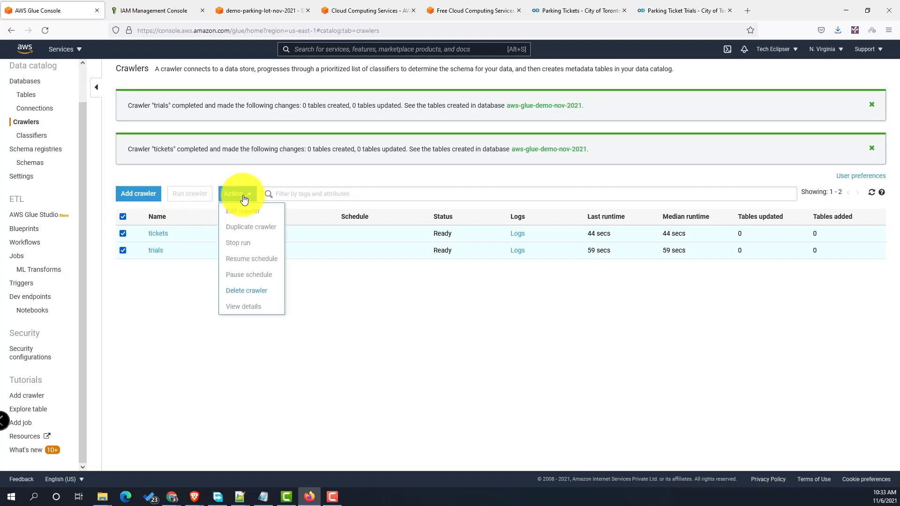
{"action": "left_click", "coordinate": [247, 291]}
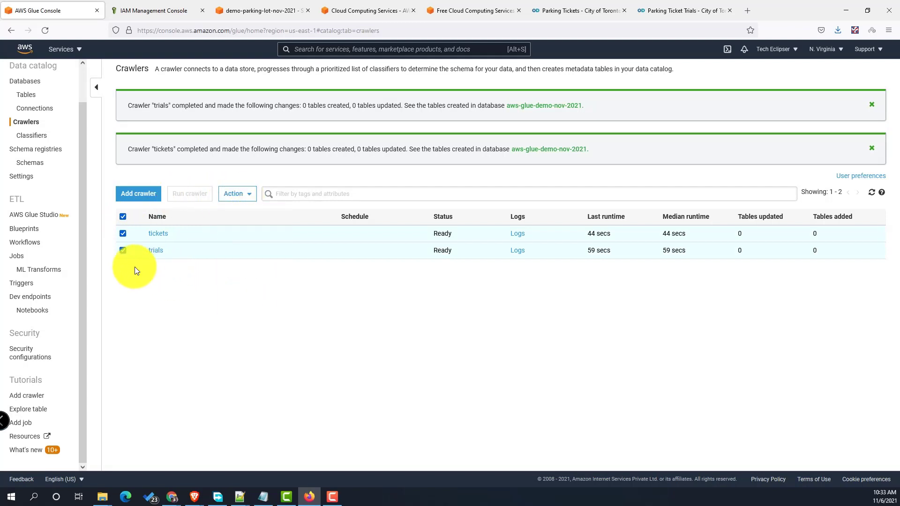
{"action": "left_click", "coordinate": [124, 251]}
{"action": "left_click", "coordinate": [192, 194]}
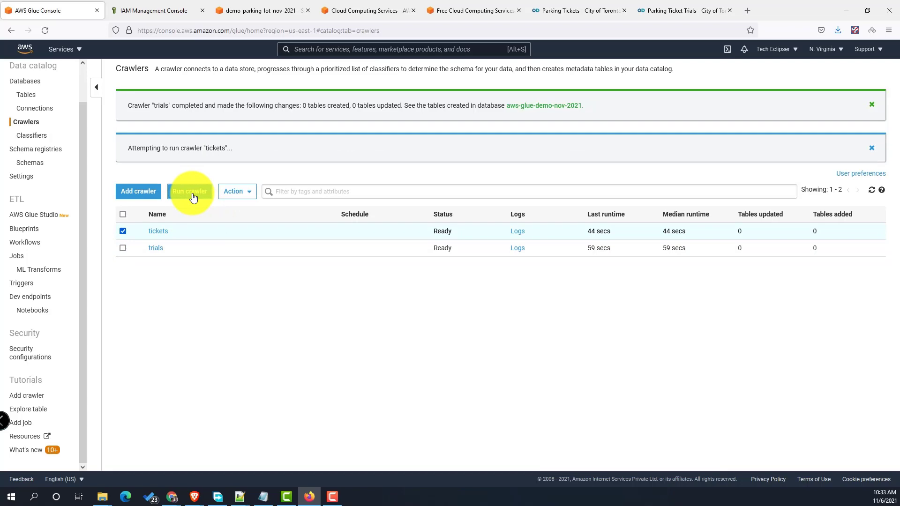
{"action": "left_click", "coordinate": [253, 9]}
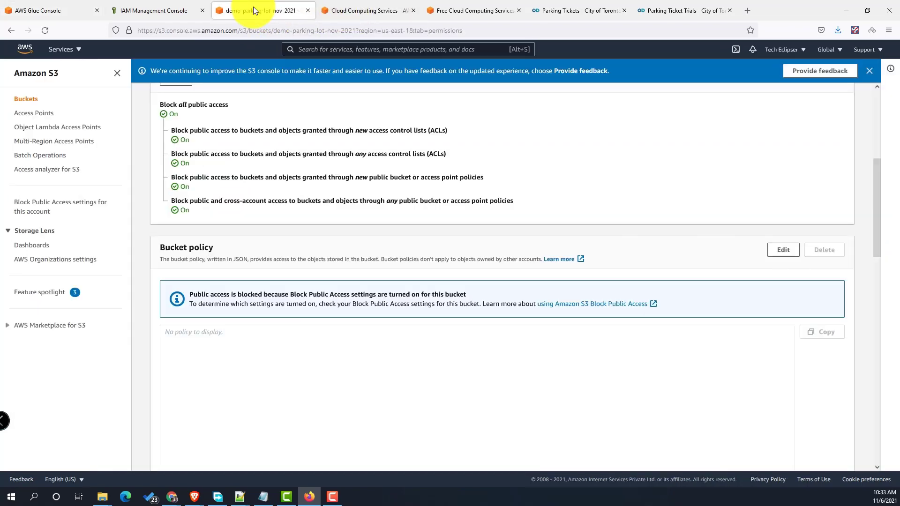
- Check the open tabs, then close the AWS Free Tier and Toronto parking tickets dataset pages
{"action": "scroll", "coordinate": [339, 189], "scroll_direction": "up", "scroll_amount": 5}
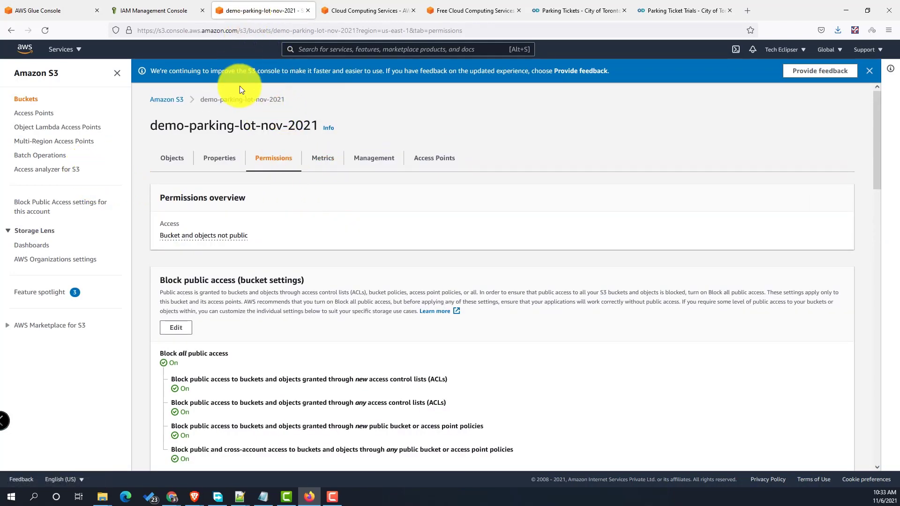
{"action": "left_click", "coordinate": [267, 30]}
{"action": "left_click", "coordinate": [49, 11]}
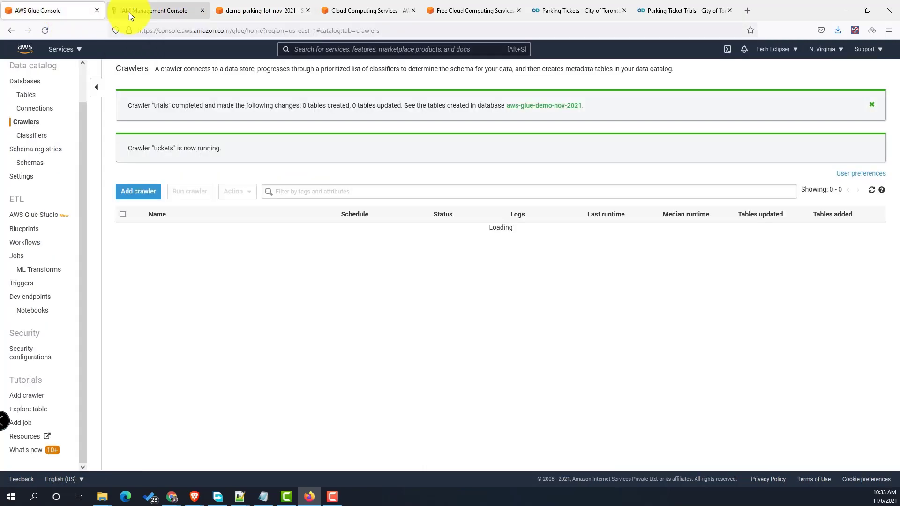
{"action": "left_click", "coordinate": [131, 12]}
{"action": "left_click", "coordinate": [253, 9]}
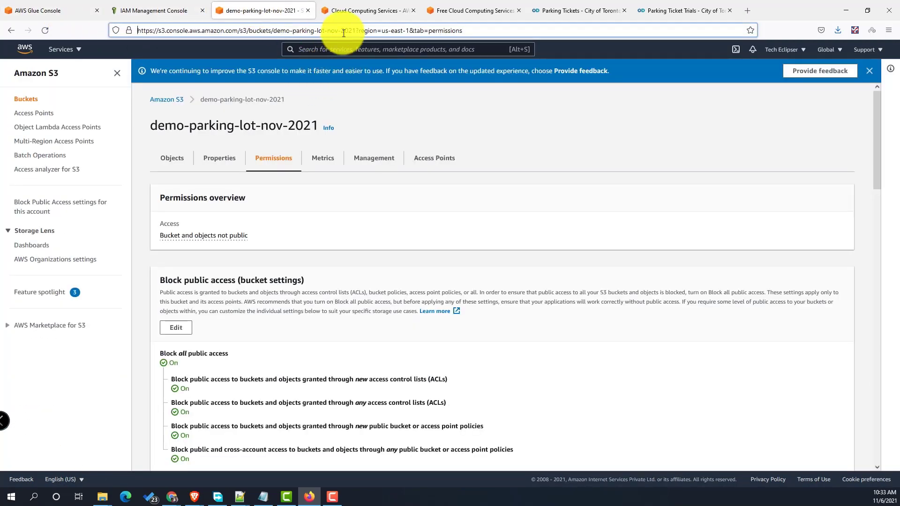
{"action": "left_click", "coordinate": [365, 12]}
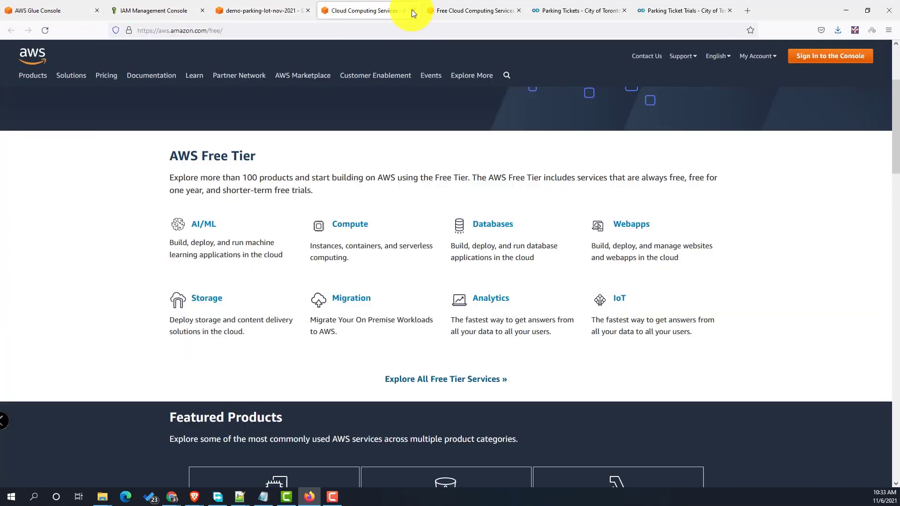
{"action": "left_click", "coordinate": [412, 10]}
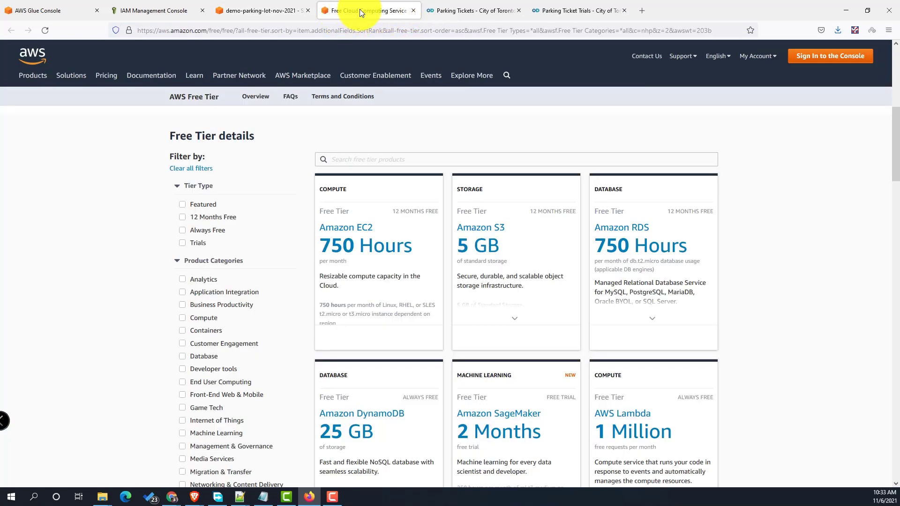
{"action": "key", "text": "ctrl+w"}
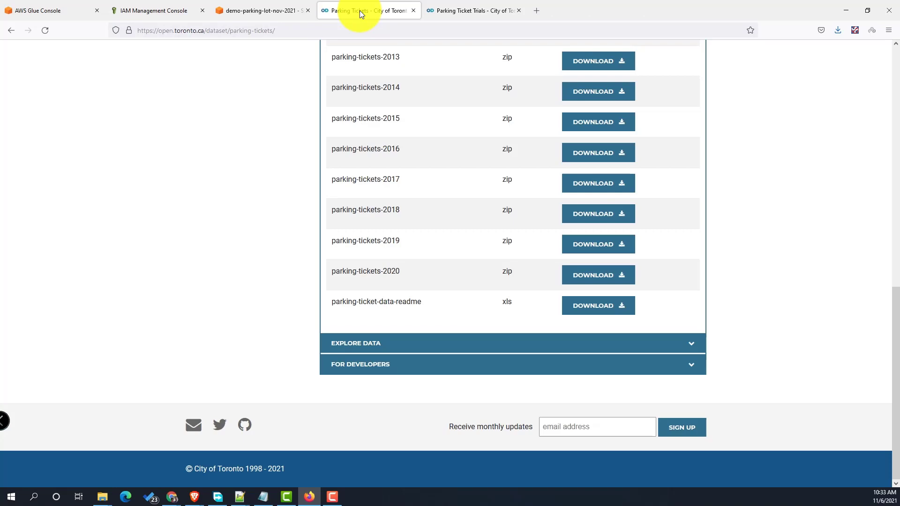
{"action": "key", "text": "ctrl+w"}
{"action": "key", "text": "ctrl+w"}
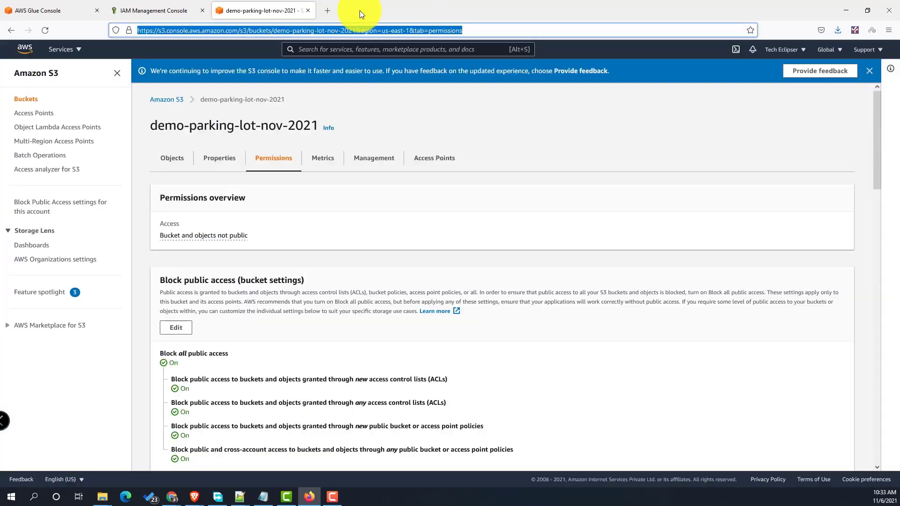
- Search the console for Athena and open the Athena service
{"action": "left_click", "coordinate": [395, 49]}
{"action": "type", "text": "Athe"}
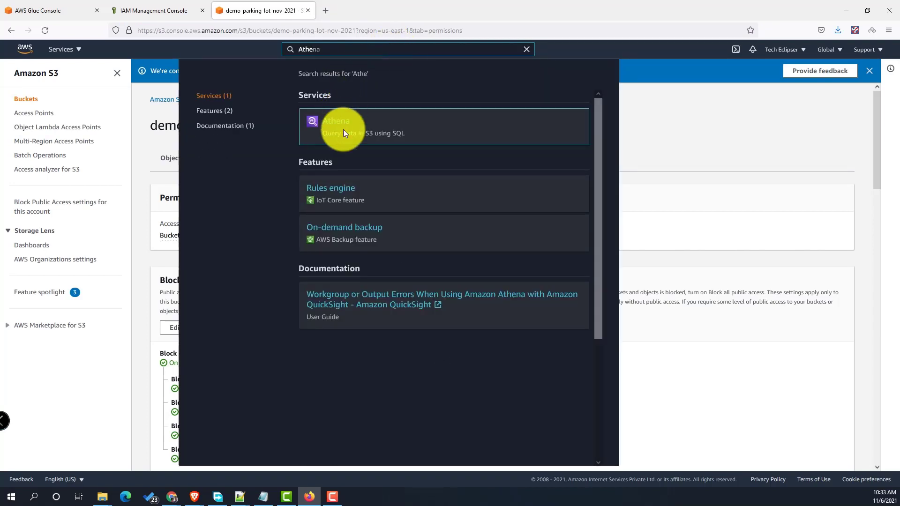
{"action": "left_click", "coordinate": [338, 124]}
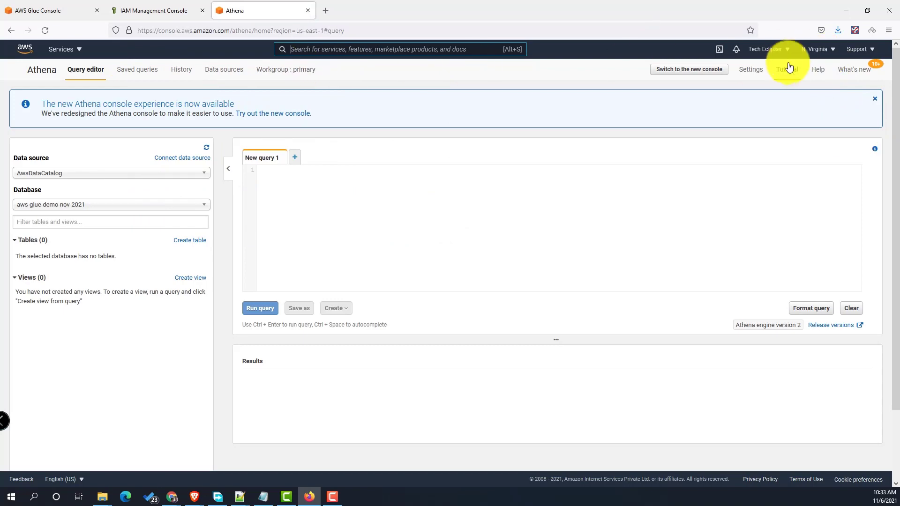
- Dismiss the crawler completion banner, rerun the trials crawler, and check the catalog Tables list
{"action": "left_click", "coordinate": [145, 11]}
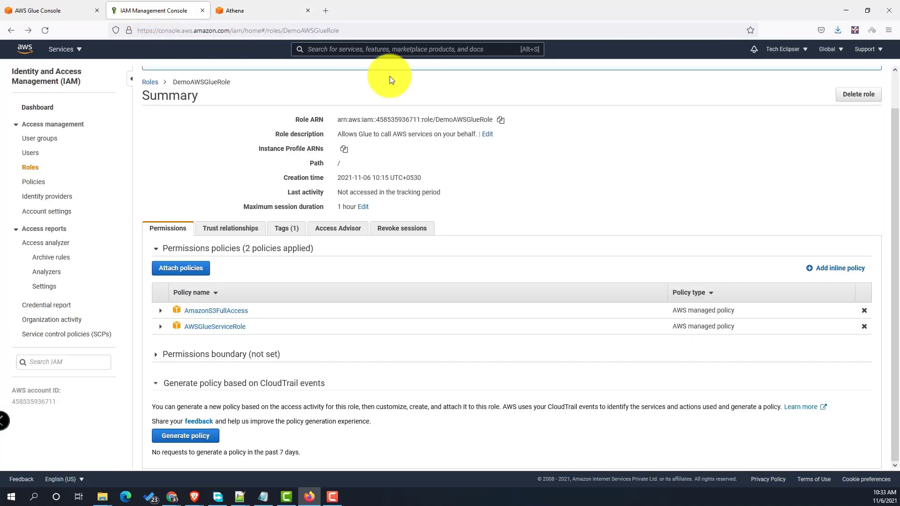
{"action": "left_click", "coordinate": [77, 10]}
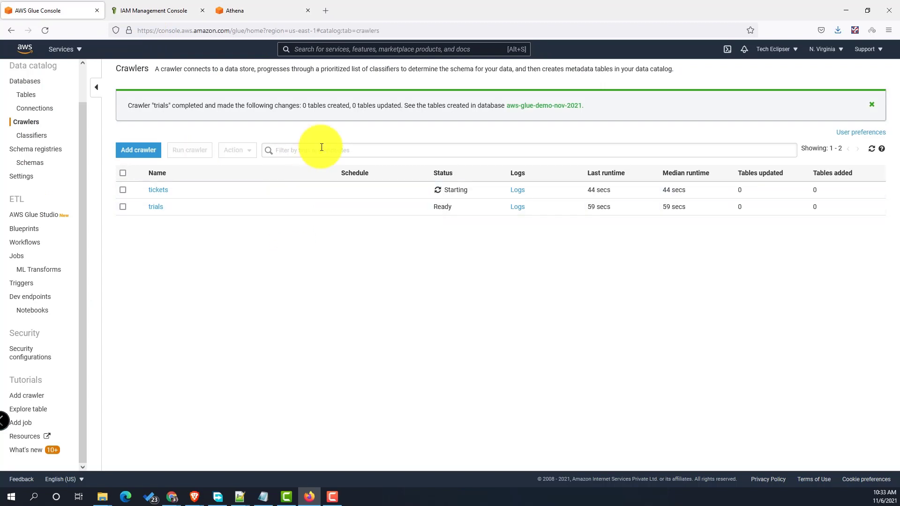
{"action": "left_click", "coordinate": [870, 105]}
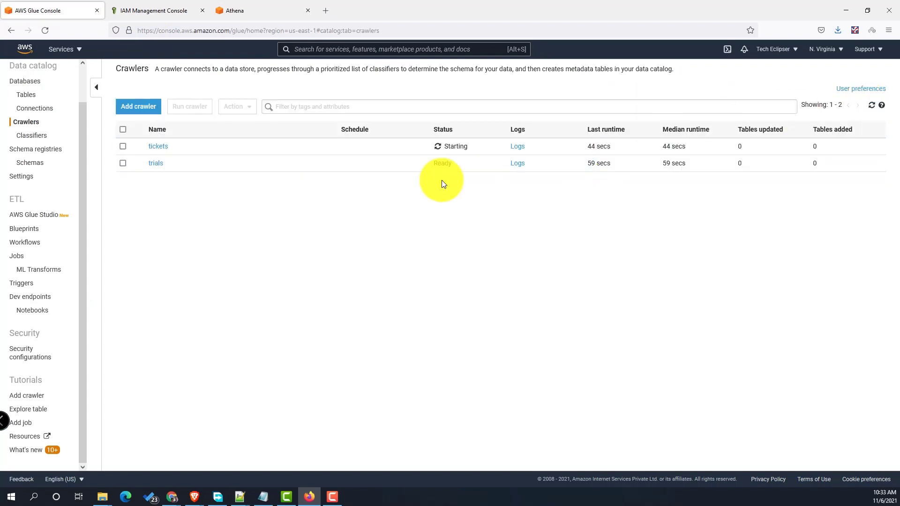
{"action": "left_click", "coordinate": [122, 164]}
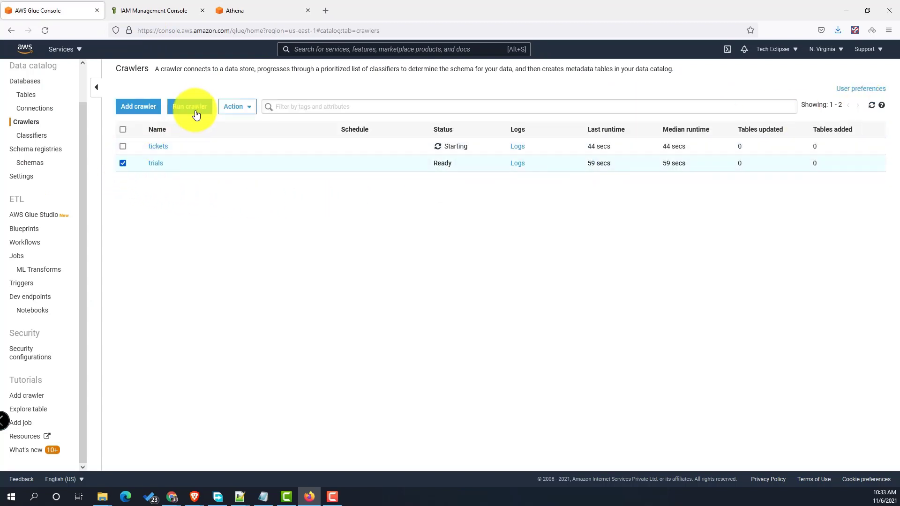
{"action": "left_click", "coordinate": [190, 107]}
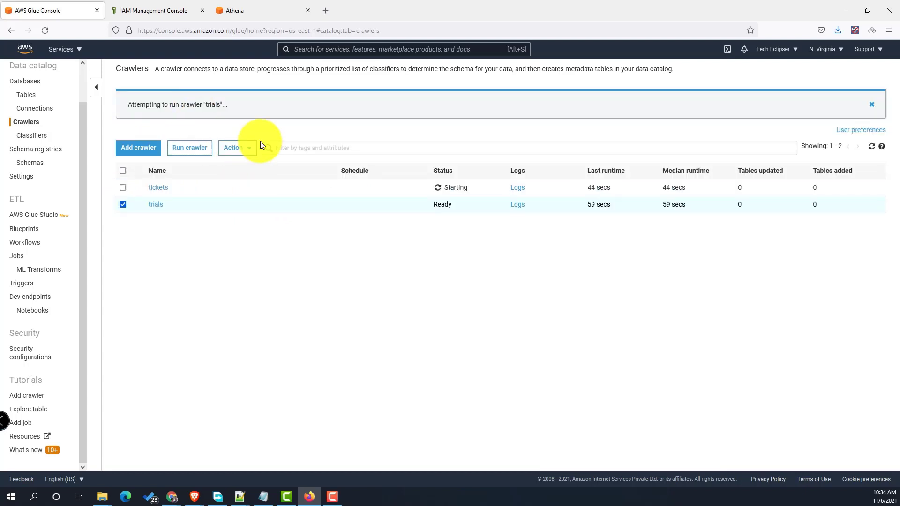
{"action": "left_click", "coordinate": [23, 96]}
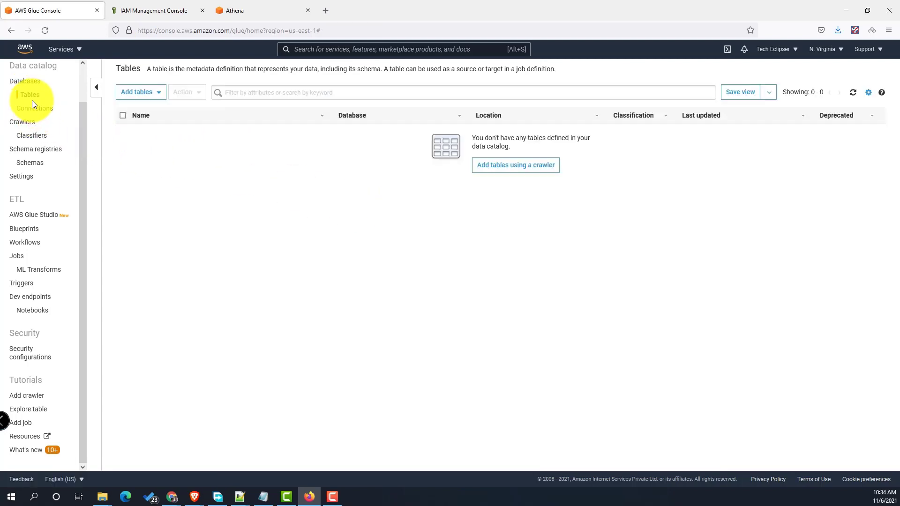
{"action": "left_click", "coordinate": [245, 10]}
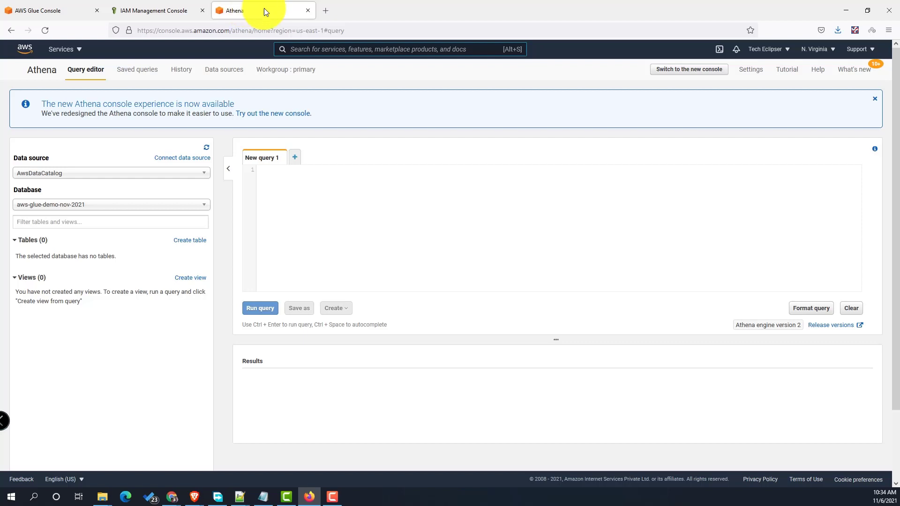
- Open S3 in a new tab and browse into the demo-parking-lot-nov-2021 bucket
{"action": "left_click", "coordinate": [313, 49]}
{"action": "type", "text": "S3"}
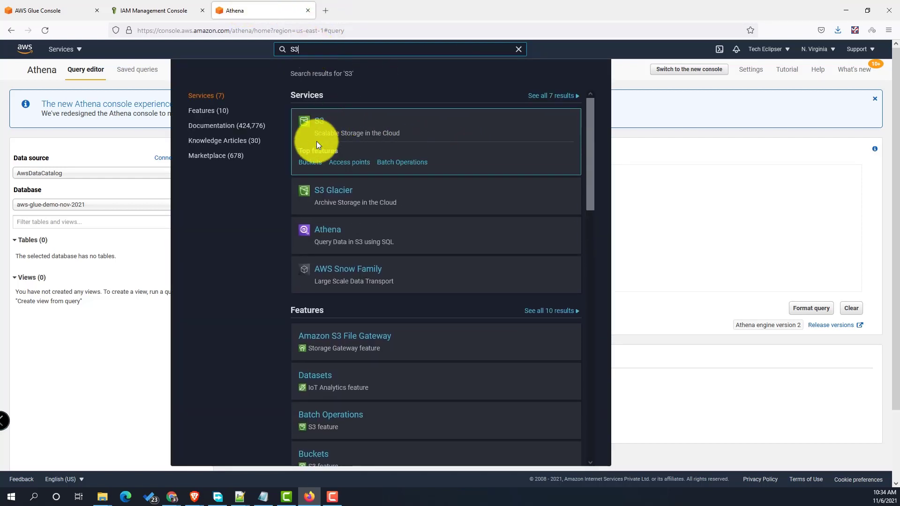
{"action": "right_click", "coordinate": [321, 124]}
{"action": "left_click", "coordinate": [347, 131]}
{"action": "left_click", "coordinate": [355, 14]}
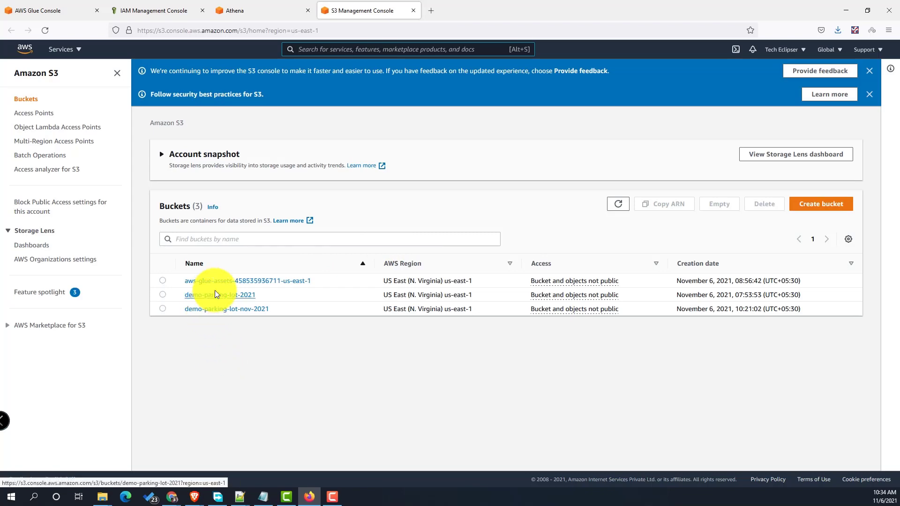
{"action": "left_click", "coordinate": [213, 309]}
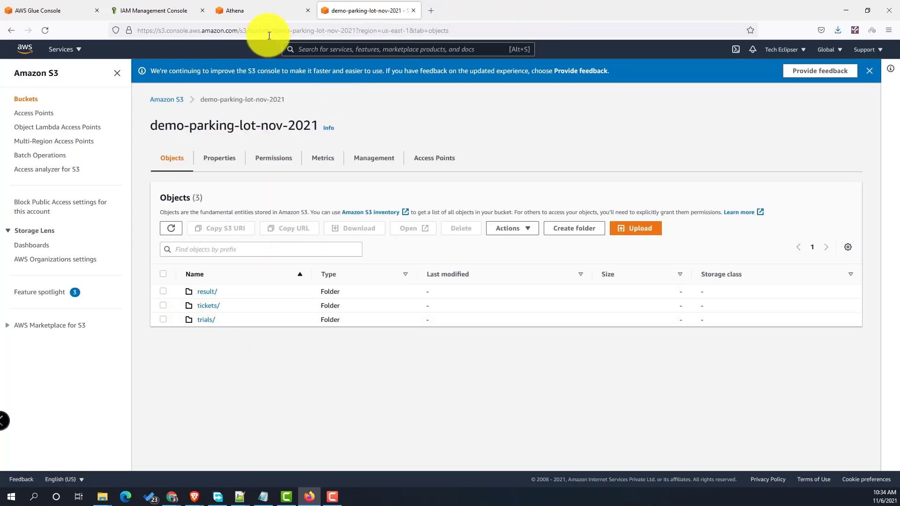
- Glance at the Athena editor, then search the console for 'AWS Glue'
{"action": "left_click", "coordinate": [262, 5]}
{"action": "left_click", "coordinate": [357, 7]}
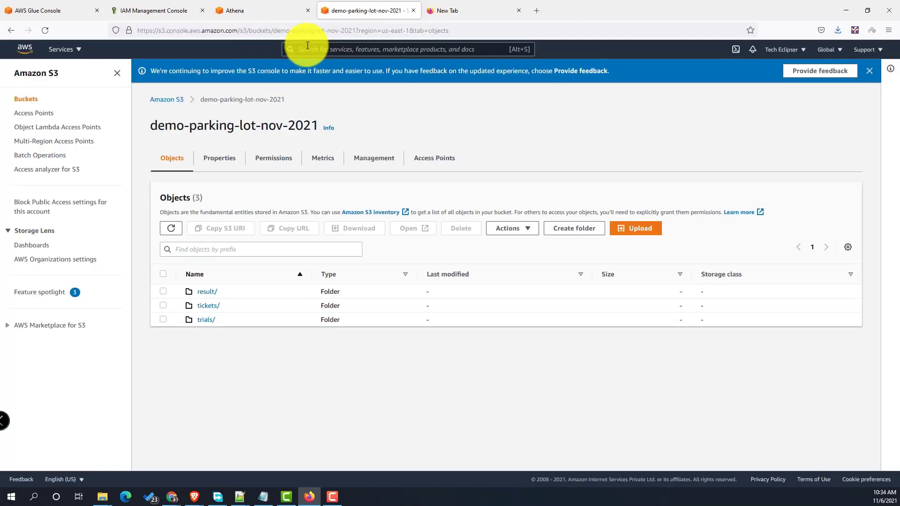
{"action": "left_click", "coordinate": [307, 48]}
{"action": "type", "text": "AWS "}
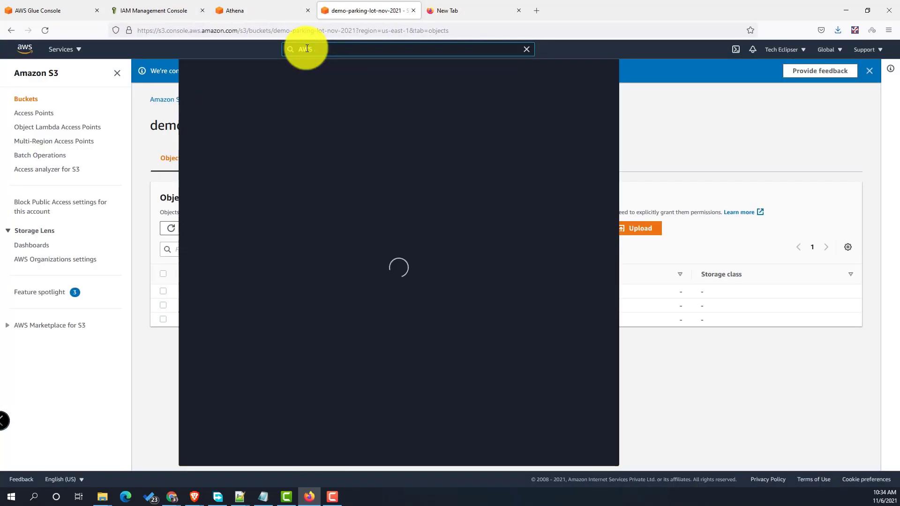
{"action": "type", "text": "Glue"}
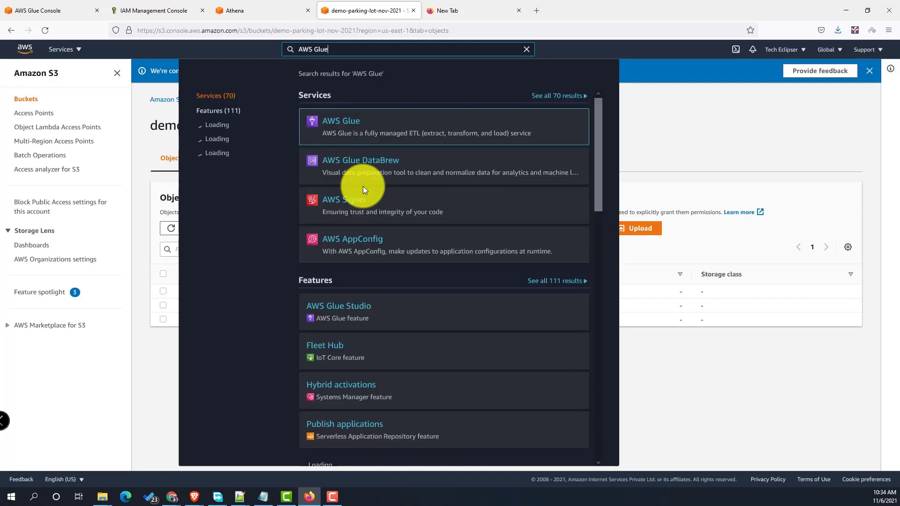
- Open AWS Glue Studio in a new tab, reorder the tabs, and check the crawlers' status
{"action": "right_click", "coordinate": [331, 163]}
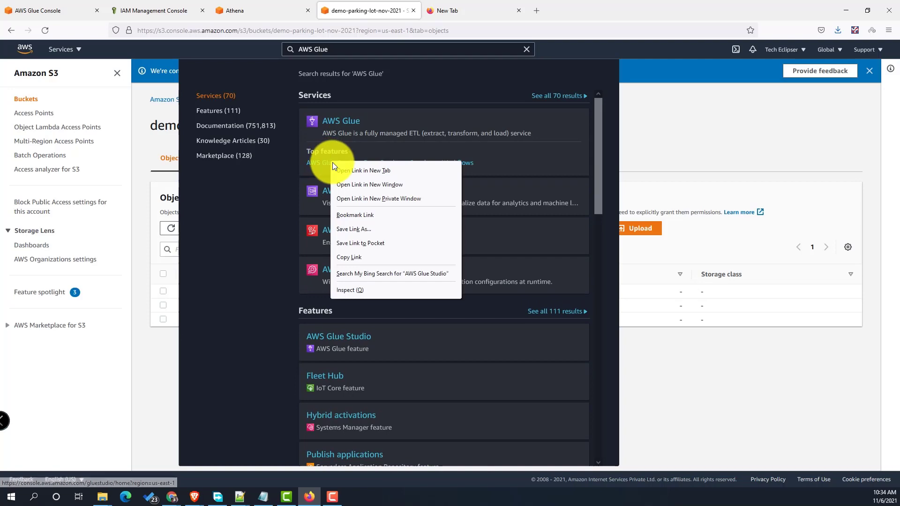
{"action": "left_click", "coordinate": [335, 165]}
{"action": "left_click", "coordinate": [455, 10]}
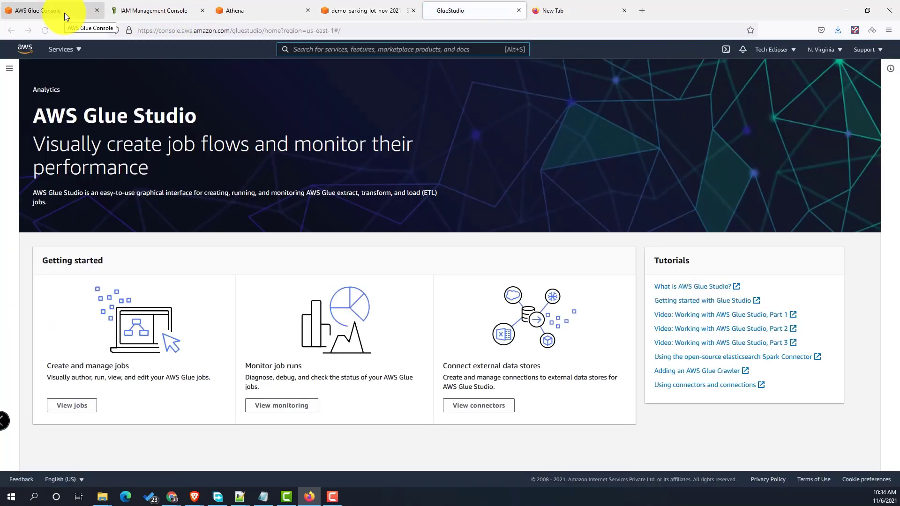
{"action": "left_click_drag", "start_coordinate": [64, 12], "coordinate": [143, 6]}
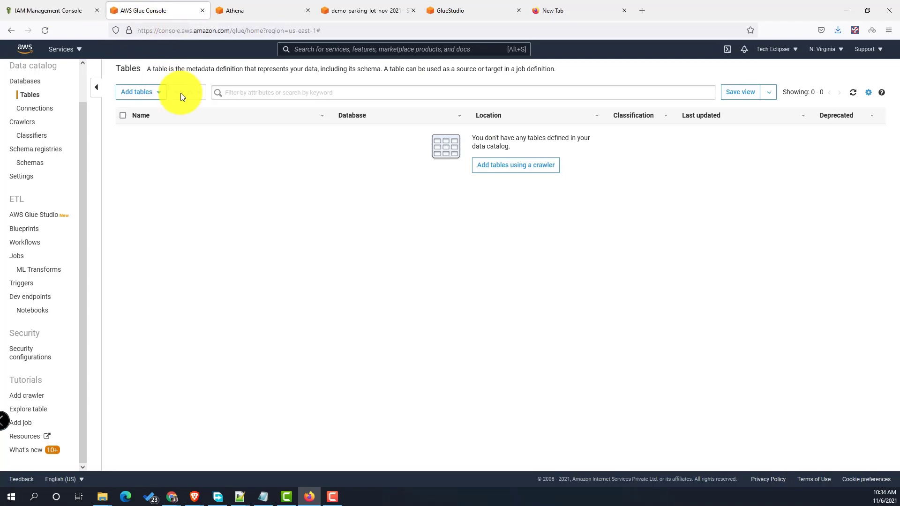
{"action": "left_click", "coordinate": [60, 12]}
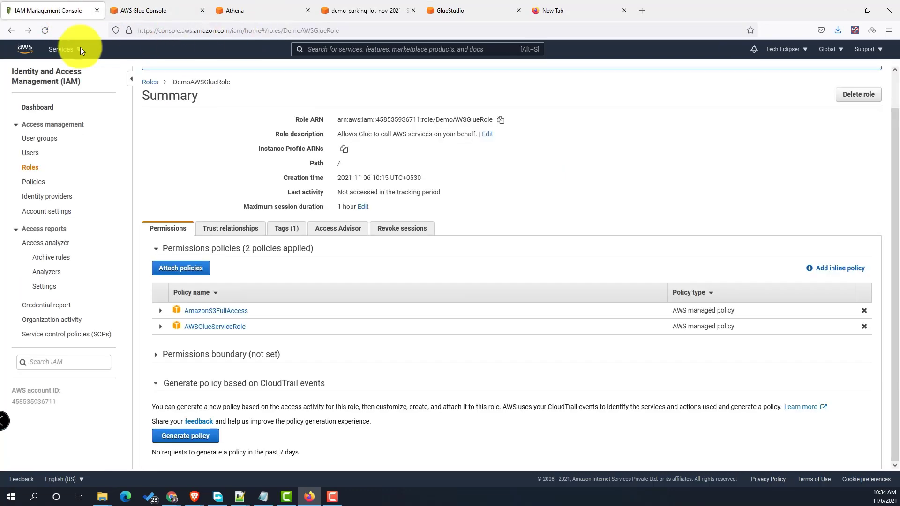
{"action": "left_click", "coordinate": [157, 14]}
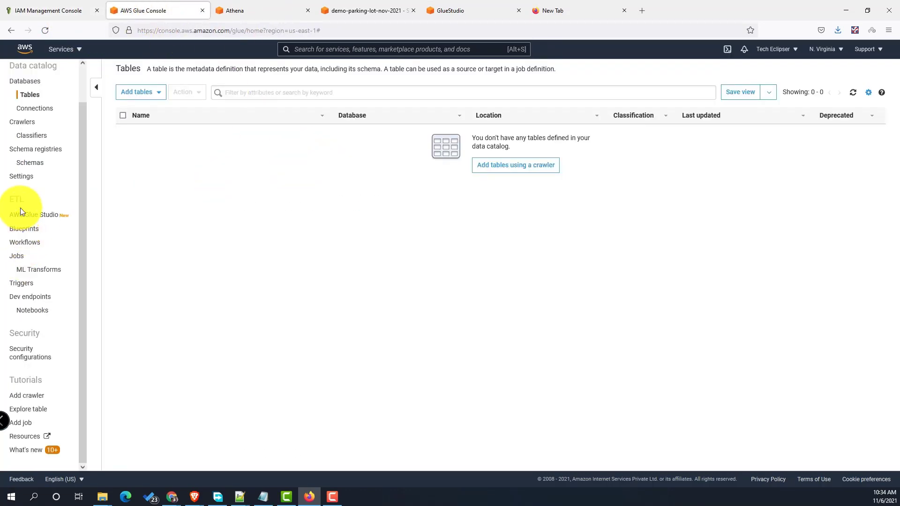
{"action": "left_click", "coordinate": [29, 125]}
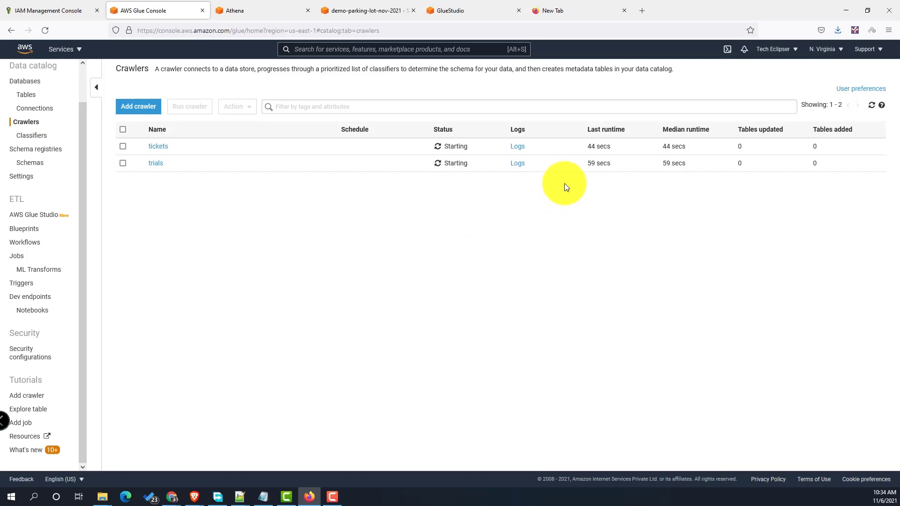
{"action": "left_click", "coordinate": [451, 10]}
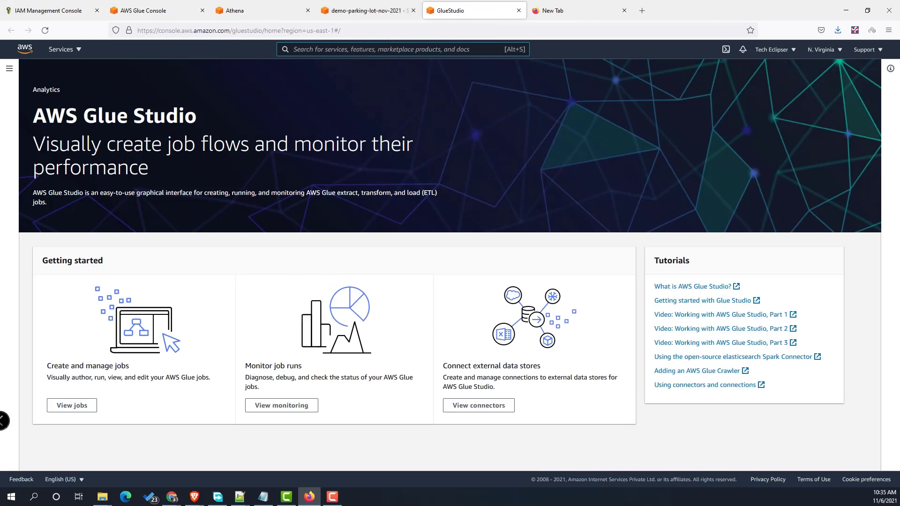
- Create a visual job from the source-and-target template and select its S3 source node
{"action": "left_click", "coordinate": [83, 399]}
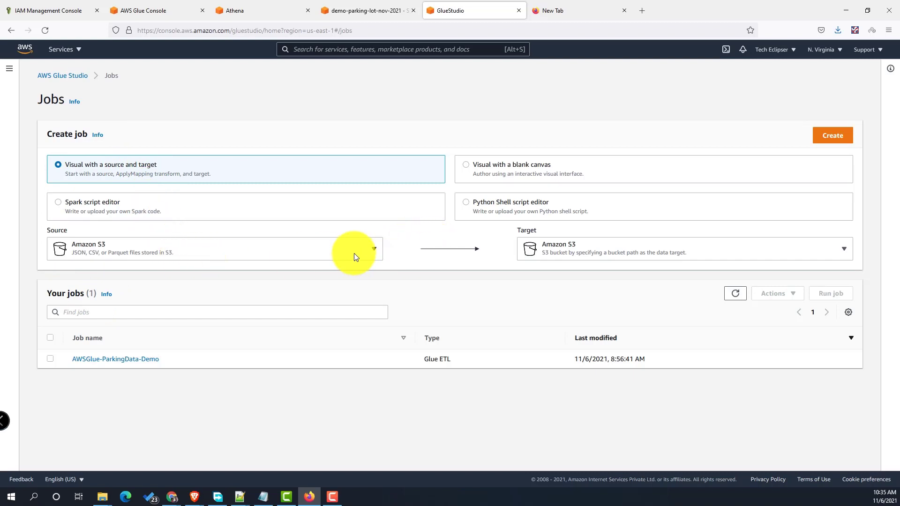
{"action": "left_click", "coordinate": [829, 137]}
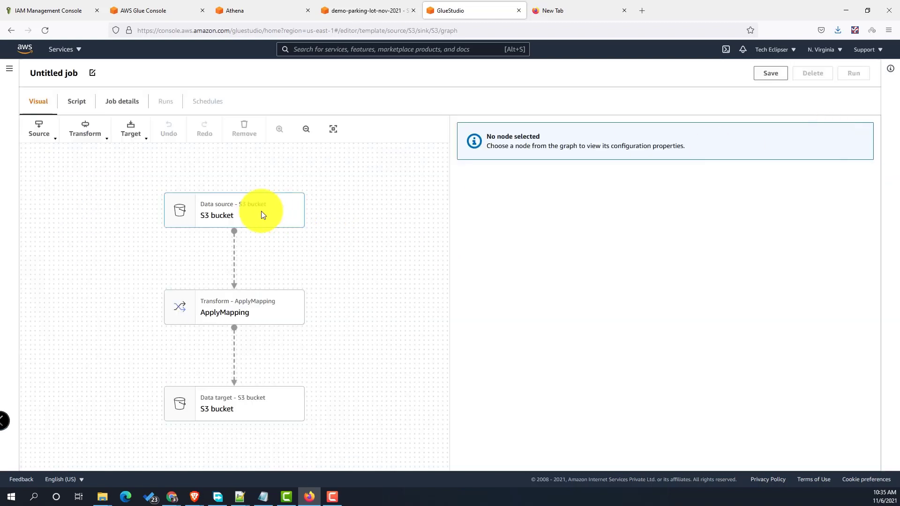
{"action": "left_click", "coordinate": [261, 213]}
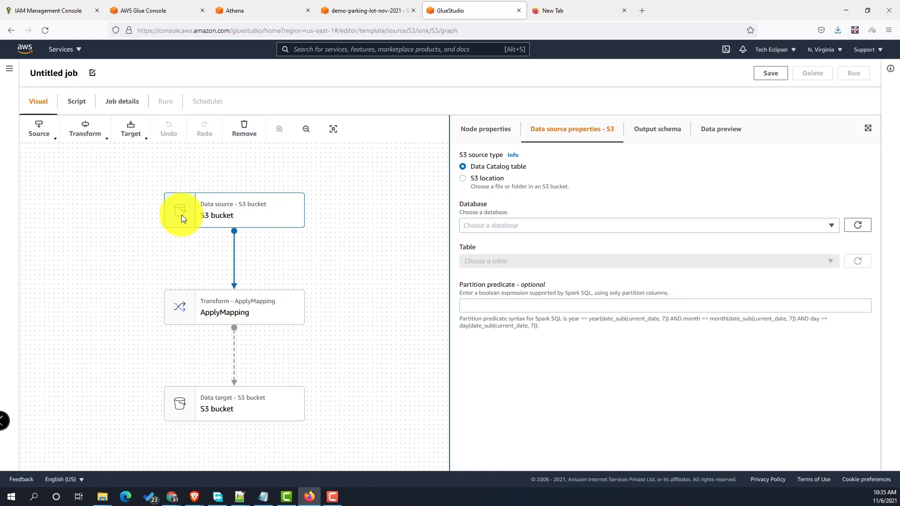
- Remove the S3 source, ApplyMapping and S3 target nodes from the job graph
{"action": "left_click", "coordinate": [244, 129]}
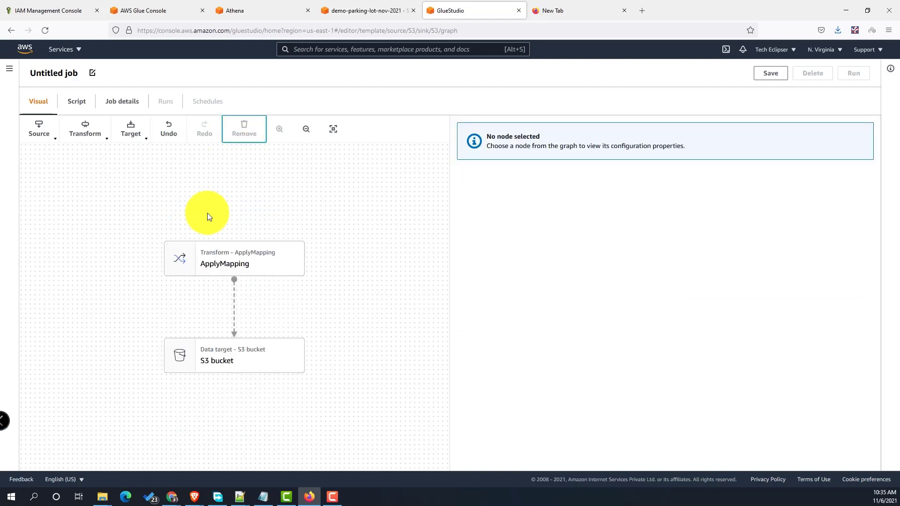
{"action": "left_click", "coordinate": [211, 261]}
{"action": "left_click", "coordinate": [244, 129]}
{"action": "left_click", "coordinate": [215, 310]}
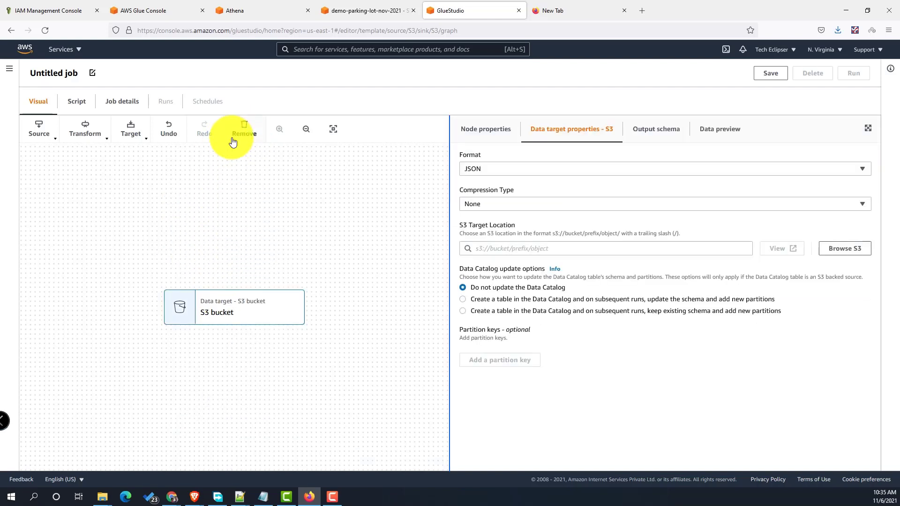
{"action": "left_click", "coordinate": [234, 140]}
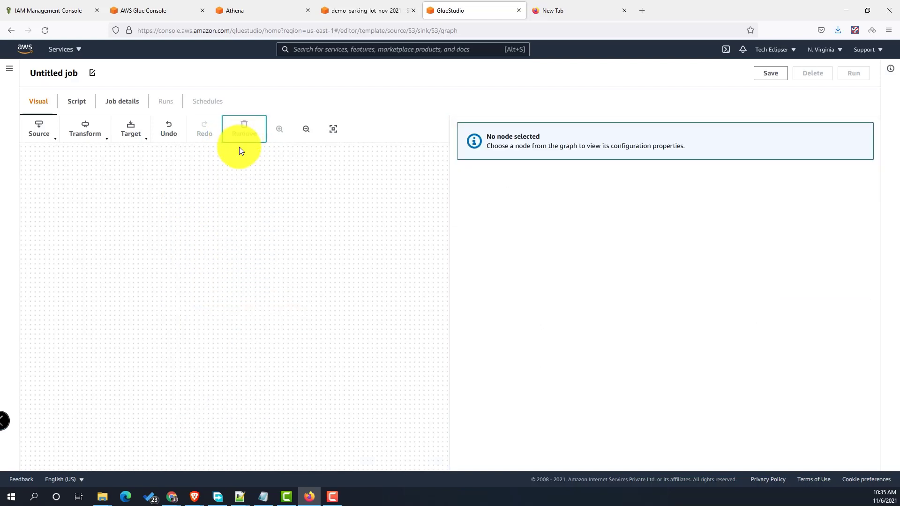
- Rename the job from Untitled job to AWSGlue-Demo-Nov-2021
{"action": "left_click", "coordinate": [88, 74]}
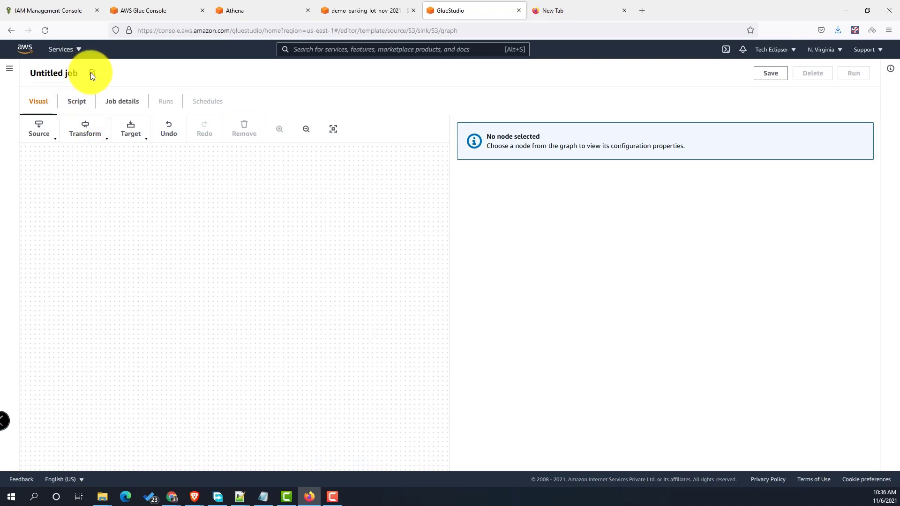
{"action": "left_click", "coordinate": [92, 73]}
{"action": "left_click_drag", "start_coordinate": [76, 74], "coordinate": [18, 74]}
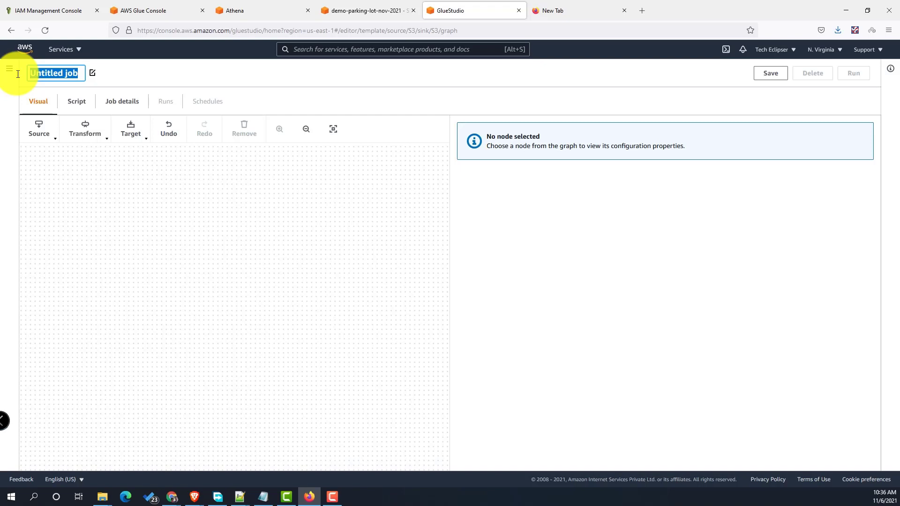
{"action": "type", "text": "AWS"}
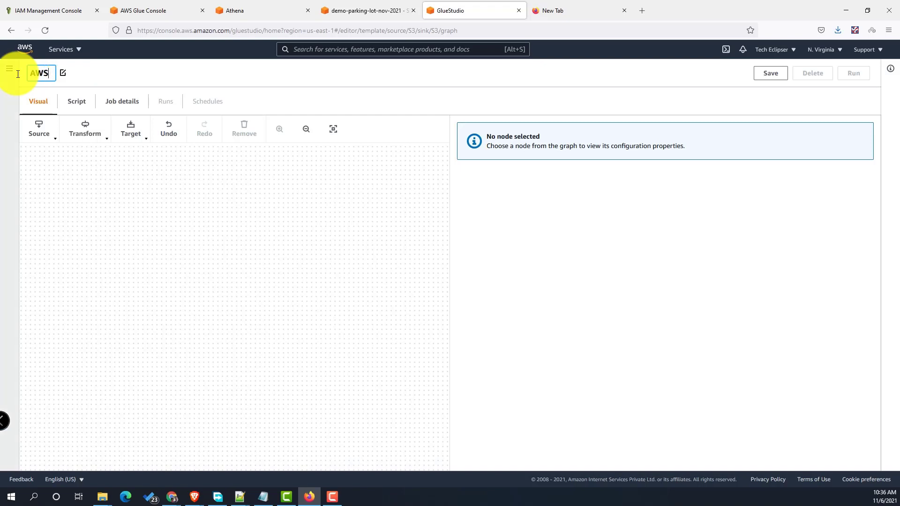
{"action": "type", "text": "Glue-Demo-"}
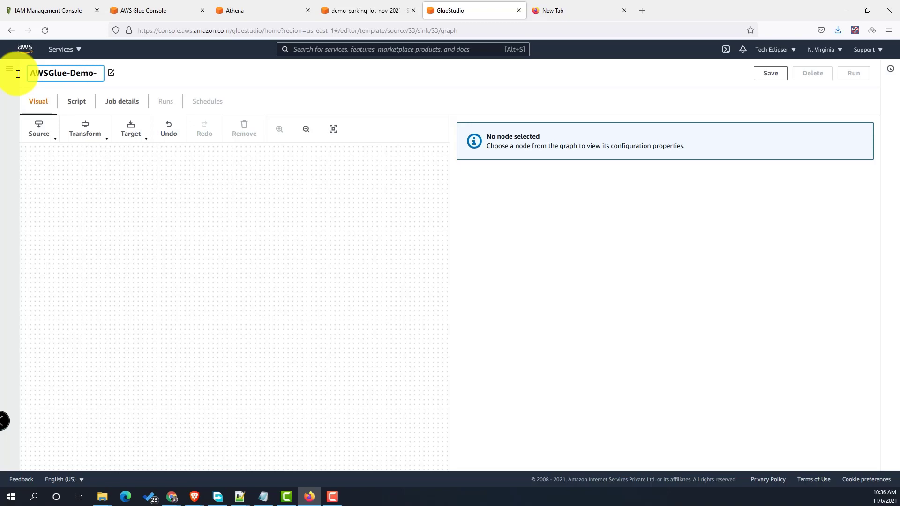
{"action": "type", "text": "Nov-2021"}
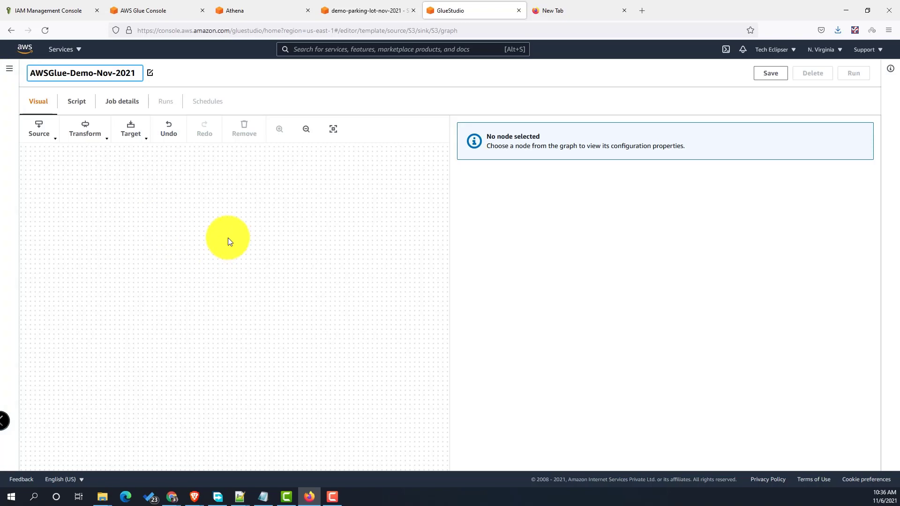
{"action": "left_click", "coordinate": [157, 195]}
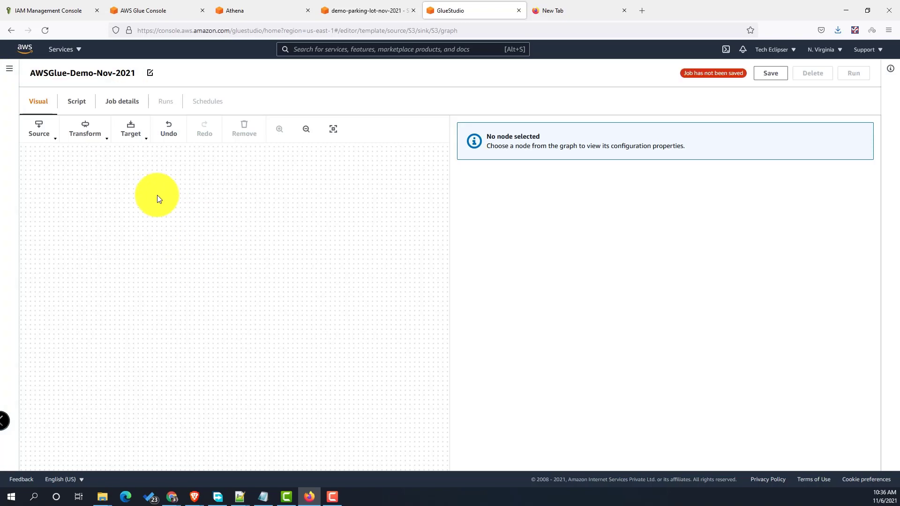
- Browse the available data sources and transforms in Glue Studio
{"action": "left_click", "coordinate": [47, 135]}
{"action": "scroll", "coordinate": [181, 225], "scroll_direction": "down", "scroll_amount": 2}
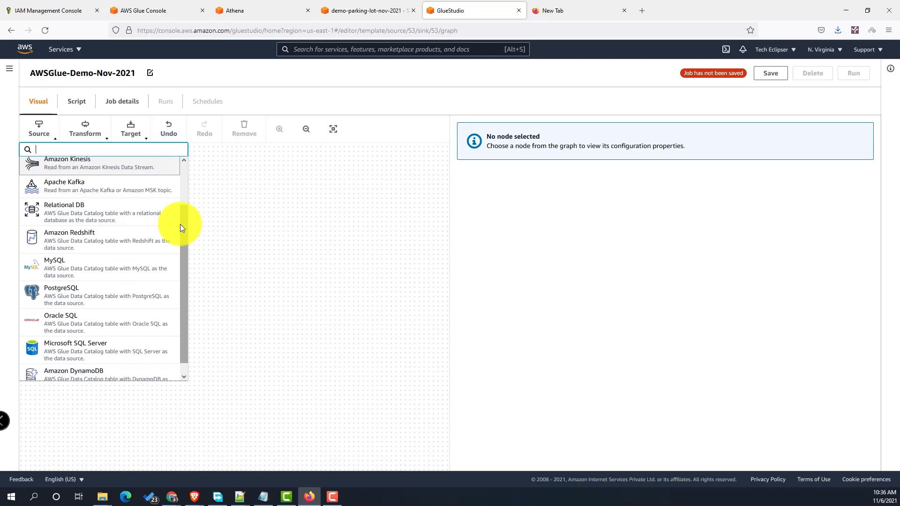
{"action": "left_click", "coordinate": [79, 134]}
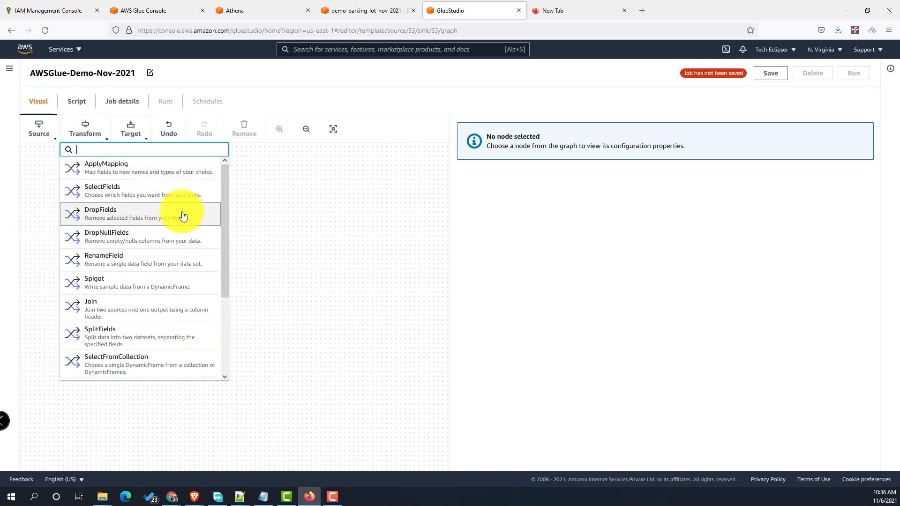
{"action": "scroll", "coordinate": [185, 216], "scroll_direction": "down", "scroll_amount": 4}
{"action": "scroll", "coordinate": [187, 217], "scroll_direction": "up", "scroll_amount": 3}
{"action": "scroll", "coordinate": [187, 217], "scroll_direction": "up", "scroll_amount": 1}
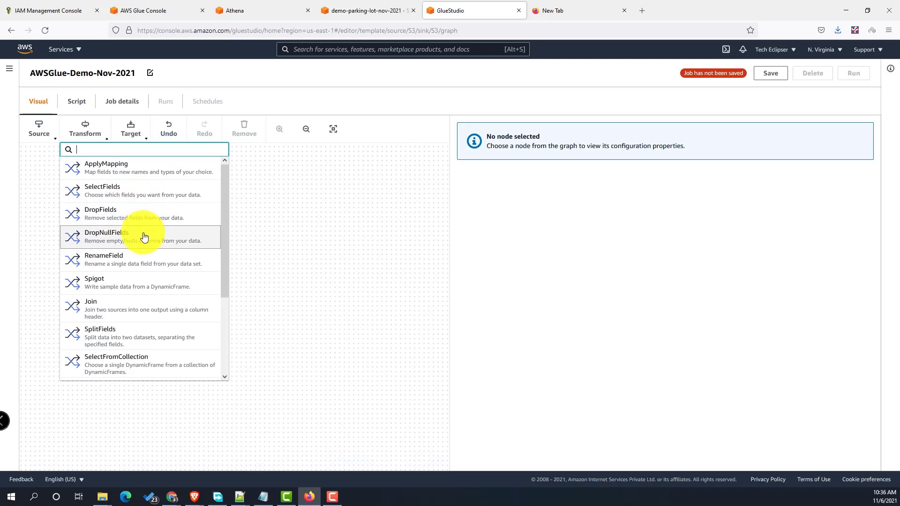
{"action": "scroll", "coordinate": [144, 236], "scroll_direction": "down", "scroll_amount": 3}
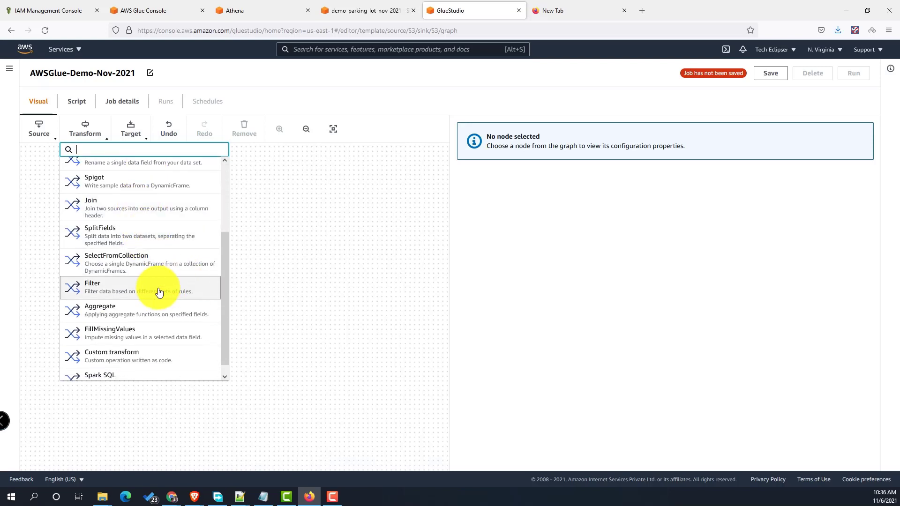
{"action": "scroll", "coordinate": [160, 293], "scroll_direction": "down", "scroll_amount": 1}
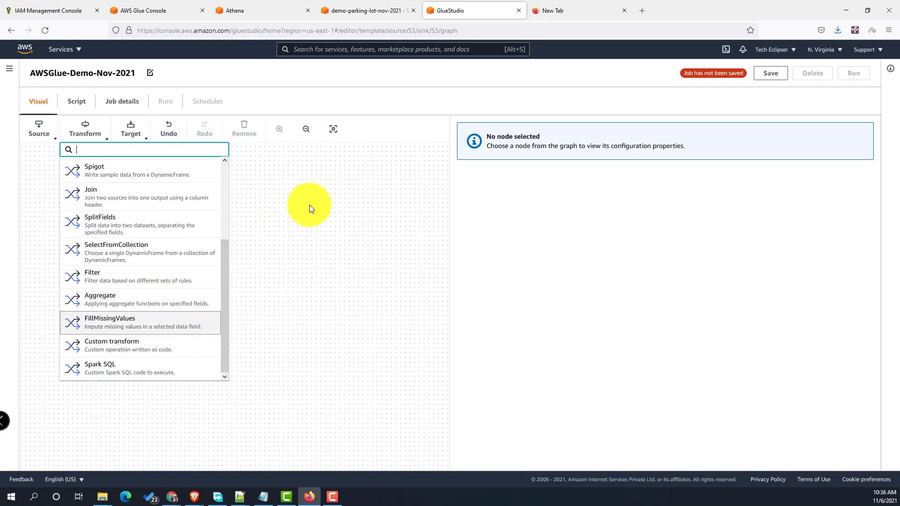
- Show the Glue catalog's Tables list with the tickets and trials tables
{"action": "left_click", "coordinate": [310, 205]}
{"action": "left_click", "coordinate": [144, 10]}
{"action": "left_click", "coordinate": [34, 133]}
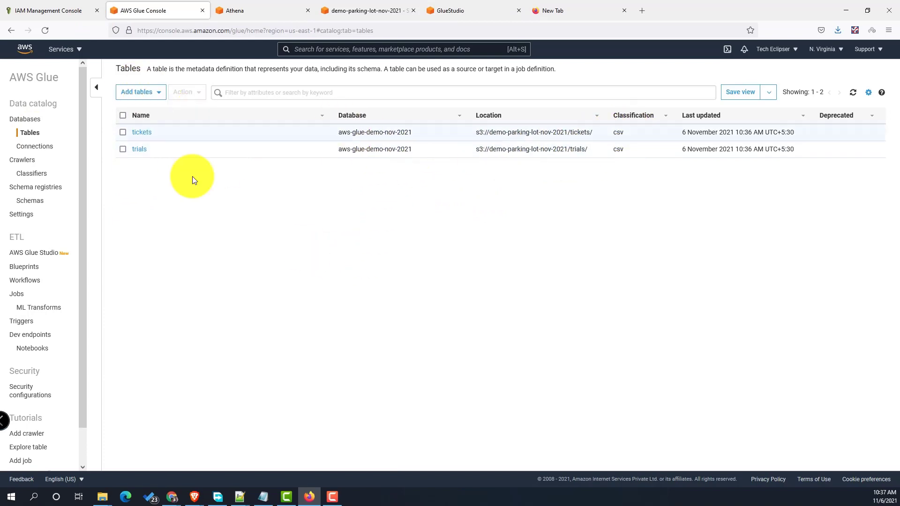
- Run 'select * from tickets limit 10' in Athena and review the 10 returned rows
{"action": "left_click", "coordinate": [252, 9]}
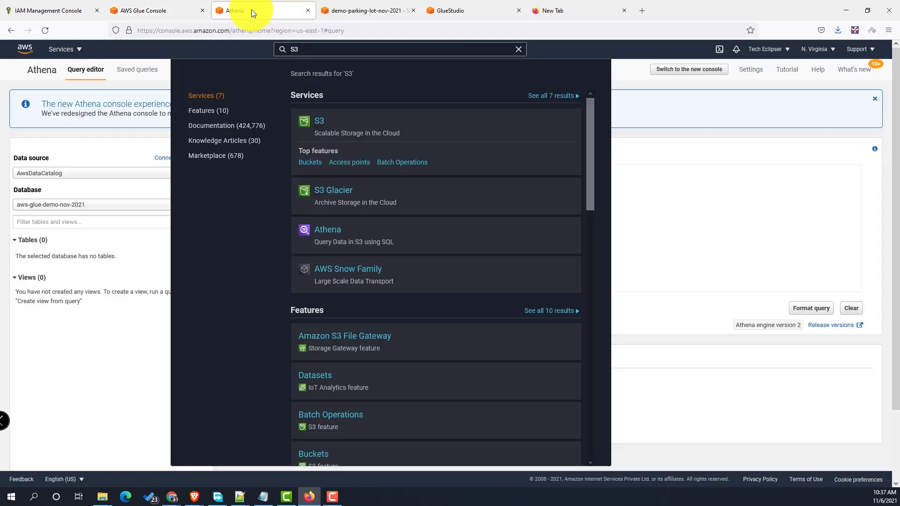
{"action": "left_click", "coordinate": [671, 178]}
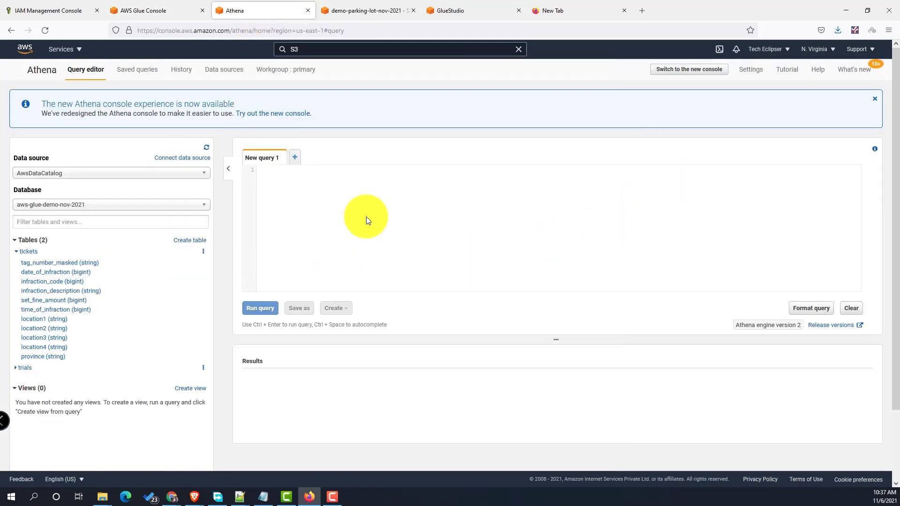
{"action": "type", "text": "select"}
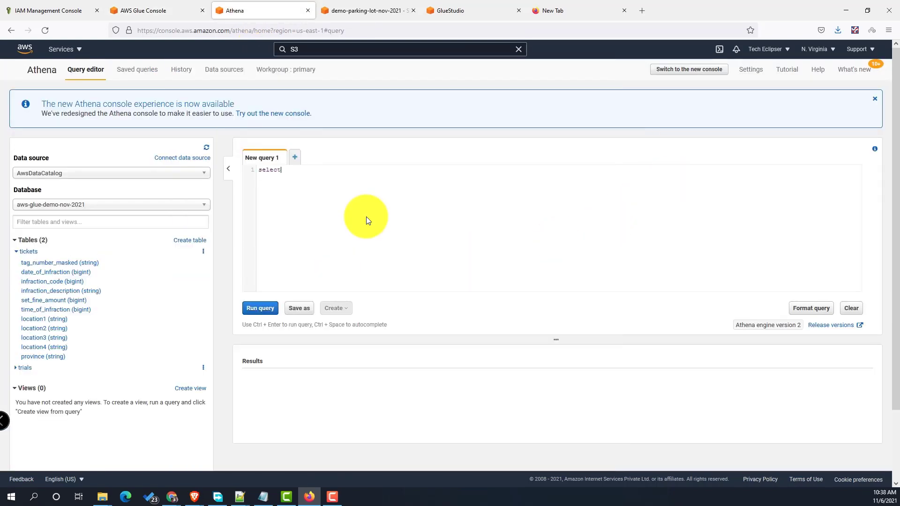
{"action": "type", "text": " * from tickets limit 10"}
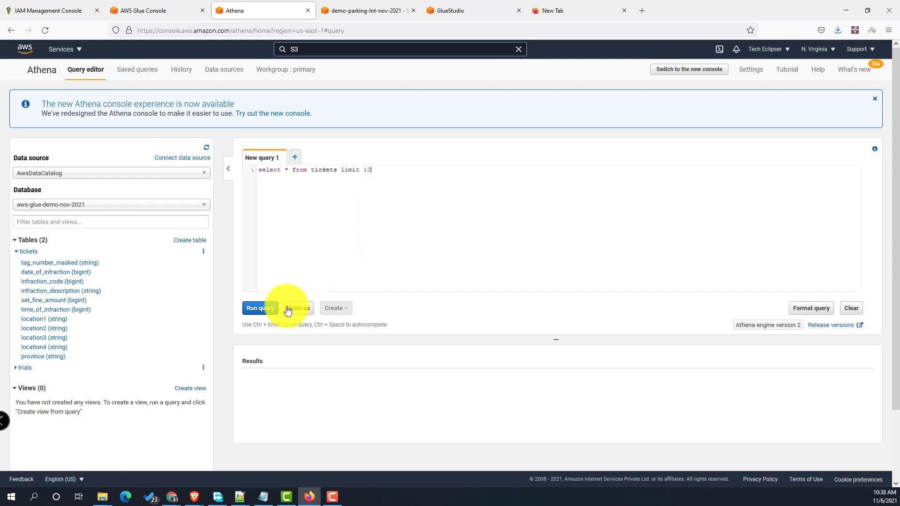
{"action": "left_click", "coordinate": [265, 310]}
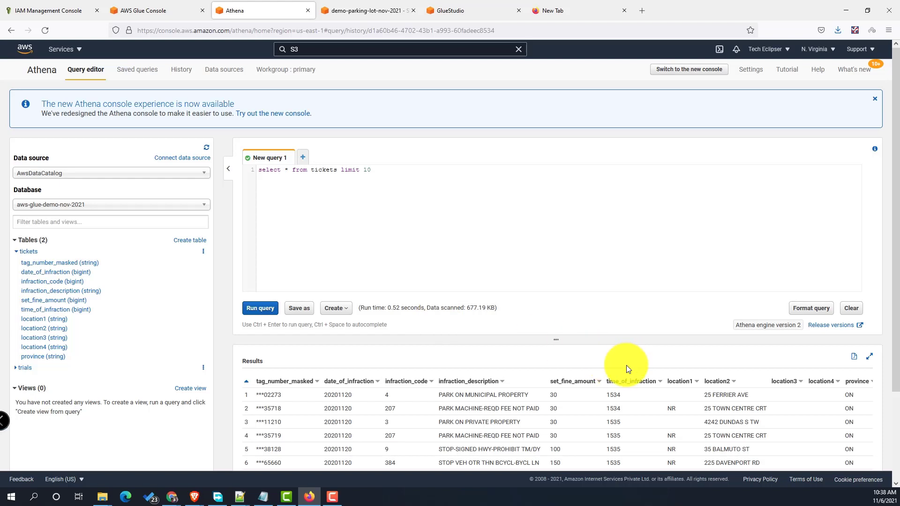
{"action": "scroll", "coordinate": [626, 365], "scroll_direction": "down", "scroll_amount": 2}
{"action": "scroll", "coordinate": [816, 229], "scroll_direction": "up", "scroll_amount": 2}
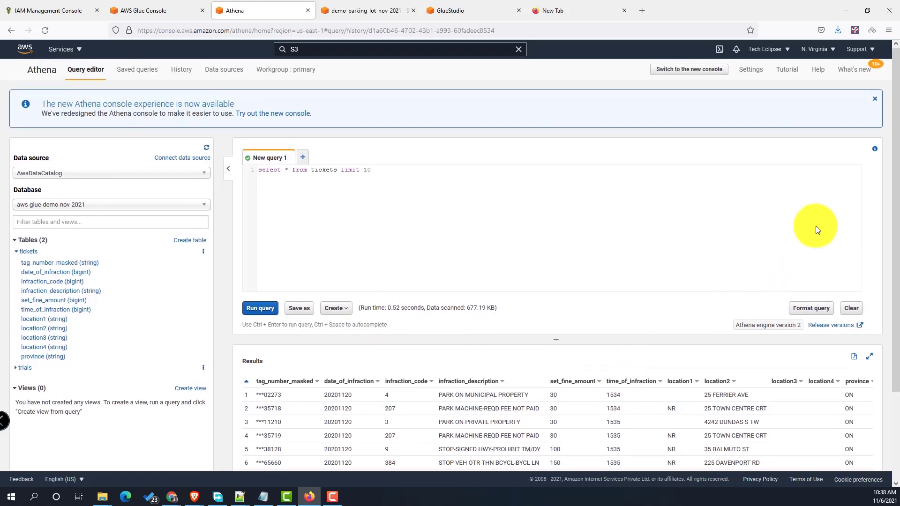
{"action": "scroll", "coordinate": [306, 343], "scroll_direction": "down", "scroll_amount": 4}
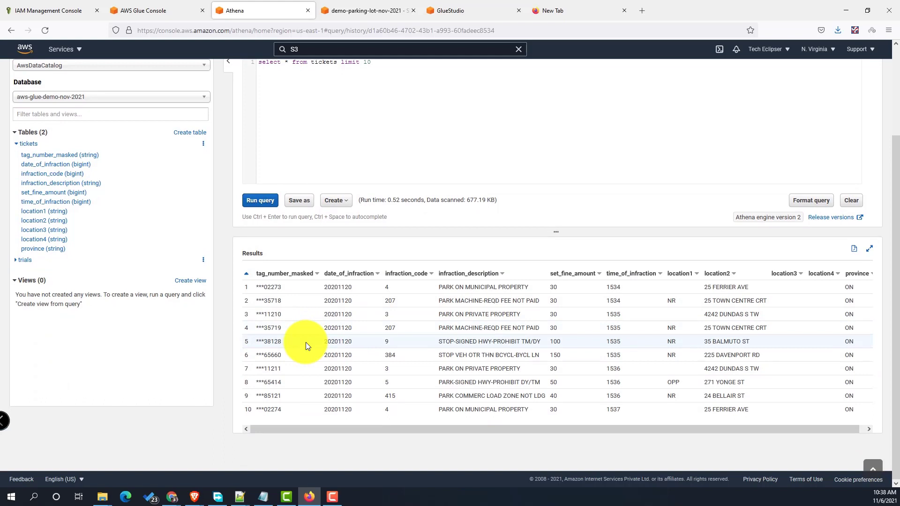
{"action": "scroll", "coordinate": [328, 333], "scroll_direction": "up", "scroll_amount": 4}
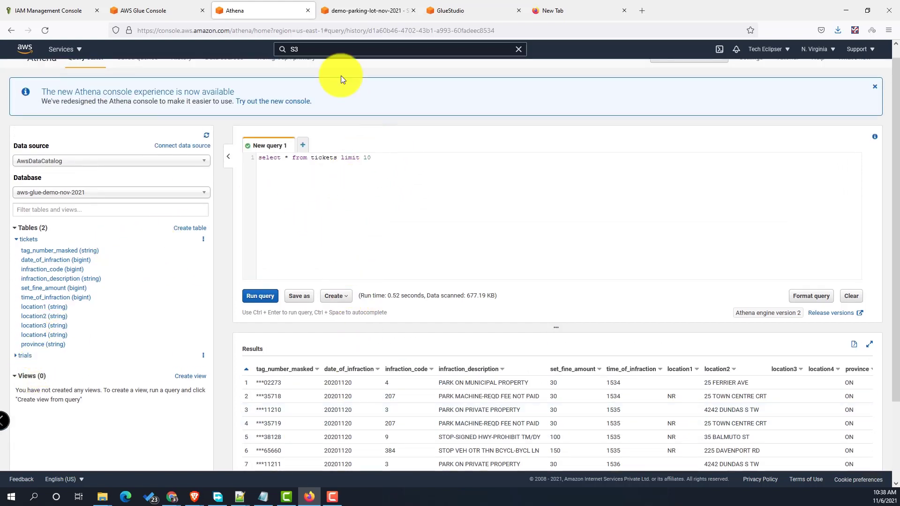
- Add an Amazon S3 source reading the tickets table from database aws-glue-demo-nov-2021
{"action": "left_click", "coordinate": [468, 11]}
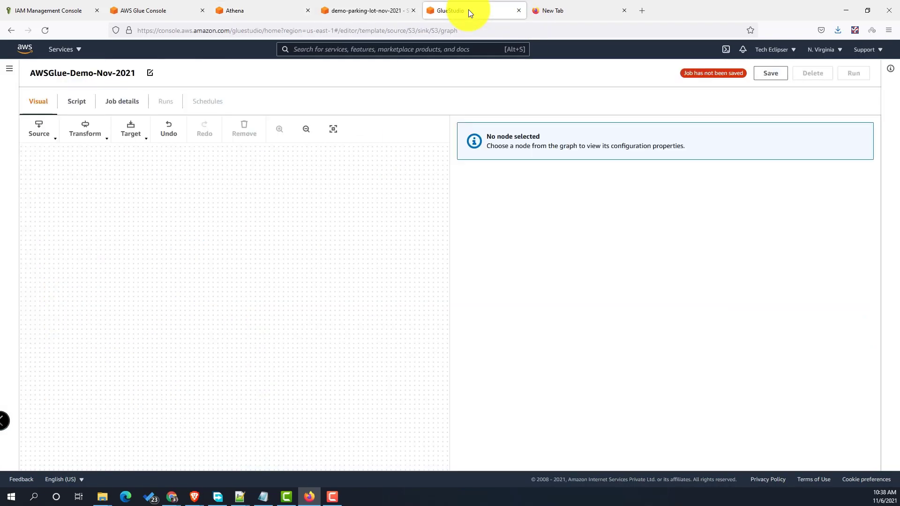
{"action": "left_click", "coordinate": [54, 140]}
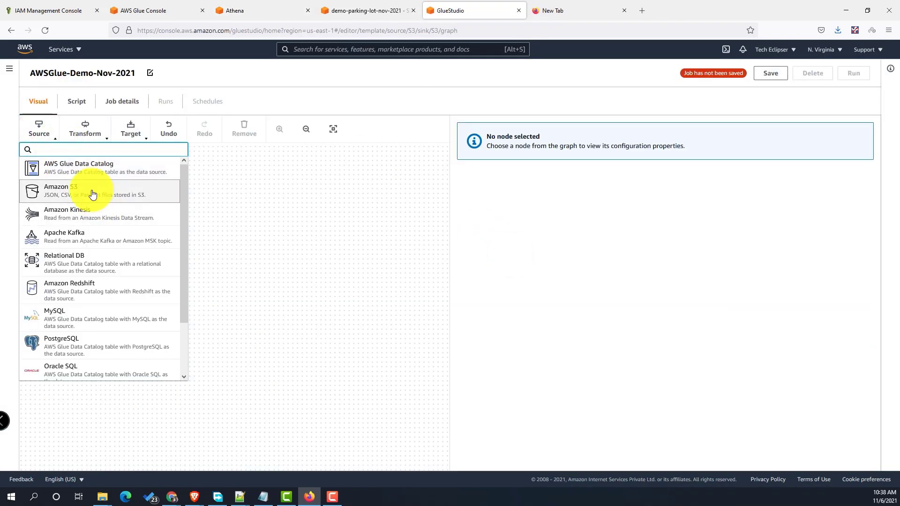
{"action": "left_click", "coordinate": [90, 190]}
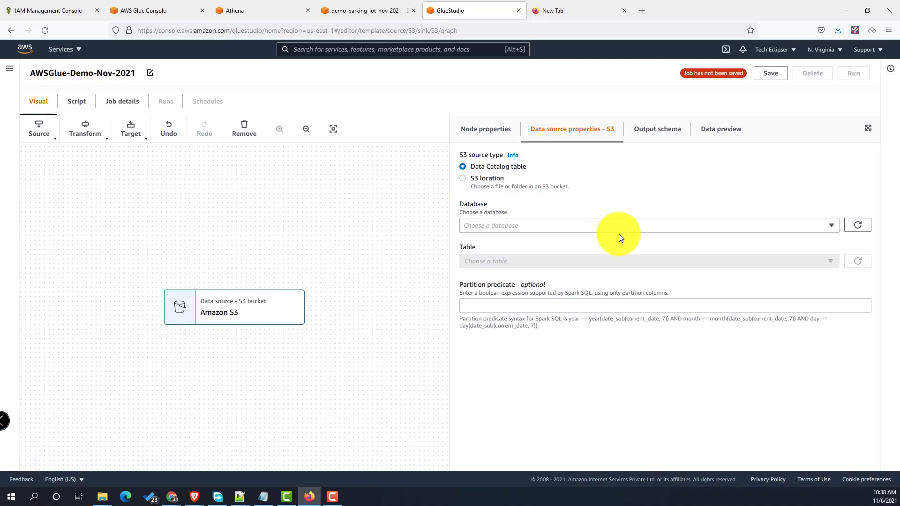
{"action": "left_click", "coordinate": [769, 226]}
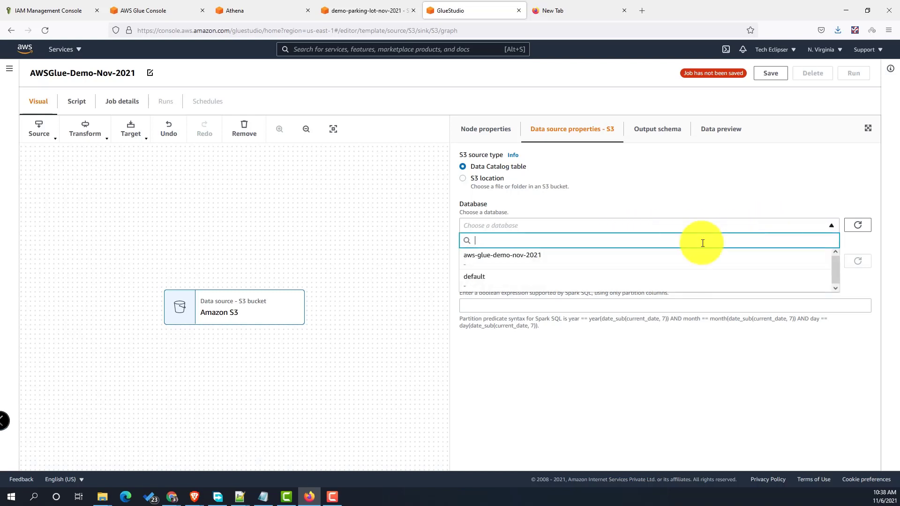
{"action": "left_click", "coordinate": [601, 257]}
{"action": "left_click", "coordinate": [648, 262]}
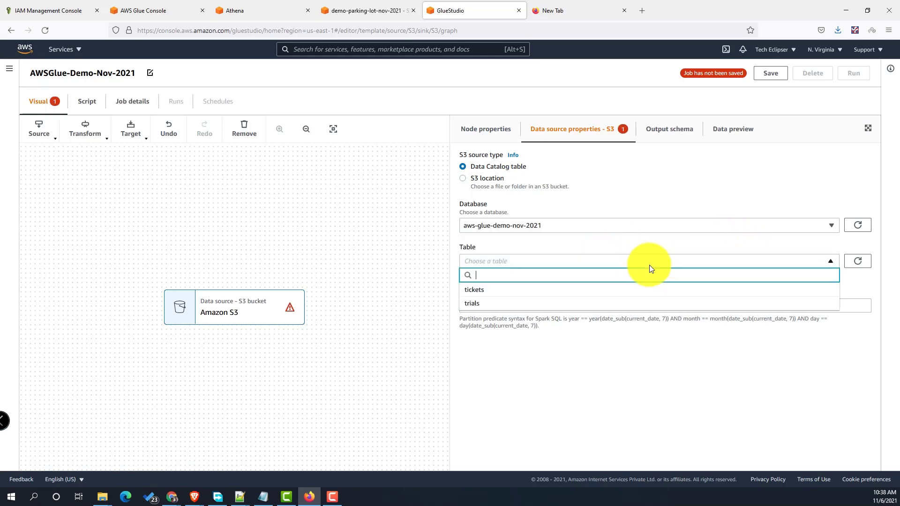
{"action": "left_click", "coordinate": [544, 291]}
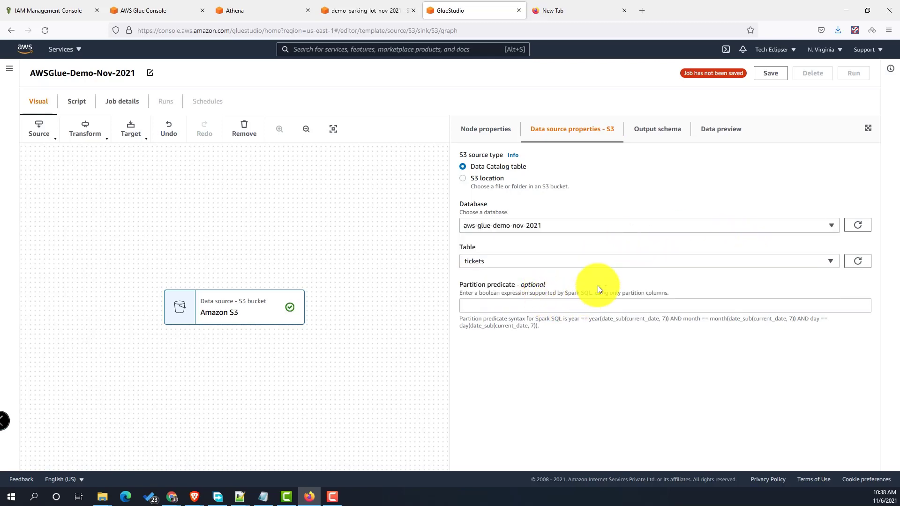
- Rename the new source node to Tickets
{"action": "left_click", "coordinate": [478, 133]}
{"action": "triple_click", "coordinate": [511, 170]}
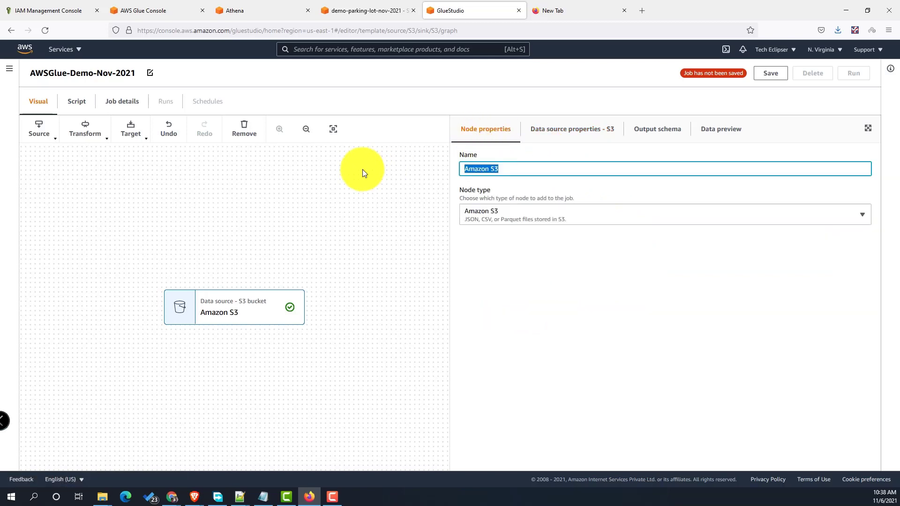
{"action": "type", "text": "Tickets"}
- Add another Amazon S3 source node using database aws-glue-demo-nov-2021 and table trials
{"action": "left_click", "coordinate": [560, 134]}
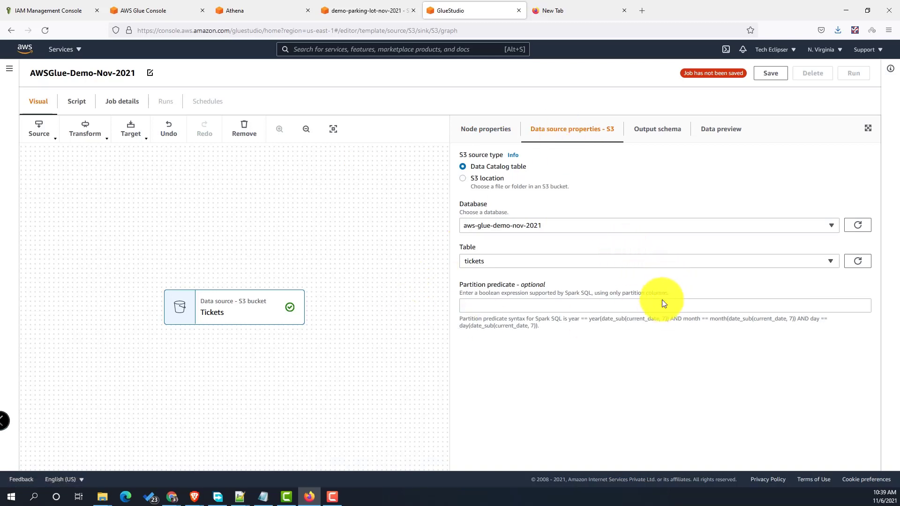
{"action": "left_click", "coordinate": [353, 236]}
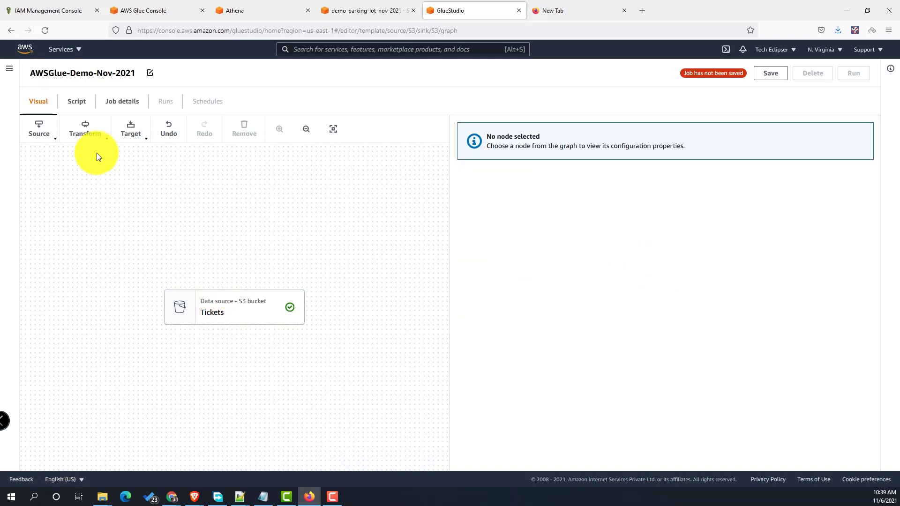
{"action": "left_click", "coordinate": [55, 141]}
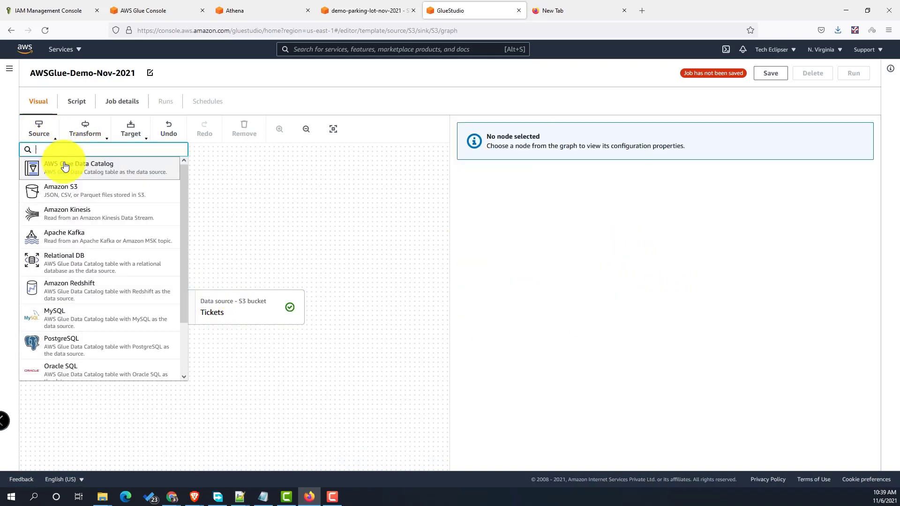
{"action": "left_click", "coordinate": [75, 194]}
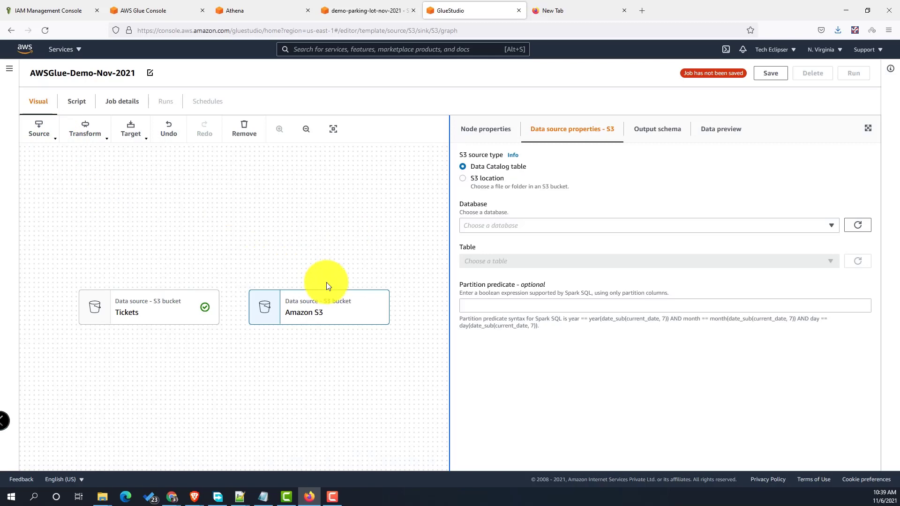
{"action": "left_click", "coordinate": [820, 227]}
{"action": "left_click", "coordinate": [581, 255]}
{"action": "left_click", "coordinate": [603, 261]}
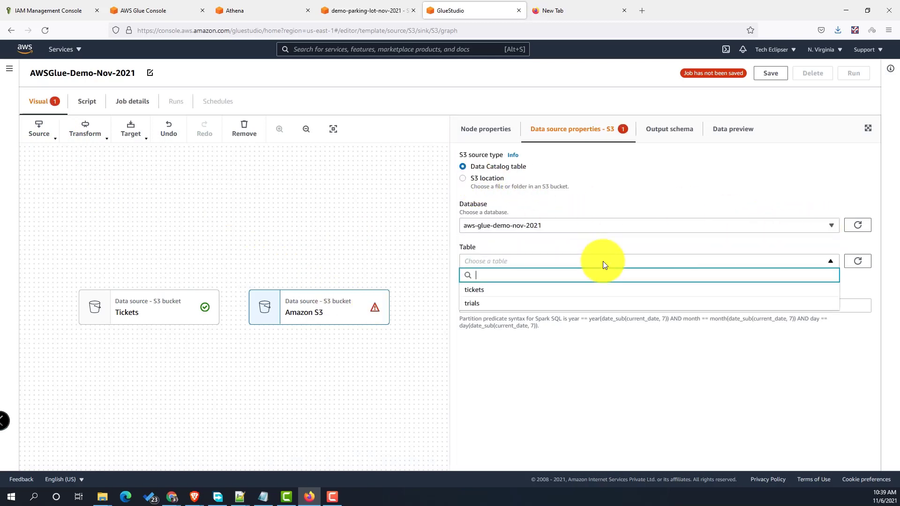
{"action": "left_click", "coordinate": [545, 306]}
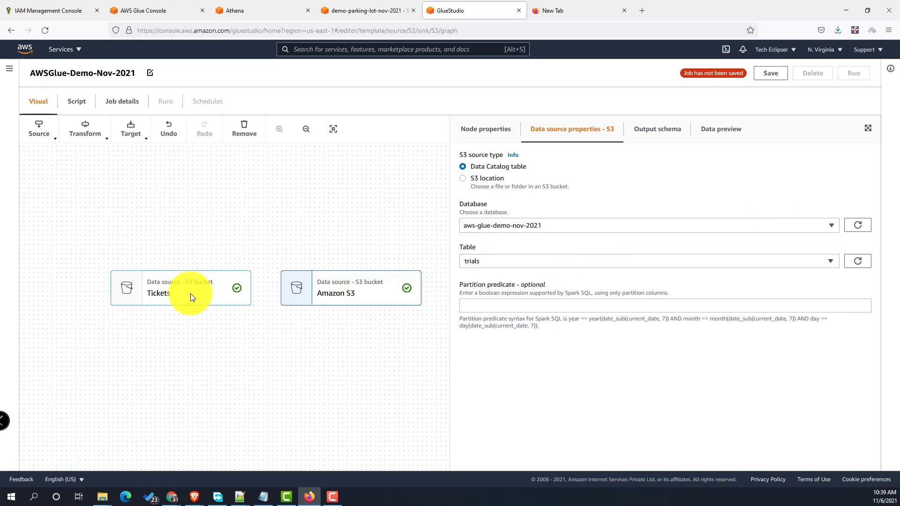
{"action": "left_click", "coordinate": [528, 306]}
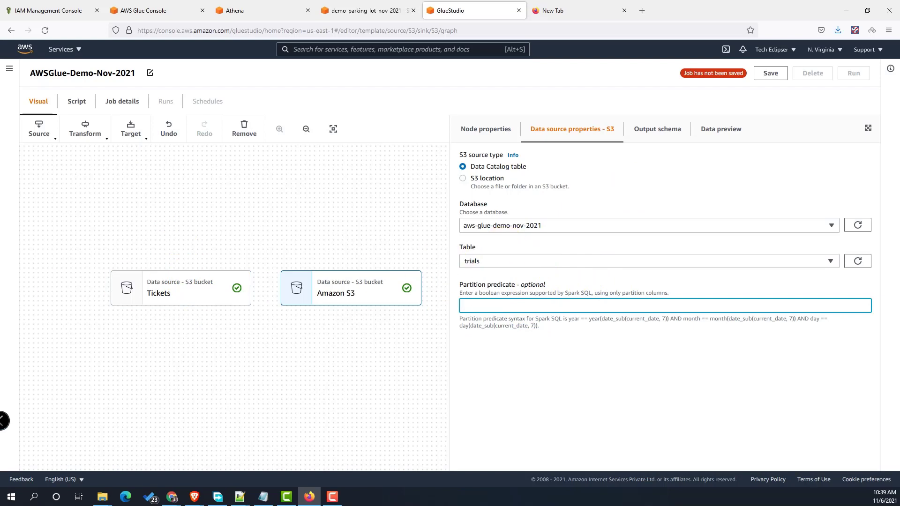
{"action": "left_click", "coordinate": [261, 362]}
{"action": "left_click", "coordinate": [86, 132]}
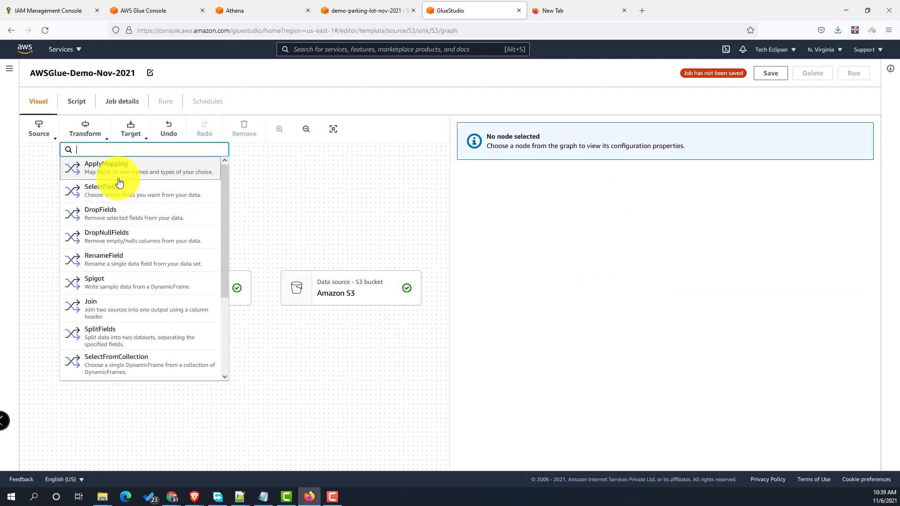
- Add an ApplyMapping transform and give it the name Trials_Mapping
{"action": "left_click", "coordinate": [116, 165]}
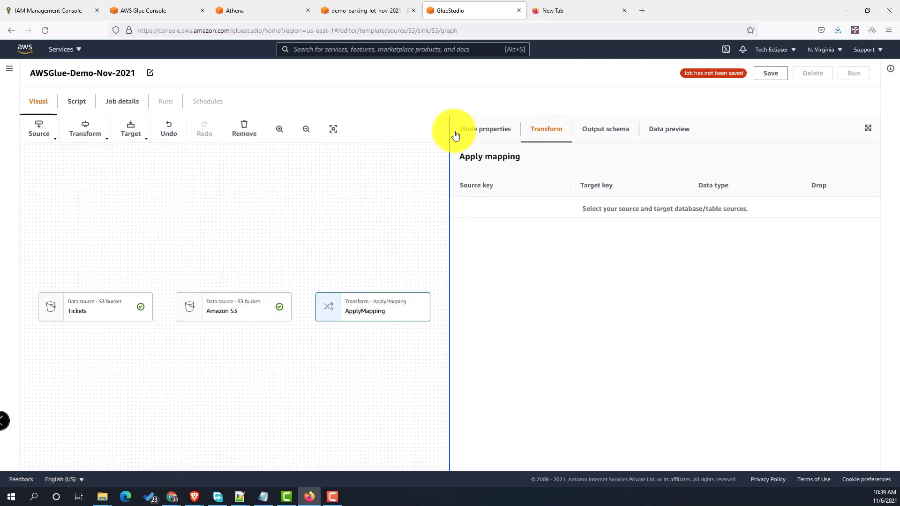
{"action": "left_click", "coordinate": [487, 130]}
{"action": "left_click_drag", "start_coordinate": [508, 169], "coordinate": [374, 169]}
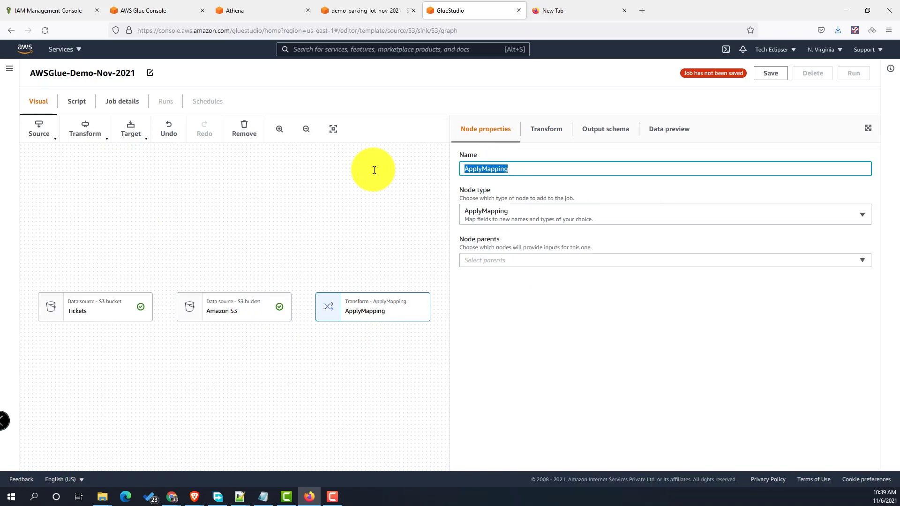
{"action": "type", "text": "Trials_"}
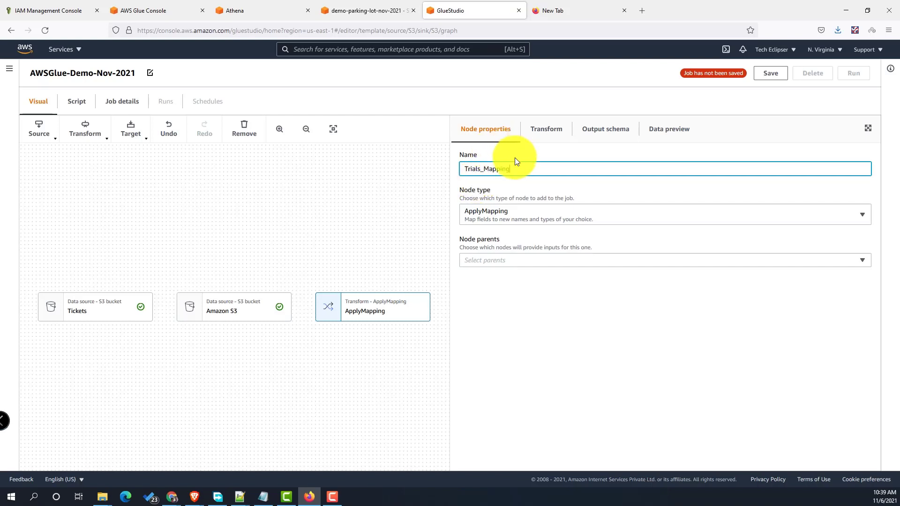
{"action": "left_click", "coordinate": [575, 261]}
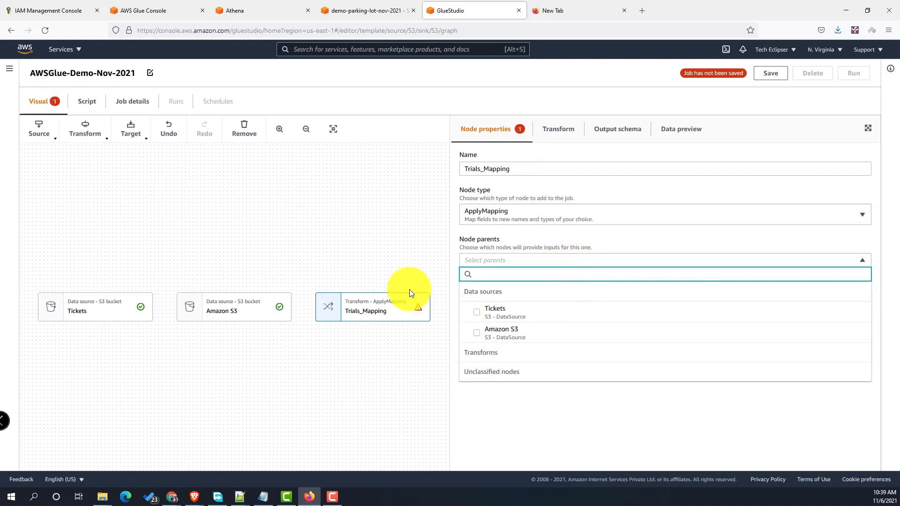
- Rename the second Amazon S3 source node to Trials
{"action": "left_click", "coordinate": [245, 309]}
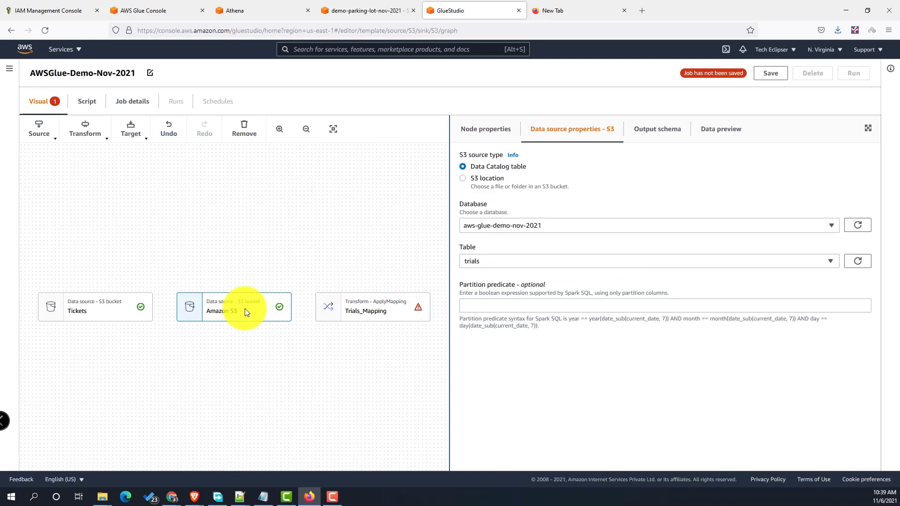
{"action": "left_click", "coordinate": [488, 129]}
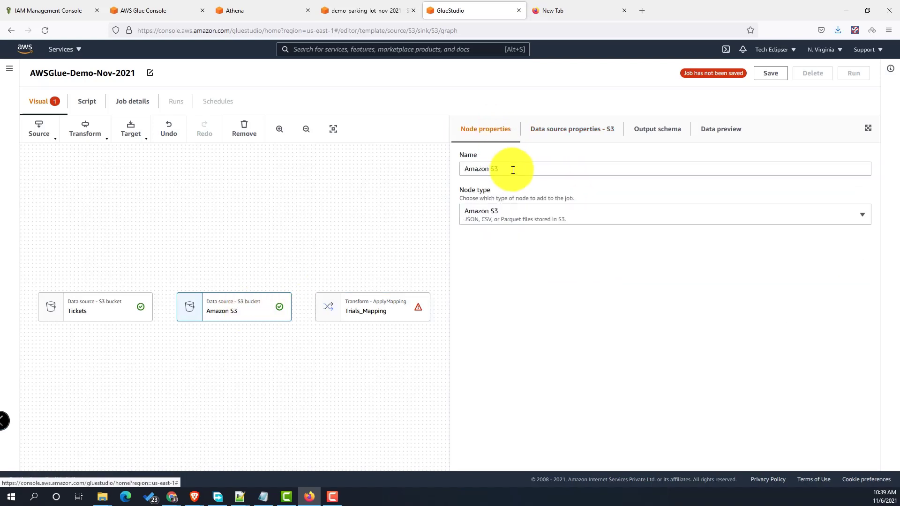
{"action": "left_click_drag", "start_coordinate": [515, 169], "coordinate": [369, 171]}
{"action": "type", "text": "Tr"}
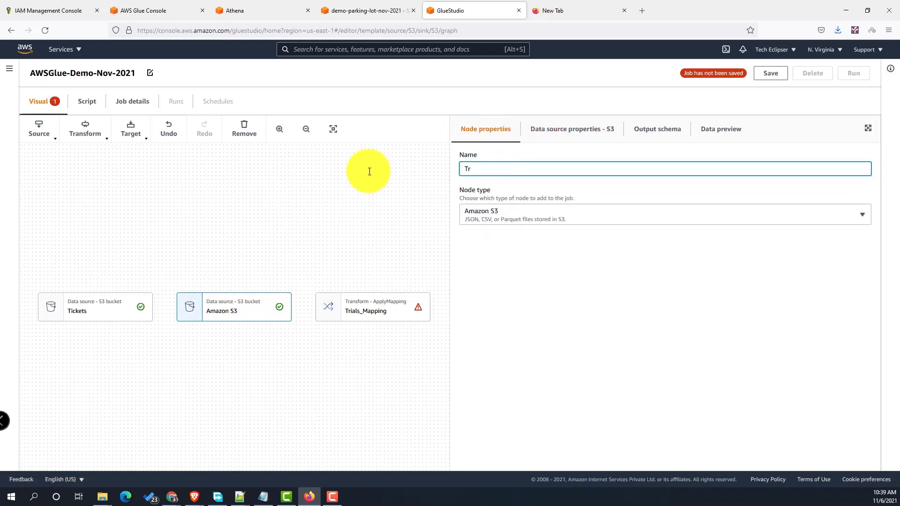
{"action": "type", "text": "ials"}
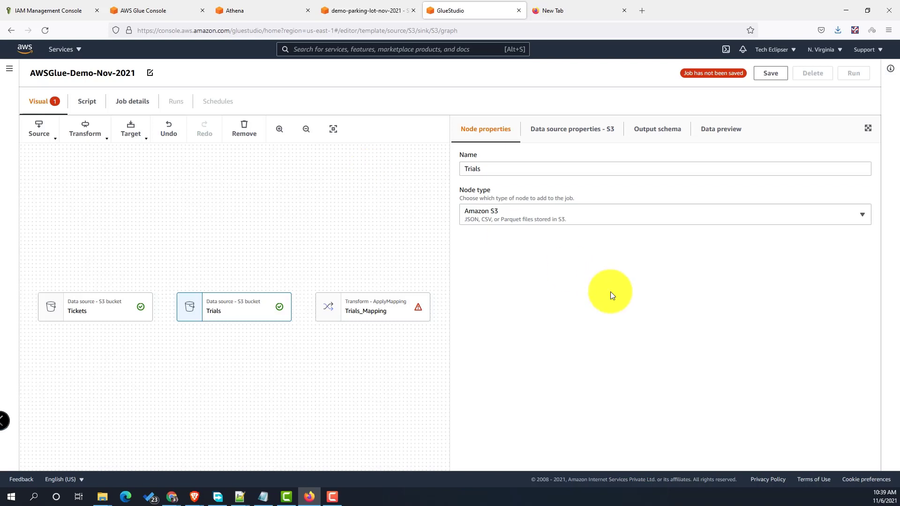
{"action": "left_click", "coordinate": [572, 130]}
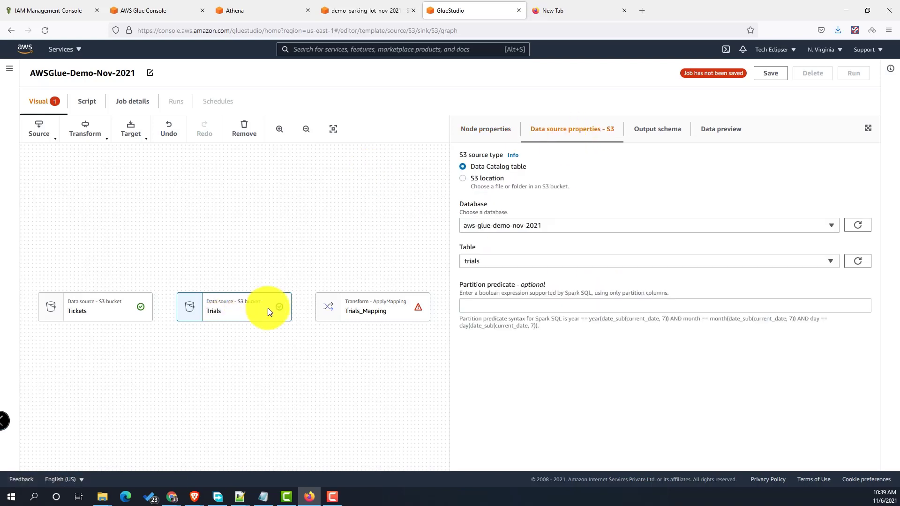
- Set Trials as the parent of Trials_Mapping and review its seven unchanged field mappings
{"action": "left_click", "coordinate": [412, 313]}
{"action": "left_click", "coordinate": [483, 131]}
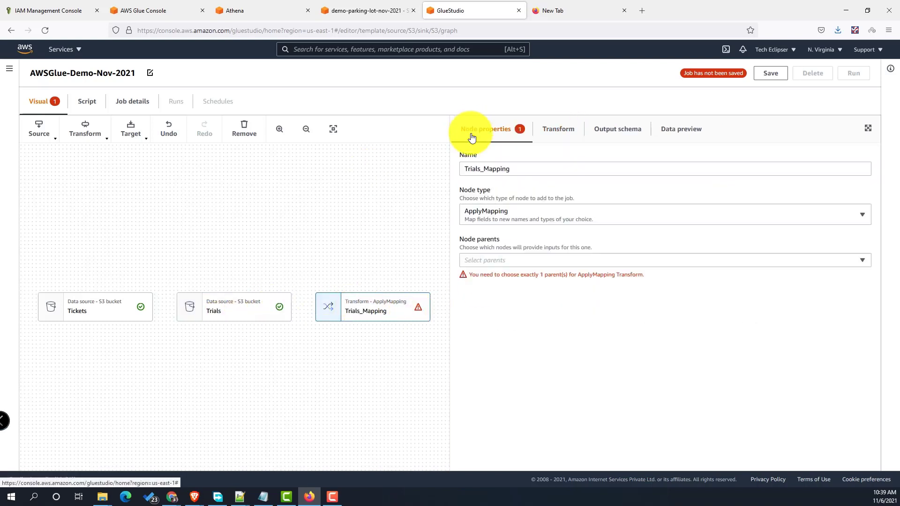
{"action": "left_click", "coordinate": [533, 260]}
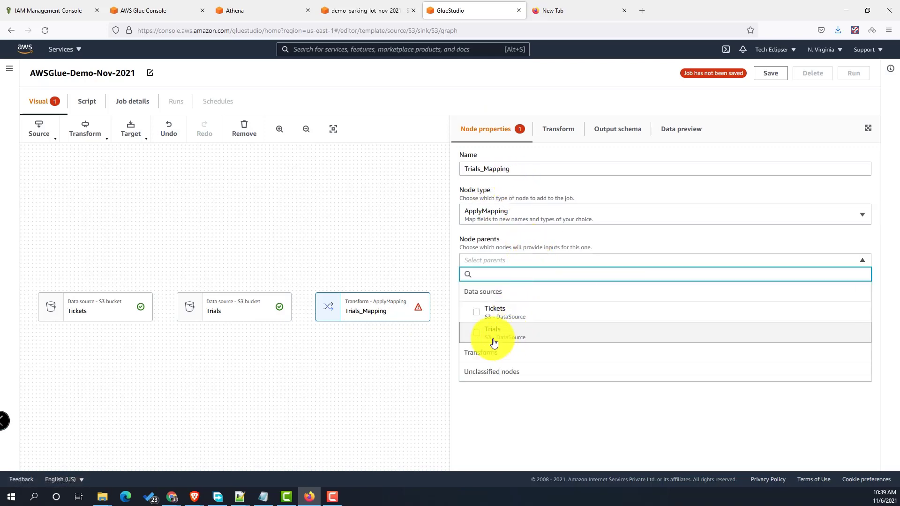
{"action": "left_click", "coordinate": [476, 333]}
{"action": "left_click", "coordinate": [564, 418]}
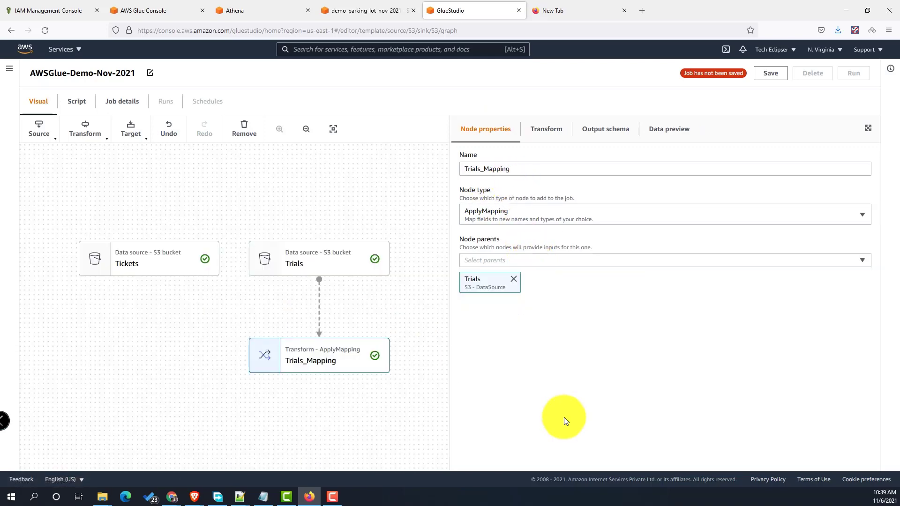
{"action": "left_click", "coordinate": [545, 128]}
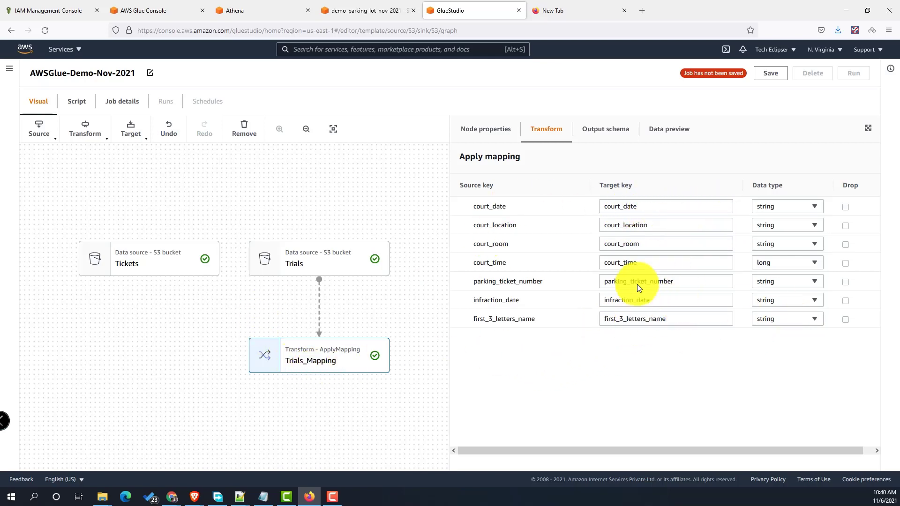
{"action": "left_click", "coordinate": [138, 338]}
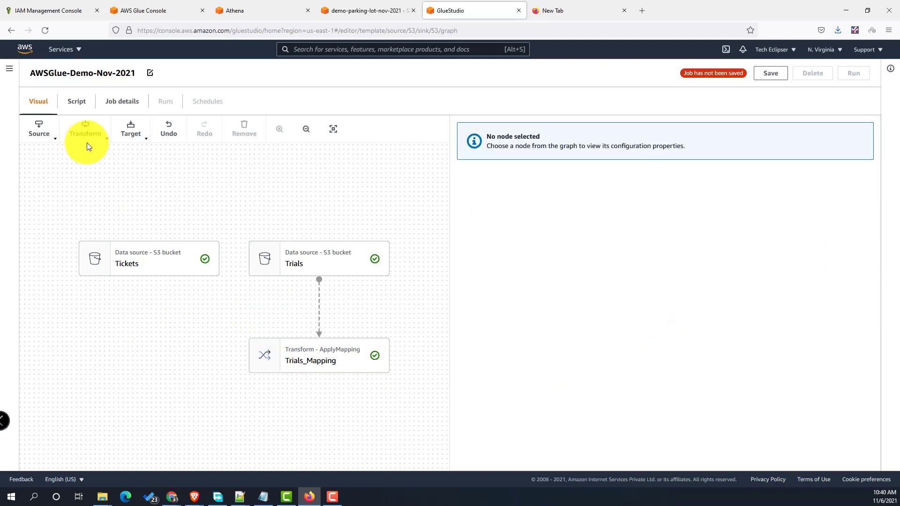
- Add an ApplyMapping node named Tickets_Mapping with Tickets as its parent
{"action": "left_click", "coordinate": [85, 137]}
{"action": "left_click", "coordinate": [100, 170]}
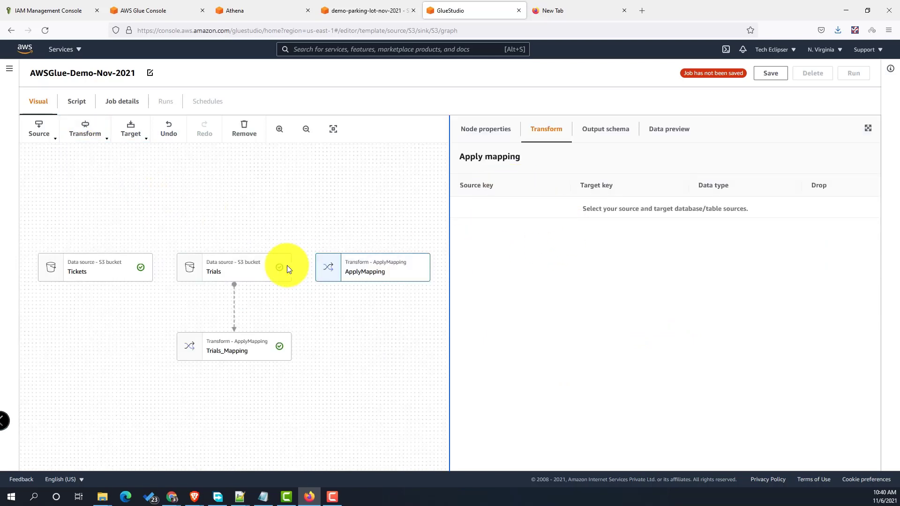
{"action": "left_click", "coordinate": [497, 134]}
{"action": "left_click_drag", "start_coordinate": [516, 169], "coordinate": [382, 170]}
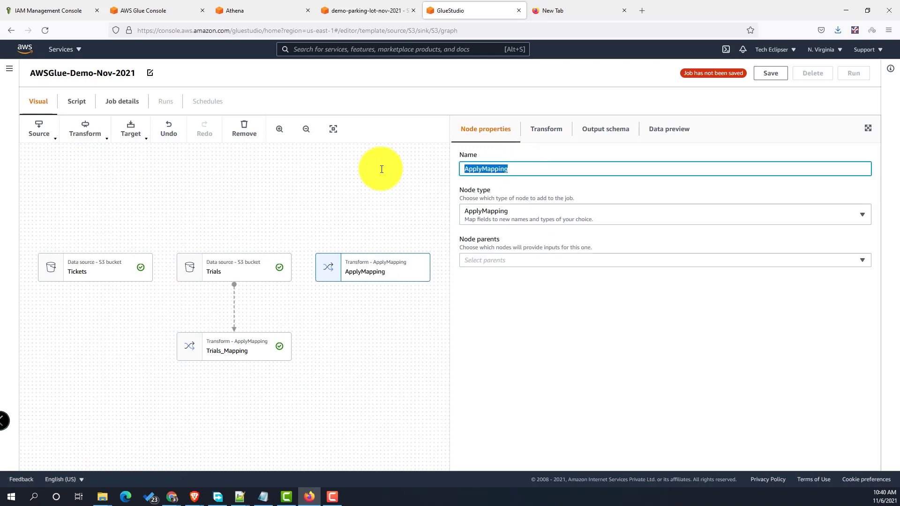
{"action": "type", "text": "Tickets_Mapping"}
{"action": "left_click", "coordinate": [543, 263]}
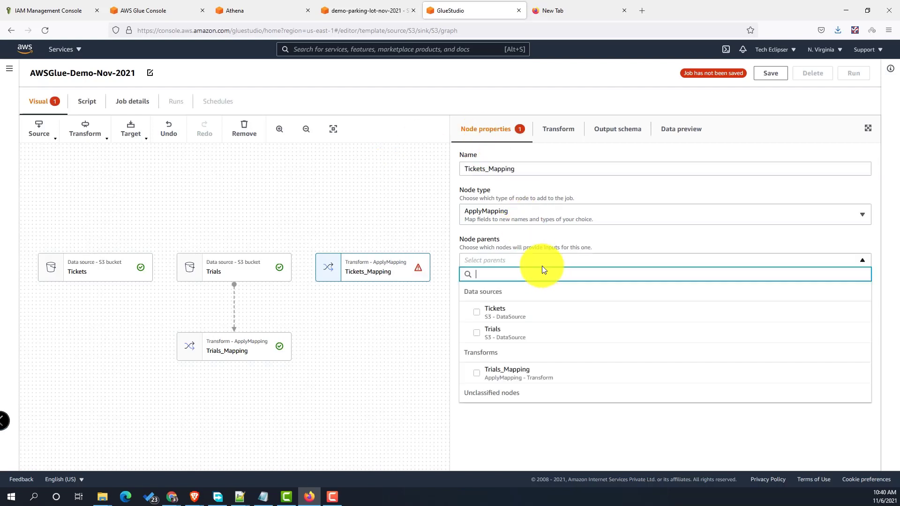
{"action": "left_click", "coordinate": [477, 314]}
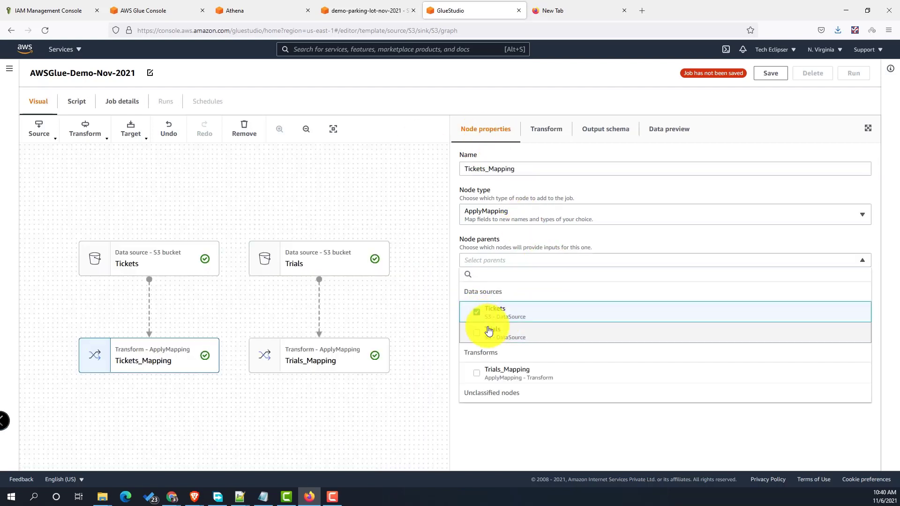
{"action": "left_click", "coordinate": [567, 449]}
{"action": "left_click", "coordinate": [539, 127]}
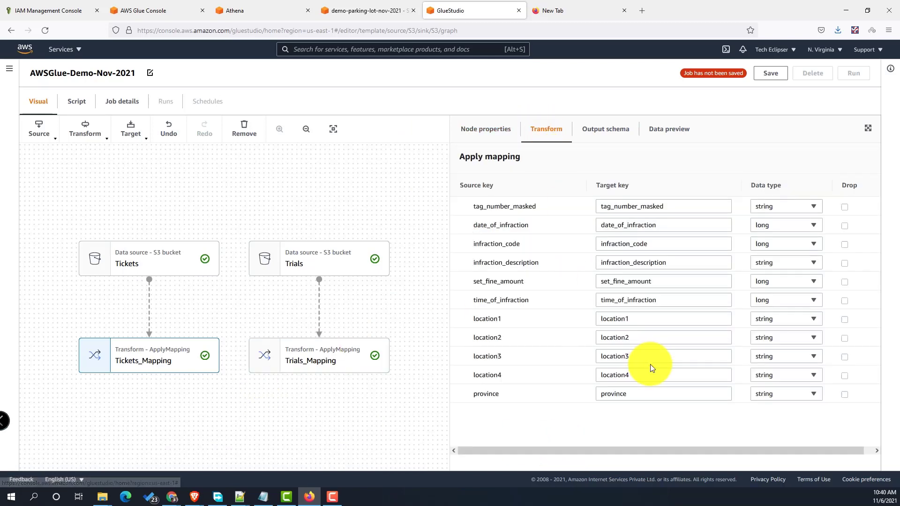
- Drop the location1, location2, location3, location4 and province fields in Tickets_Mapping
{"action": "left_click", "coordinate": [844, 319]}
{"action": "left_click", "coordinate": [845, 338]}
{"action": "left_click", "coordinate": [845, 357]}
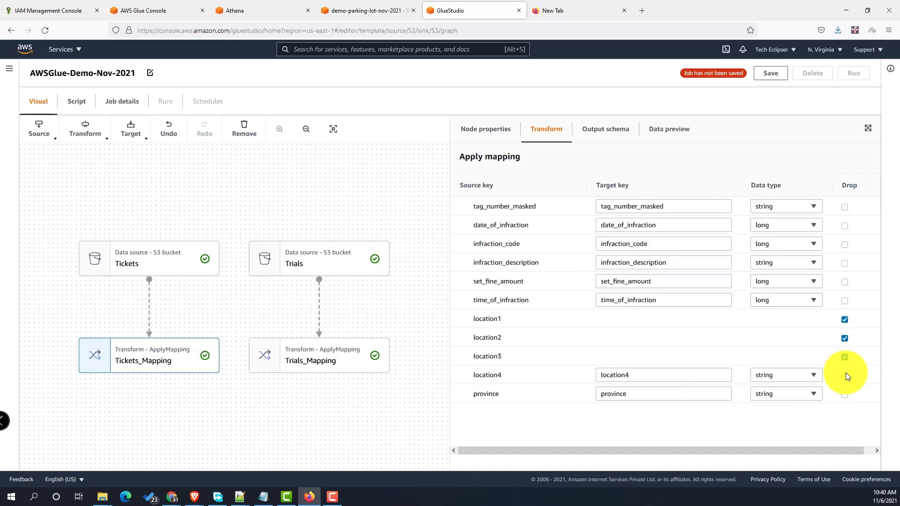
{"action": "left_click", "coordinate": [845, 375]}
{"action": "left_click", "coordinate": [844, 394]}
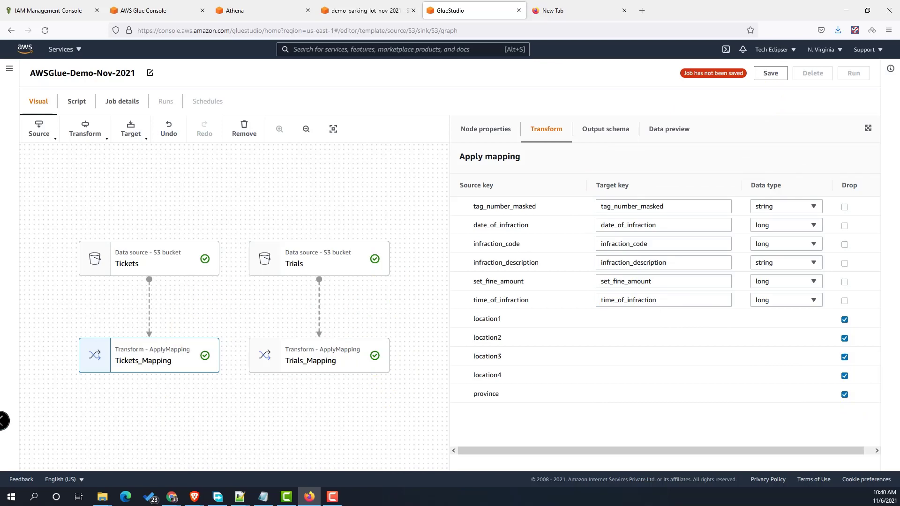
{"action": "left_click", "coordinate": [87, 133]}
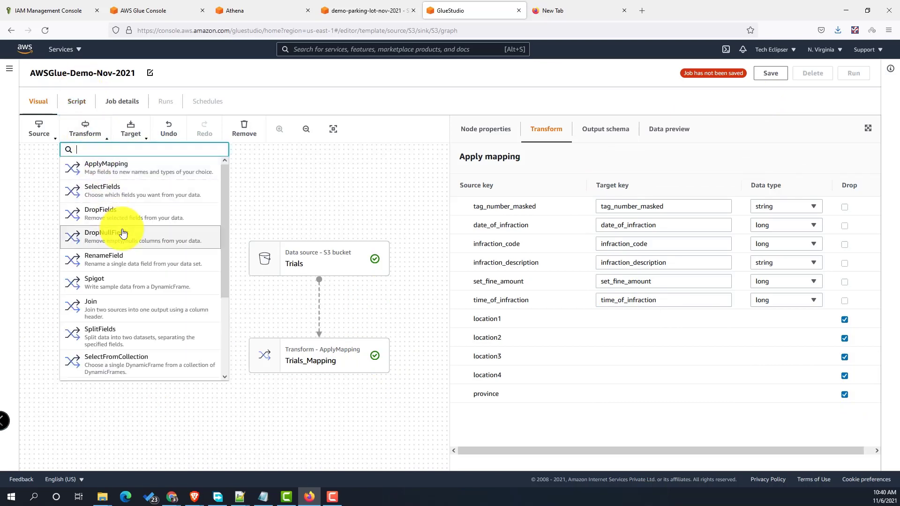
- Add an inner Join named Join_Ticket_Trials with Trials_Mapping as its second parent
{"action": "left_click", "coordinate": [132, 309]}
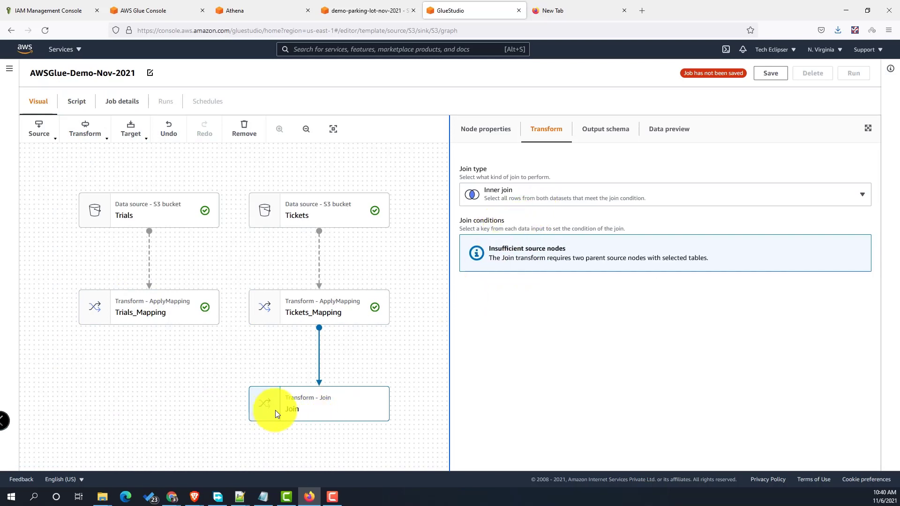
{"action": "left_click", "coordinate": [539, 202]}
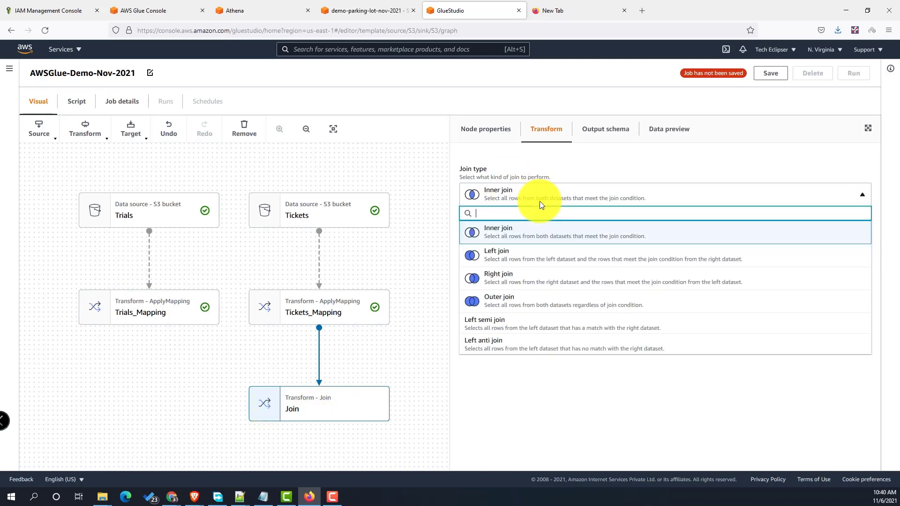
{"action": "left_click", "coordinate": [500, 231]}
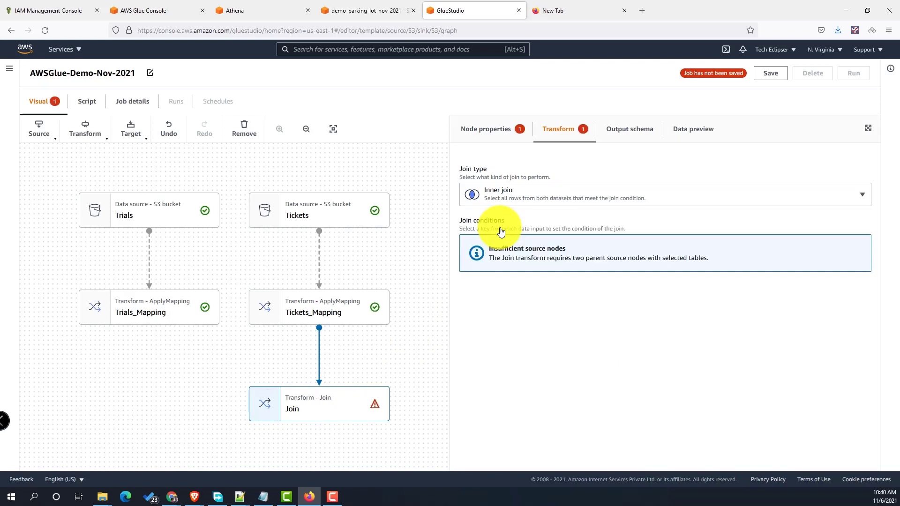
{"action": "left_click", "coordinate": [487, 129]}
{"action": "double_click", "coordinate": [498, 170]}
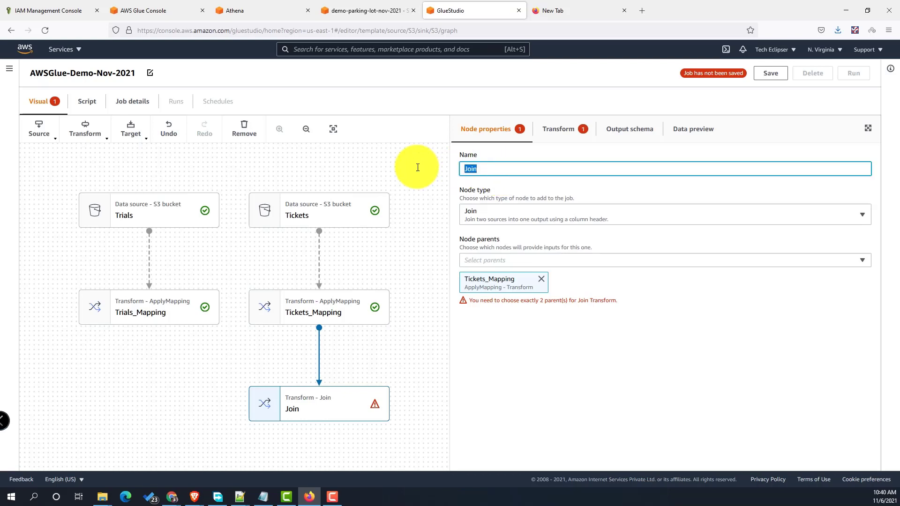
{"action": "type", "text": "Join_Ticket_Trials"}
{"action": "left_click", "coordinate": [603, 263]}
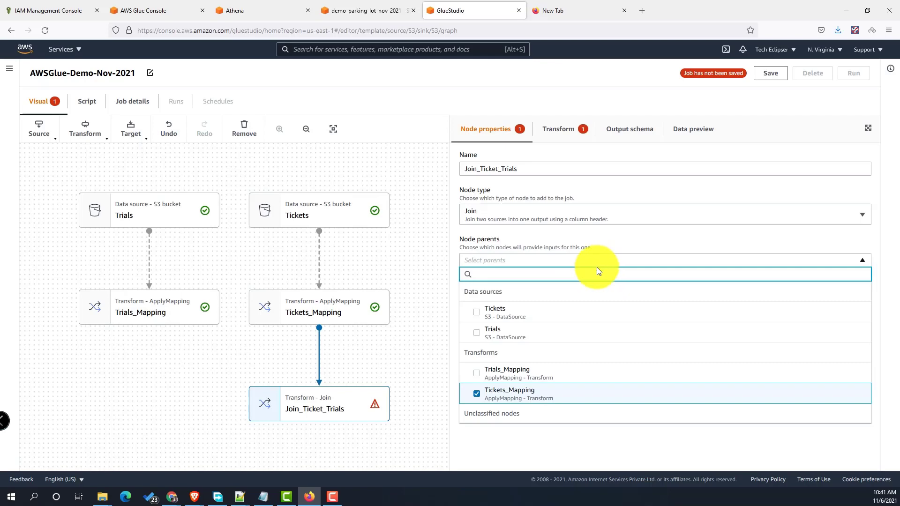
{"action": "left_click", "coordinate": [478, 374]}
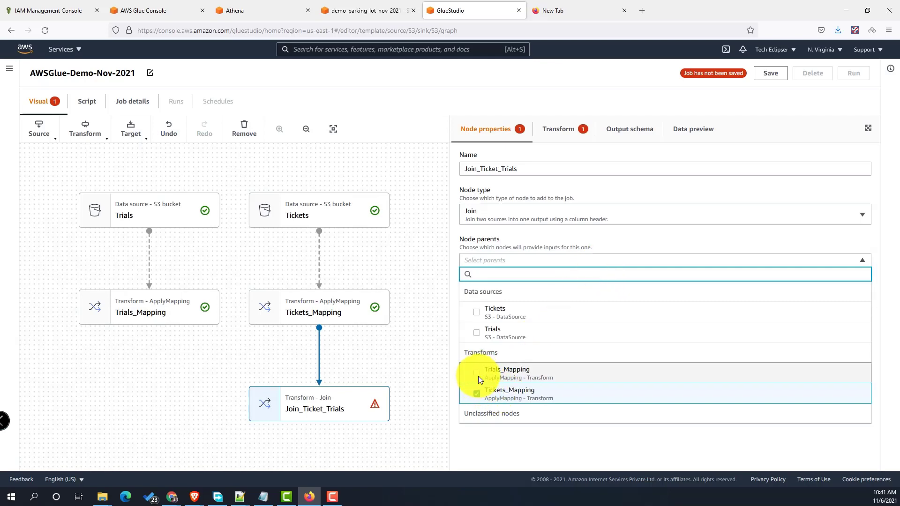
{"action": "left_click", "coordinate": [513, 449]}
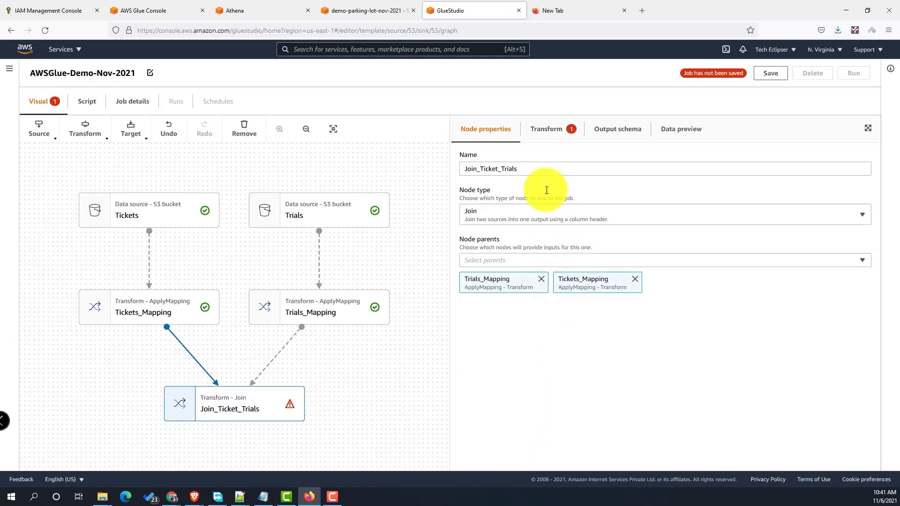
- Set the join condition tag_number_masked equals parking_ticket_number
{"action": "left_click", "coordinate": [546, 129]}
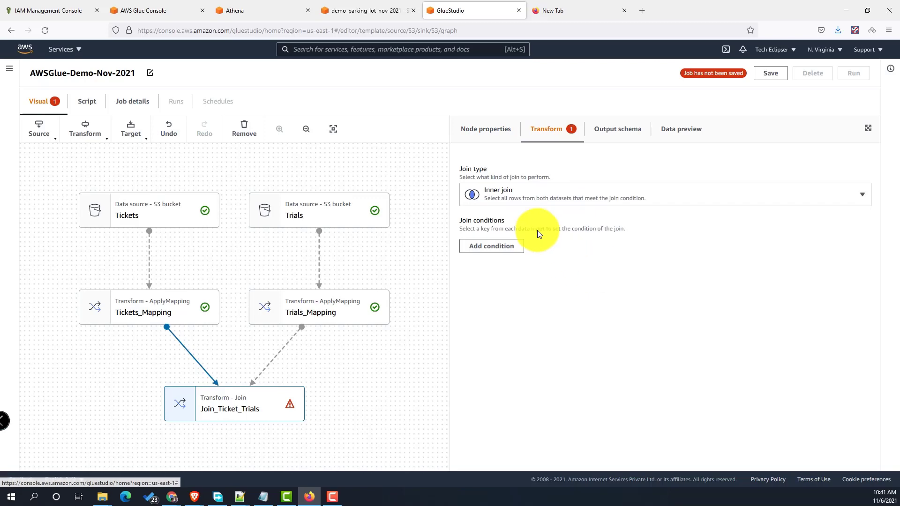
{"action": "left_click", "coordinate": [504, 249]}
{"action": "left_click", "coordinate": [540, 257]}
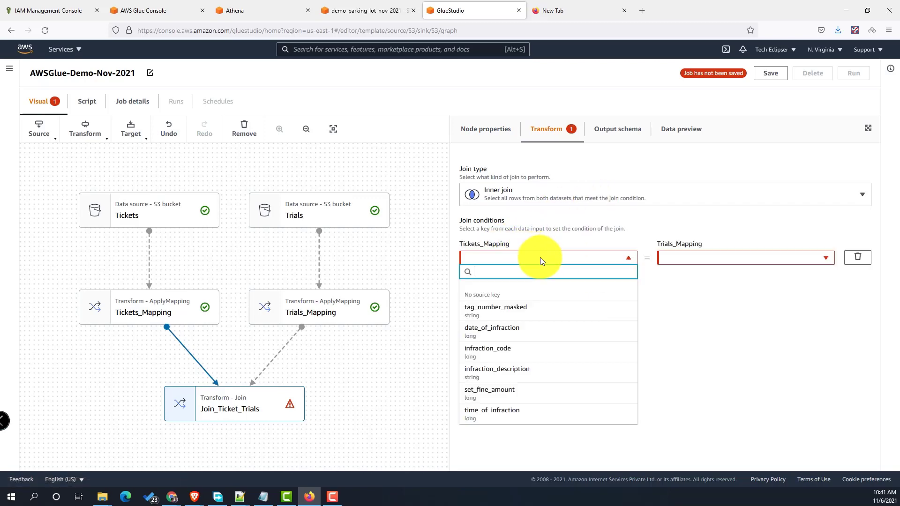
{"action": "left_click", "coordinate": [543, 312]}
{"action": "left_click", "coordinate": [764, 259]}
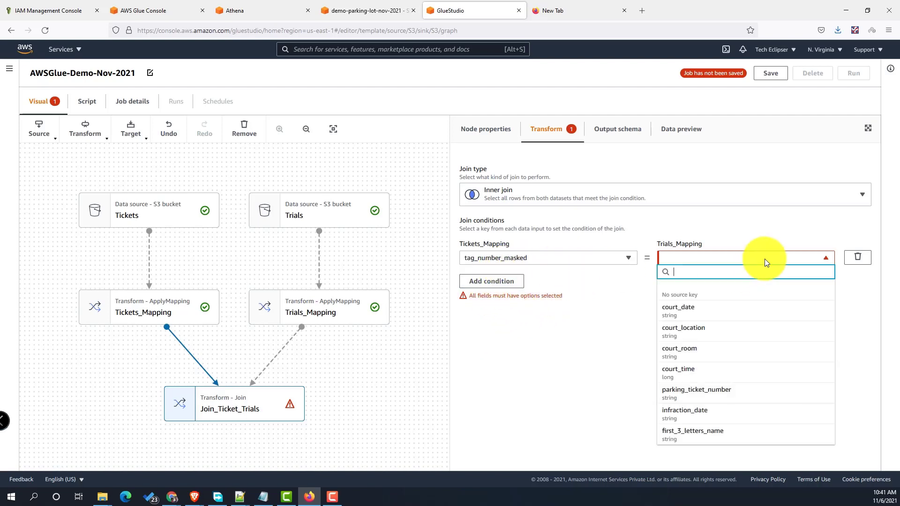
{"action": "left_click", "coordinate": [747, 391]}
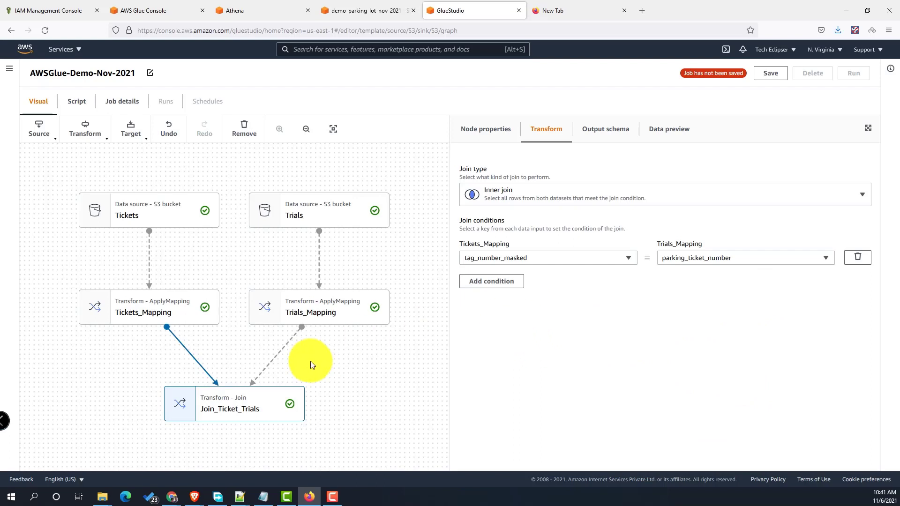
{"action": "key", "text": "alt+Tab"}
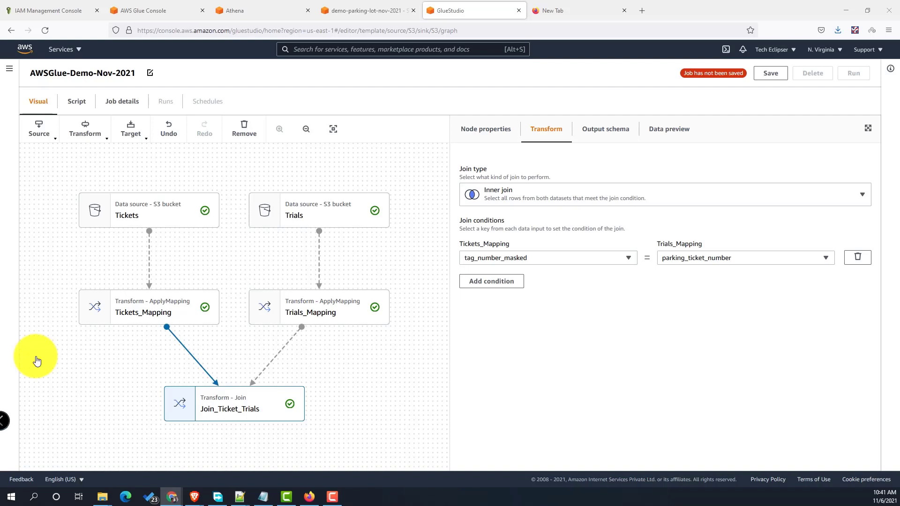
- Add a Custom code transform after Join_Ticket_Trials and select its MyTransform stub code
{"action": "left_click", "coordinate": [88, 140]}
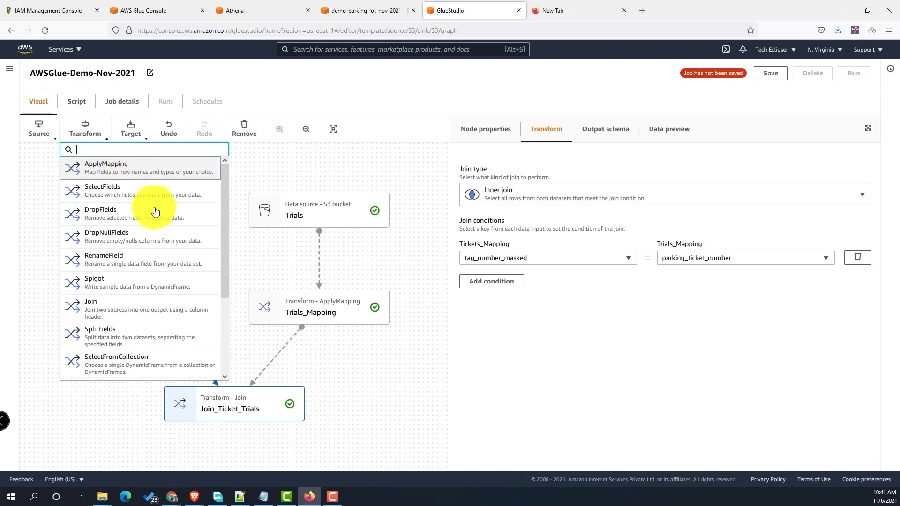
{"action": "scroll", "coordinate": [177, 271], "scroll_direction": "down", "scroll_amount": 5}
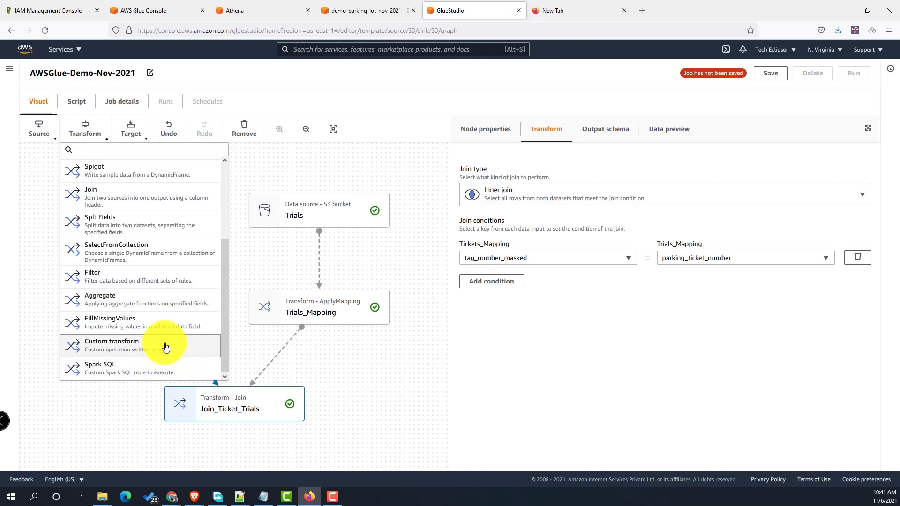
{"action": "left_click", "coordinate": [165, 347]}
{"action": "left_click", "coordinate": [579, 212]}
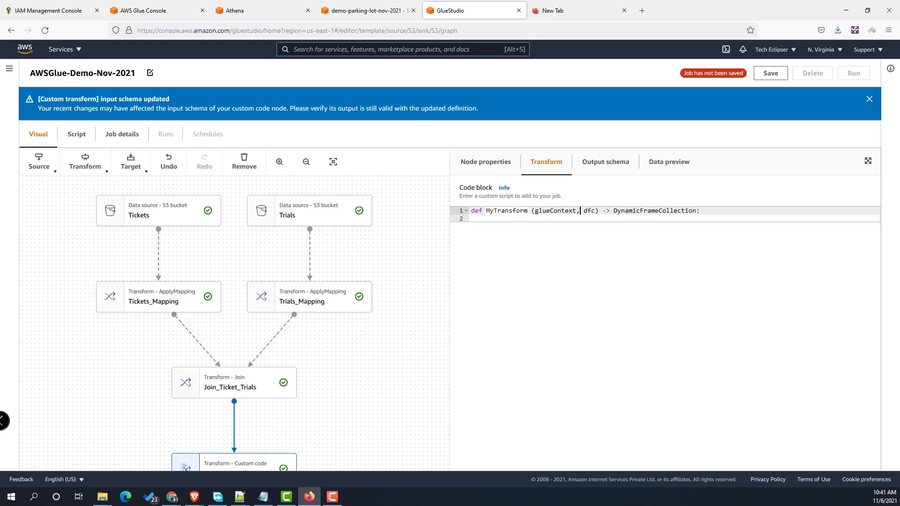
{"action": "key", "text": "alt+Tab"}
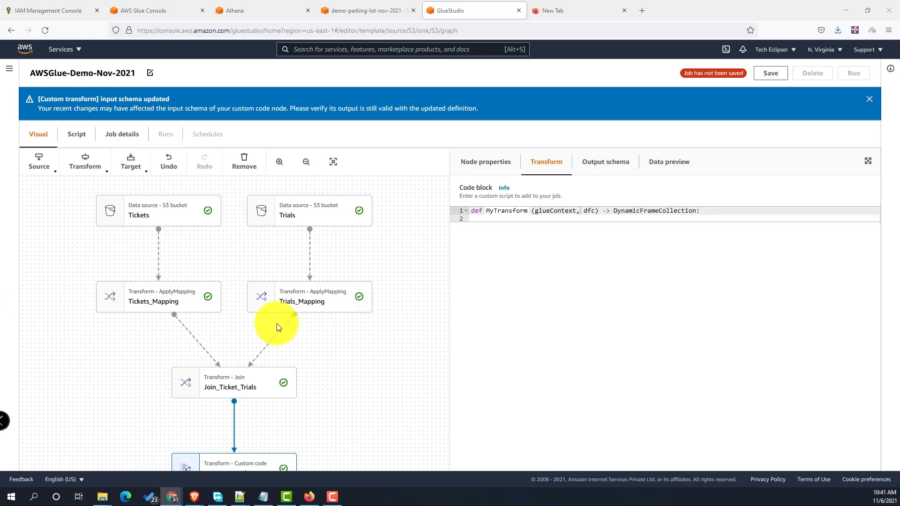
{"action": "left_click", "coordinate": [720, 211]}
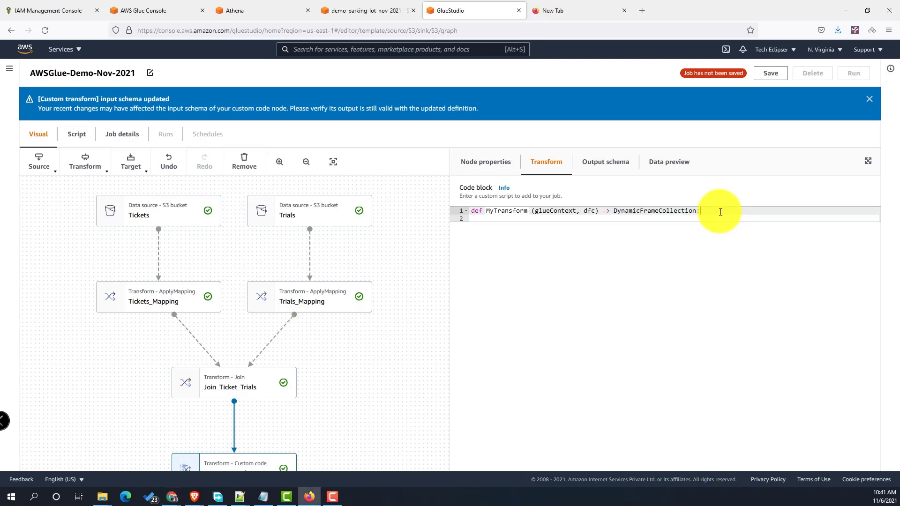
{"action": "key", "text": "ctrl+a"}
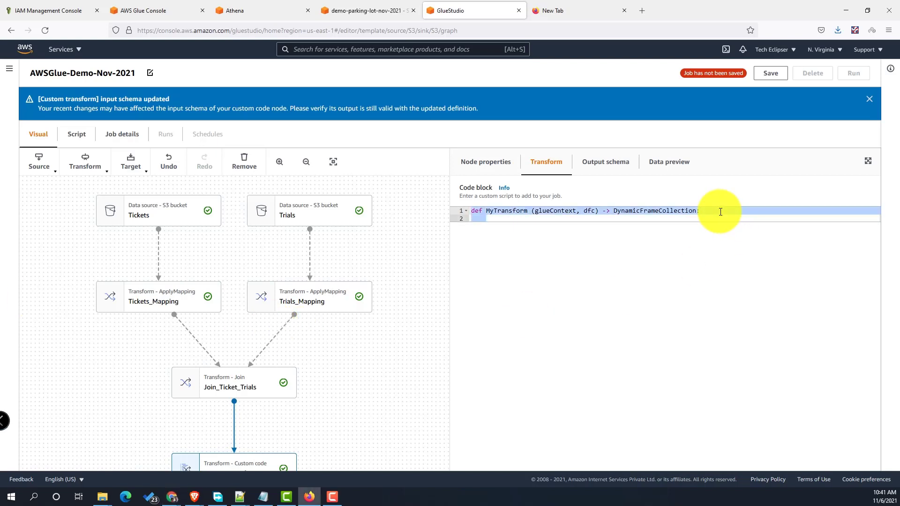
{"action": "left_click", "coordinate": [707, 213]}
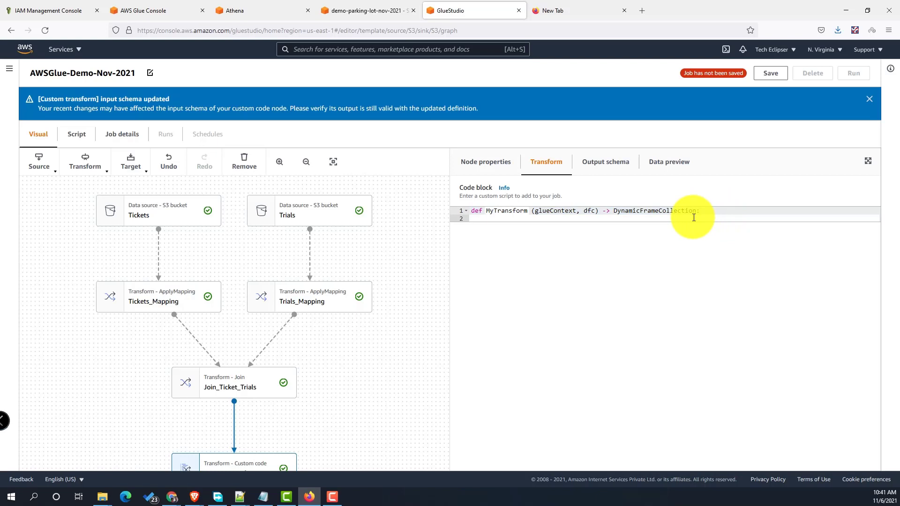
- Rename the custom code node to Aggregate_Tickets
{"action": "left_click", "coordinate": [487, 168]}
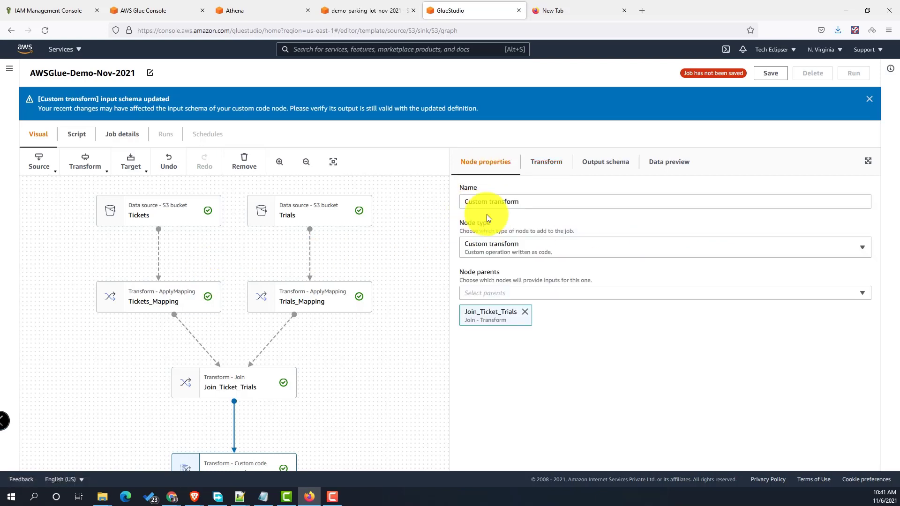
{"action": "left_click_drag", "start_coordinate": [527, 201], "coordinate": [349, 202]}
{"action": "type", "text": "Agg"}
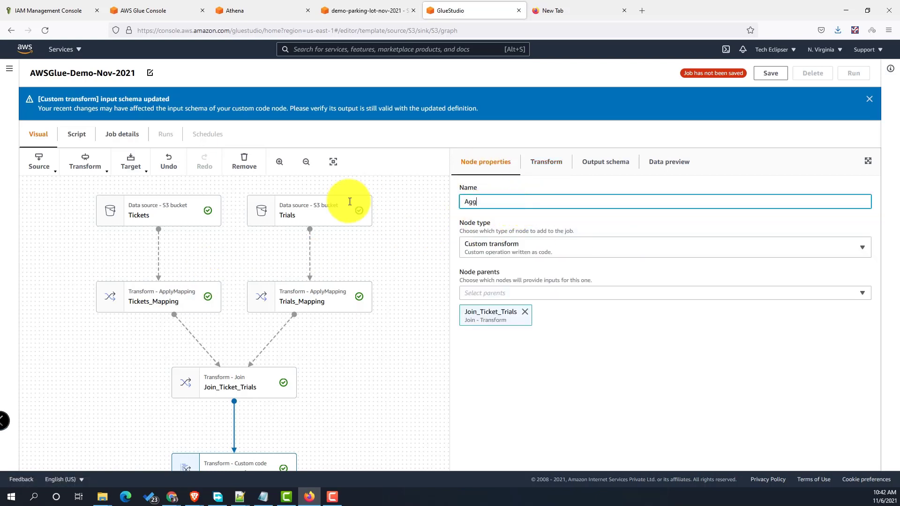
{"action": "type", "text": "regate_Tickets"}
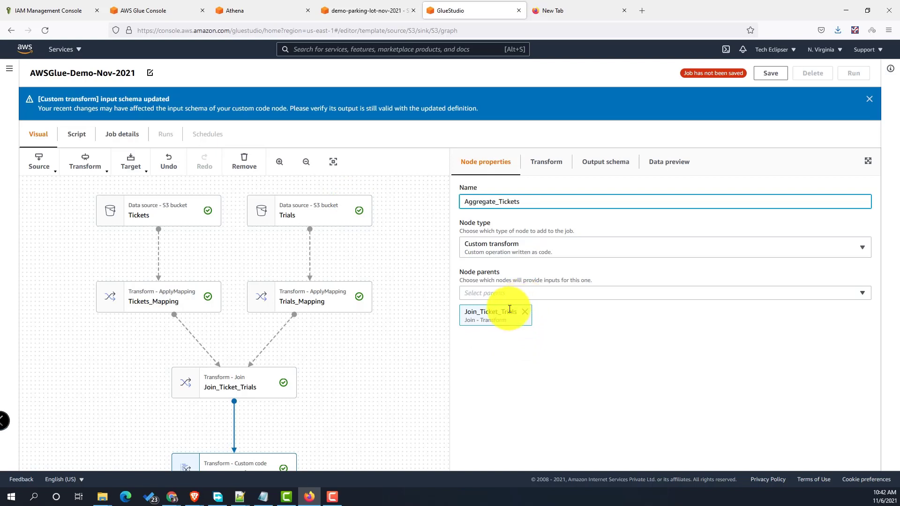
- Paste the Spark SQL court-location aggregation script into the code block and check the output schema
{"action": "left_click", "coordinate": [544, 162]}
{"action": "key", "text": "Return"}
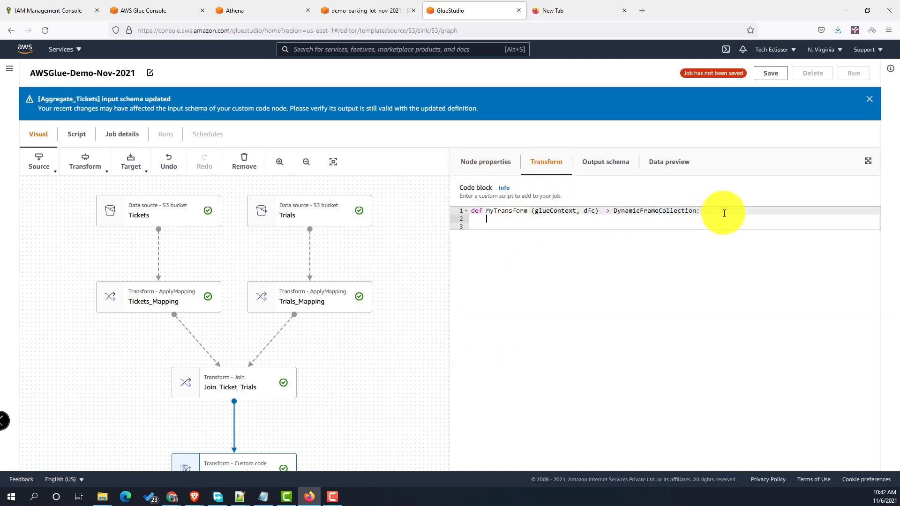
{"action": "key", "text": "ctrl+a"}
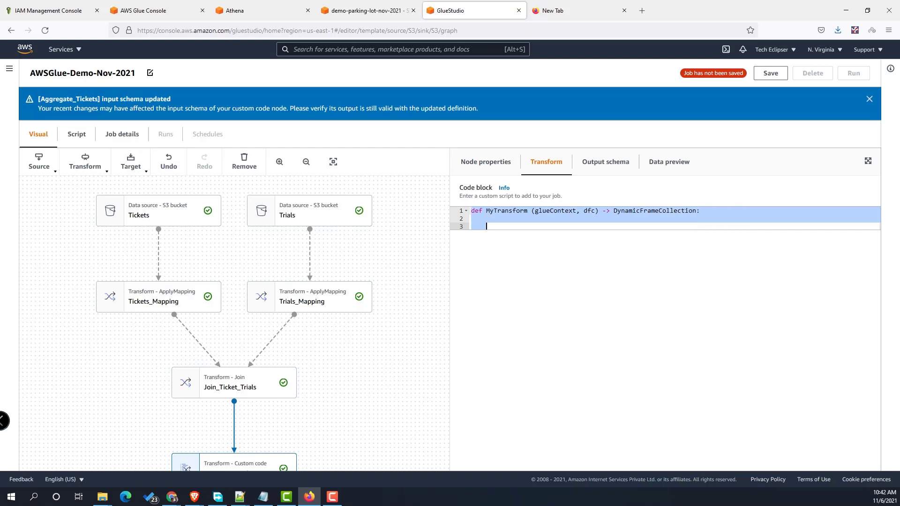
{"action": "key", "text": "alt+Tab"}
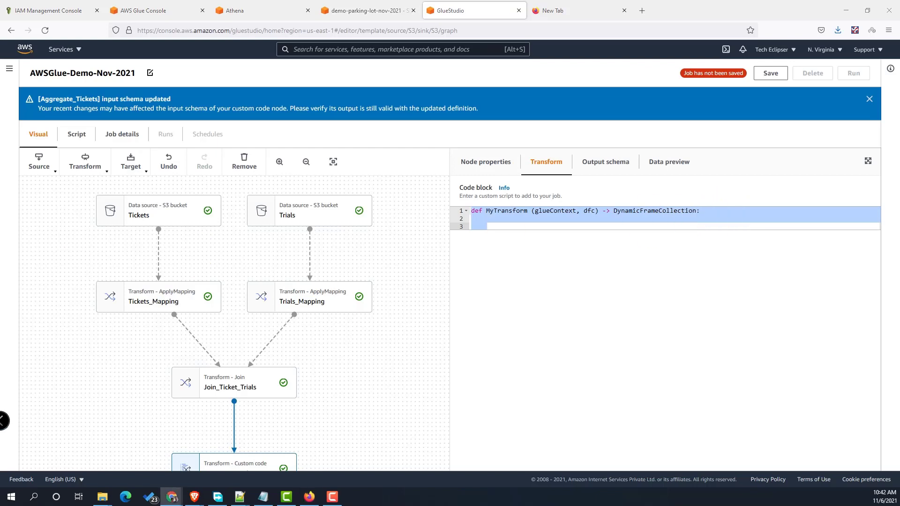
{"action": "left_click", "coordinate": [498, 223]}
{"action": "key", "text": "ctrl+a"}
{"action": "key", "text": "ctrl+v"}
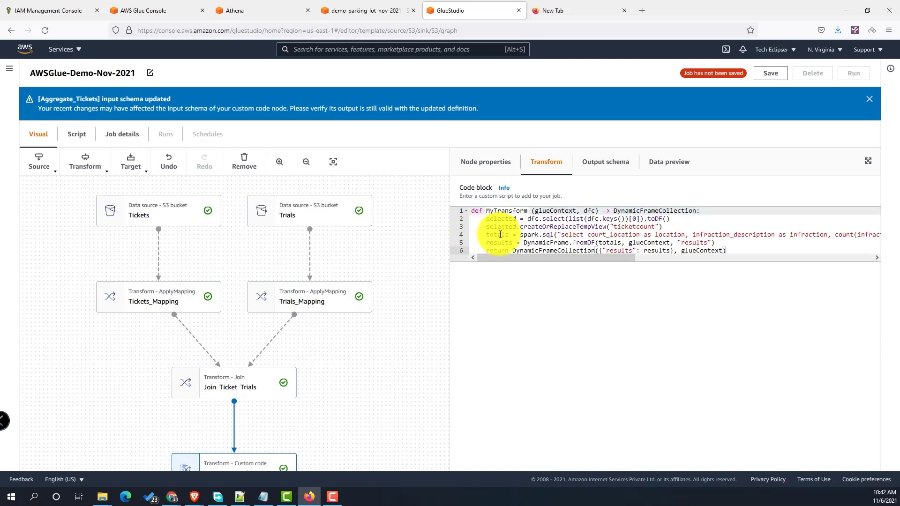
{"action": "left_click", "coordinate": [603, 173]}
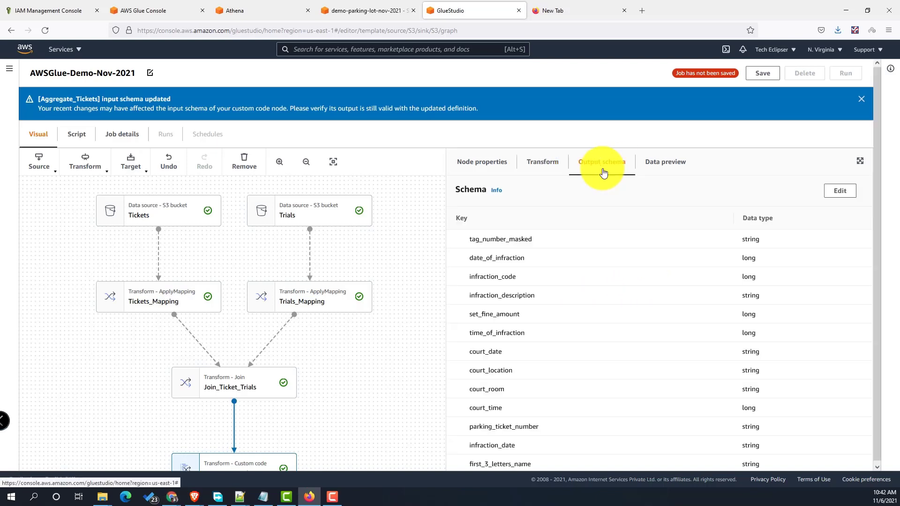
{"action": "left_click", "coordinate": [480, 160]}
{"action": "scroll", "coordinate": [328, 351], "scroll_direction": "down", "scroll_amount": 5}
{"action": "scroll", "coordinate": [320, 362], "scroll_direction": "up", "scroll_amount": 5}
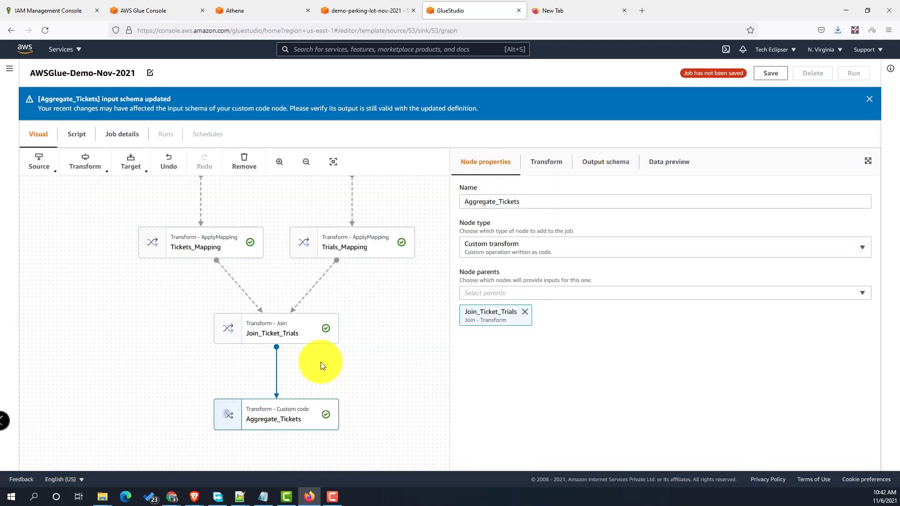
{"action": "key", "text": "alt+Tab"}
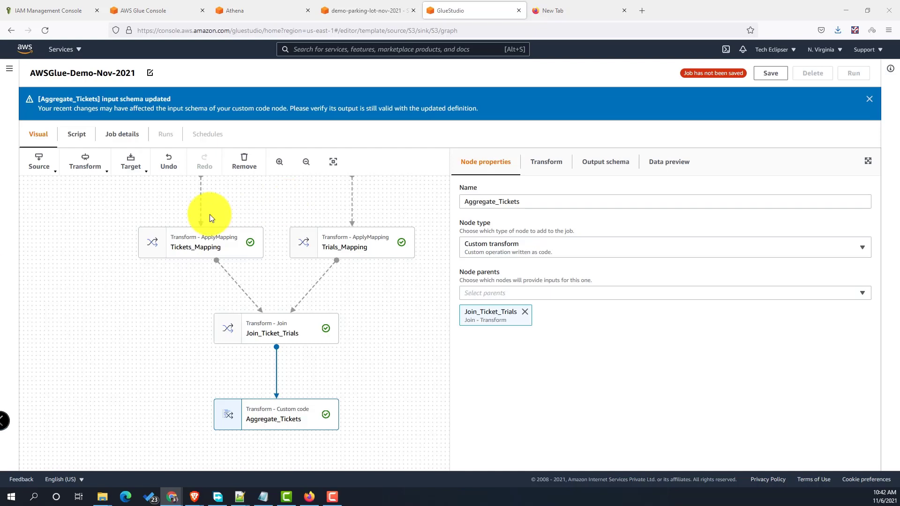
- Add a SelectFromCollection node after Aggregate_Tickets named Select_Aggregated_Data
{"action": "left_click", "coordinate": [85, 164]}
{"action": "scroll", "coordinate": [177, 302], "scroll_direction": "down", "scroll_amount": 2}
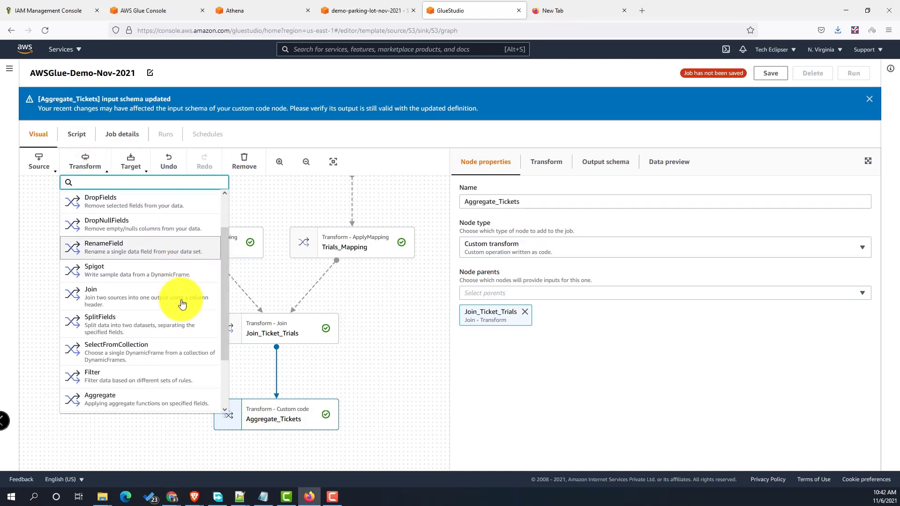
{"action": "left_click", "coordinate": [157, 344]}
{"action": "left_click", "coordinate": [488, 164]}
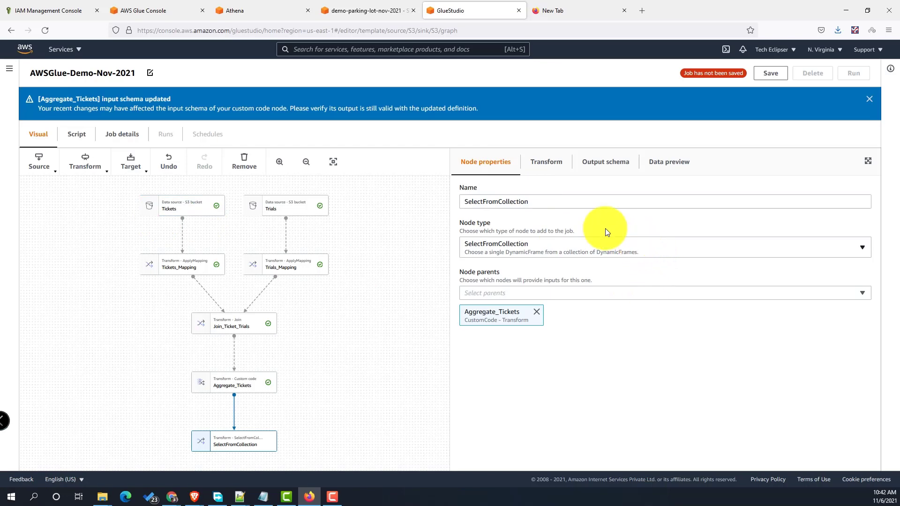
{"action": "left_click", "coordinate": [543, 203]}
{"action": "key", "text": "BackSpace"}
{"action": "key", "text": "BackSpace"}
{"action": "key", "text": "BackSpace"}
{"action": "key", "text": "BackSpace"}
{"action": "key", "text": "BackSpace"}
{"action": "key", "text": "BackSpace"}
{"action": "key", "text": "BackSpace"}
{"action": "key", "text": "BackSpace"}
{"action": "key", "text": "BackSpace"}
{"action": "key", "text": "BackSpace"}
{"action": "key", "text": "BackSpace"}
{"action": "key", "text": "BackSpace"}
{"action": "key", "text": "BackSpace"}
{"action": "key", "text": "BackSpace"}
{"action": "key", "text": "BackSpace"}
{"action": "key", "text": "BackSpace"}
{"action": "key", "text": "BackSpace"}
{"action": "key", "text": "BackSpace"}
{"action": "key", "text": "BackSpace"}
{"action": "key", "text": "BackSpace"}
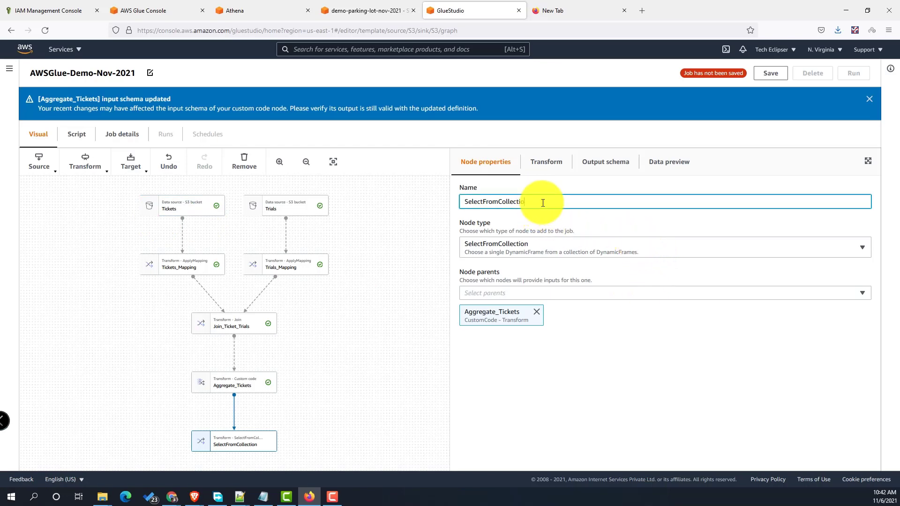
{"action": "type", "text": "Select_Aggregated_Data"}
{"action": "left_click", "coordinate": [591, 291]}
- Confirm Select_Aggregated_Data's parent, frame index 0 and output schema
{"action": "left_click", "coordinate": [592, 292]}
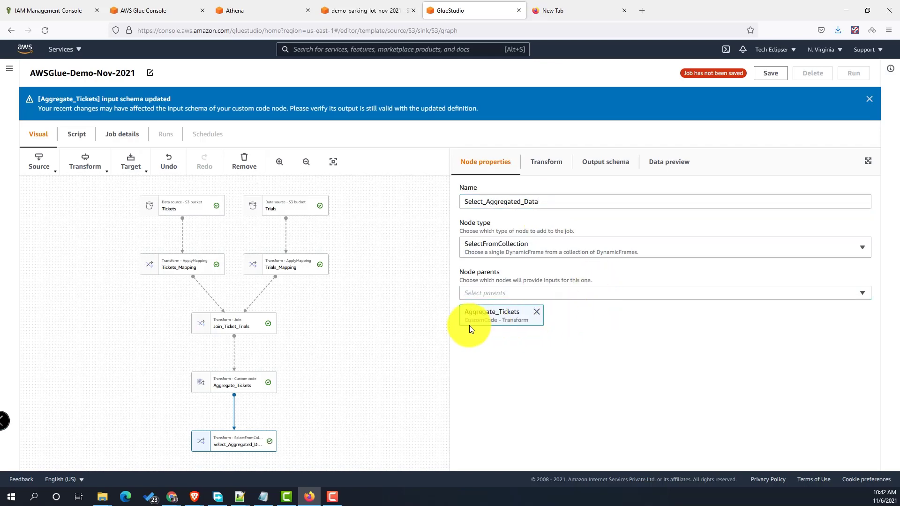
{"action": "left_click", "coordinate": [544, 163]}
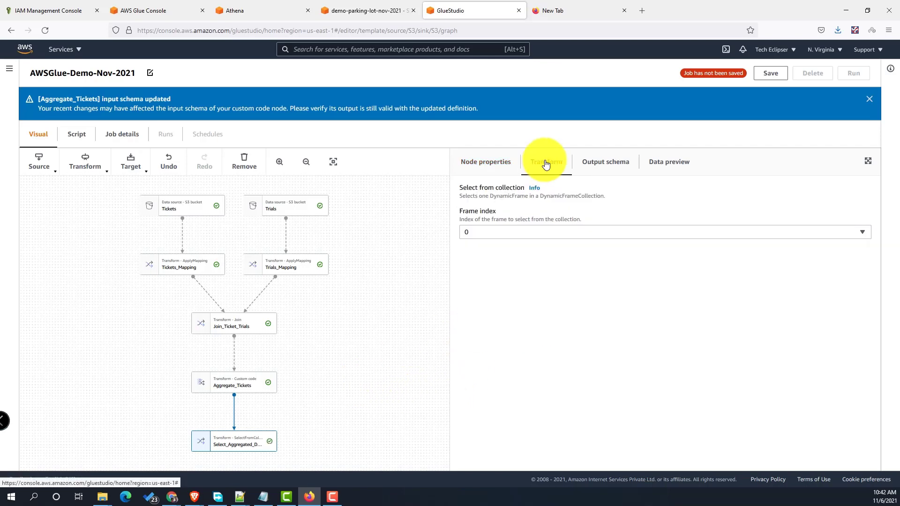
{"action": "left_click", "coordinate": [596, 164]}
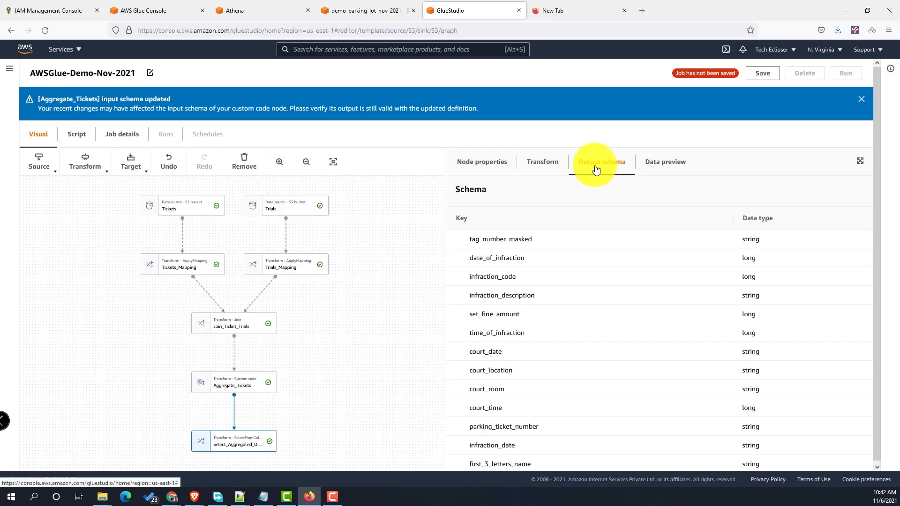
{"action": "left_click", "coordinate": [474, 162]}
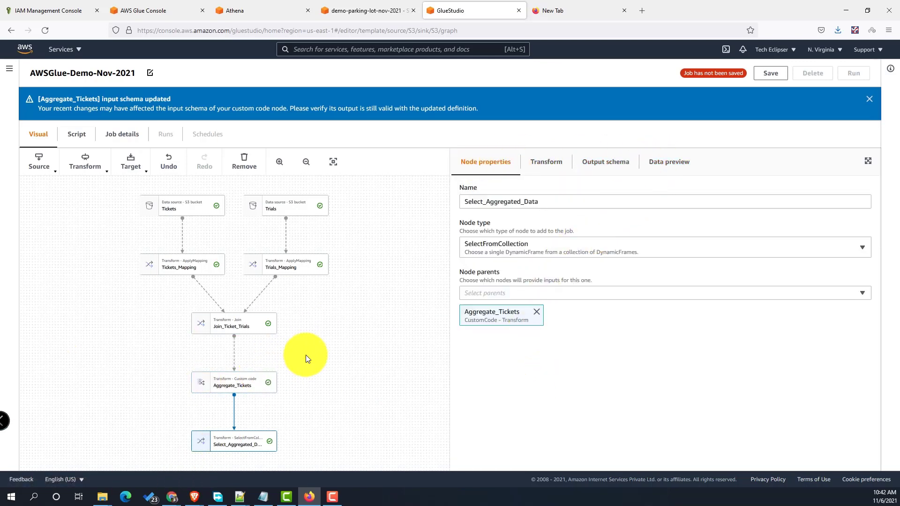
{"action": "left_click_drag", "start_coordinate": [306, 355], "coordinate": [287, 238]}
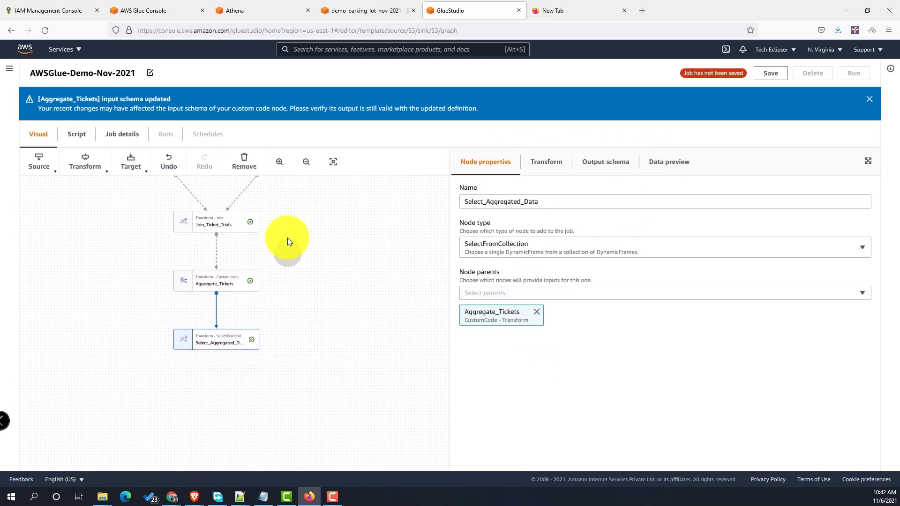
- Add an Amazon S3 target below Select_Aggregated_Data with CSV format and no compression
{"action": "left_click", "coordinate": [131, 165]}
{"action": "left_click", "coordinate": [188, 226]}
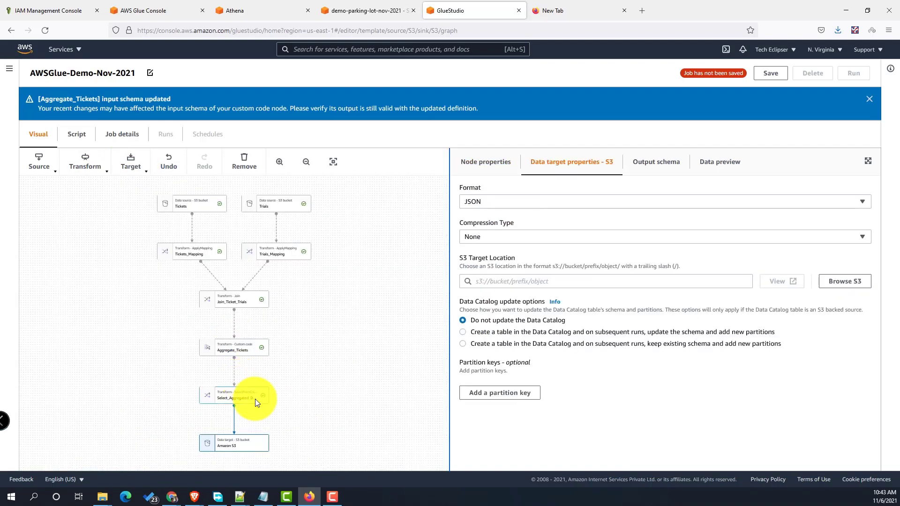
{"action": "left_click", "coordinate": [619, 202]}
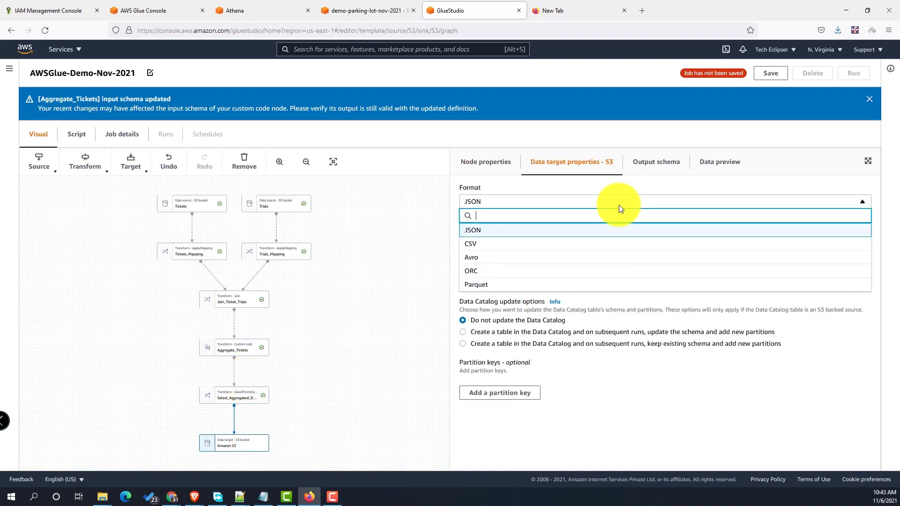
{"action": "left_click", "coordinate": [568, 245]}
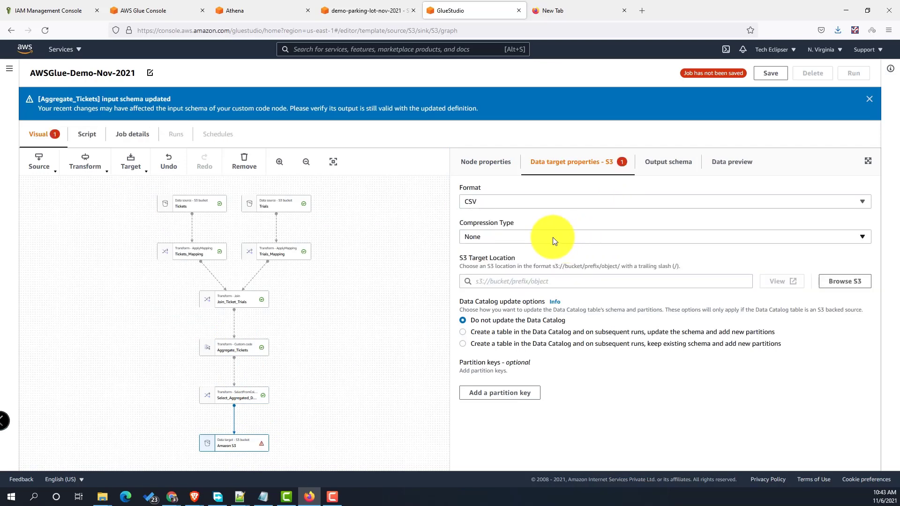
{"action": "left_click", "coordinate": [553, 237]}
{"action": "left_click", "coordinate": [553, 237]}
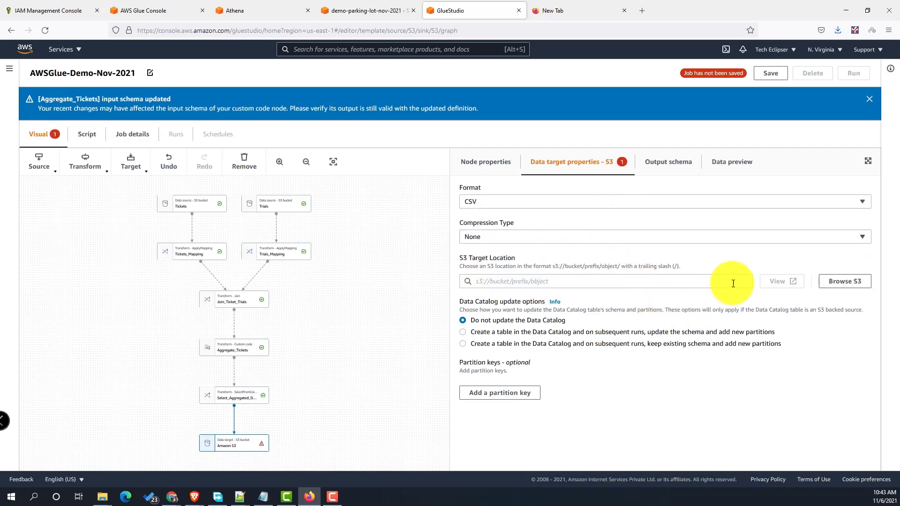
- Set the target location to the demo-parking-lot-nov-2021 bucket and begin a 'ticke' folder path
{"action": "left_click", "coordinate": [553, 281]}
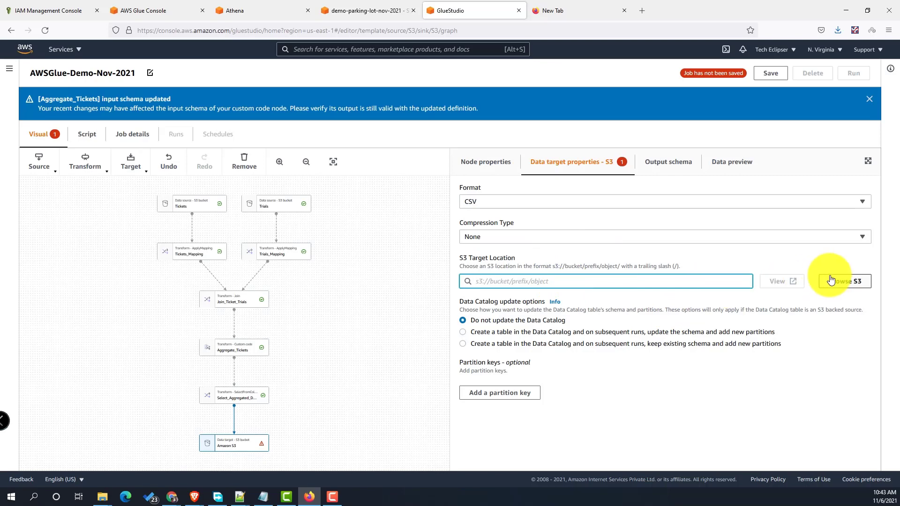
{"action": "left_click", "coordinate": [830, 280]}
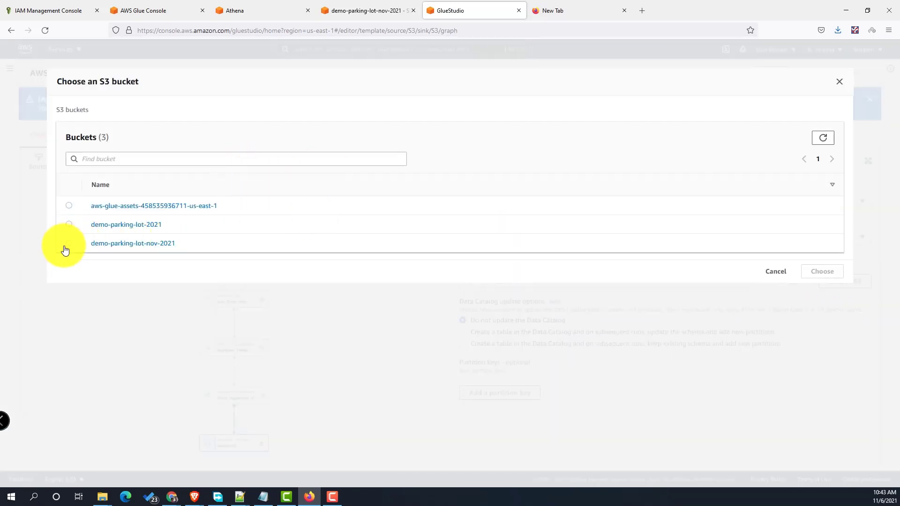
{"action": "left_click", "coordinate": [67, 242]}
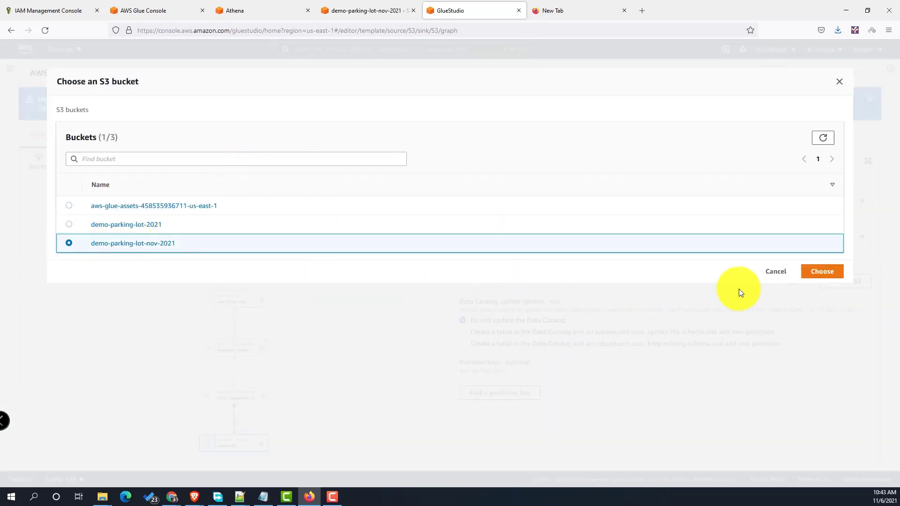
{"action": "left_click", "coordinate": [813, 272]}
{"action": "left_click", "coordinate": [637, 284]}
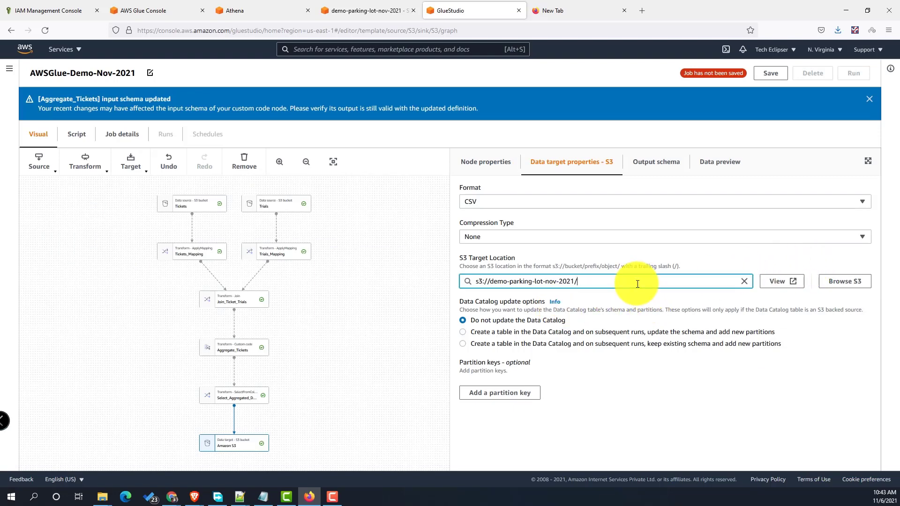
{"action": "type", "text": "ticket"}
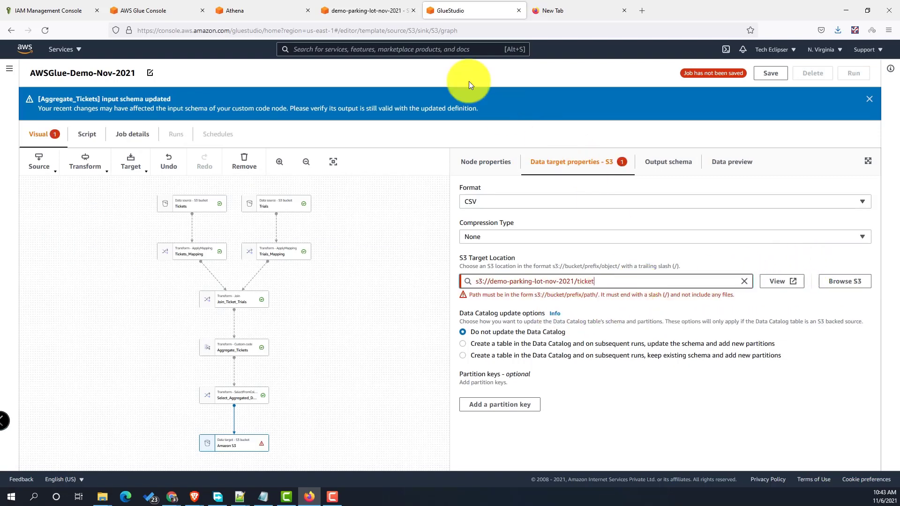
{"action": "left_click", "coordinate": [153, 15]}
{"action": "left_click", "coordinate": [370, 11]}
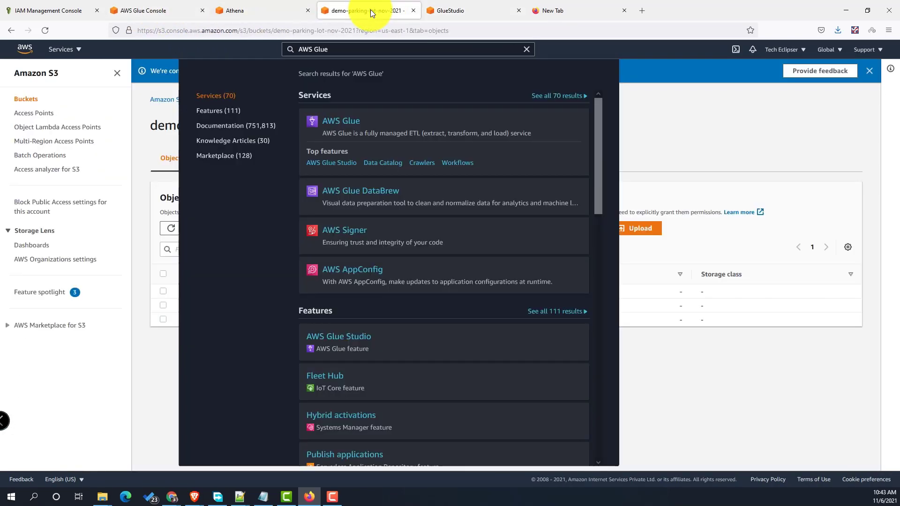
{"action": "left_click", "coordinate": [138, 147]}
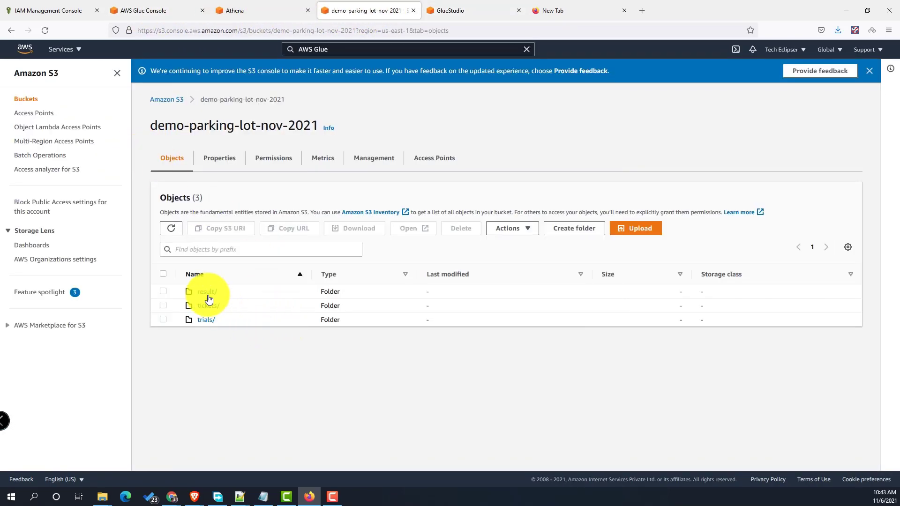
{"action": "left_click", "coordinate": [157, 13]}
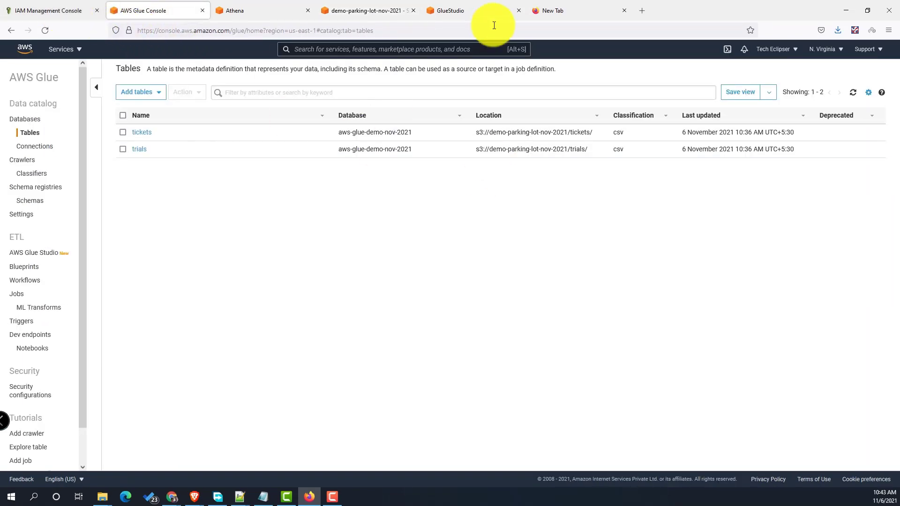
{"action": "left_click", "coordinate": [471, 14]}
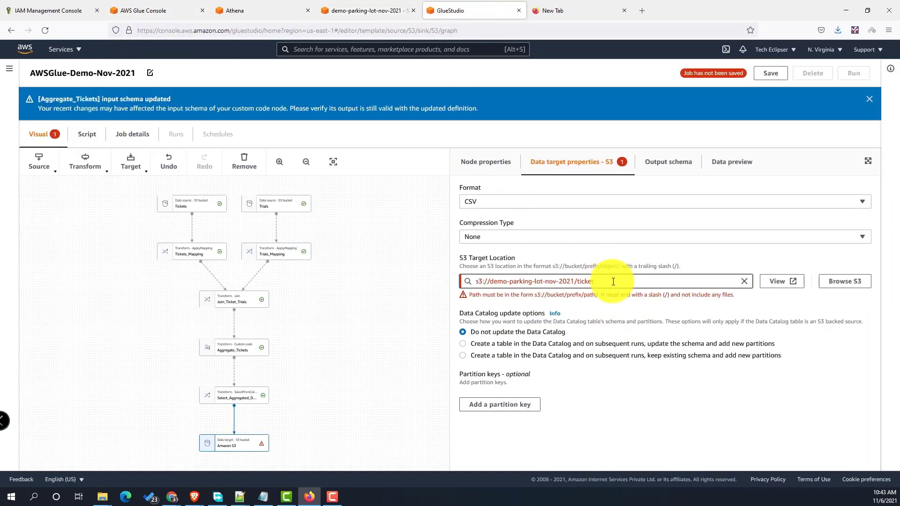
- Change the S3 target location to s3://demo-parking-lot-nov-2021/result/
{"action": "key", "text": "BackSpace"}
{"action": "key", "text": "BackSpace"}
{"action": "key", "text": "BackSpace"}
{"action": "key", "text": "BackSpace"}
{"action": "key", "text": "BackSpace"}
{"action": "type", "text": "result/"}
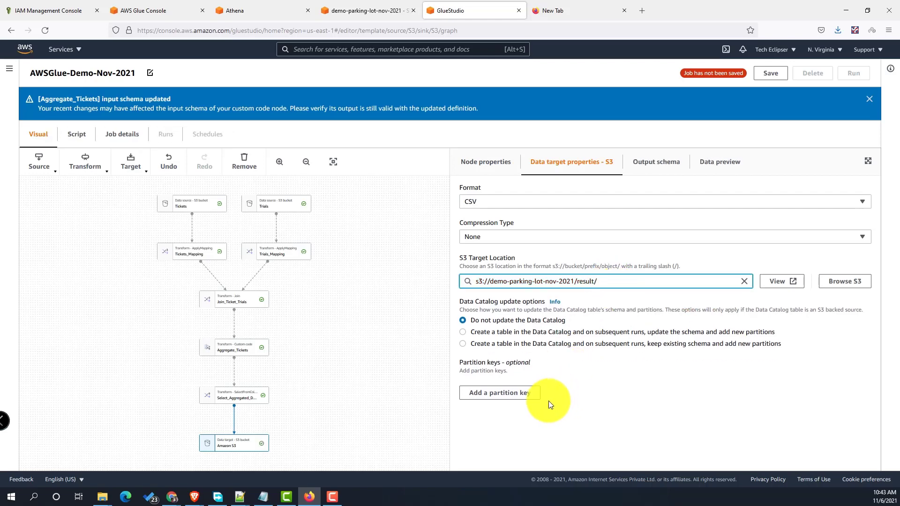
{"action": "left_click", "coordinate": [769, 74]}
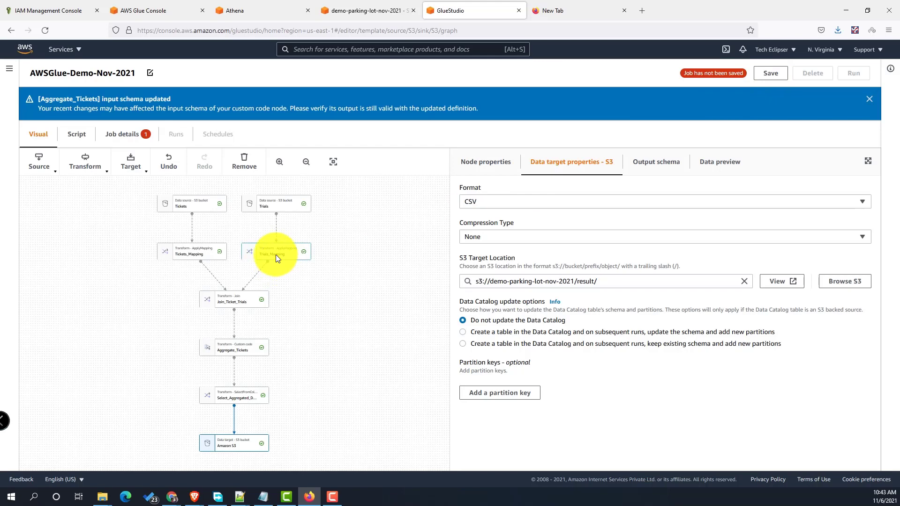
{"action": "double_click", "coordinate": [315, 305]}
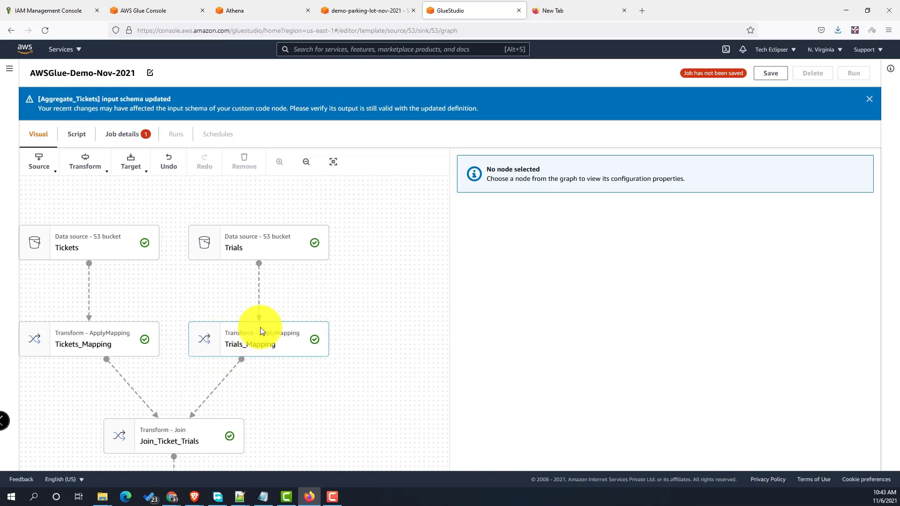
- Inspect the Tickets data source node, then bring up the job's details settings
{"action": "left_click_drag", "start_coordinate": [338, 416], "coordinate": [357, 415]}
{"action": "left_click", "coordinate": [125, 242]}
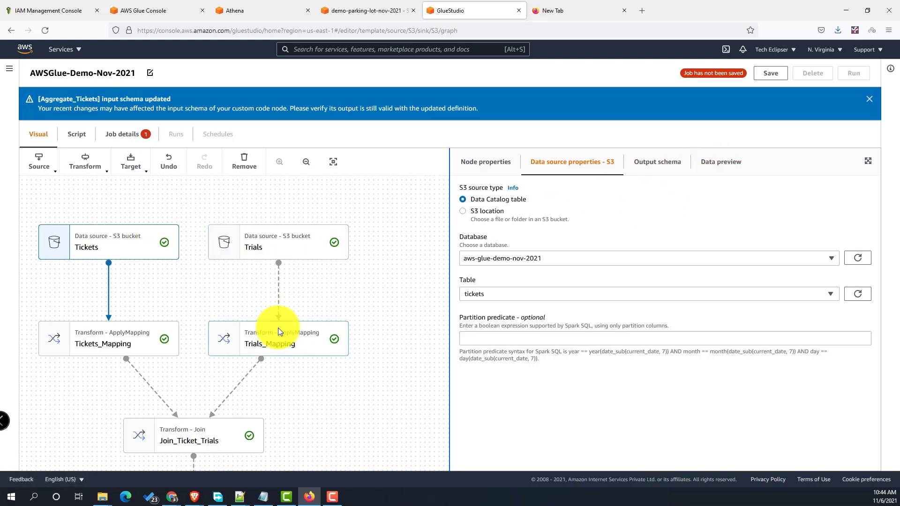
{"action": "scroll", "coordinate": [357, 267], "scroll_direction": "down", "scroll_amount": 3}
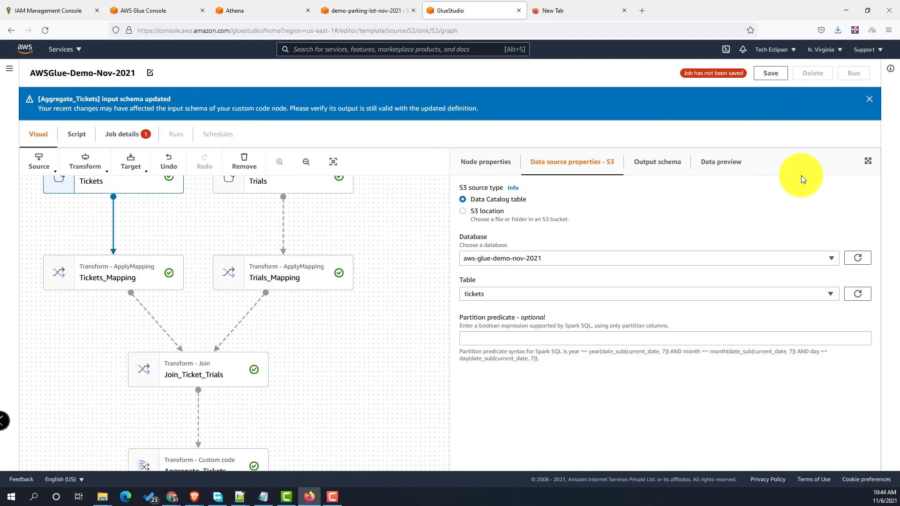
{"action": "left_click", "coordinate": [146, 140]}
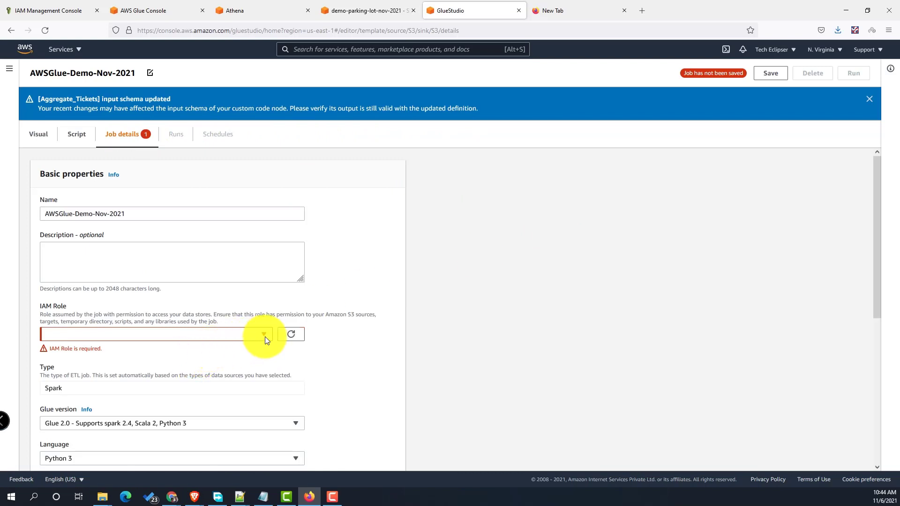
- Assign the DemoAWSGlueRole IAM role, keep Python 3 as the language, and save the job
{"action": "left_click", "coordinate": [264, 334]}
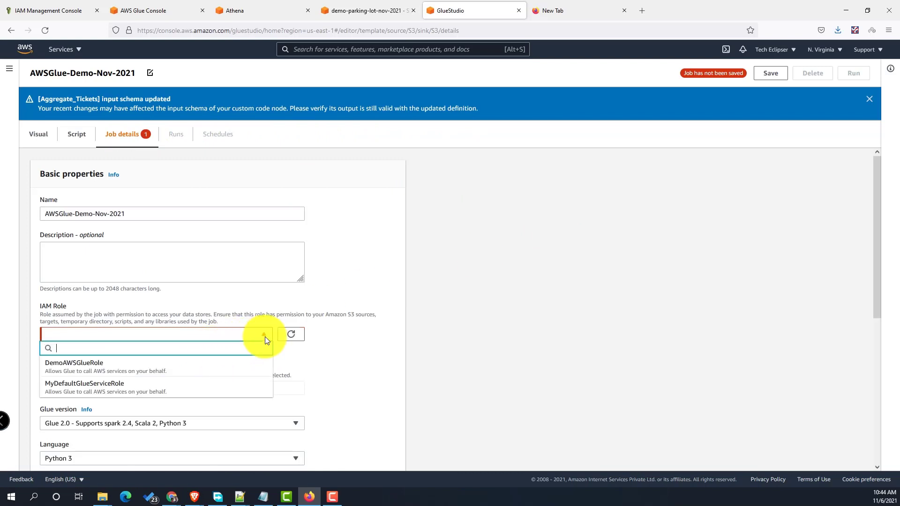
{"action": "left_click", "coordinate": [166, 372]}
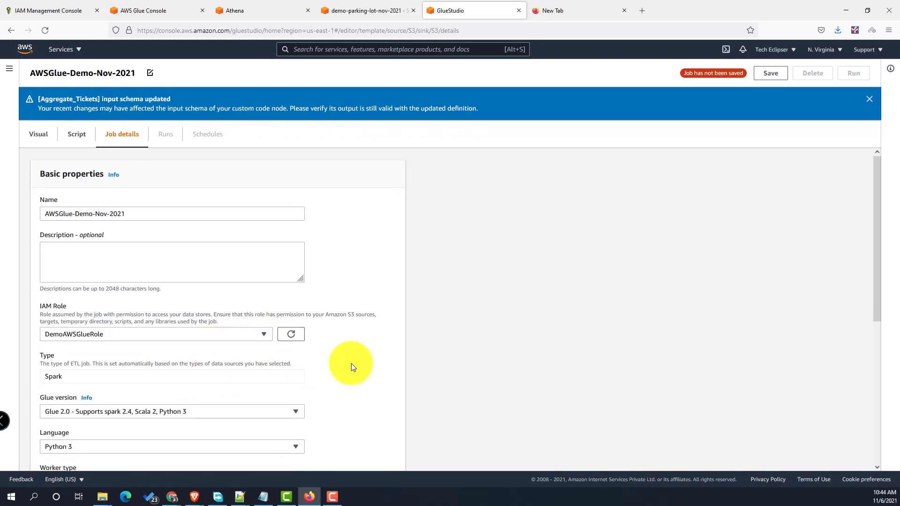
{"action": "scroll", "coordinate": [350, 361], "scroll_direction": "down", "scroll_amount": 2}
{"action": "scroll", "coordinate": [343, 361], "scroll_direction": "up", "scroll_amount": 2}
{"action": "scroll", "coordinate": [338, 361], "scroll_direction": "down", "scroll_amount": 4}
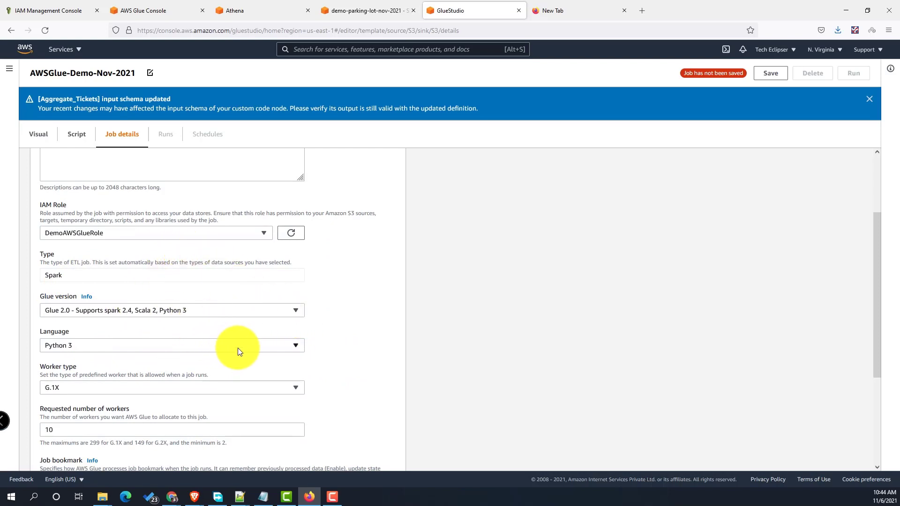
{"action": "scroll", "coordinate": [201, 346], "scroll_direction": "down", "scroll_amount": 1}
{"action": "scroll", "coordinate": [176, 341], "scroll_direction": "down", "scroll_amount": 2}
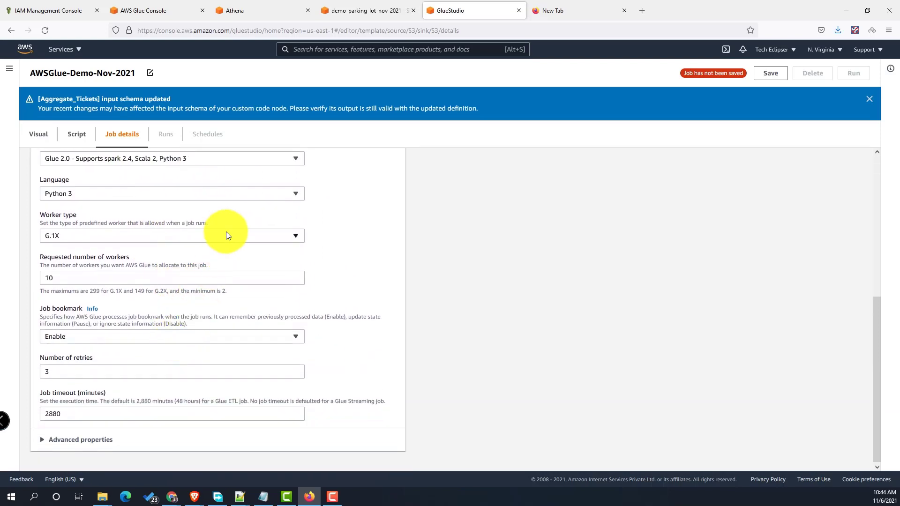
{"action": "left_click", "coordinate": [244, 199]}
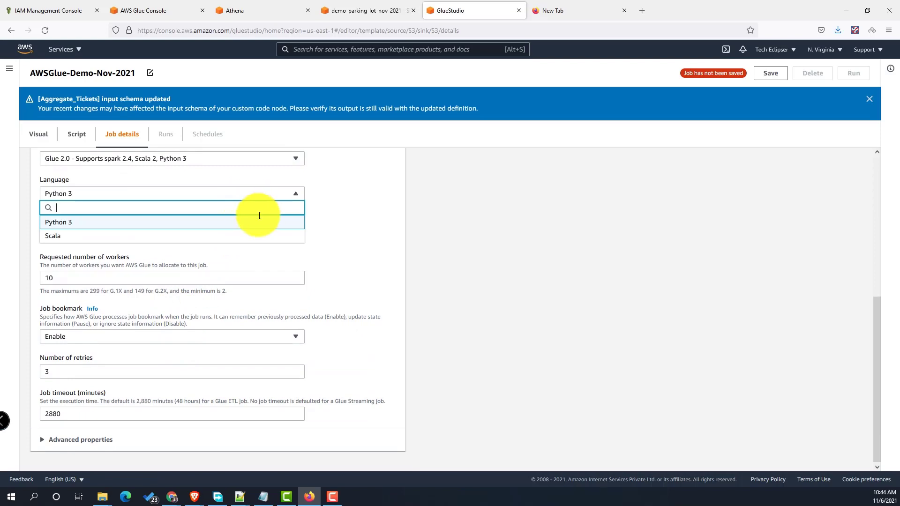
{"action": "left_click", "coordinate": [362, 206]}
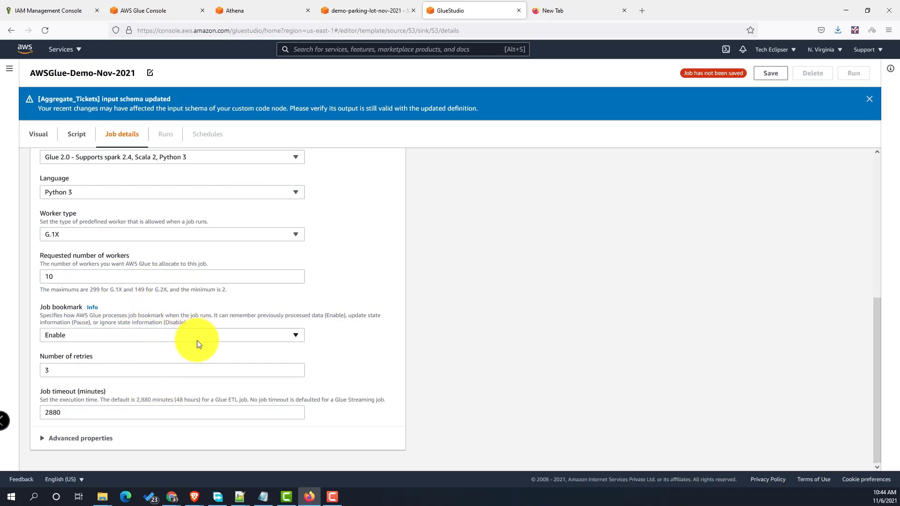
{"action": "scroll", "coordinate": [197, 340], "scroll_direction": "up", "scroll_amount": 5}
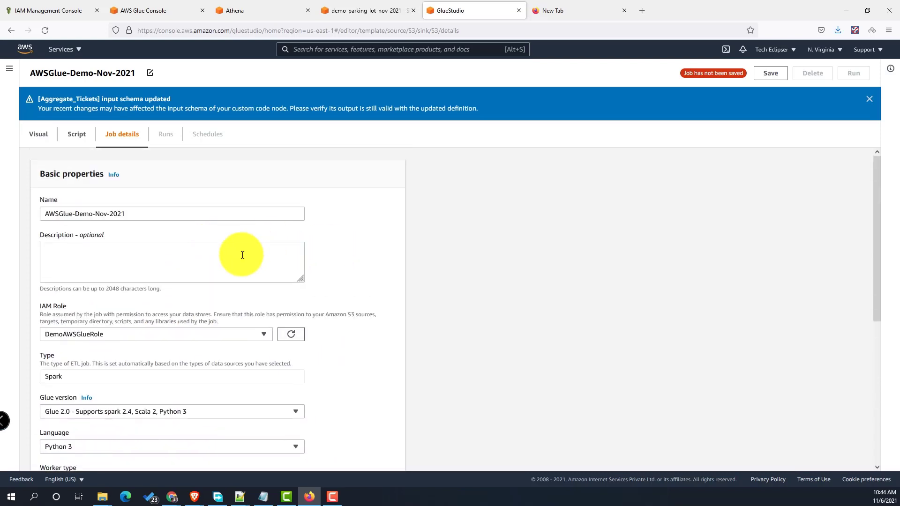
{"action": "left_click", "coordinate": [778, 81]}
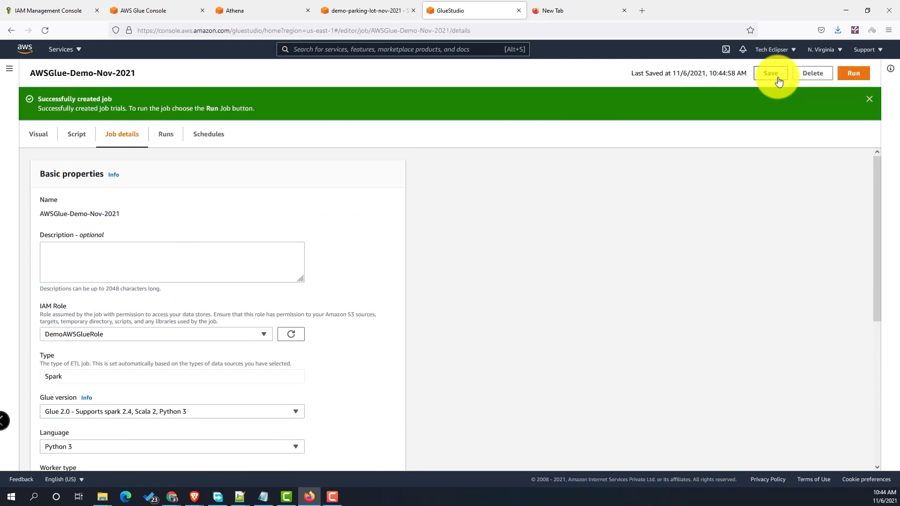
- Run the AWSGlue-Demo-Nov-2021 job and view Glue Studio Monitoring in a new browser tab
{"action": "left_click", "coordinate": [857, 76]}
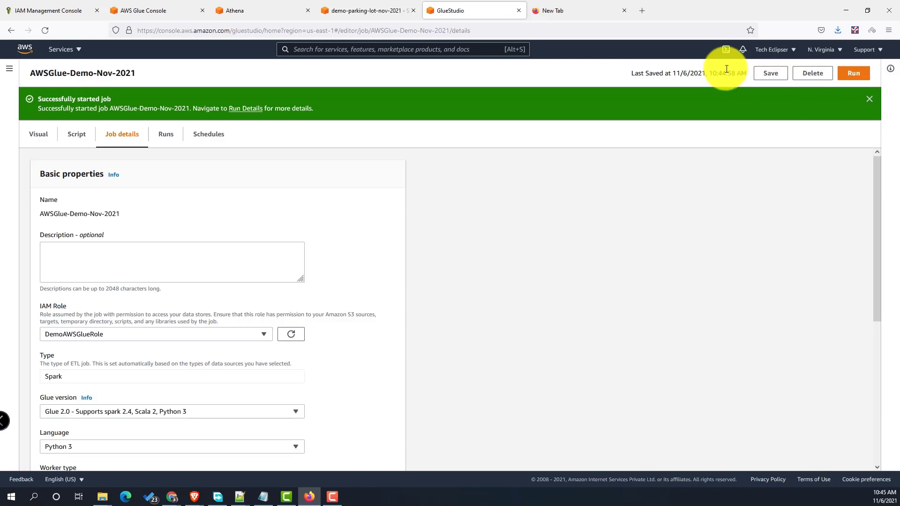
{"action": "left_click", "coordinate": [11, 72]}
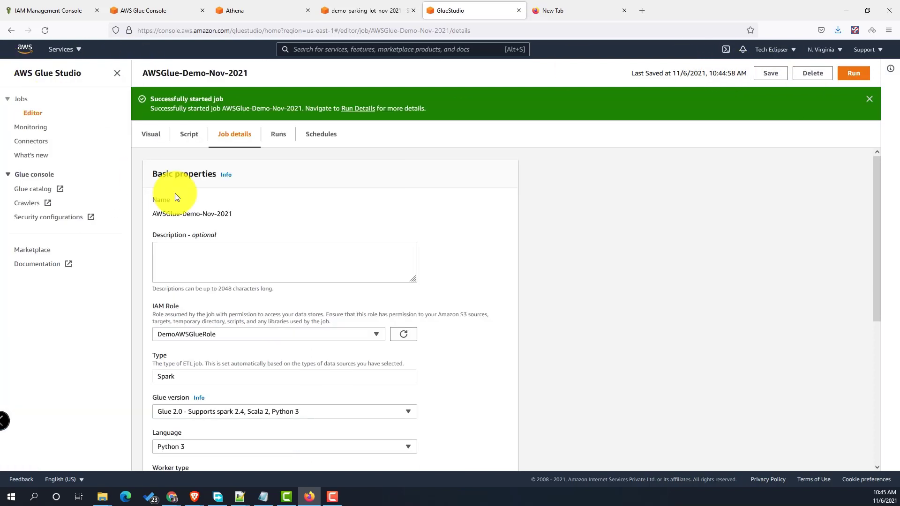
{"action": "right_click", "coordinate": [35, 134]}
{"action": "left_click", "coordinate": [37, 136]}
{"action": "left_click", "coordinate": [550, 12]}
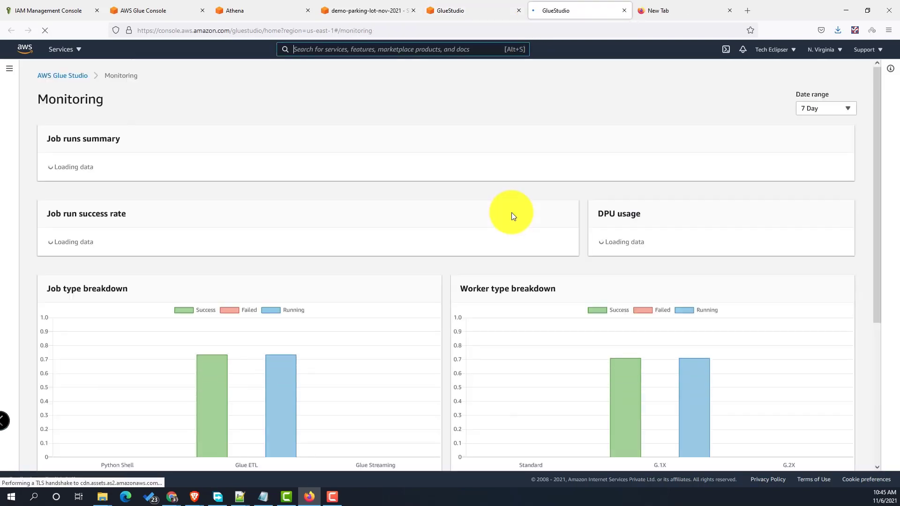
- Scroll to the Job runs table and select the running AWSGlue-Demo-Nov-2021 run
{"action": "scroll", "coordinate": [544, 234], "scroll_direction": "down", "scroll_amount": 3}
{"action": "scroll", "coordinate": [544, 232], "scroll_direction": "down", "scroll_amount": 5}
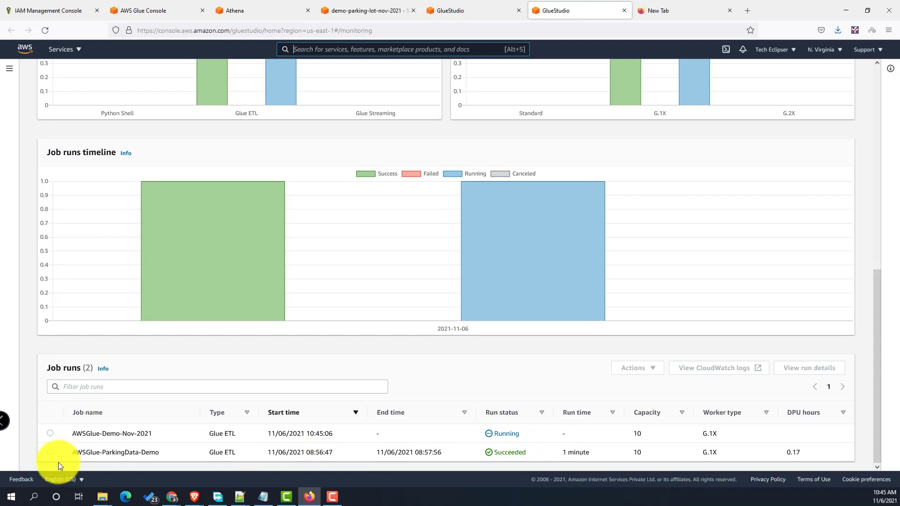
{"action": "left_click", "coordinate": [49, 433]}
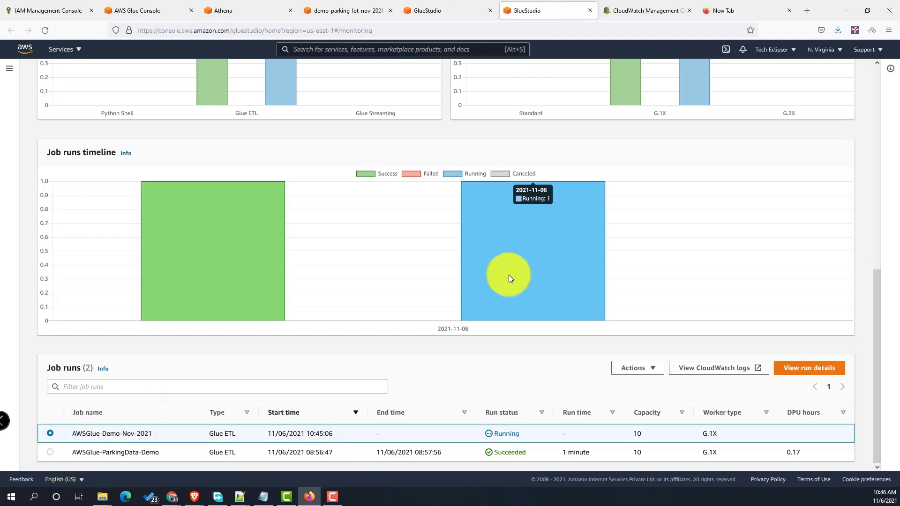
- Check the eight output files in the bucket's result/ folder, then go back to Athena
{"action": "left_click", "coordinate": [429, 10]}
{"action": "left_click", "coordinate": [357, 13]}
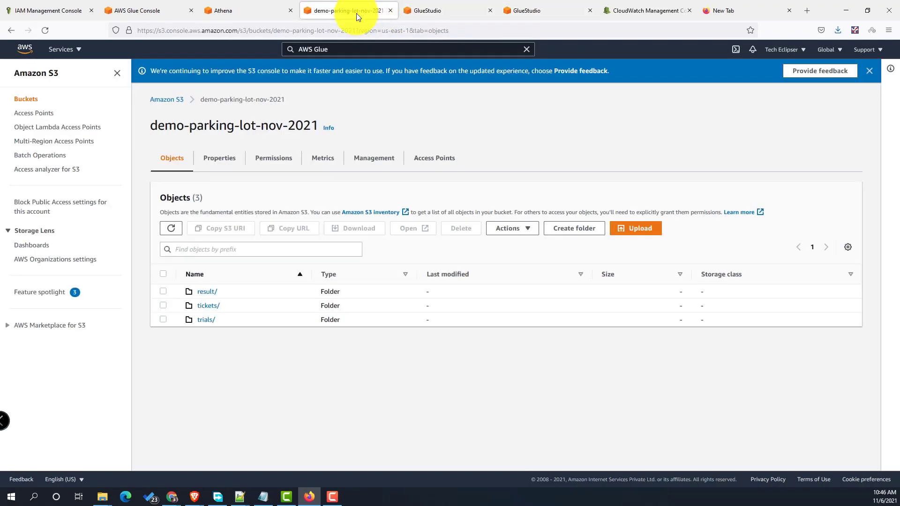
{"action": "left_click", "coordinate": [212, 293]}
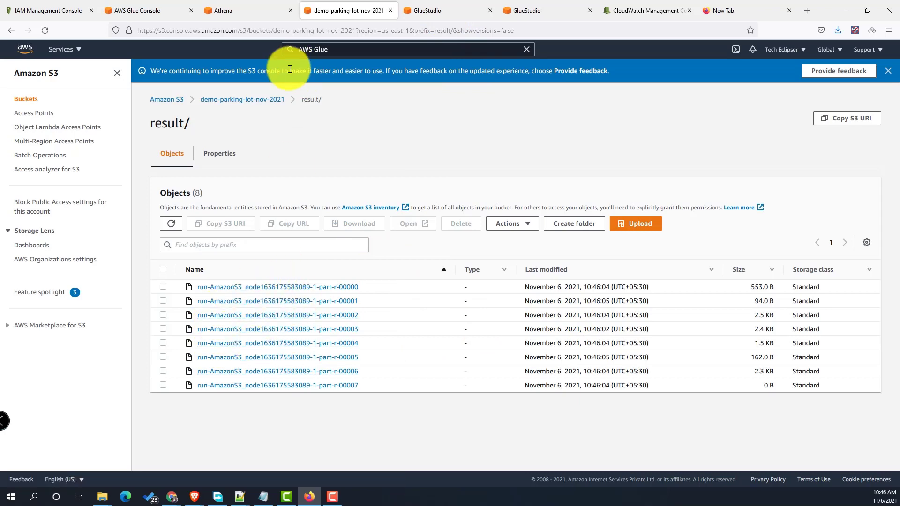
{"action": "left_click", "coordinate": [420, 11]}
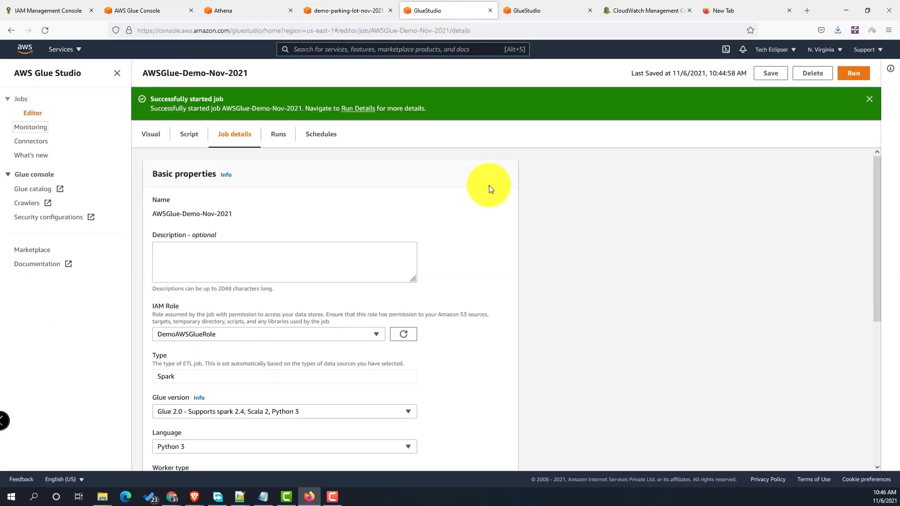
{"action": "left_click", "coordinate": [525, 10]}
{"action": "left_click", "coordinate": [225, 13]}
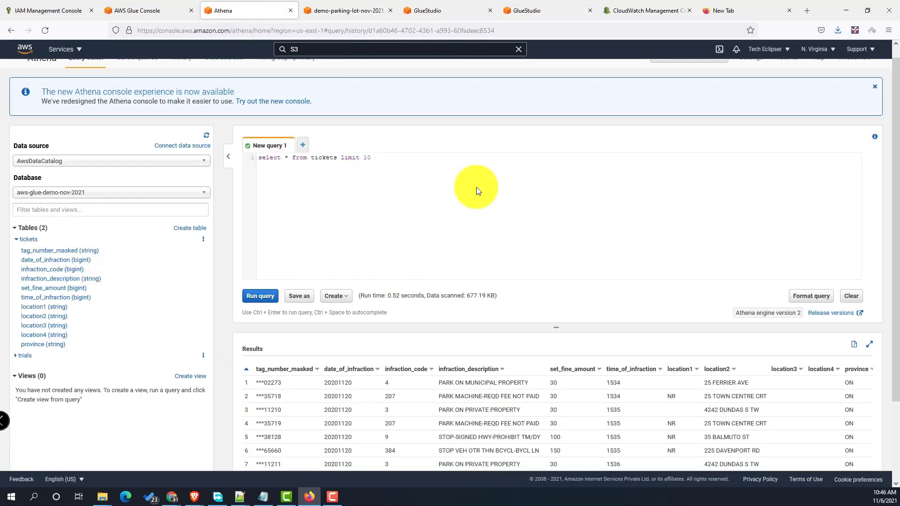
- Run 'select * from trials limit 10' in a new Athena query
{"action": "left_click", "coordinate": [303, 146]}
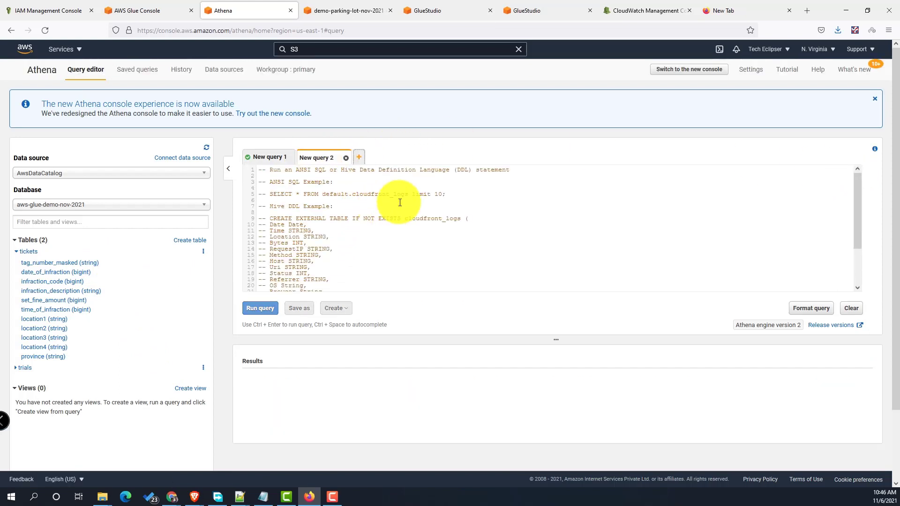
{"action": "left_click", "coordinate": [355, 230]}
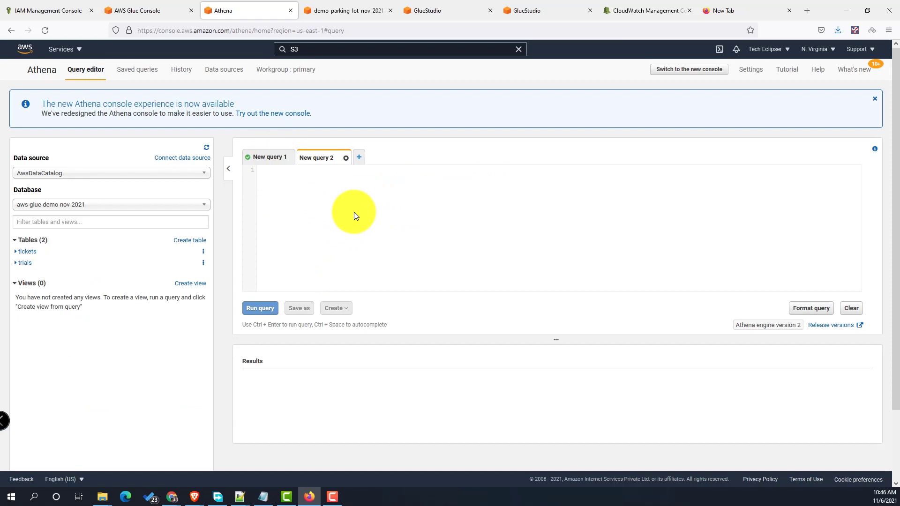
{"action": "type", "text": "select * from t"}
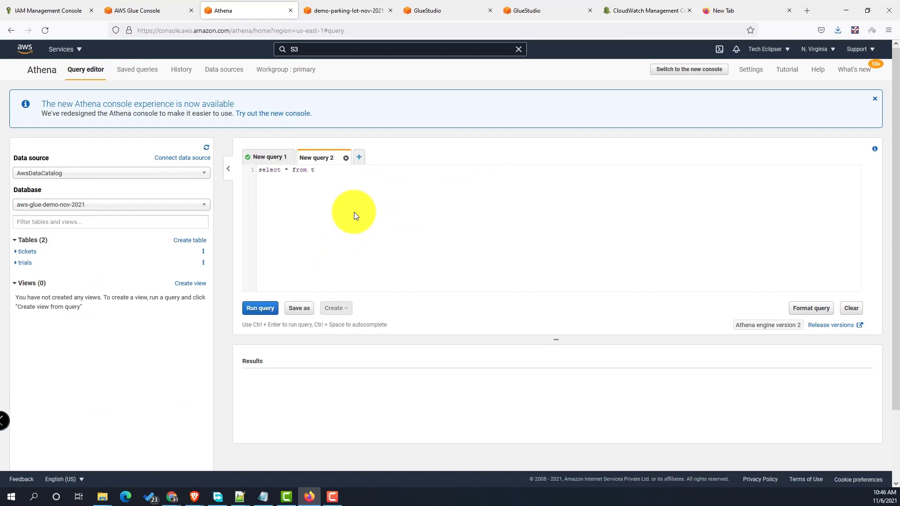
{"action": "type", "text": "rials limit 10"}
{"action": "left_click", "coordinate": [263, 309]}
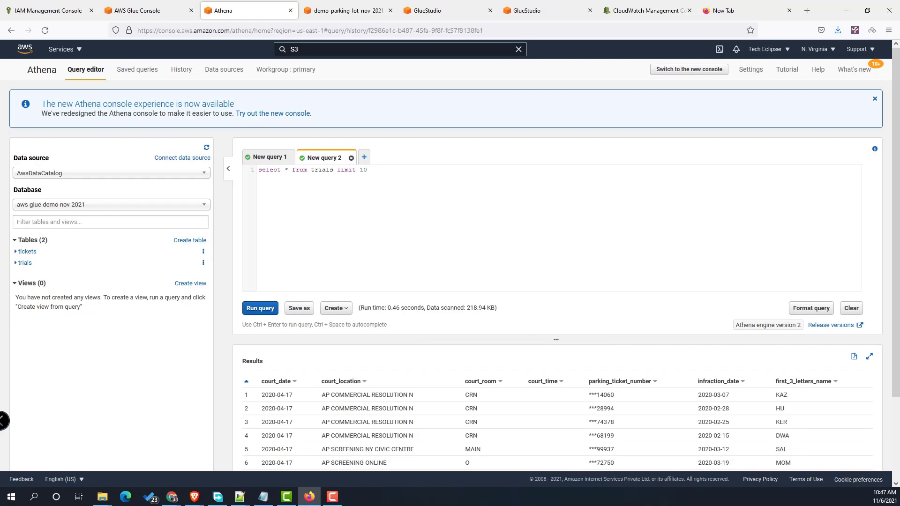
- Select the full tickets–trials join query text in the other application window
{"action": "key", "text": "alt+Tab"}
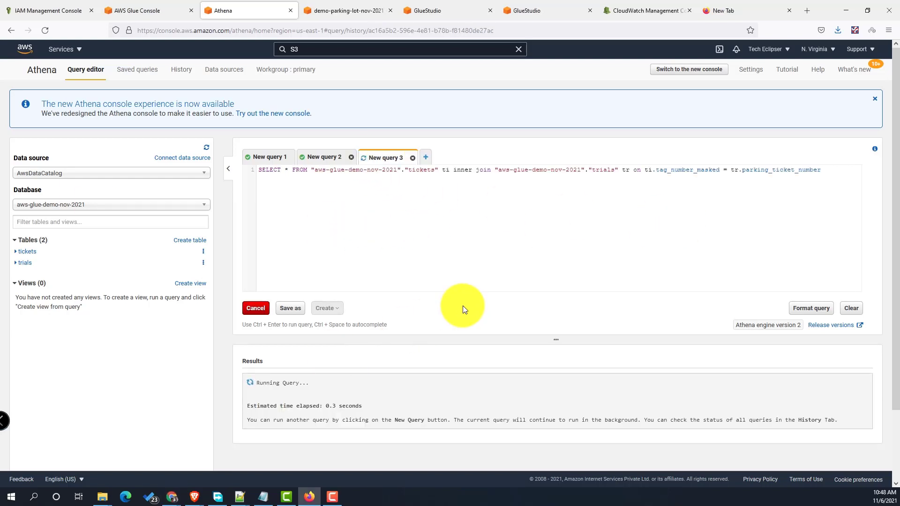
{"action": "scroll", "coordinate": [653, 390], "scroll_direction": "down", "scroll_amount": 5}
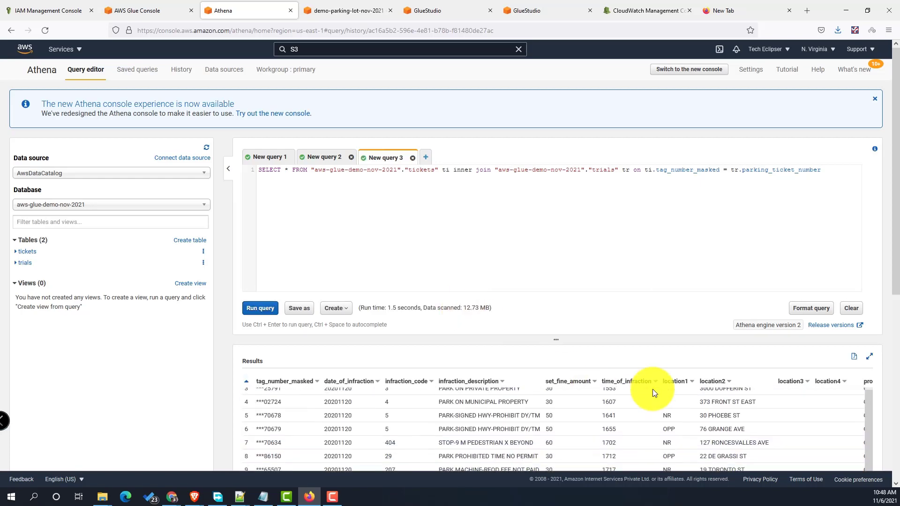
{"action": "scroll", "coordinate": [652, 393], "scroll_direction": "up", "scroll_amount": 5}
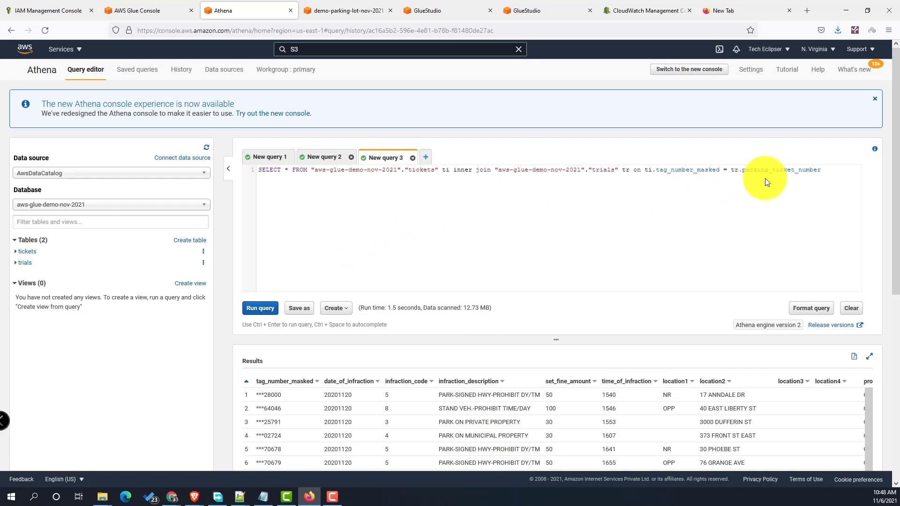
{"action": "left_click_drag", "start_coordinate": [834, 171], "coordinate": [240, 170]}
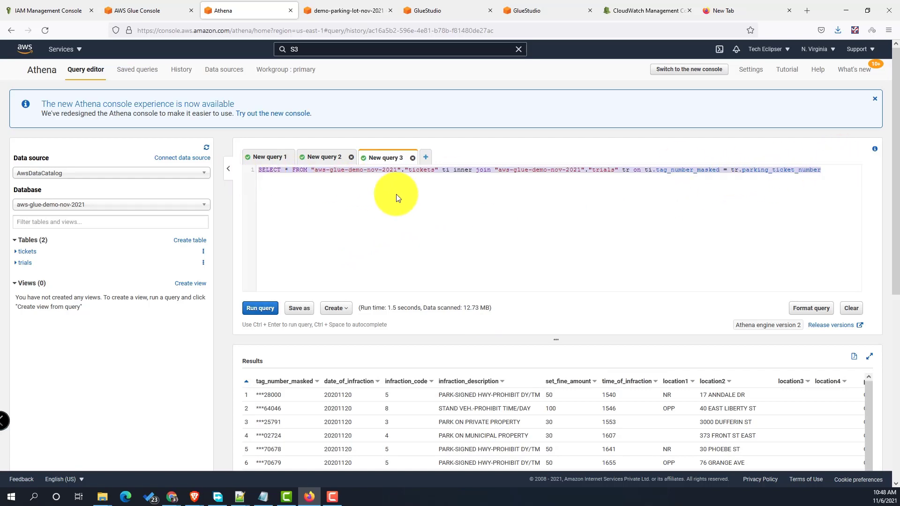
{"action": "left_click", "coordinate": [531, 11]}
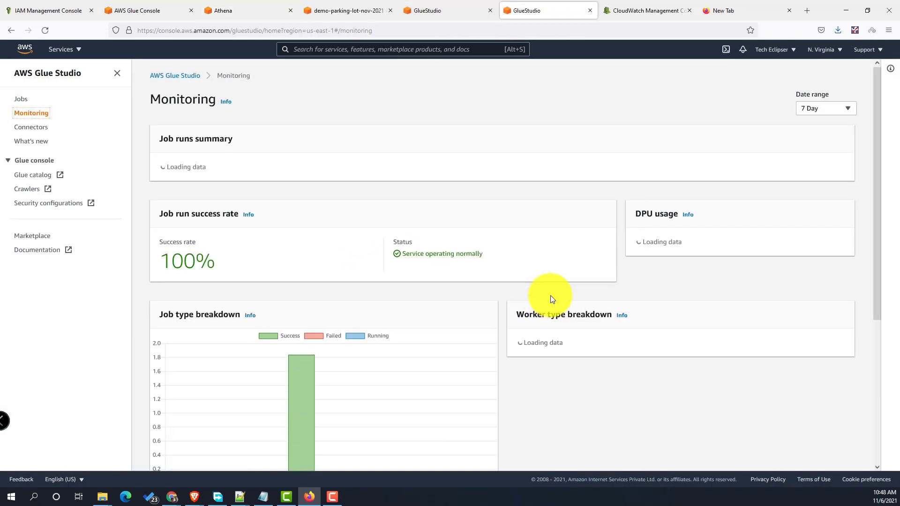
{"action": "scroll", "coordinate": [550, 295], "scroll_direction": "down", "scroll_amount": 10}
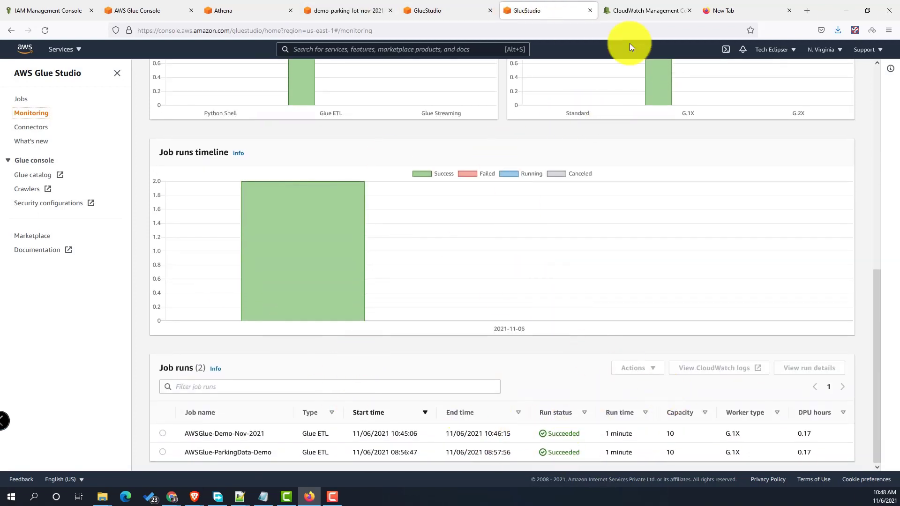
{"action": "left_click", "coordinate": [430, 11]}
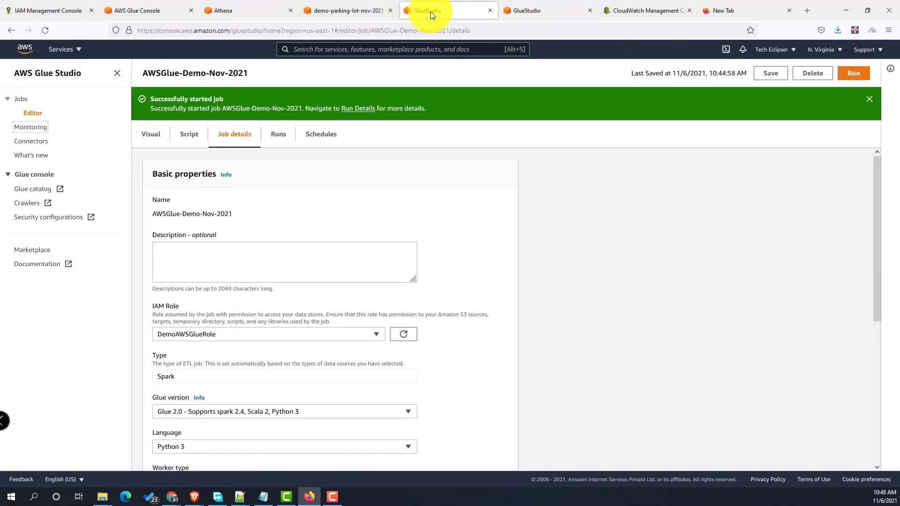
{"action": "left_click", "coordinate": [356, 12]}
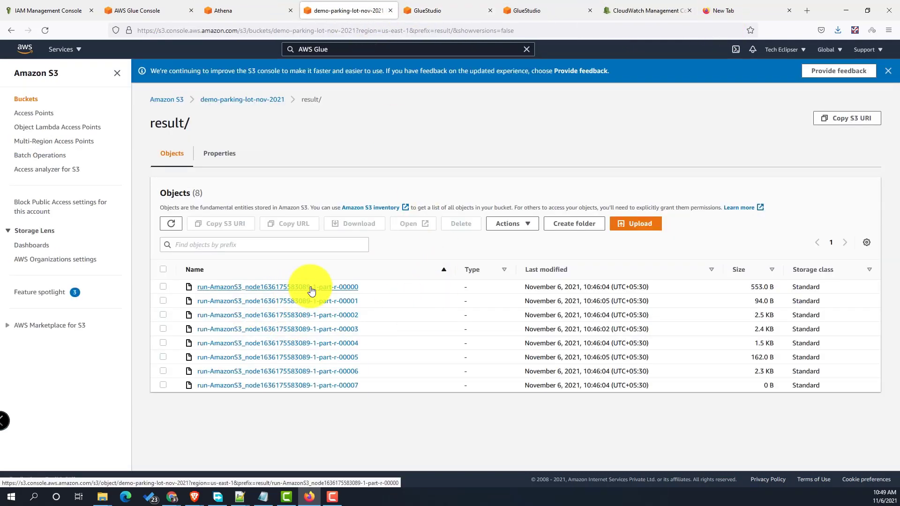
{"action": "left_click", "coordinate": [263, 287]}
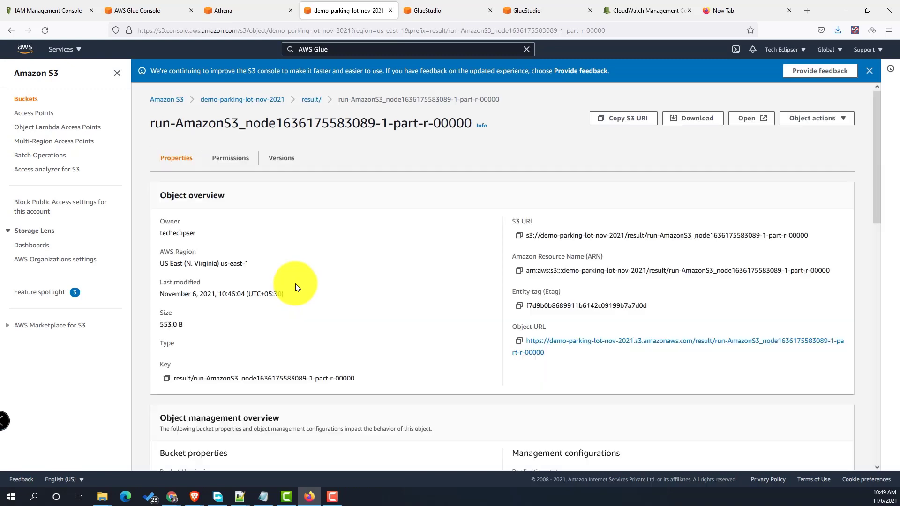
{"action": "left_click", "coordinate": [693, 118]}
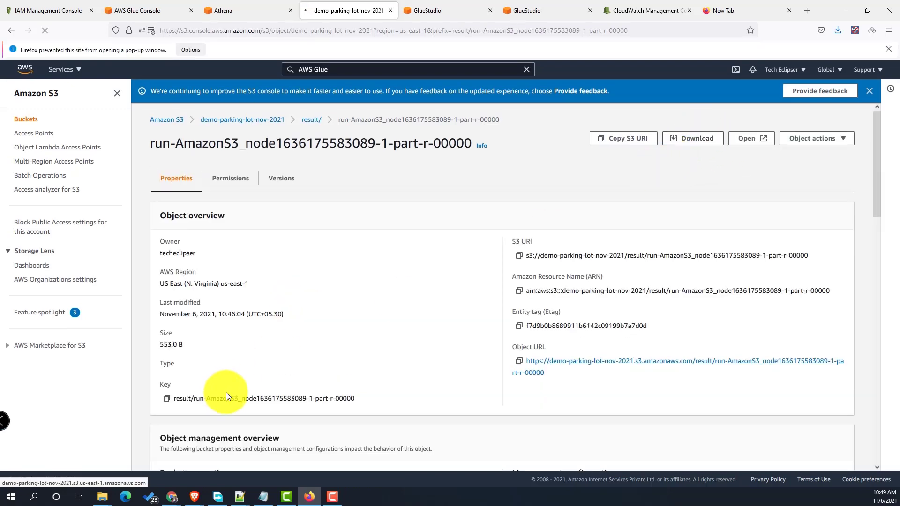
- Save the downloaded file, view its location,infraction,total rows in Notepad++, then return to the job details
{"action": "left_click", "coordinate": [475, 331]}
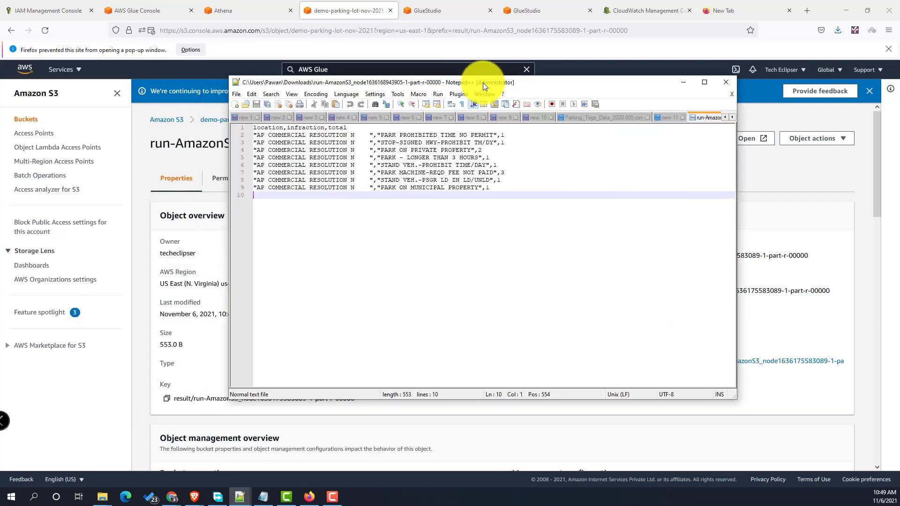
{"action": "left_click", "coordinate": [667, 87]}
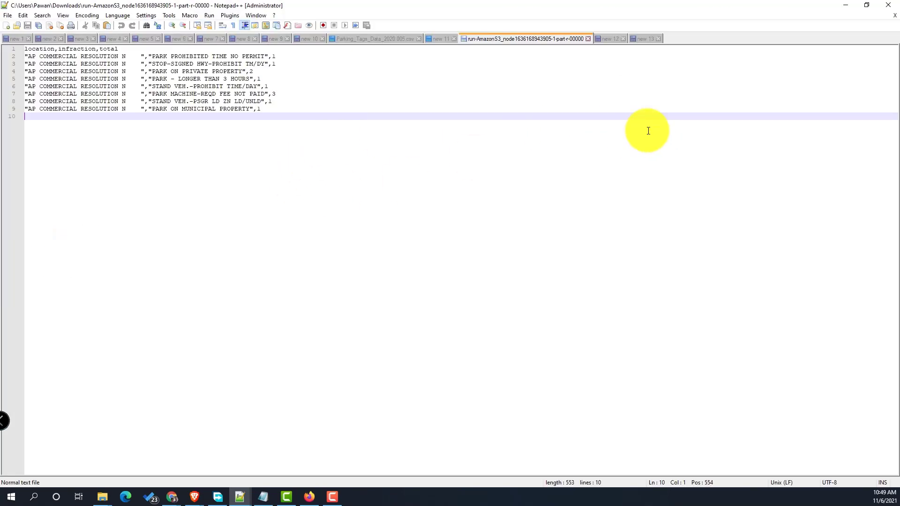
{"action": "left_click", "coordinate": [846, 6]}
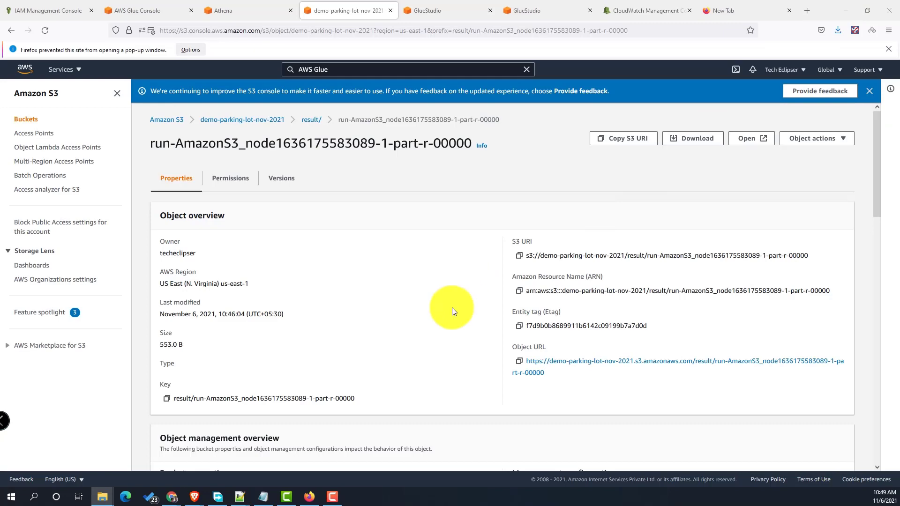
{"action": "key", "text": "ctrl+Tab"}
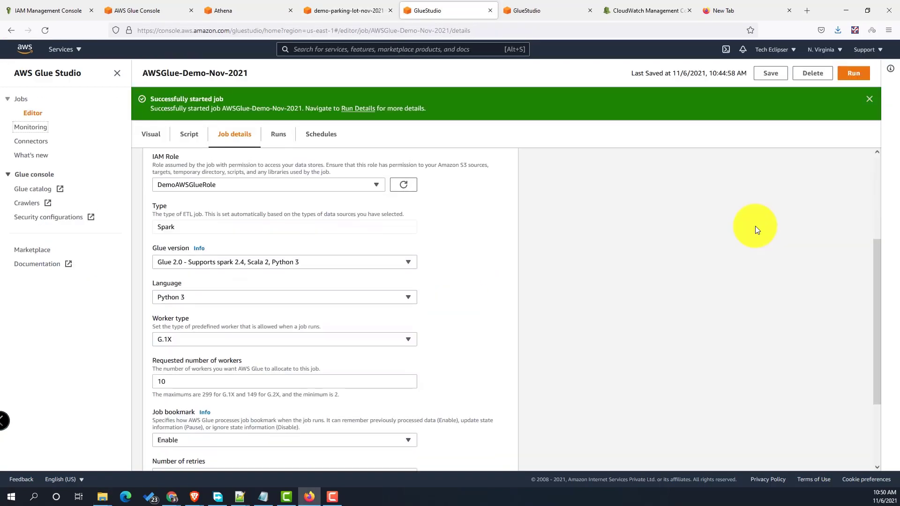
{"action": "scroll", "coordinate": [755, 226], "scroll_direction": "up", "scroll_amount": 5}
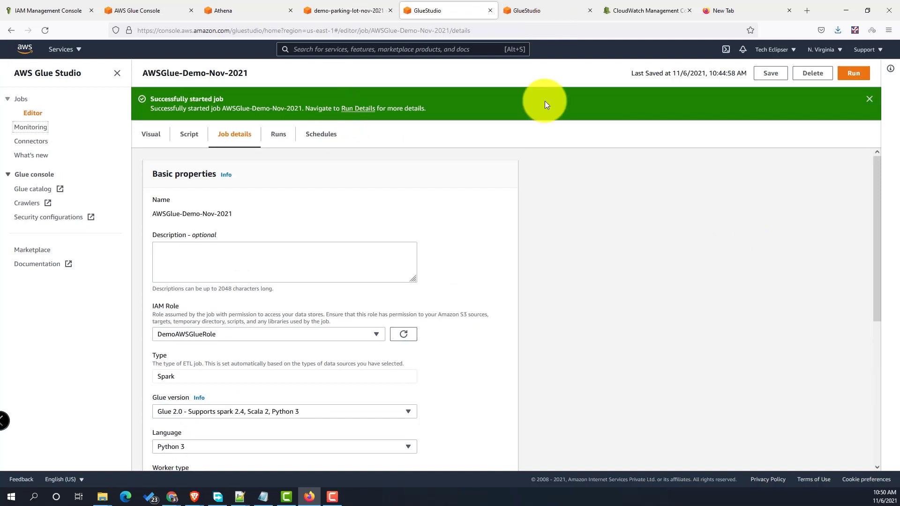